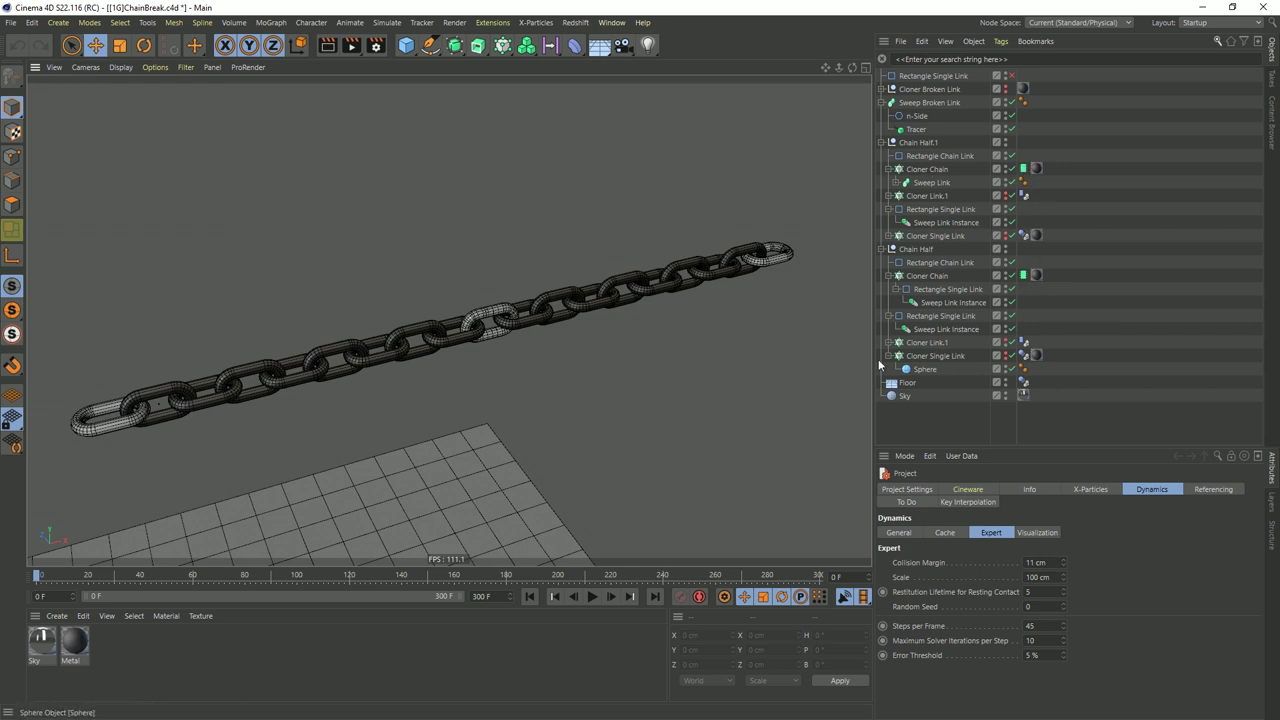
# Play the chain simulation, pause at frame 151, rewind to the start and zoom out
pyautogui.click(591, 597)
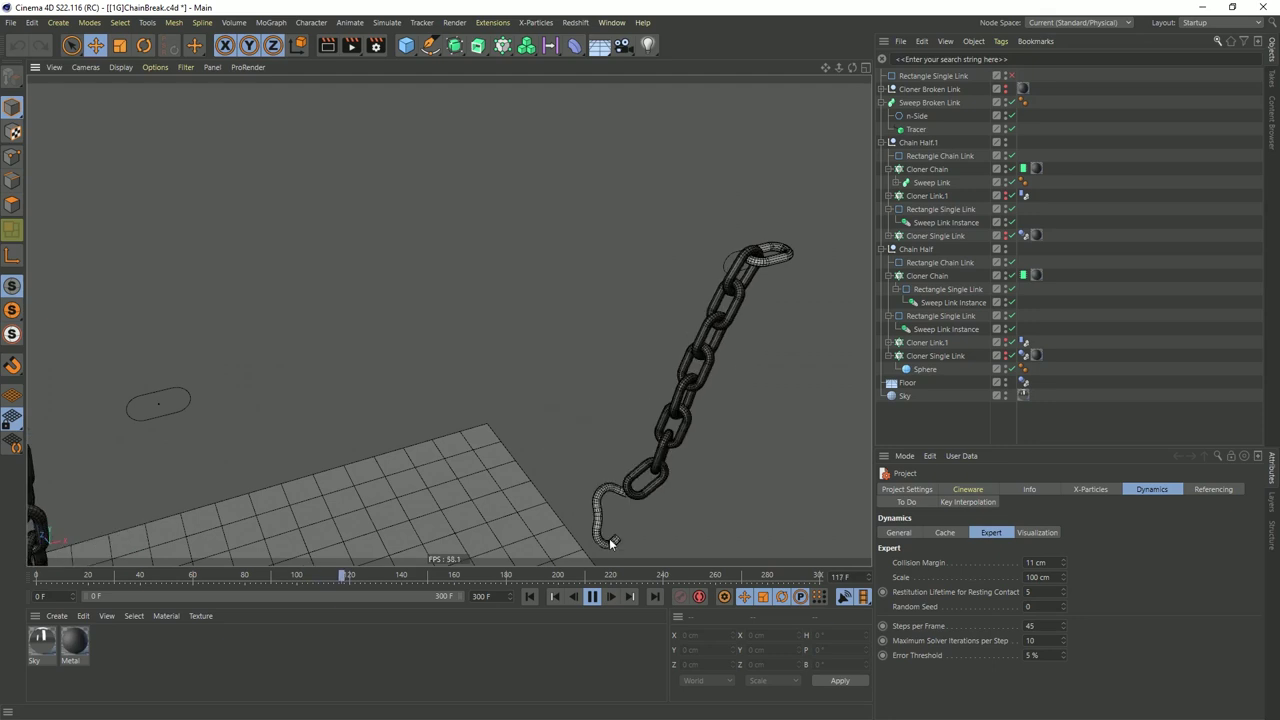
pyautogui.click(530, 597)
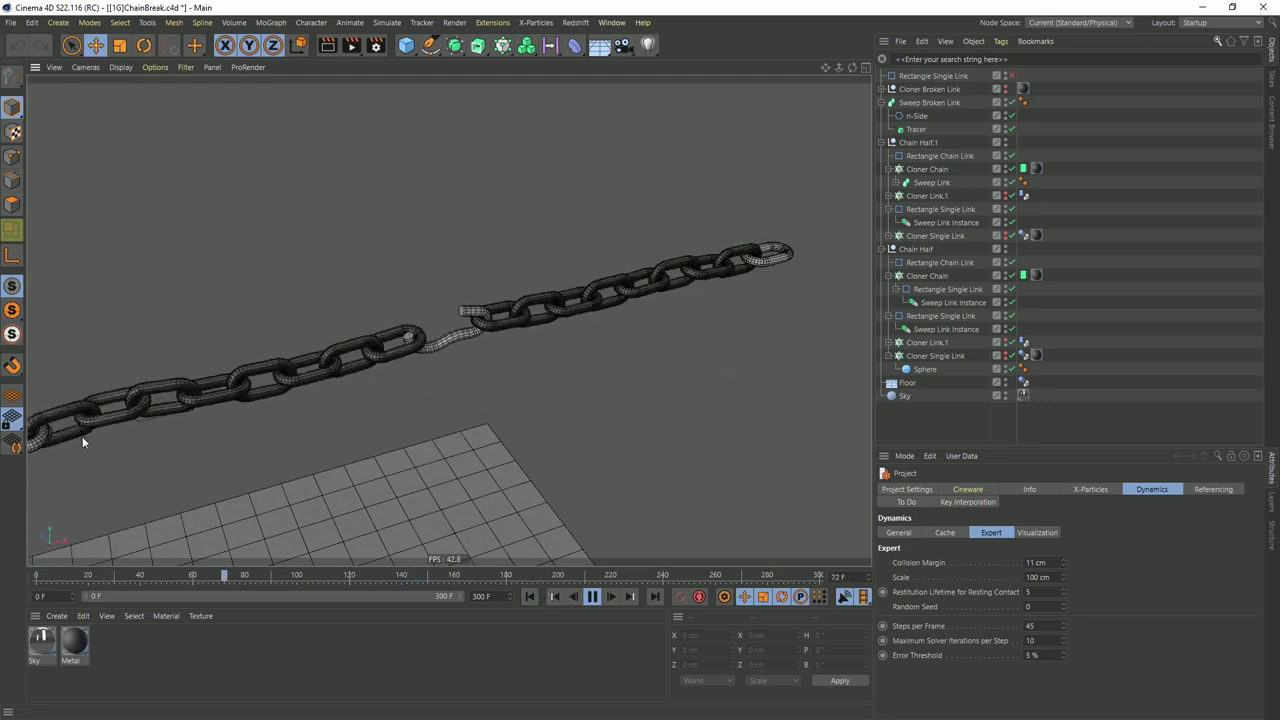
pyautogui.click(592, 597)
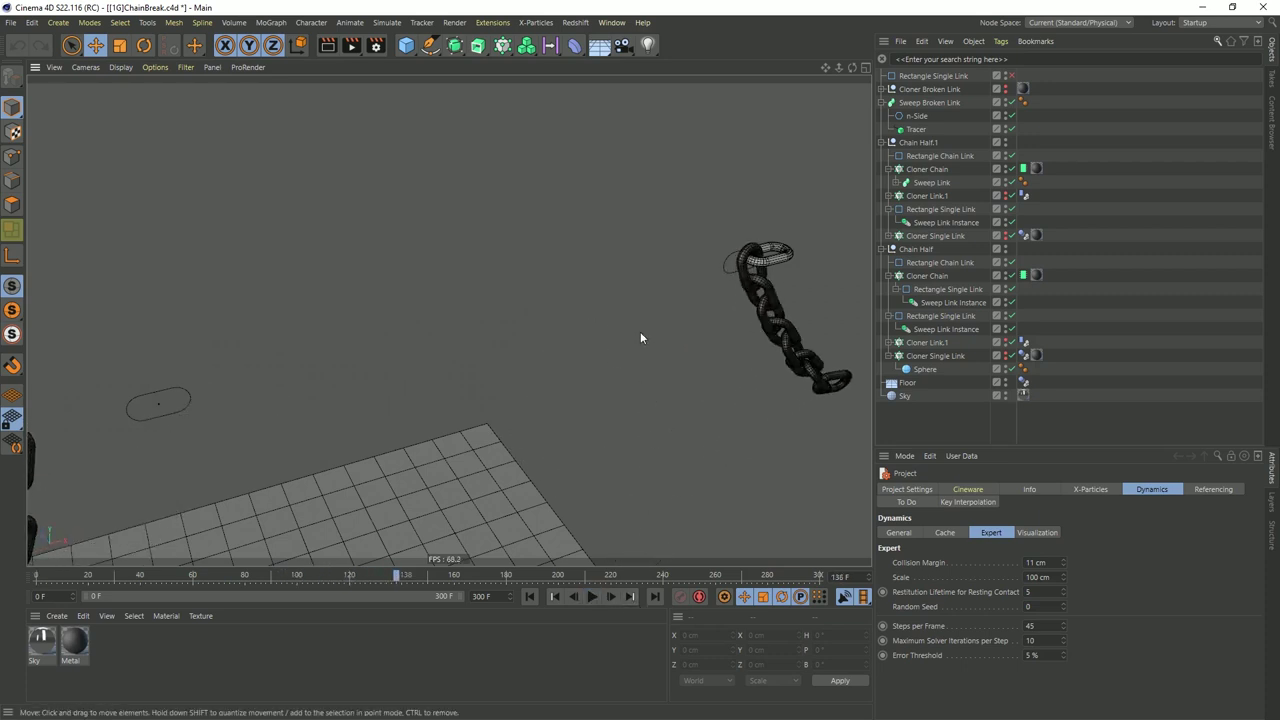
pyautogui.click(592, 597)
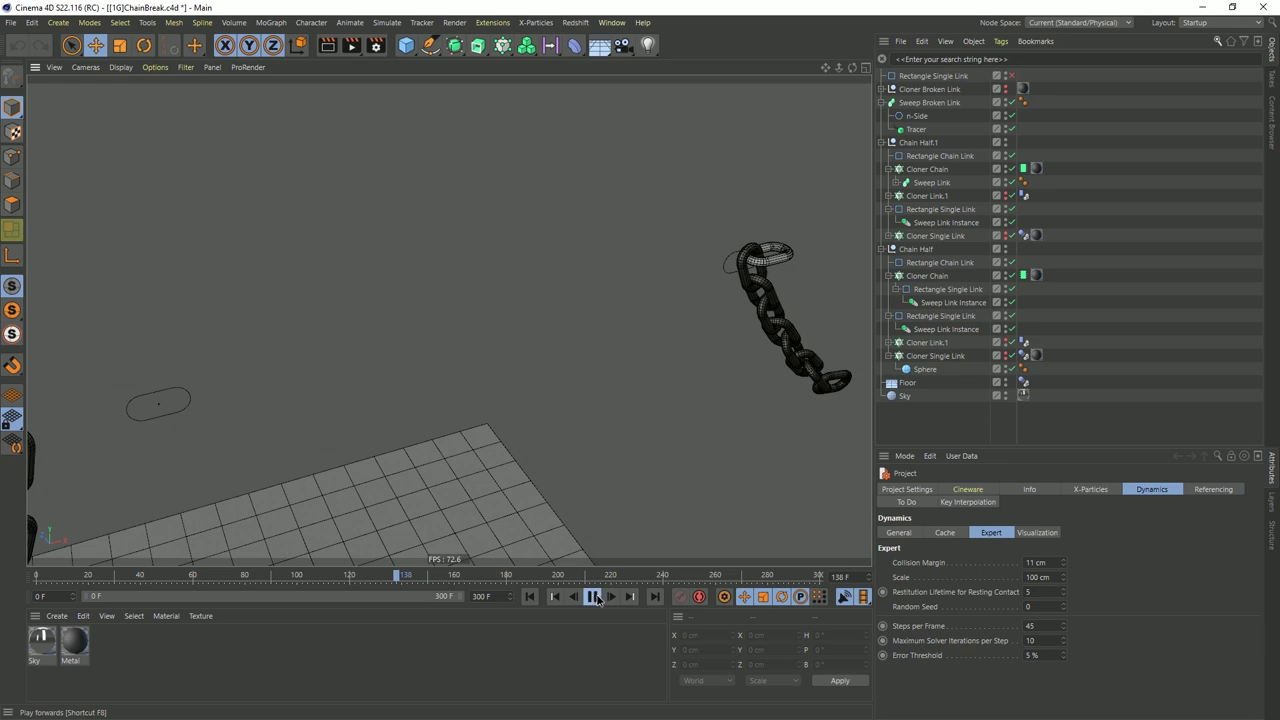
pyautogui.click(592, 597)
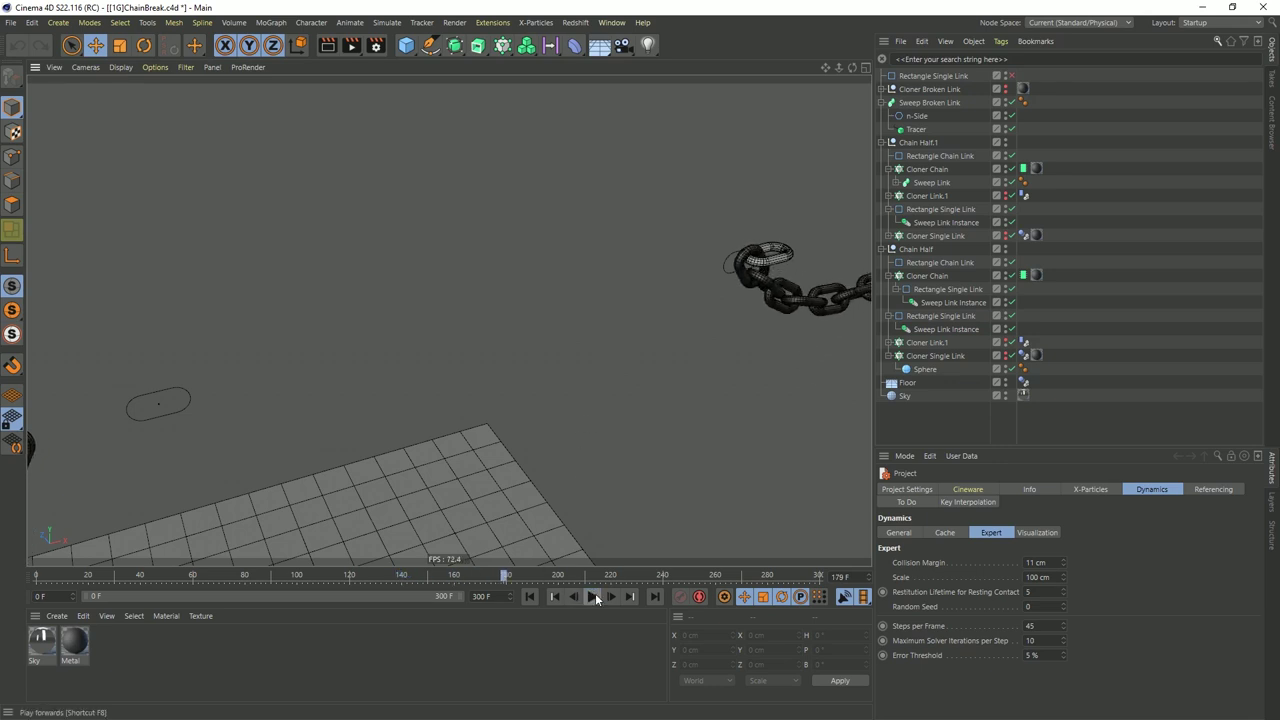
pyautogui.click(529, 597)
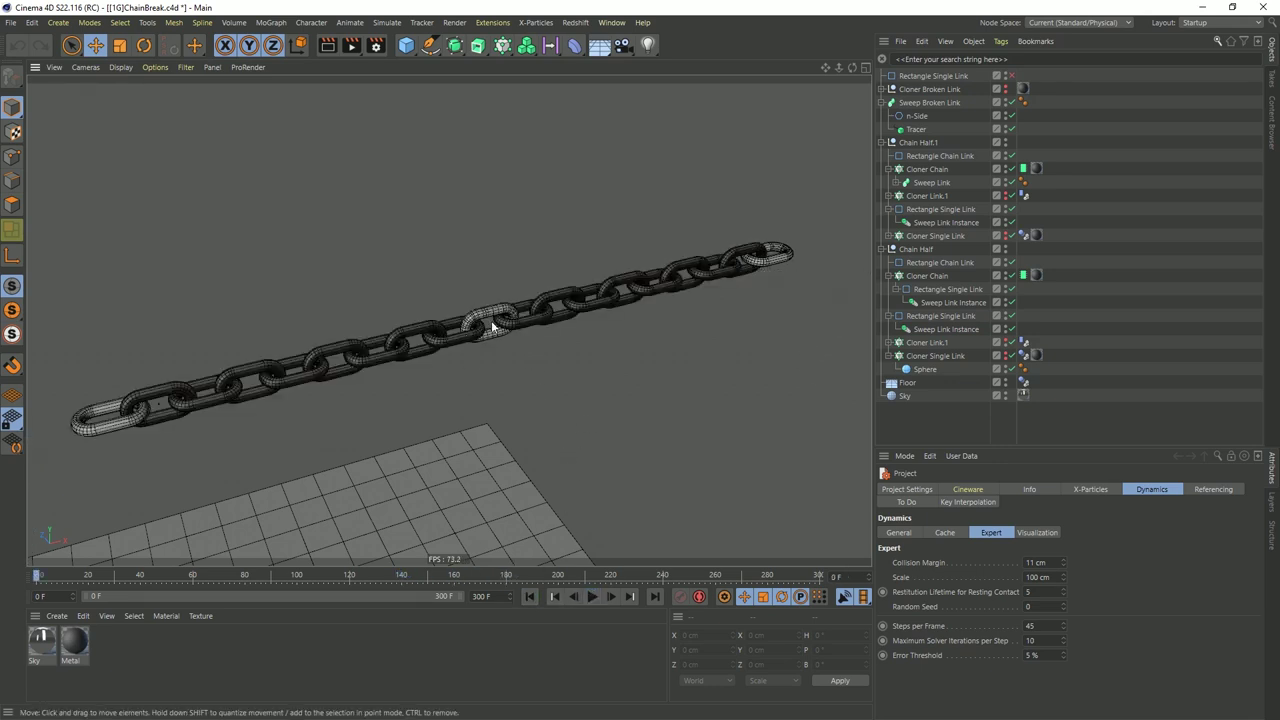
pyautogui.keyDown('alt'); pyautogui.moveTo(500, 320); pyautogui.dragTo(494, 262); pyautogui.keyUp('alt')
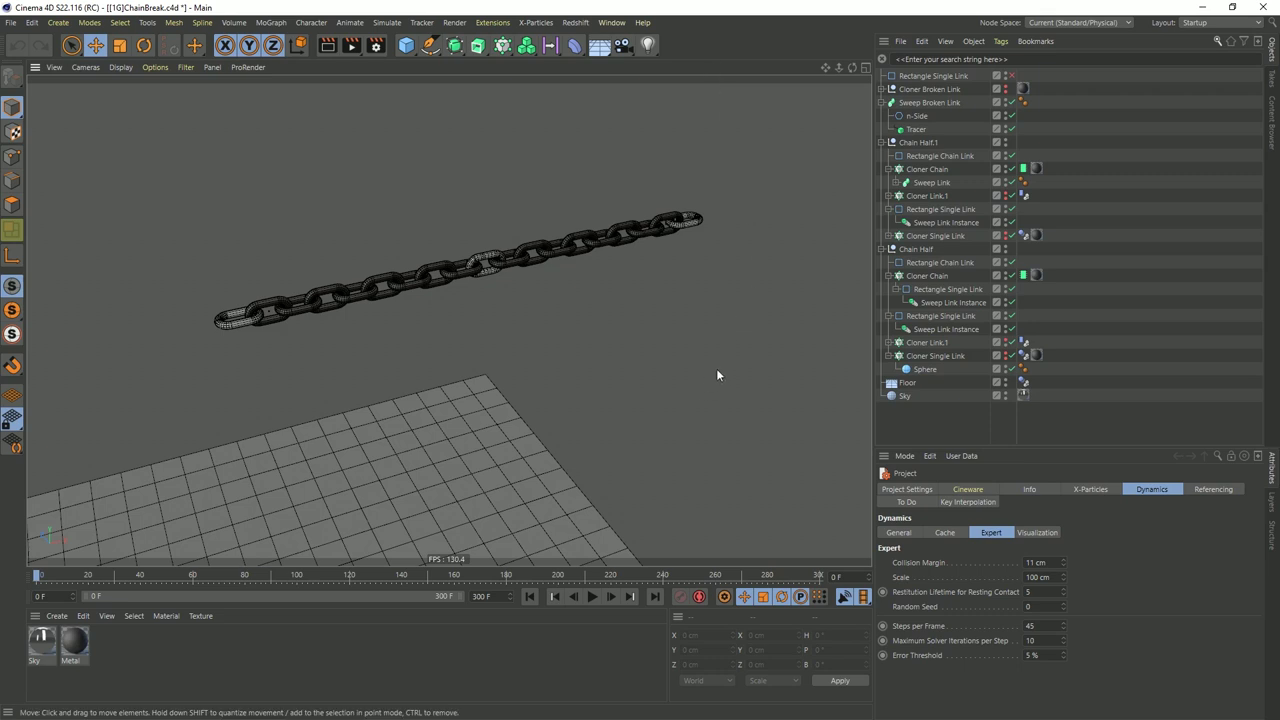
# Start a new scene with Ctrl+N and add a cube stretched along X
pyautogui.hotkey('ctrl', 'n')
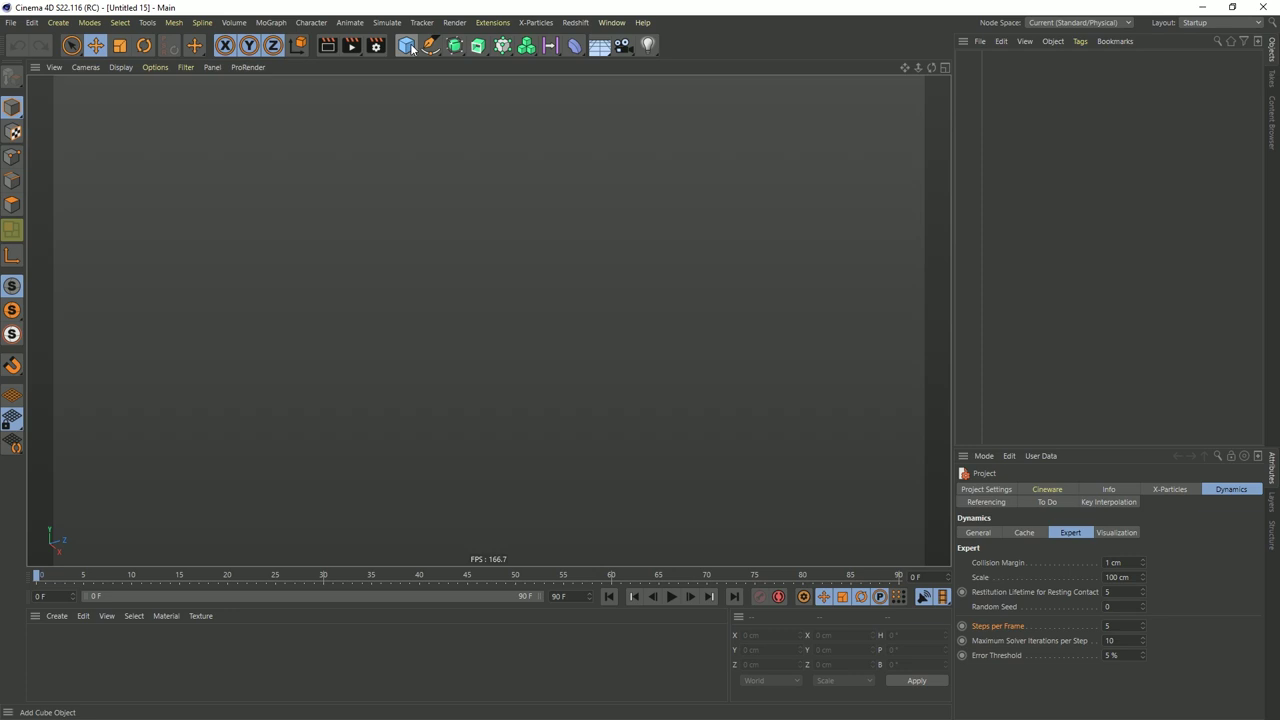
pyautogui.click(410, 47)
pyautogui.click(506, 65)
pyautogui.moveTo(543, 363); pyautogui.dragTo(611, 379)
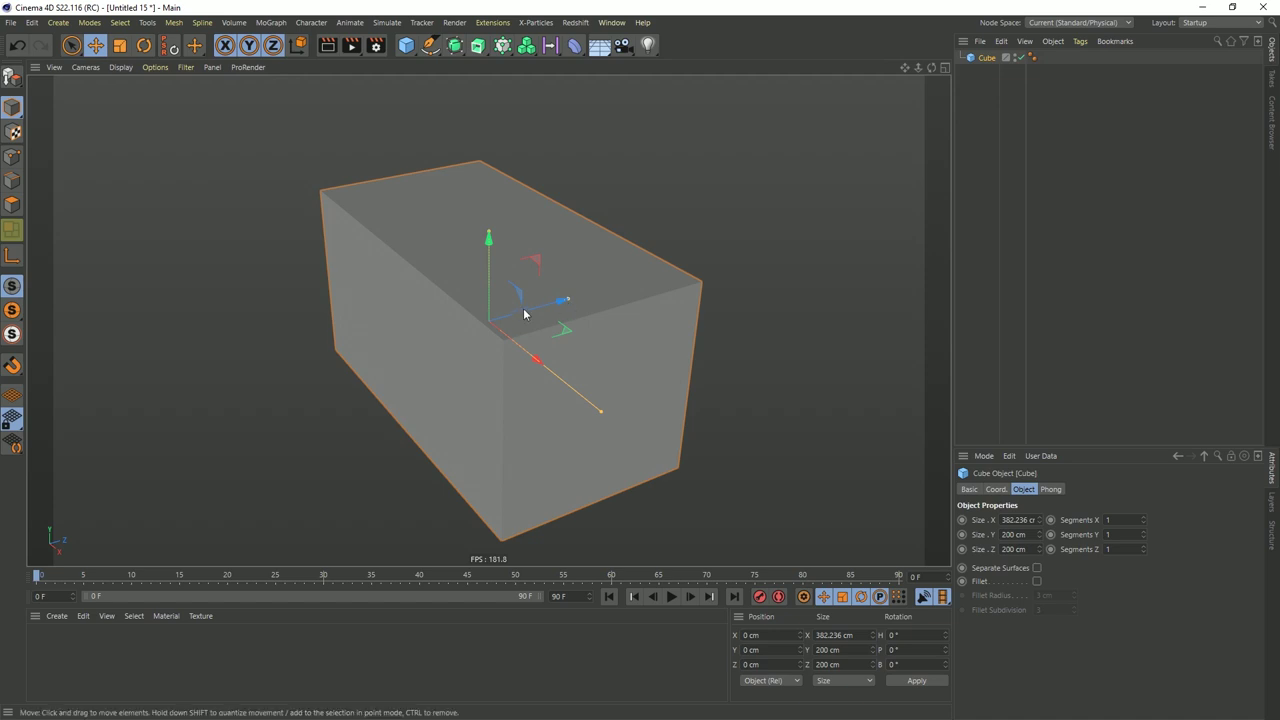
pyautogui.moveTo(536, 334)
pyautogui.keyDown('alt'); pyautogui.mouseDown()
pyautogui.moveTo(591, 323)
pyautogui.moveTo(540, 325)
pyautogui.mouseUp(); pyautogui.keyUp('alt')
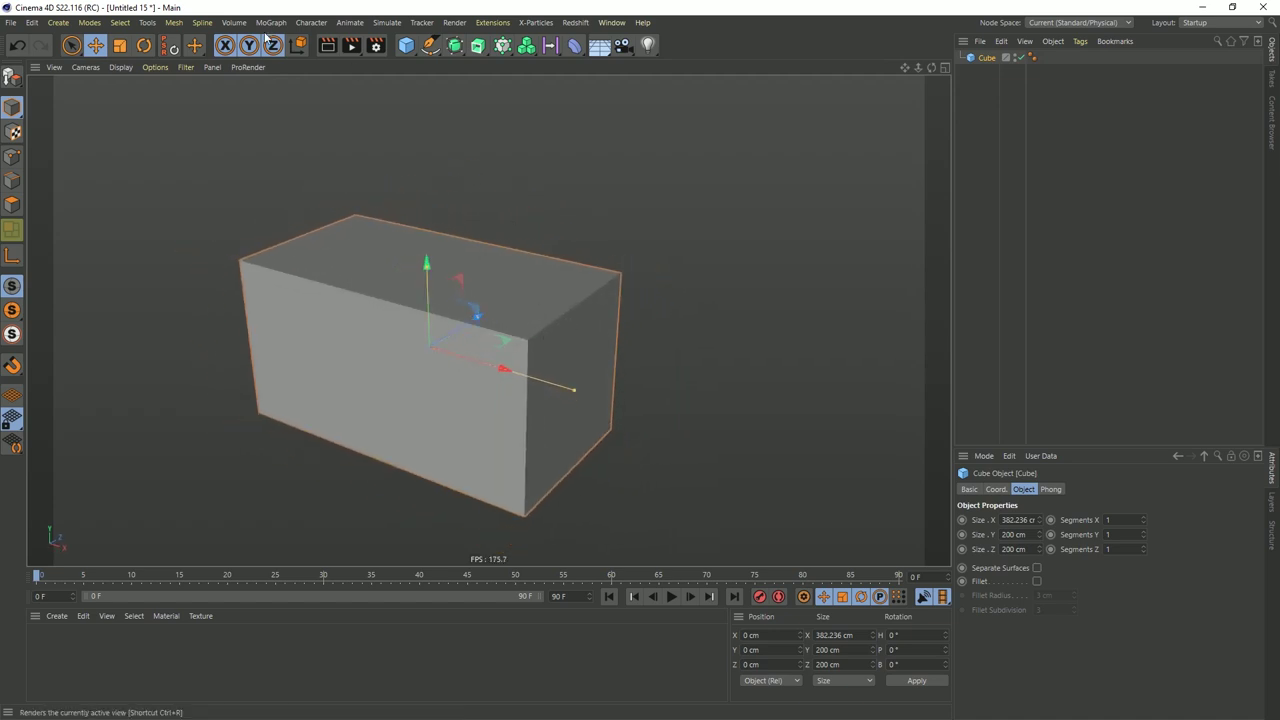
# Add a Figure beside the cube, then select and delete both objects
pyautogui.click(406, 45)
pyautogui.click(608, 130)
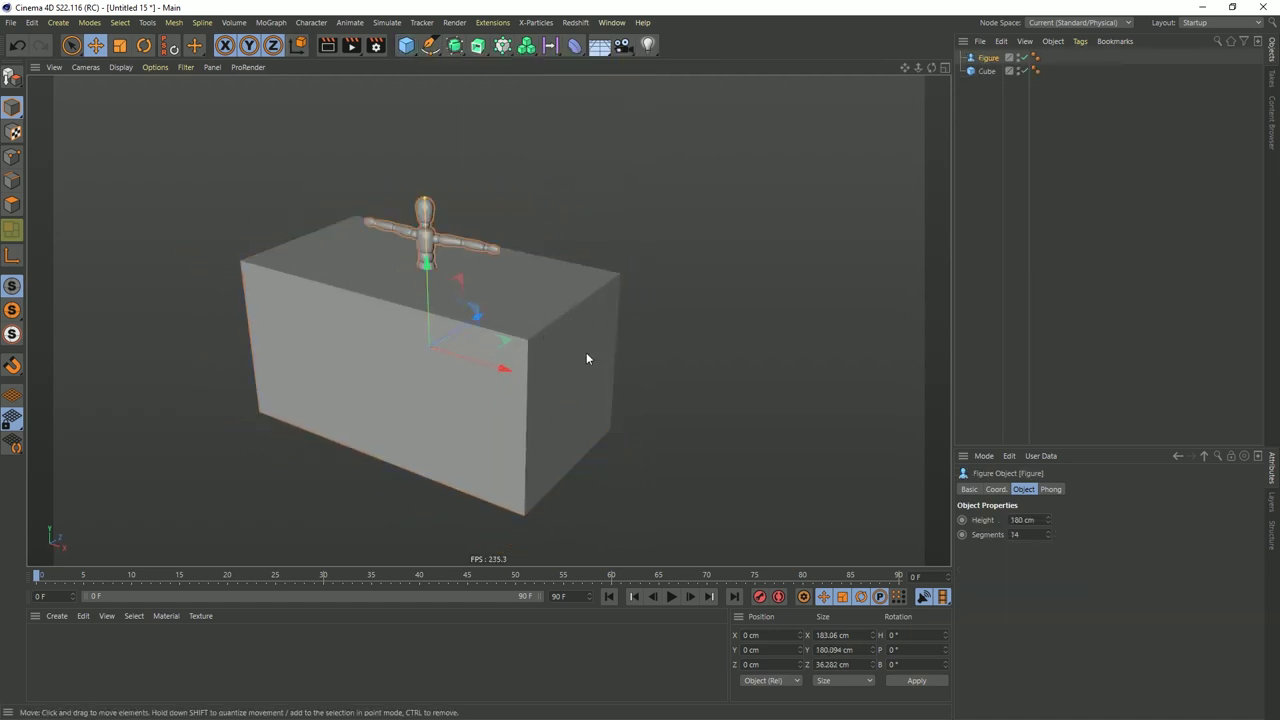
pyautogui.moveTo(497, 367); pyautogui.dragTo(764, 401)
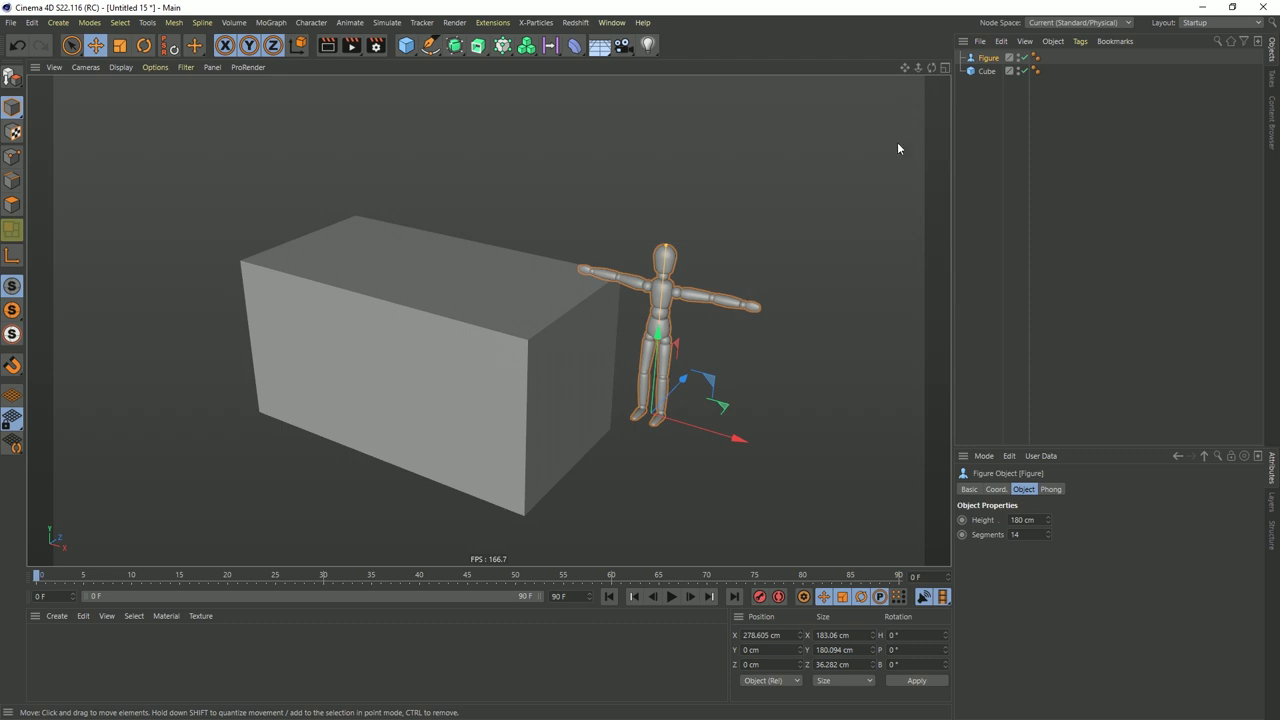
pyautogui.hotkey('ctrl', 'a')
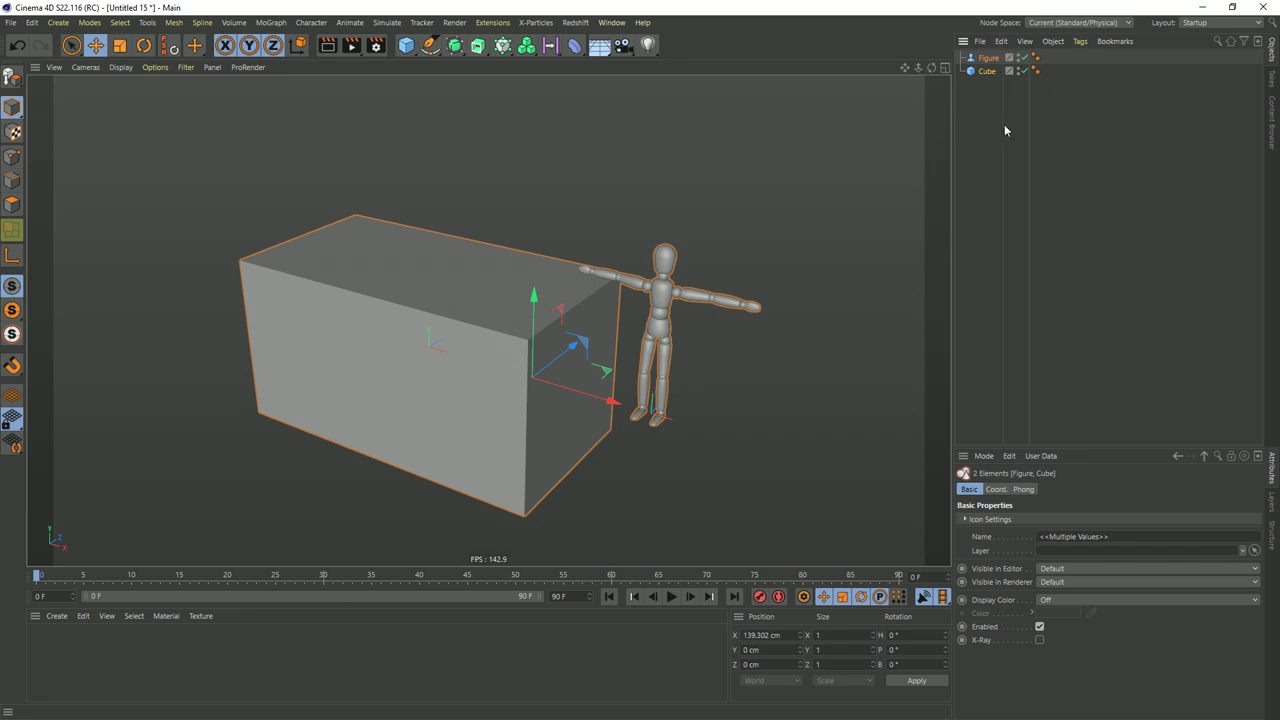
pyautogui.press('Delete')
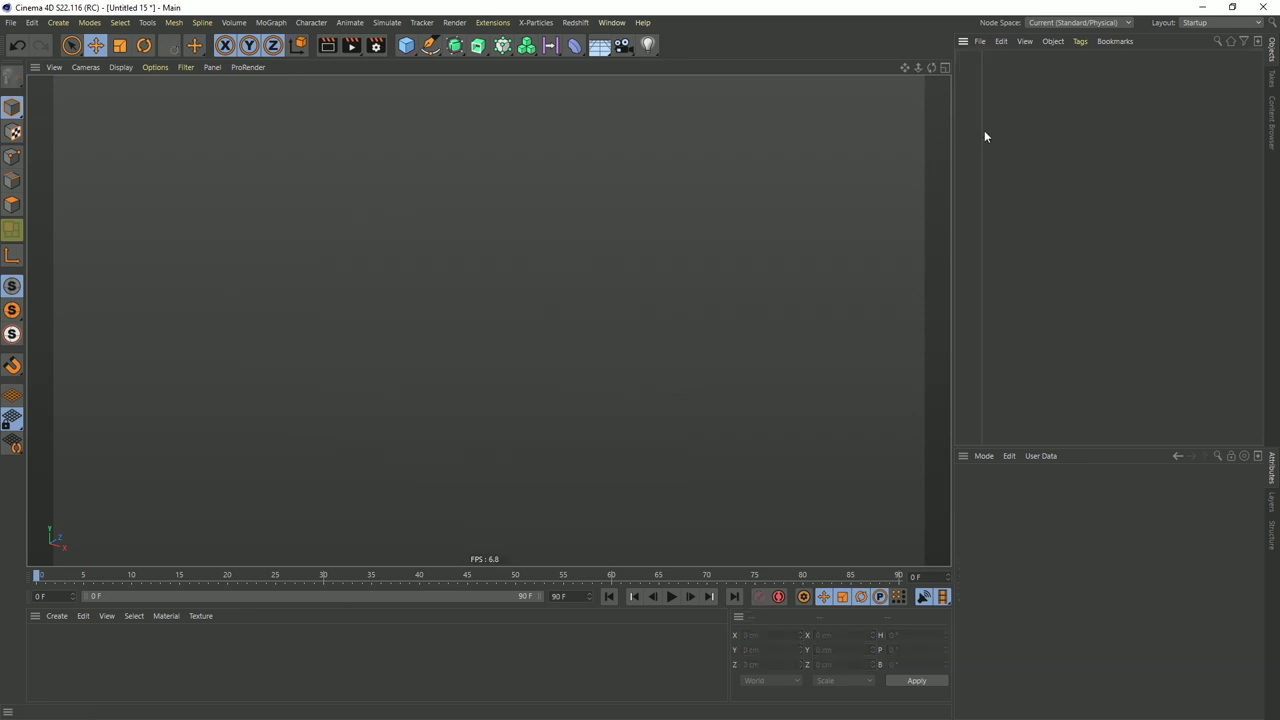
# Add a Rectangle spline 20 cm wide and 10 cm high with Rounding enabled
pyautogui.click(430, 44)
pyautogui.click(584, 161)
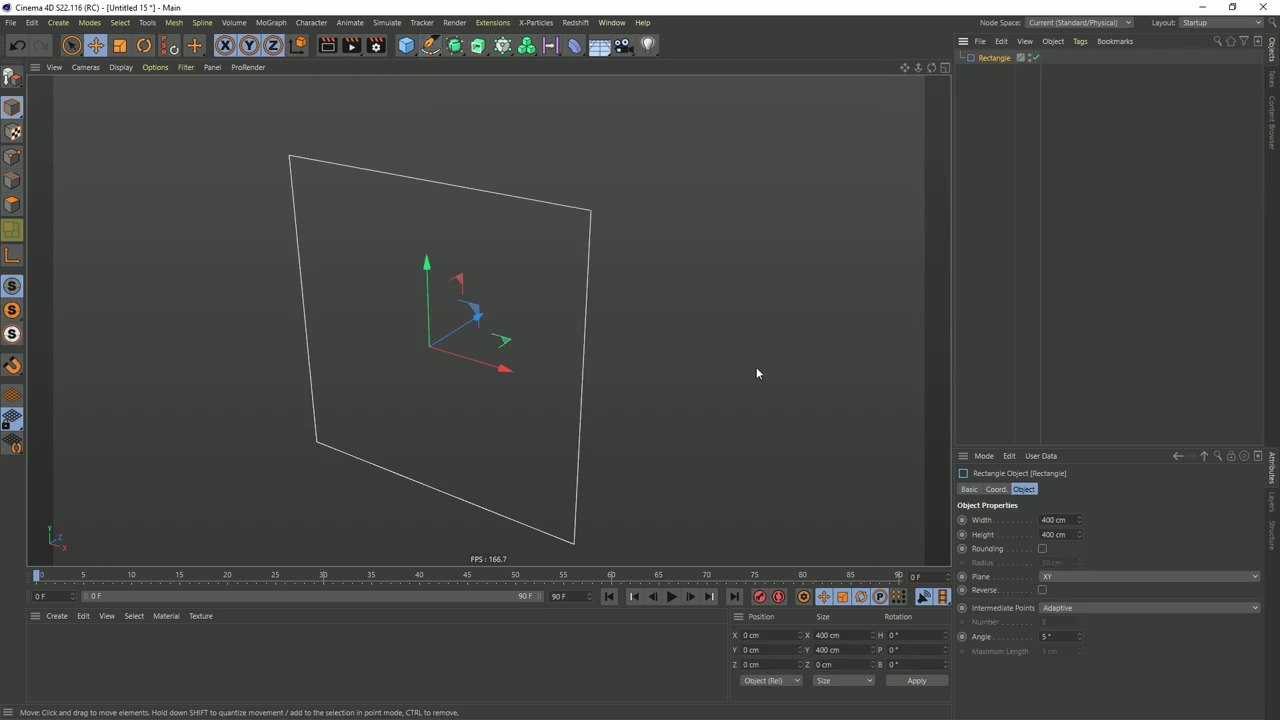
pyautogui.click(1060, 534)
pyautogui.press('BackSpace')
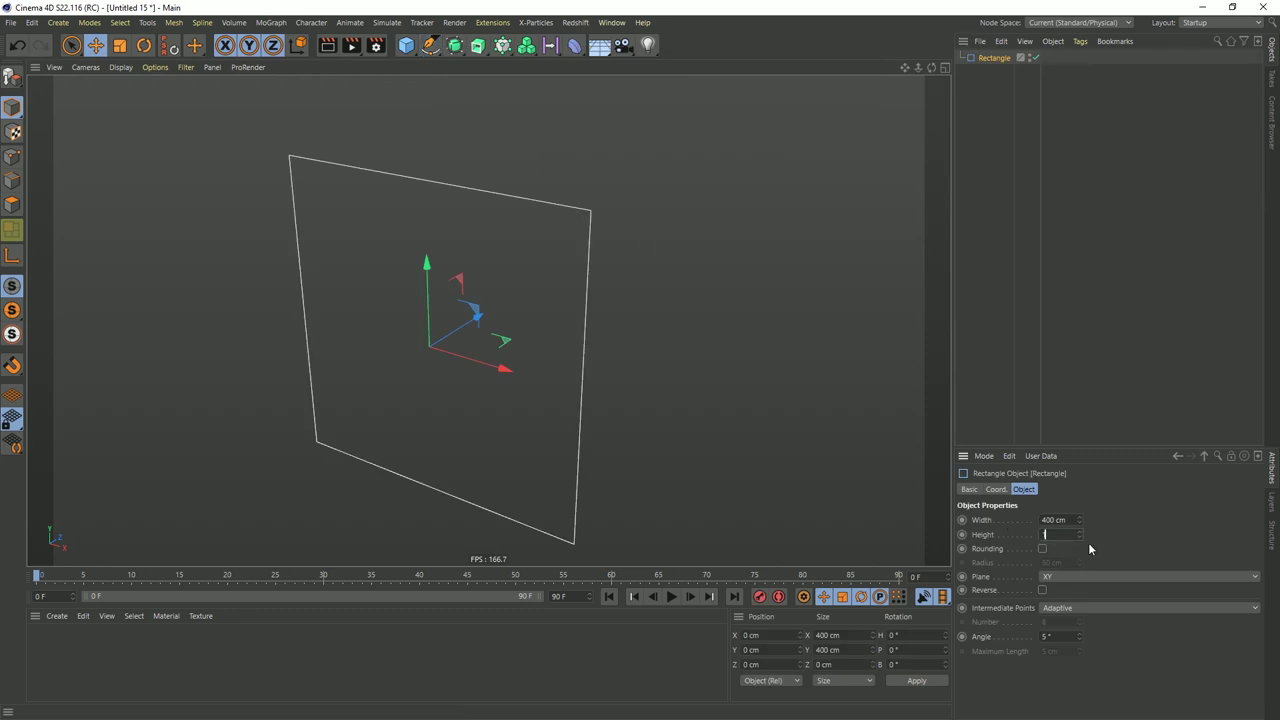
pyautogui.write('10')
pyautogui.click(1055, 520)
pyautogui.write('20')
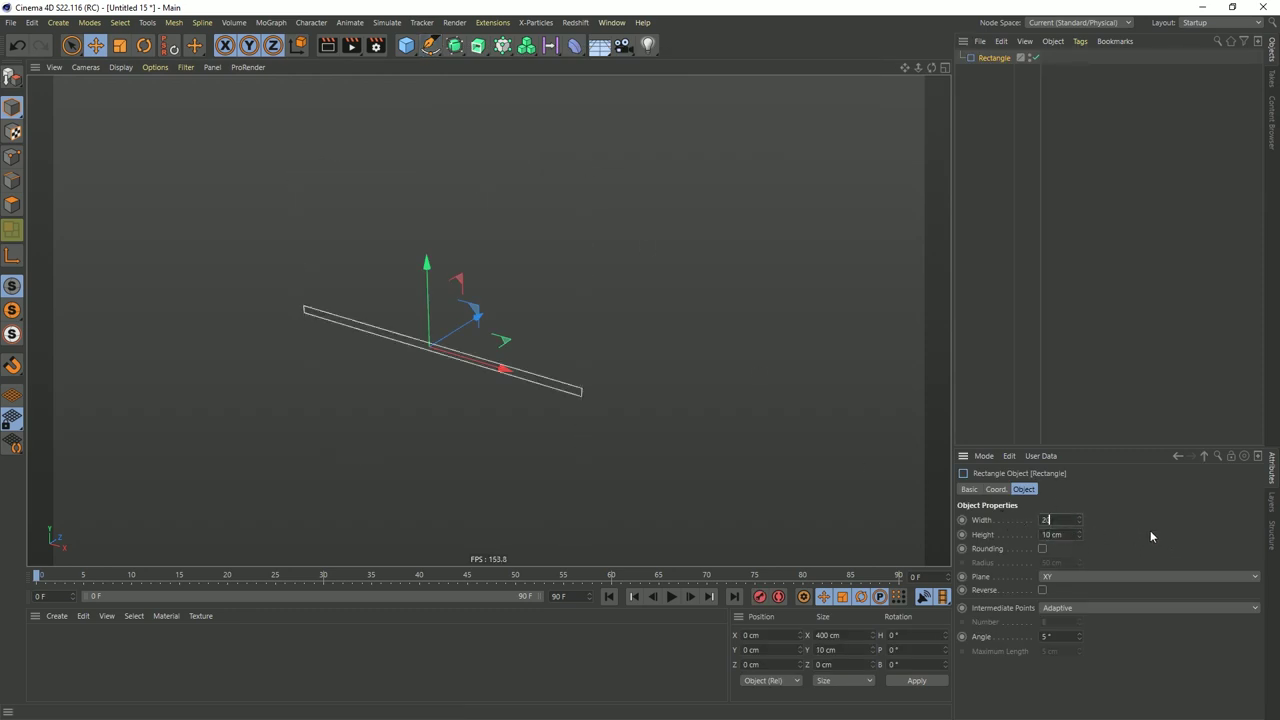
pyautogui.press('Return')
pyautogui.scroll(5, 426, 350)
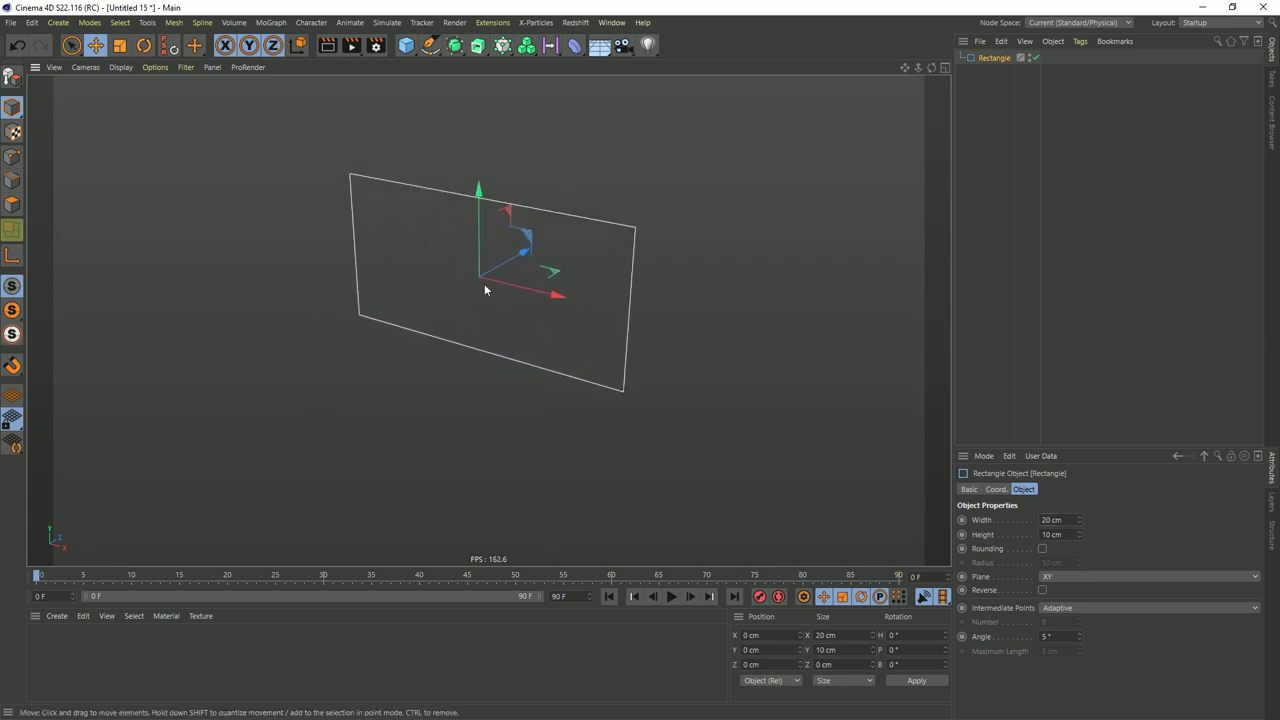
pyautogui.keyDown('alt'); pyautogui.moveTo(484, 283); pyautogui.dragTo(515, 313, button='middle'); pyautogui.keyUp('alt')
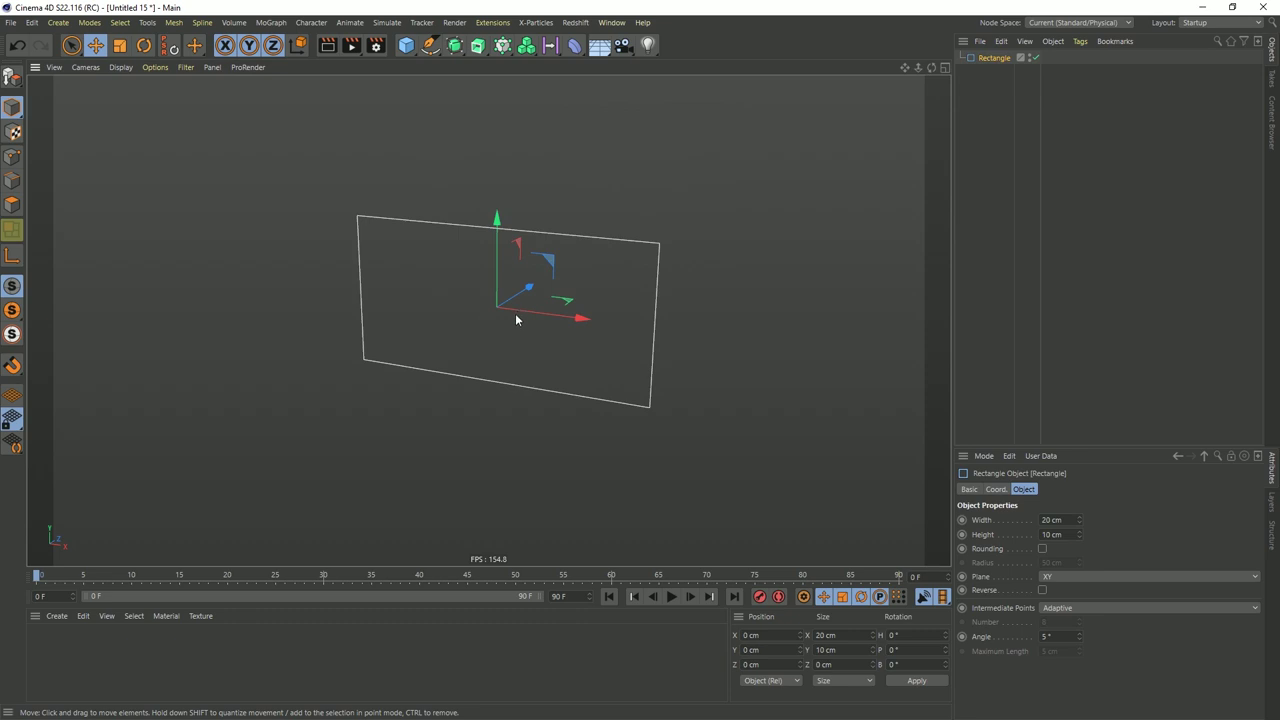
pyautogui.click(1042, 548)
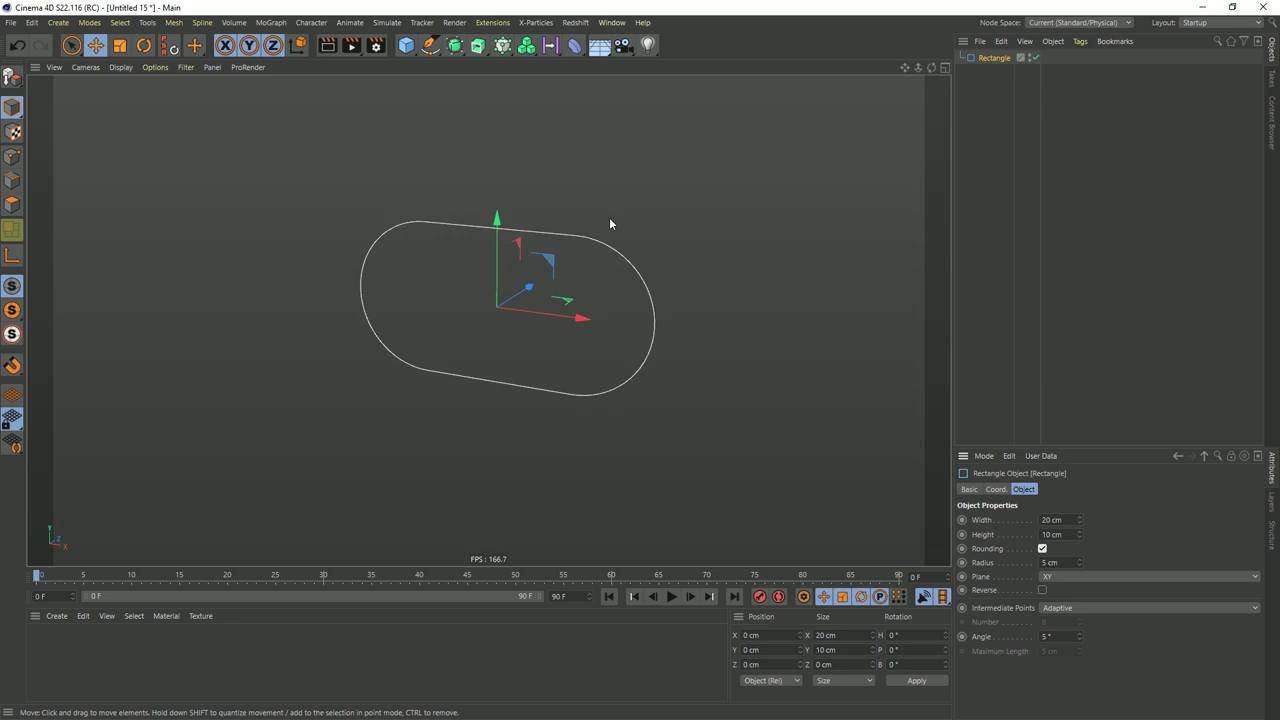
# Add a Cube sized 4 cm on X, Y and Z
pyautogui.click(405, 45)
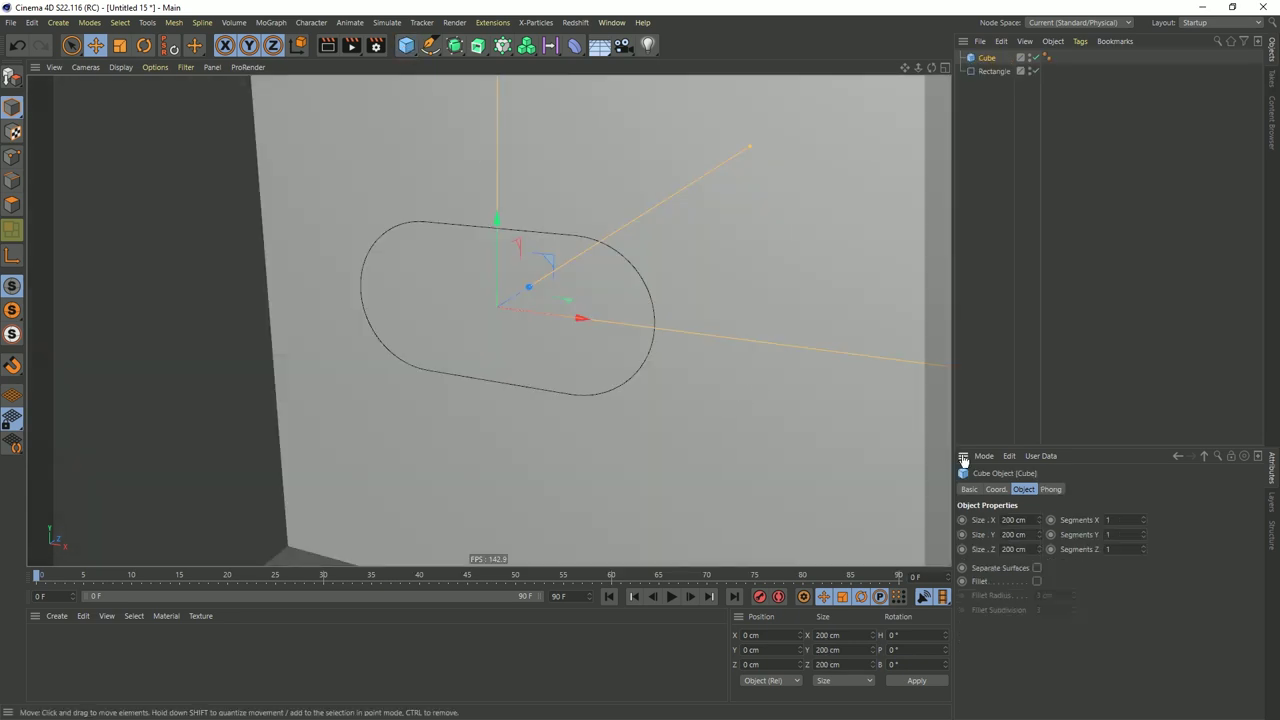
pyautogui.click(1032, 520)
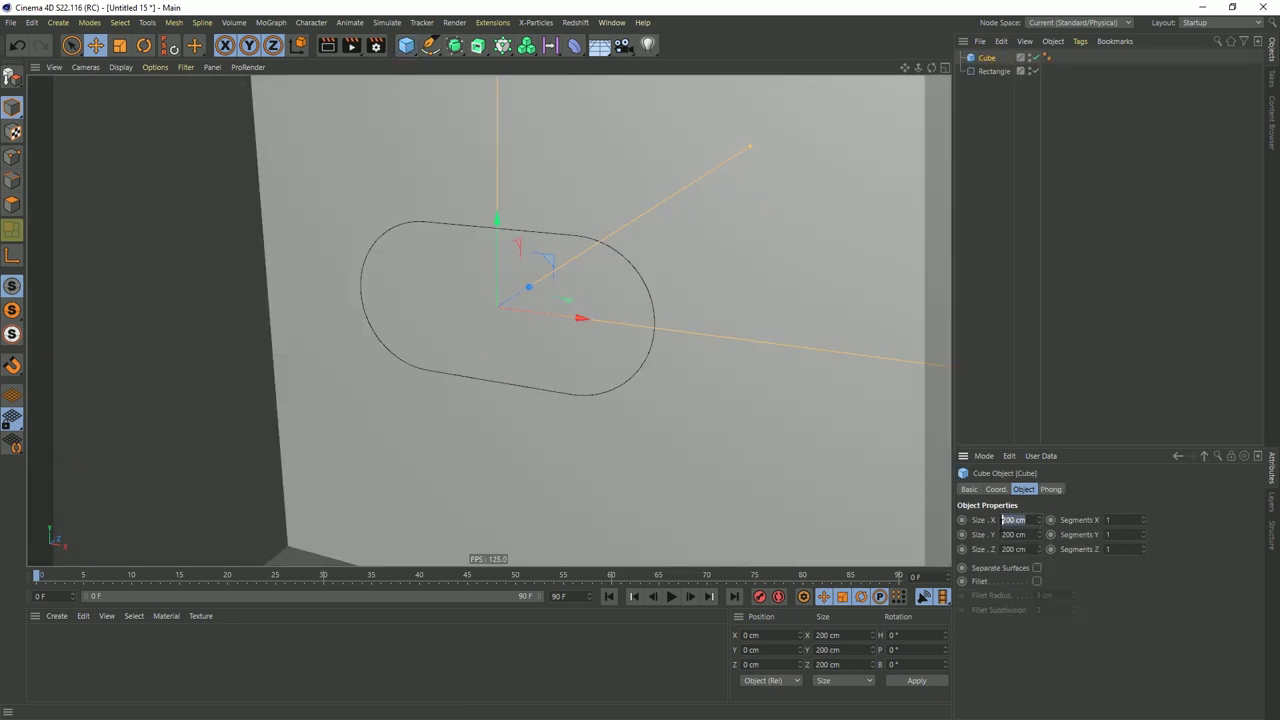
pyautogui.write('4')
pyautogui.press('Tab')
pyautogui.write('4')
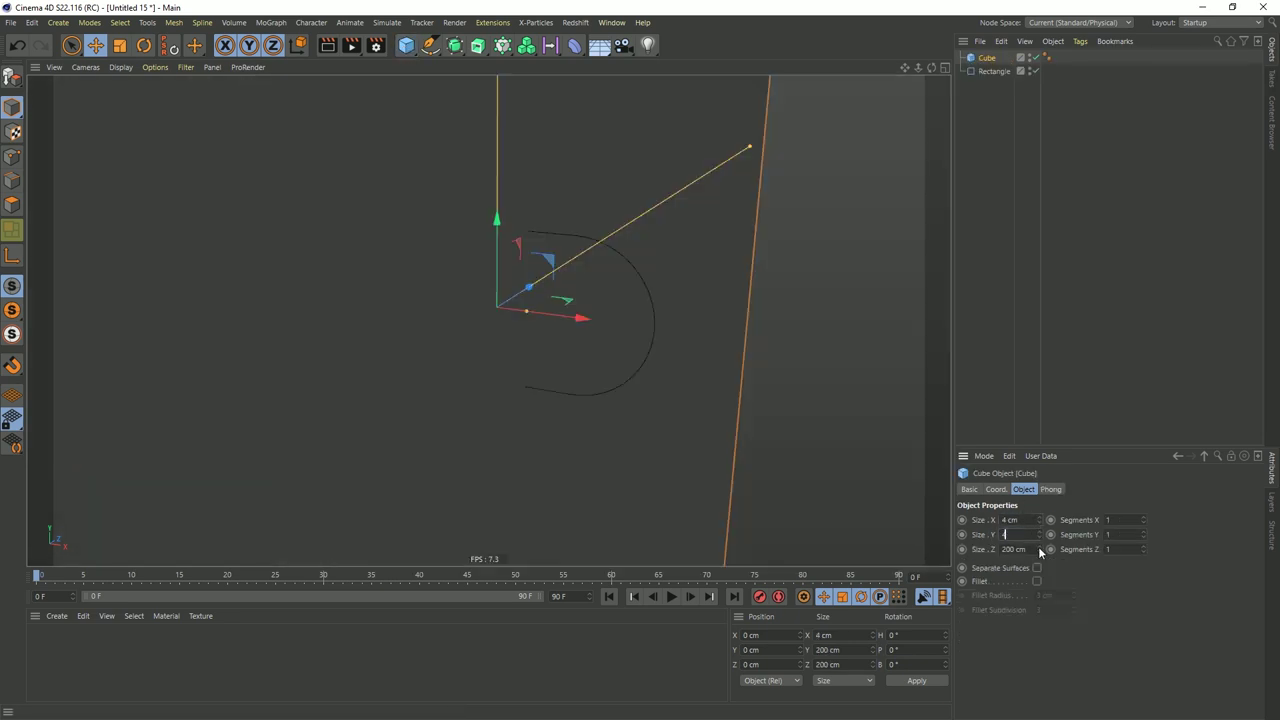
pyautogui.press('Tab')
pyautogui.write('4')
pyautogui.press('Return')
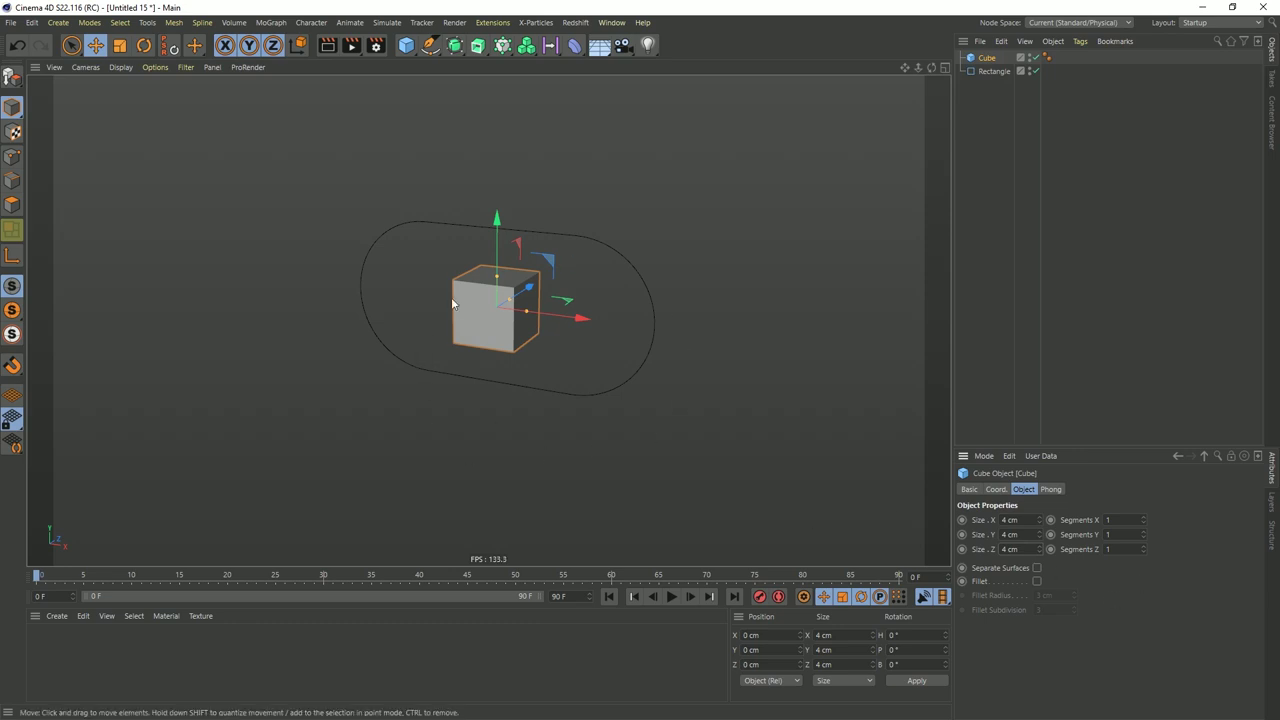
# Enable Fillet on the cube with a 1.25 cm radius and delete its Phong tag
pyautogui.click(1037, 581)
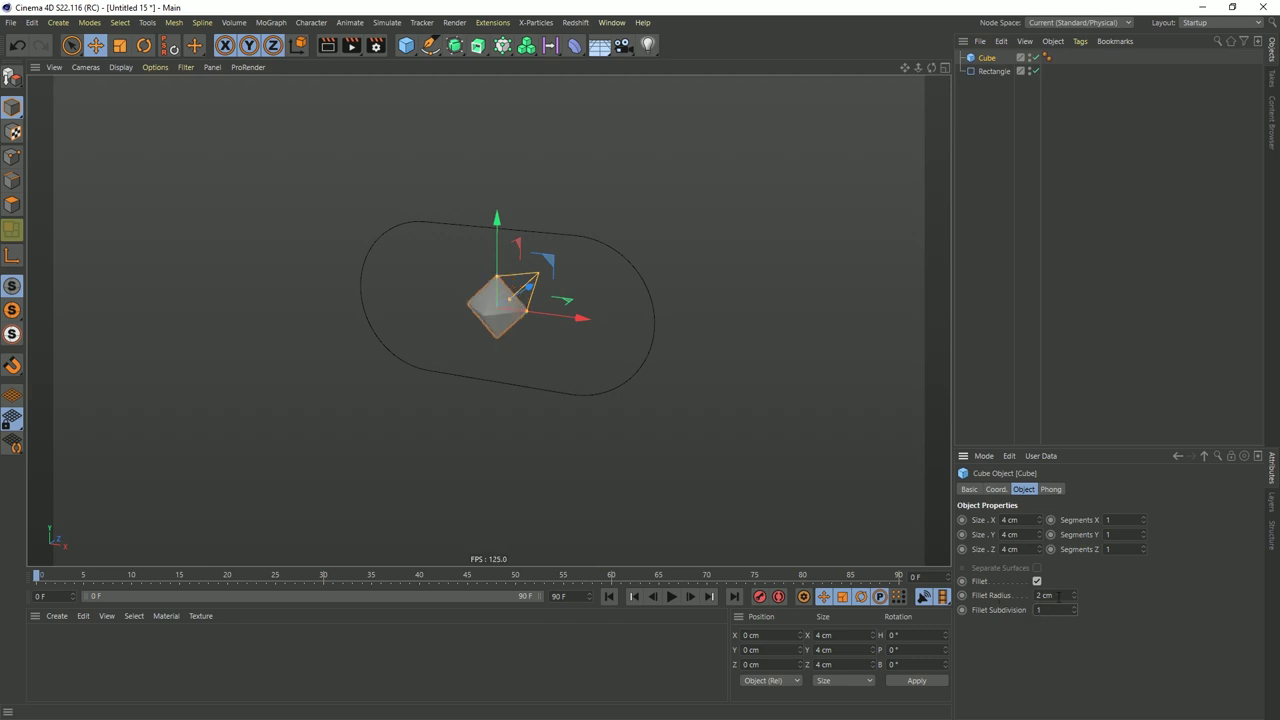
pyautogui.click(1059, 596)
pyautogui.write('1.25')
pyautogui.press('Return')
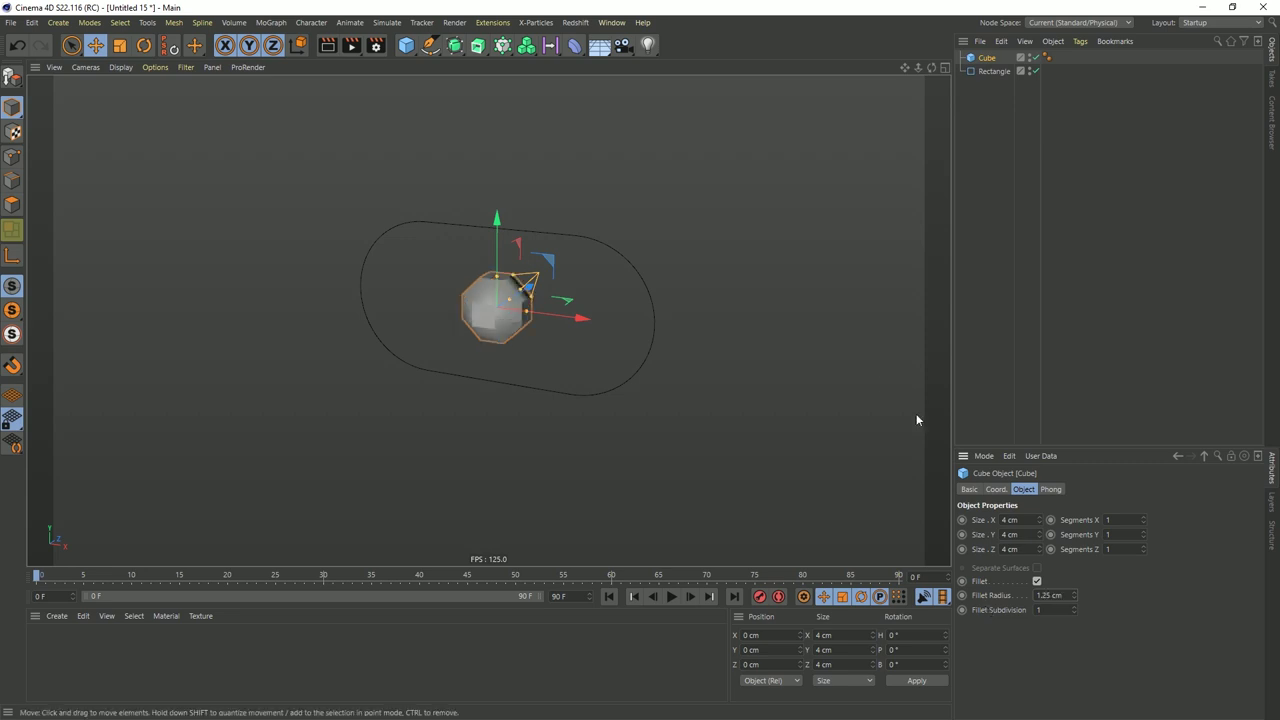
pyautogui.click(1047, 58)
pyautogui.press('Delete')
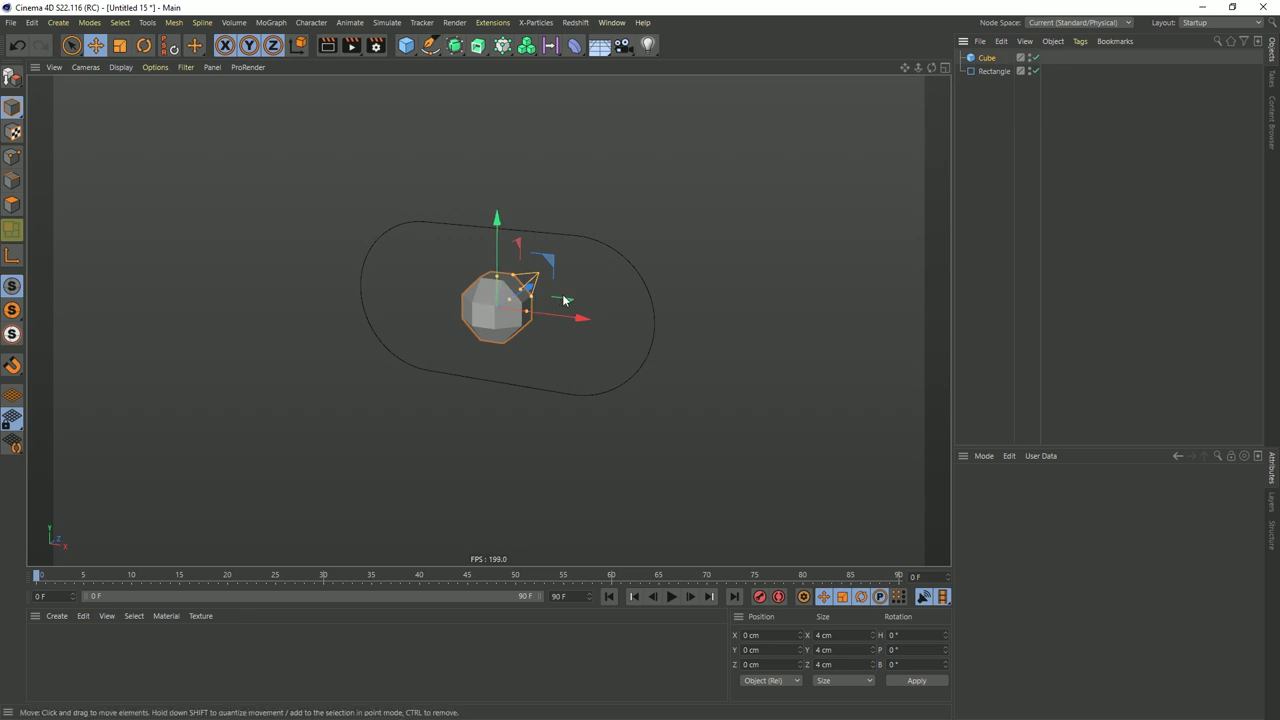
# Add a Cloner and place the cube under it
pyautogui.click(503, 46)
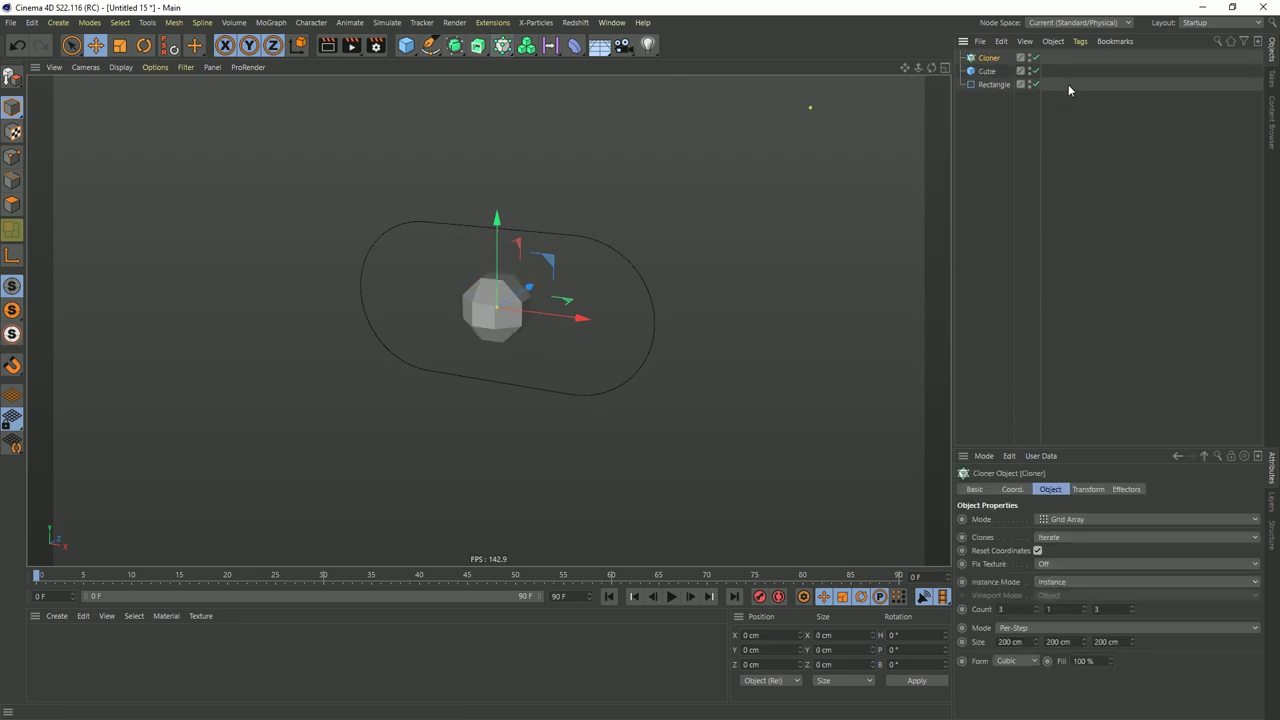
pyautogui.moveTo(993, 60); pyautogui.dragTo(990, 58)
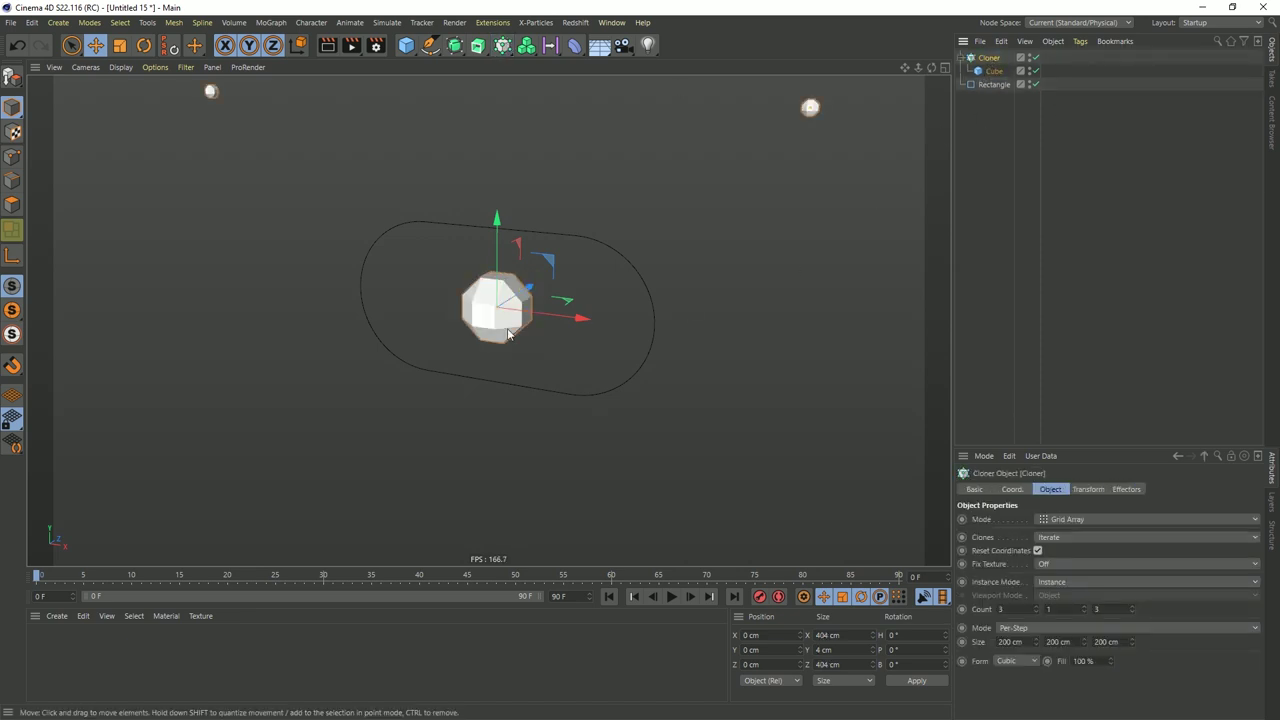
pyautogui.click(995, 84)
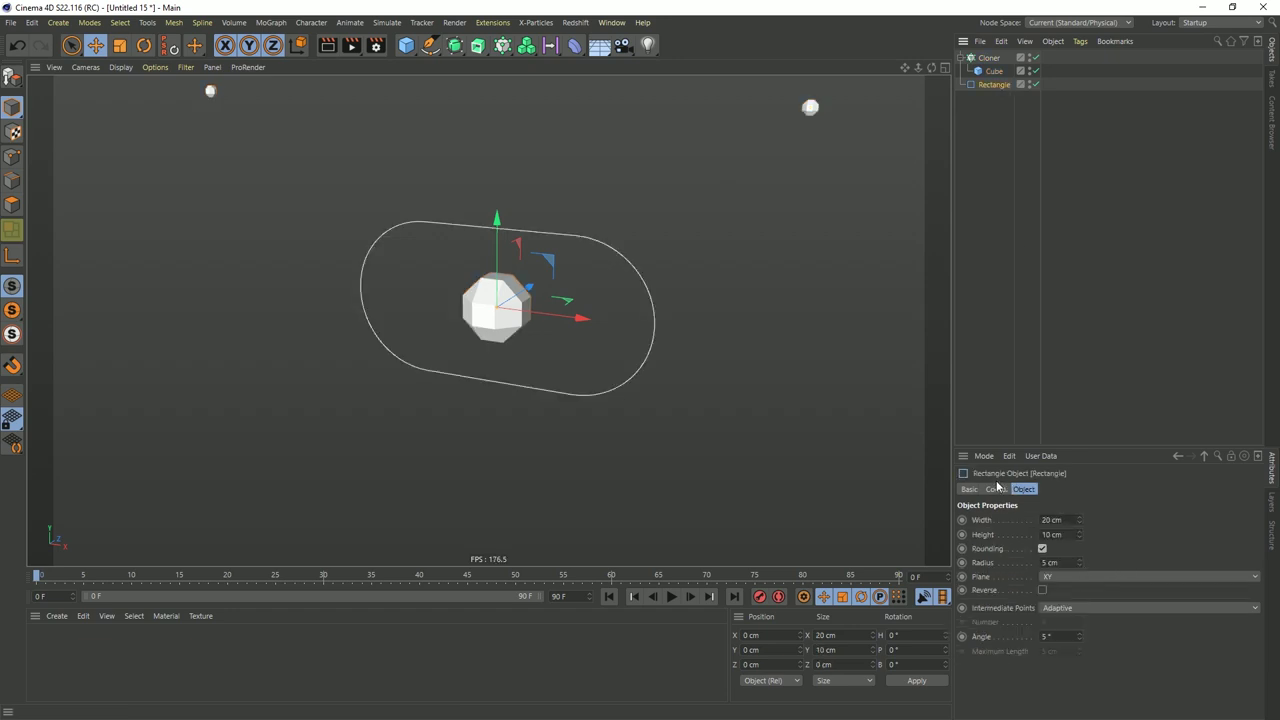
pyautogui.click(988, 57)
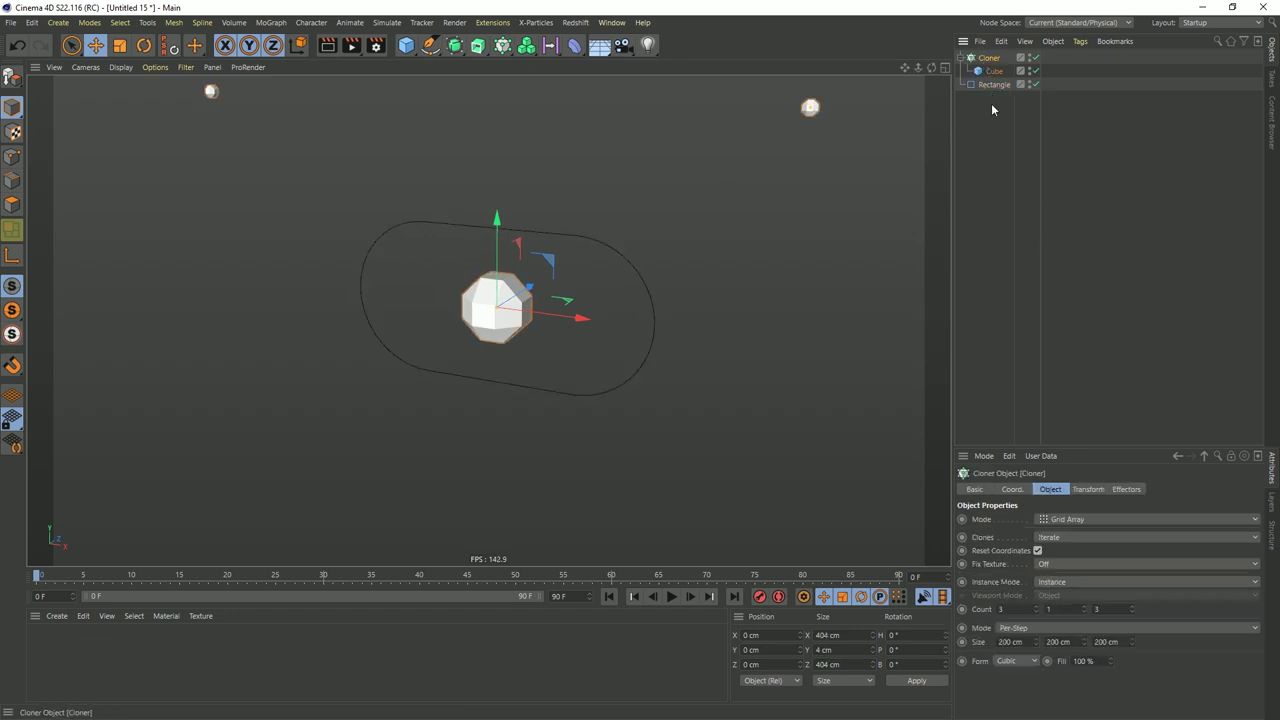
# Set the Cloner to Object mode on the Rectangle, Count 8 and Offset 5%
pyautogui.click(1060, 520)
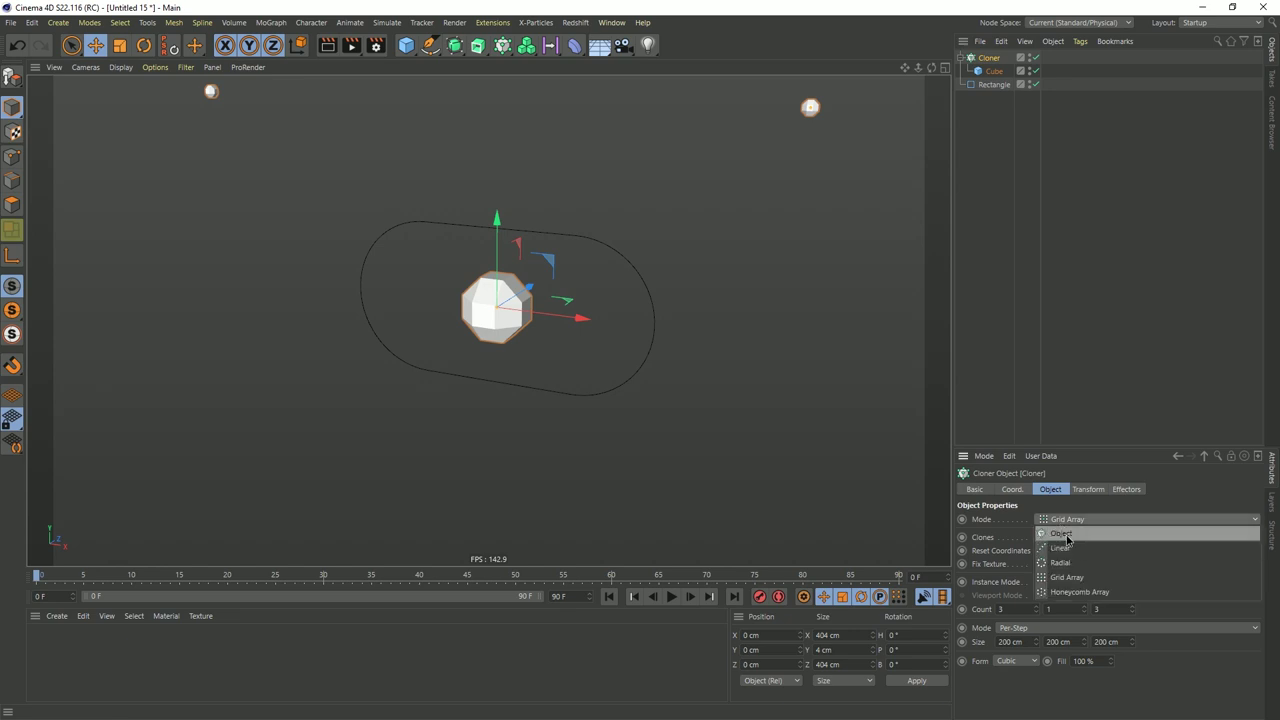
pyautogui.click(1062, 534)
pyautogui.moveTo(1000, 86); pyautogui.dragTo(1070, 612)
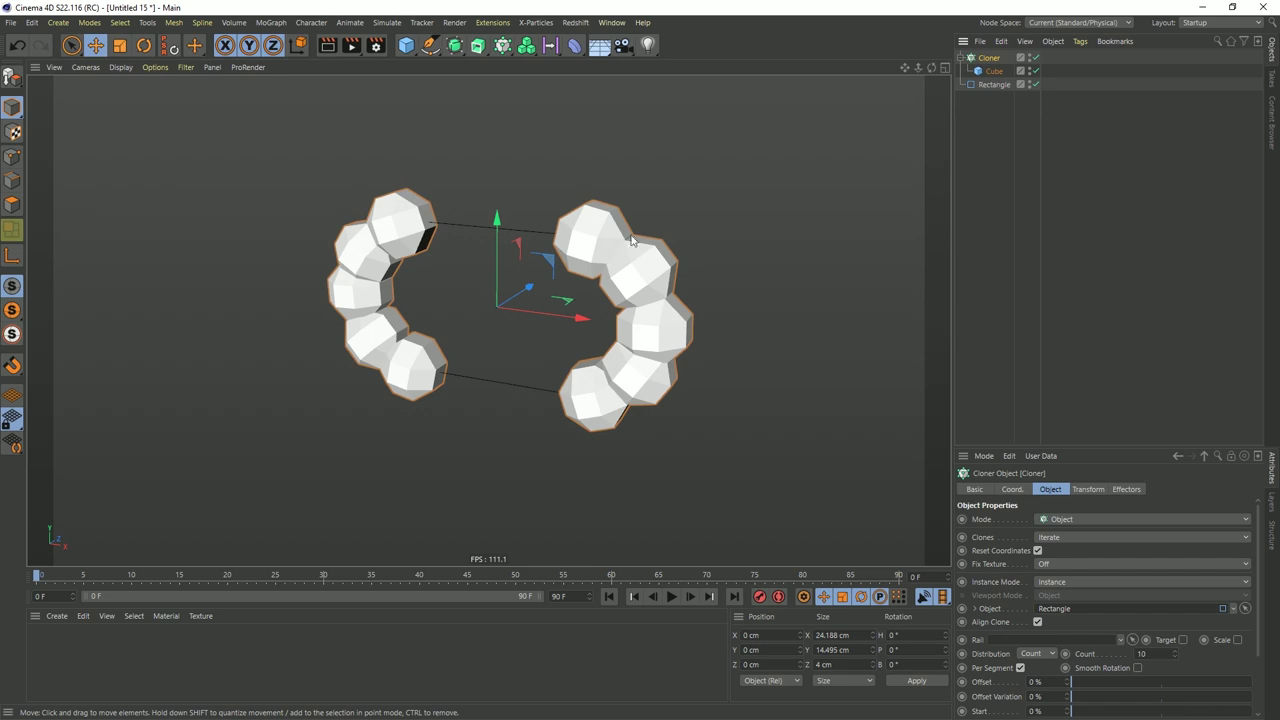
pyautogui.keyDown('alt'); pyautogui.moveTo(504, 313); pyautogui.dragTo(450, 300); pyautogui.keyUp('alt')
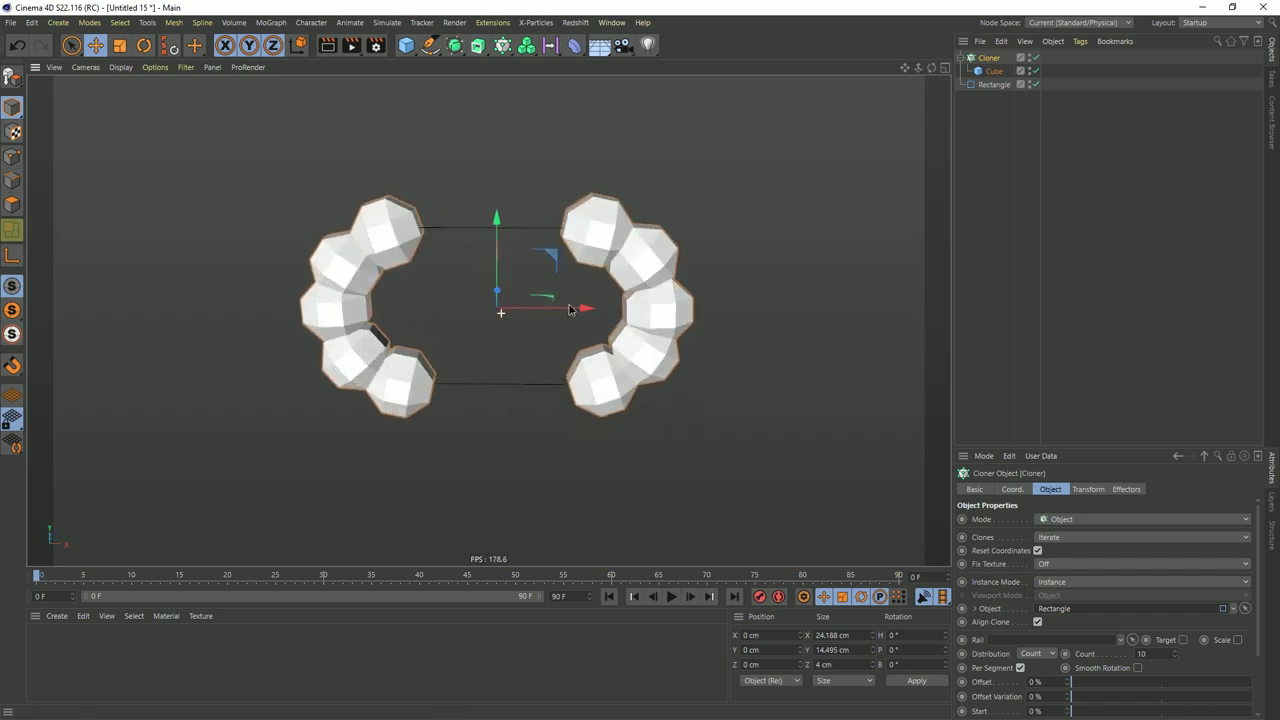
pyautogui.click(1038, 653)
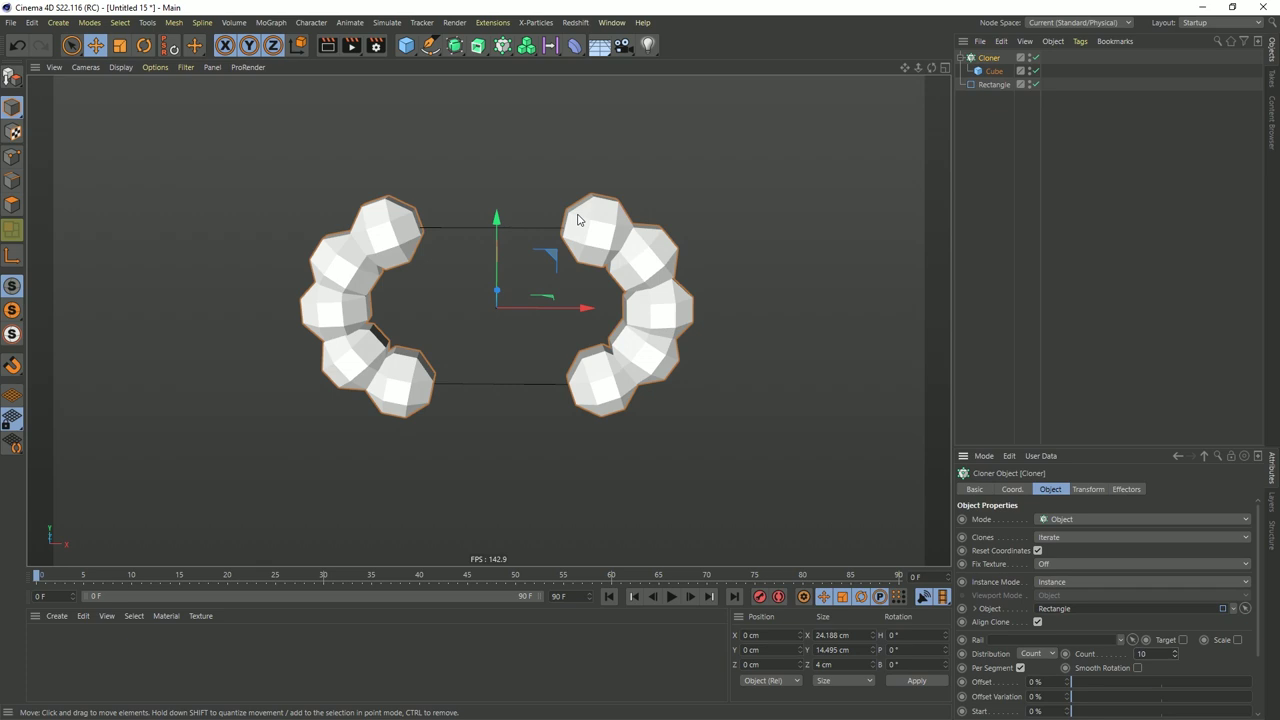
pyautogui.click(1174, 656)
pyautogui.click(1174, 656)
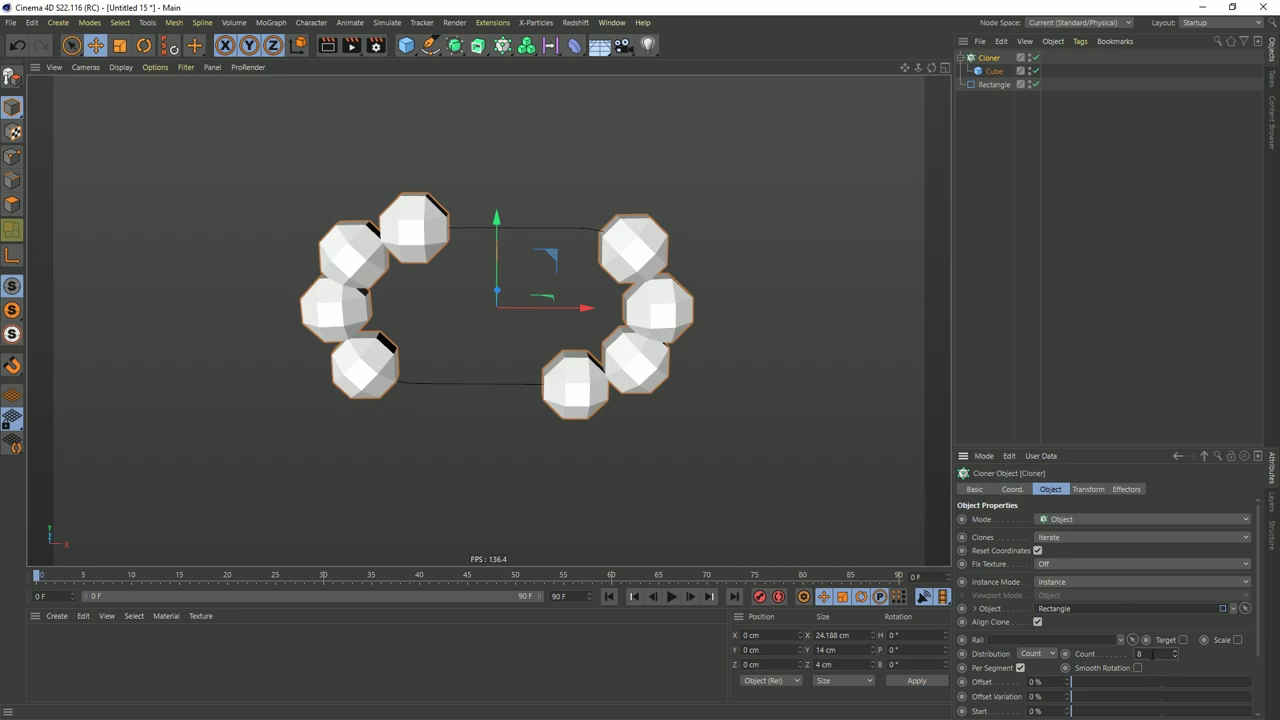
pyautogui.moveTo(1095, 447); pyautogui.dragTo(1054, 288)
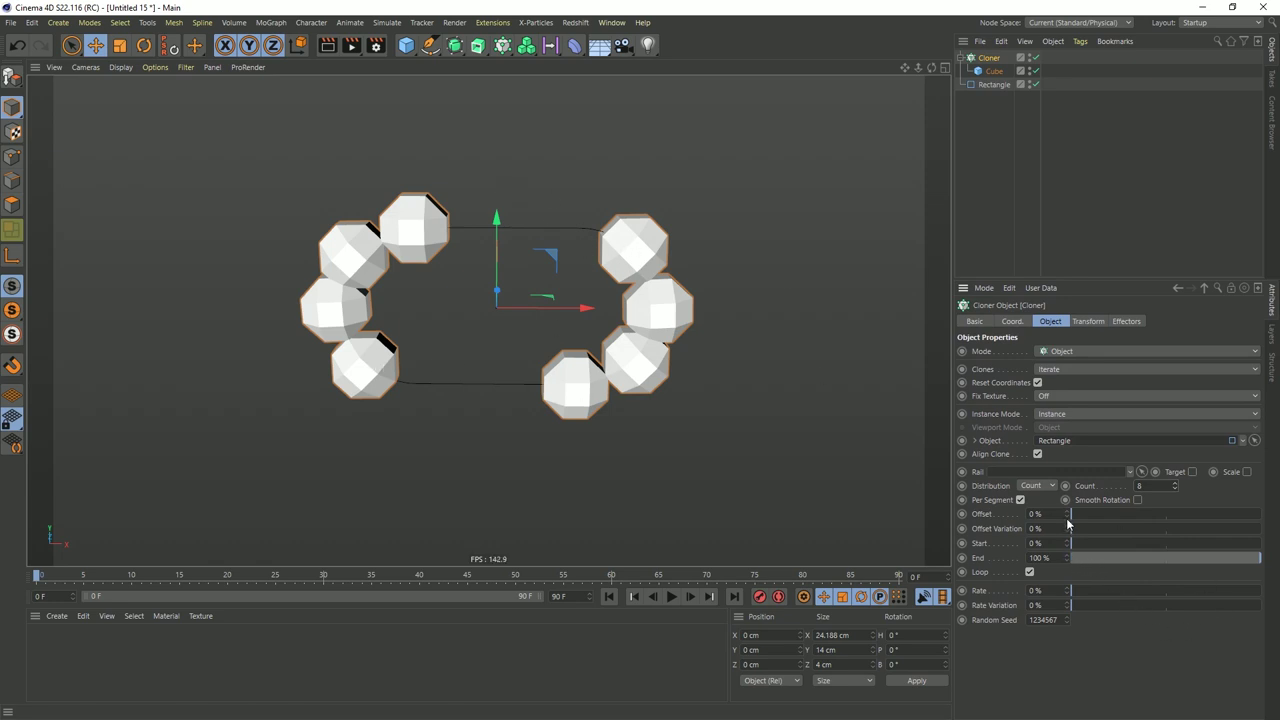
pyautogui.moveTo(1069, 515); pyautogui.dragTo(1068, 519)
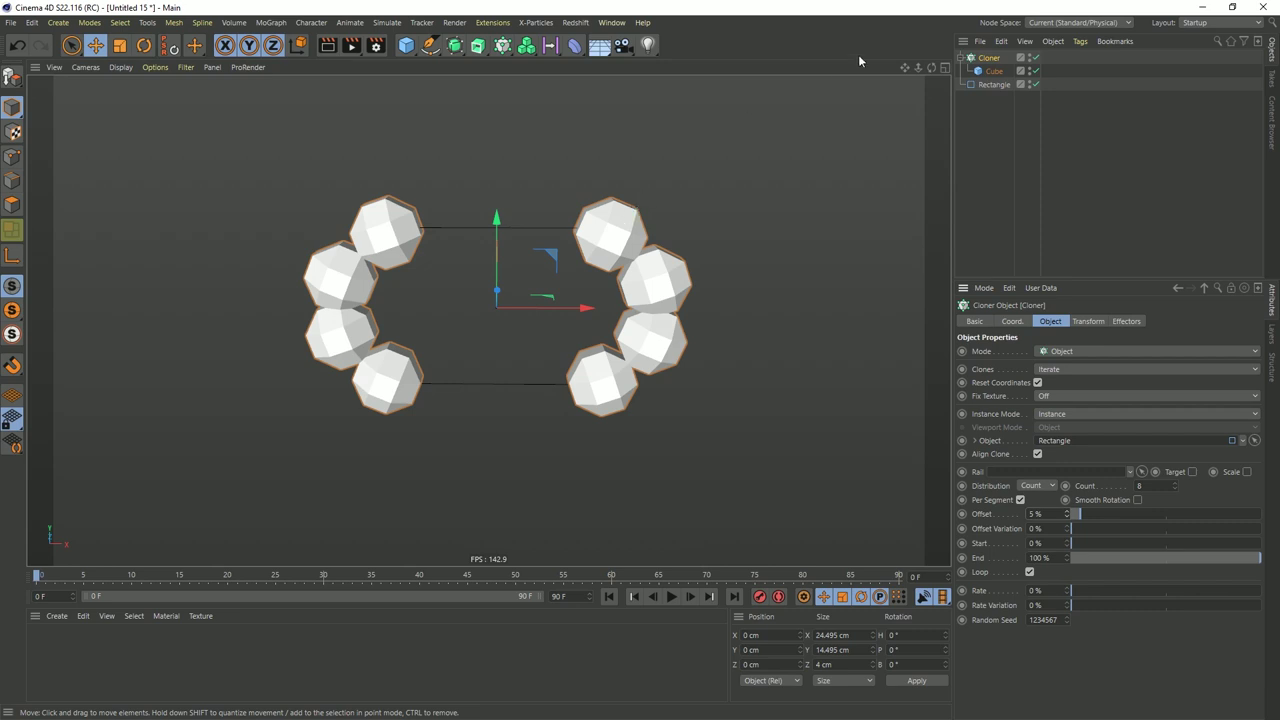
# Make the Cloner editable with C and expand its null to show Cube 0 to Cube 7
pyautogui.click(994, 71)
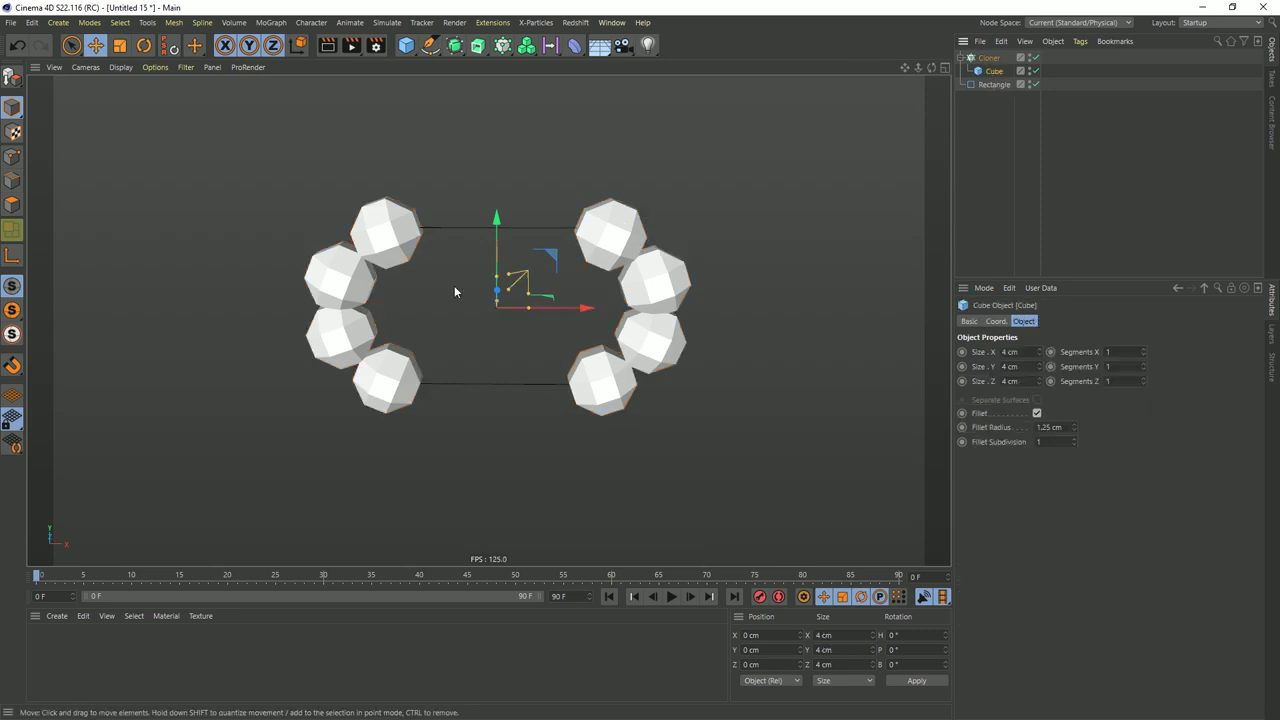
pyautogui.keyDown('alt'); pyautogui.moveTo(646, 272); pyautogui.dragTo(613, 265); pyautogui.keyUp('alt')
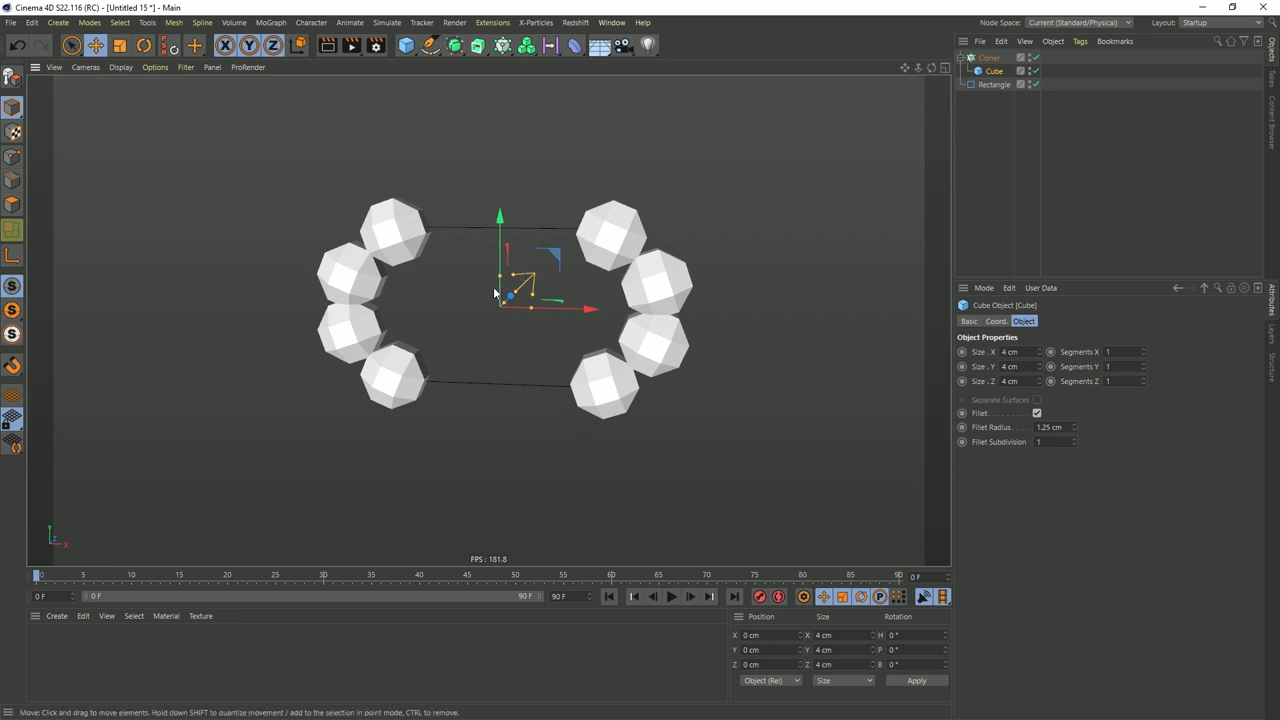
pyautogui.click(990, 58)
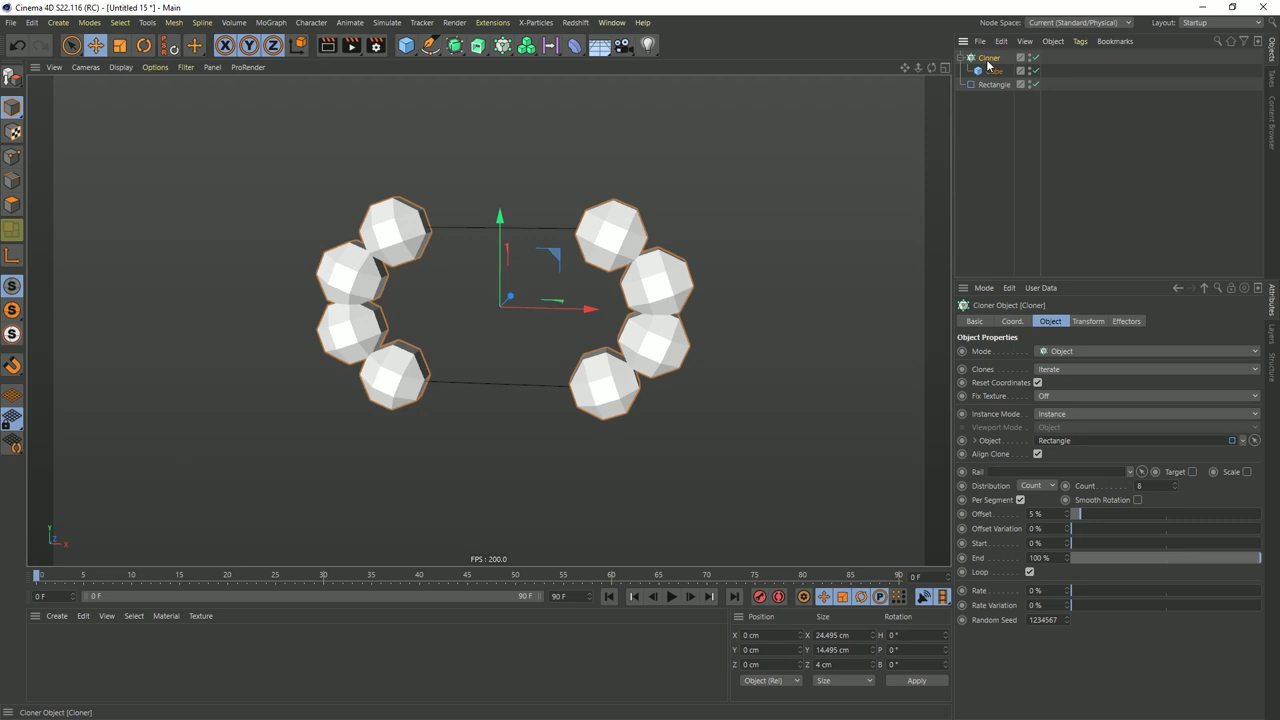
pyautogui.press('c')
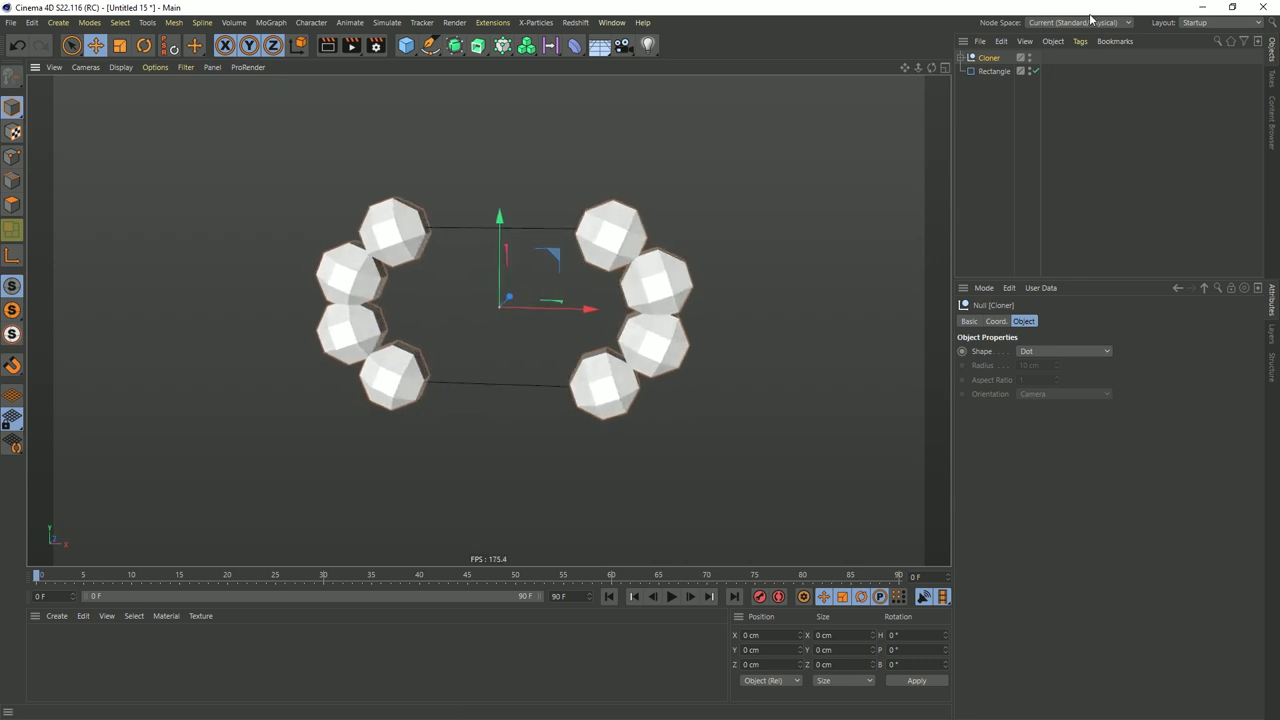
pyautogui.click(963, 58)
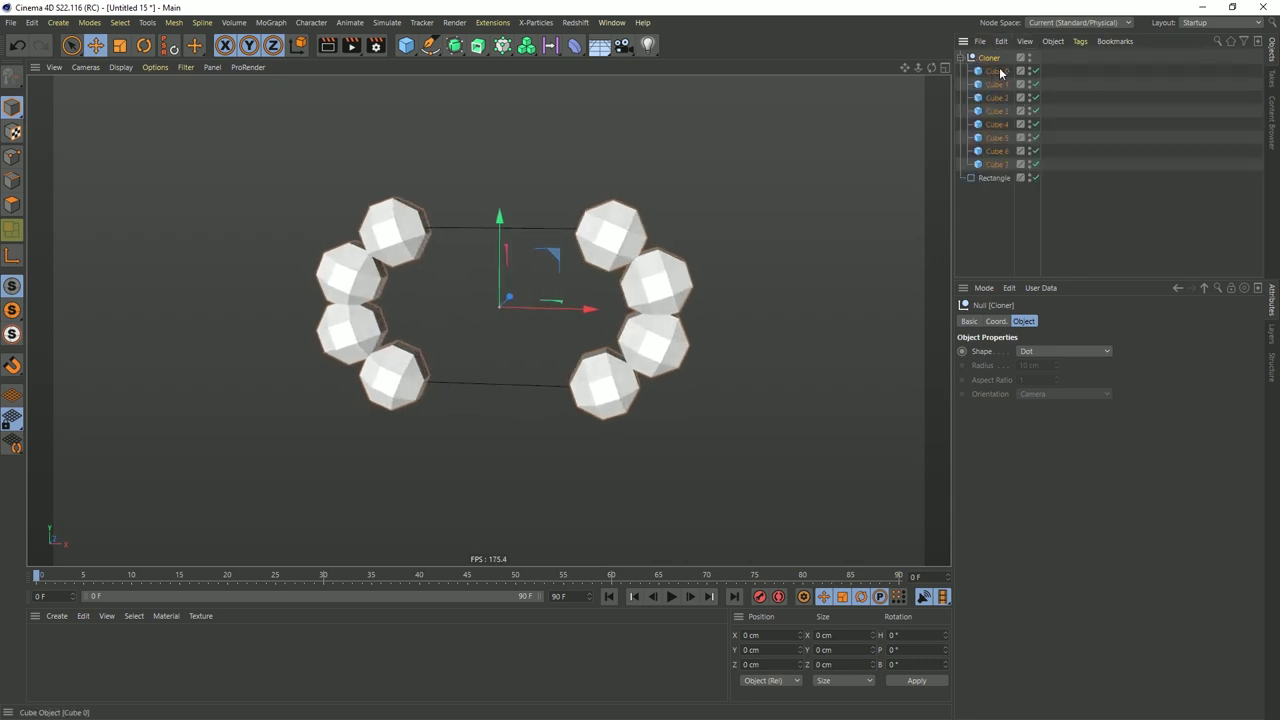
# Select cubes on the right side of the ring to identify Cube 1, 0, 7 and 6
pyautogui.click(658, 272)
pyautogui.click(677, 345)
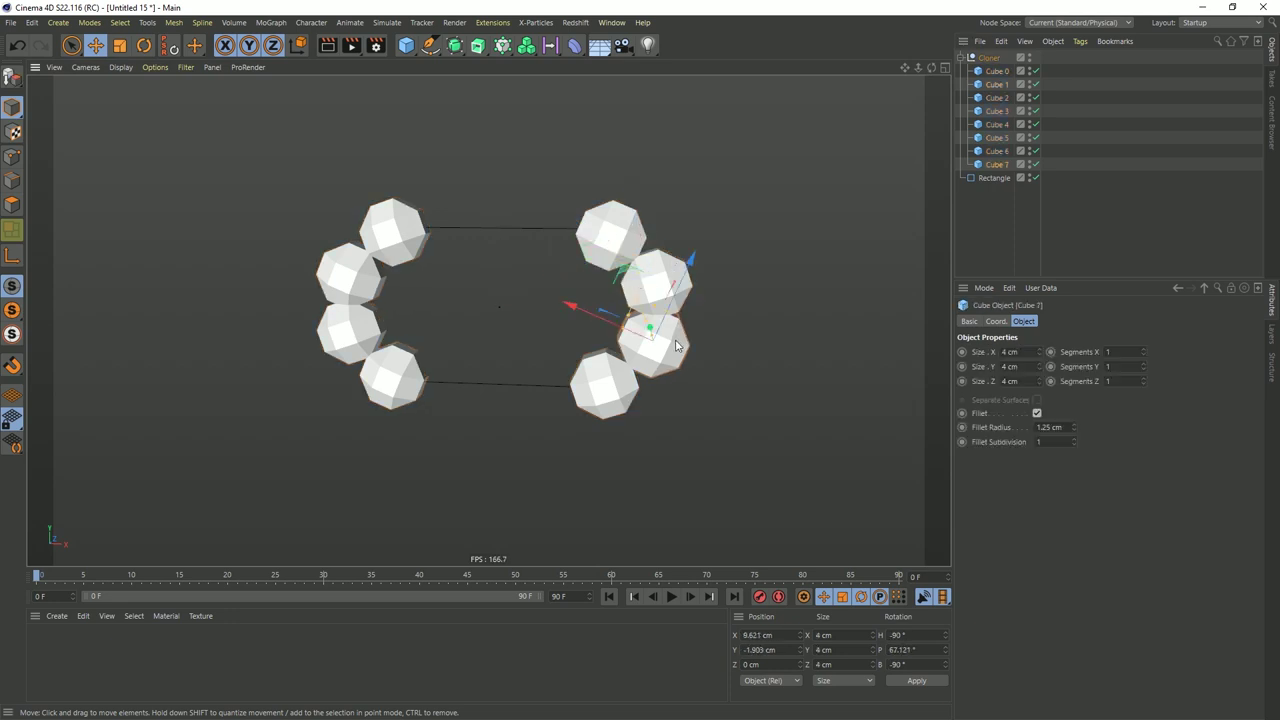
pyautogui.click(623, 394)
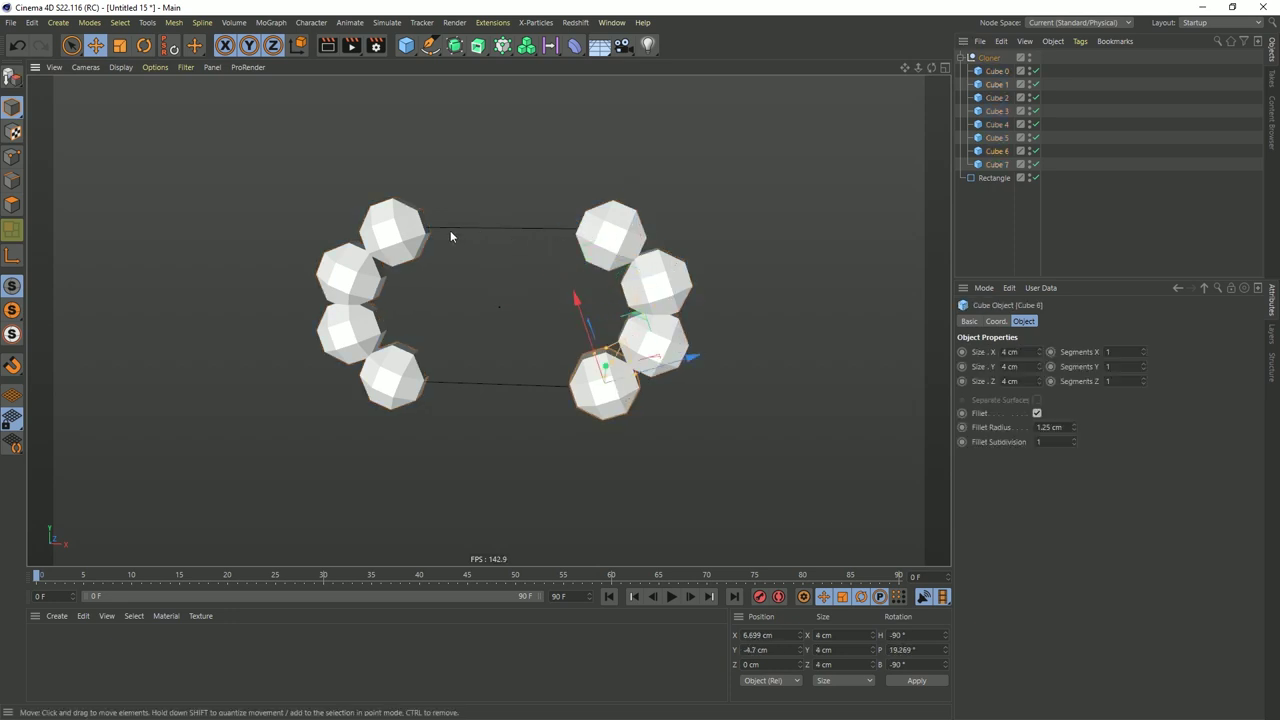
pyautogui.click(609, 236)
pyautogui.click(655, 280)
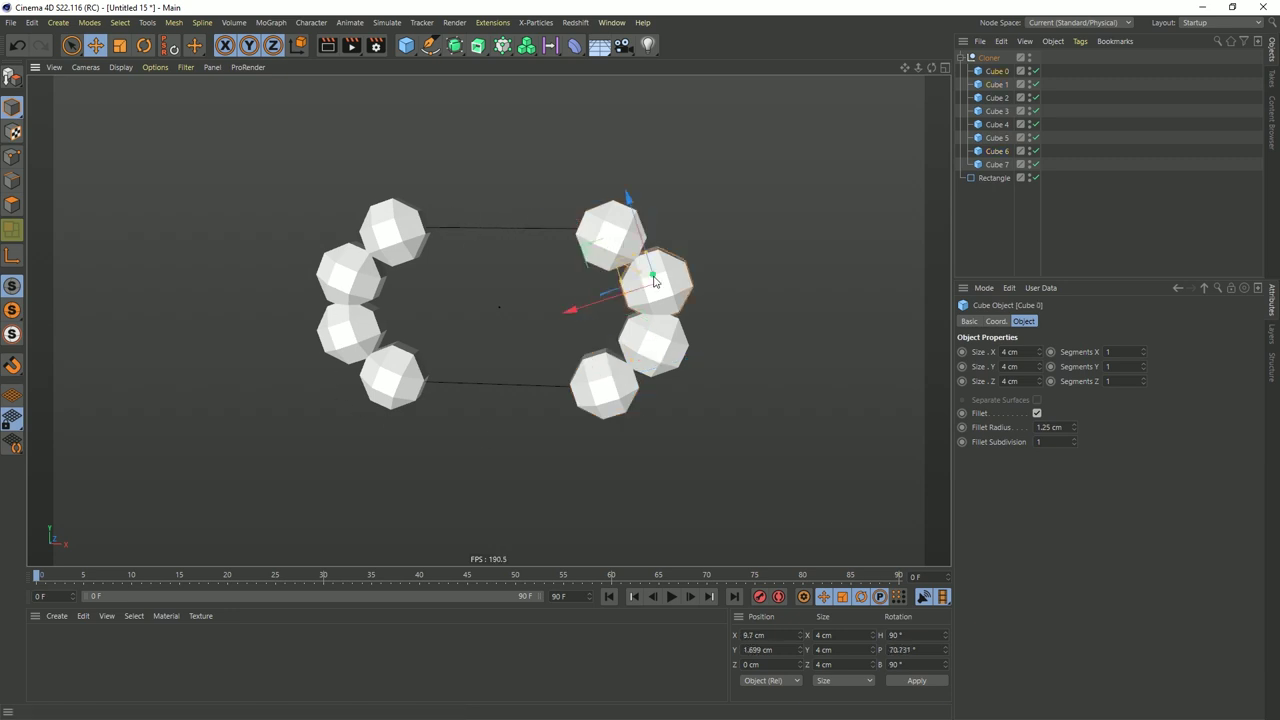
pyautogui.click(663, 338)
pyautogui.click(605, 383)
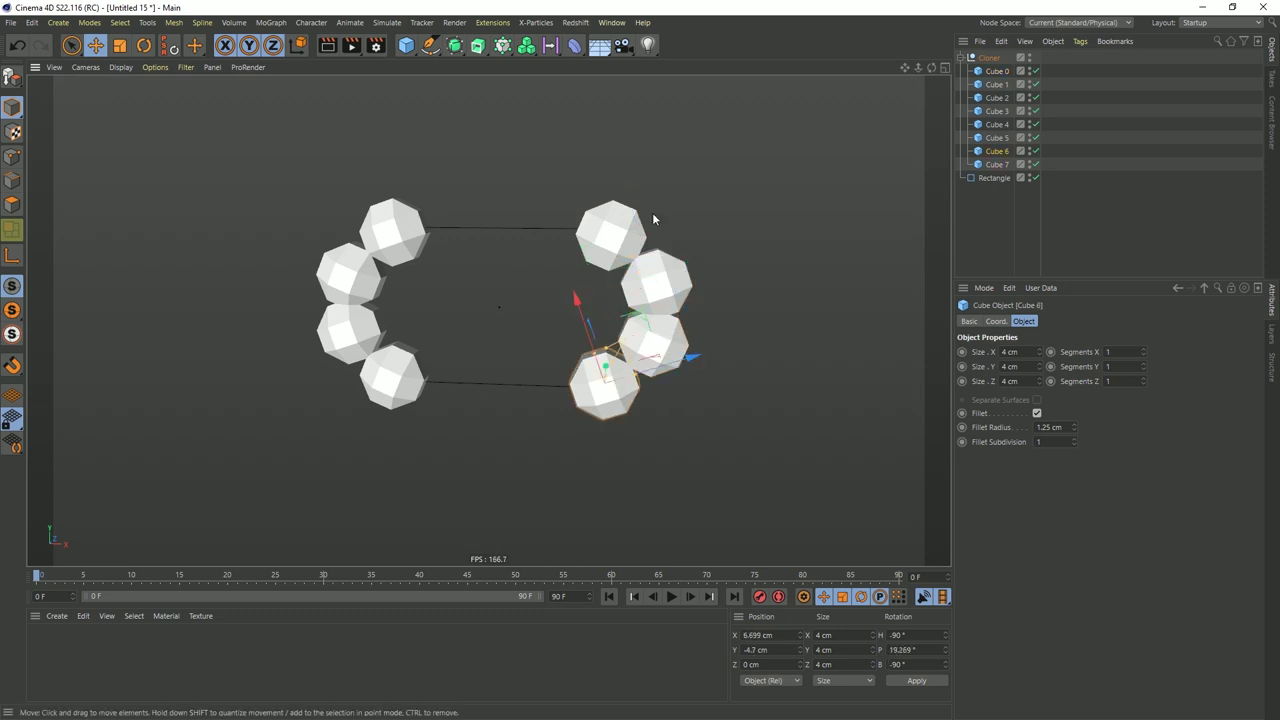
pyautogui.click(612, 234)
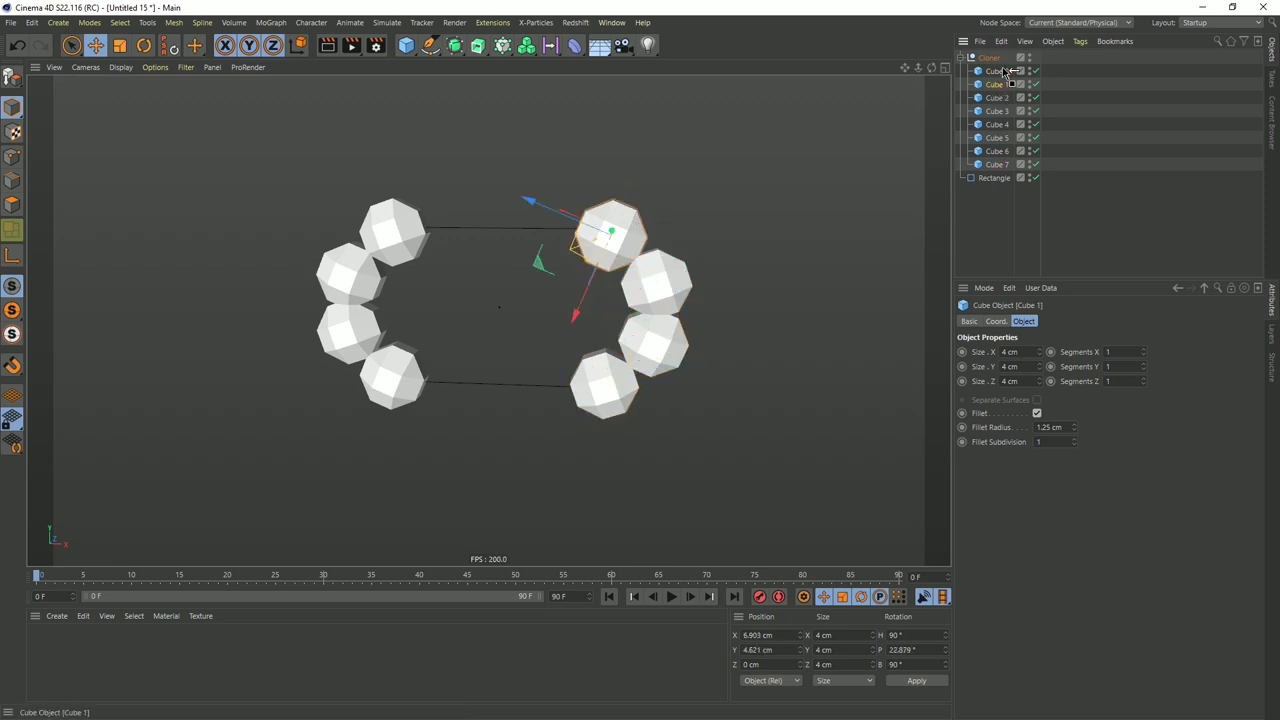
pyautogui.click(656, 300)
pyautogui.click(663, 345)
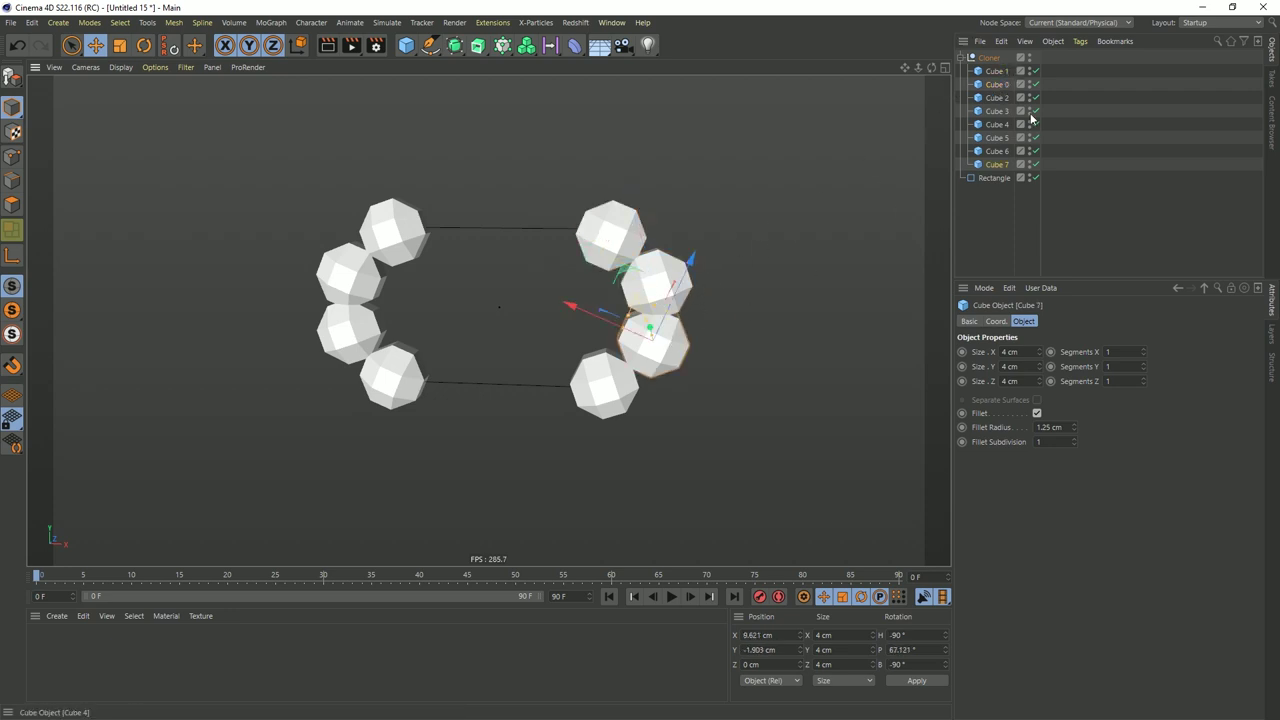
# Reorder Cube 7, 5, 4 and 3 in the list to follow the ring order
pyautogui.moveTo(1004, 165)
pyautogui.mouseDown()
pyautogui.moveTo(1008, 96)
pyautogui.moveTo(1006, 110)
pyautogui.mouseUp()
pyautogui.click(627, 400)
pyautogui.click(420, 368)
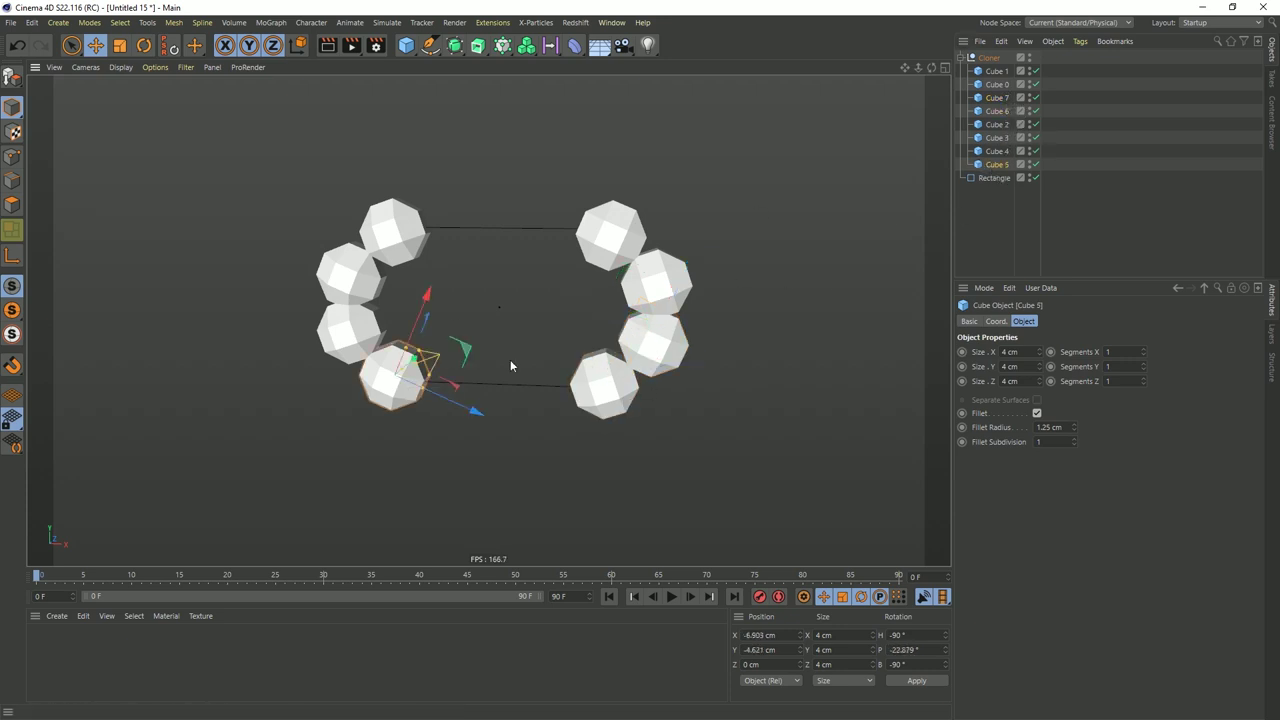
pyautogui.moveTo(1000, 164); pyautogui.dragTo(1005, 118)
pyautogui.click(355, 330)
pyautogui.moveTo(997, 164)
pyautogui.mouseDown()
pyautogui.moveTo(1006, 131)
pyautogui.moveTo(1002, 143)
pyautogui.mouseUp()
pyautogui.click(354, 283)
pyautogui.click(998, 137)
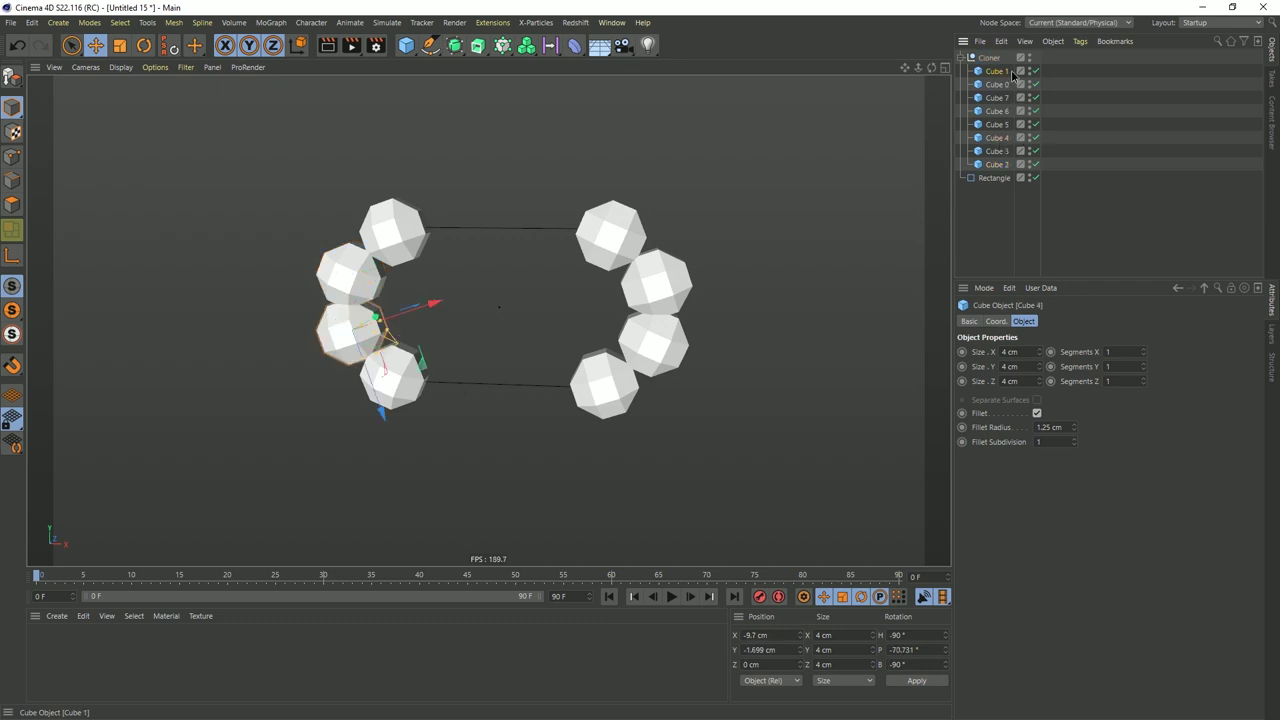
pyautogui.click(998, 71)
# Select all eight cubes and set their shared name to 'Cube'
pyautogui.keyDown('shift'); pyautogui.click(997, 164); pyautogui.keyUp('shift')
pyautogui.click(969, 321)
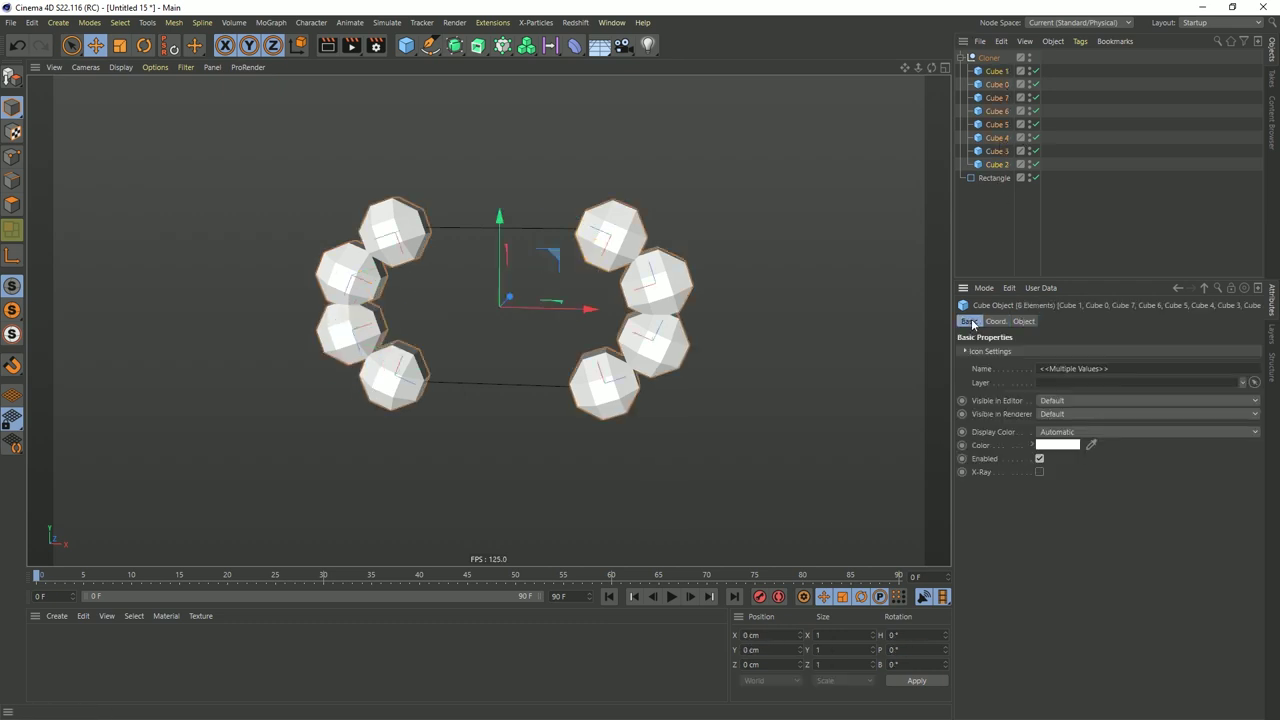
pyautogui.click(1100, 368)
pyautogui.write('Cube')
pyautogui.press('Return')
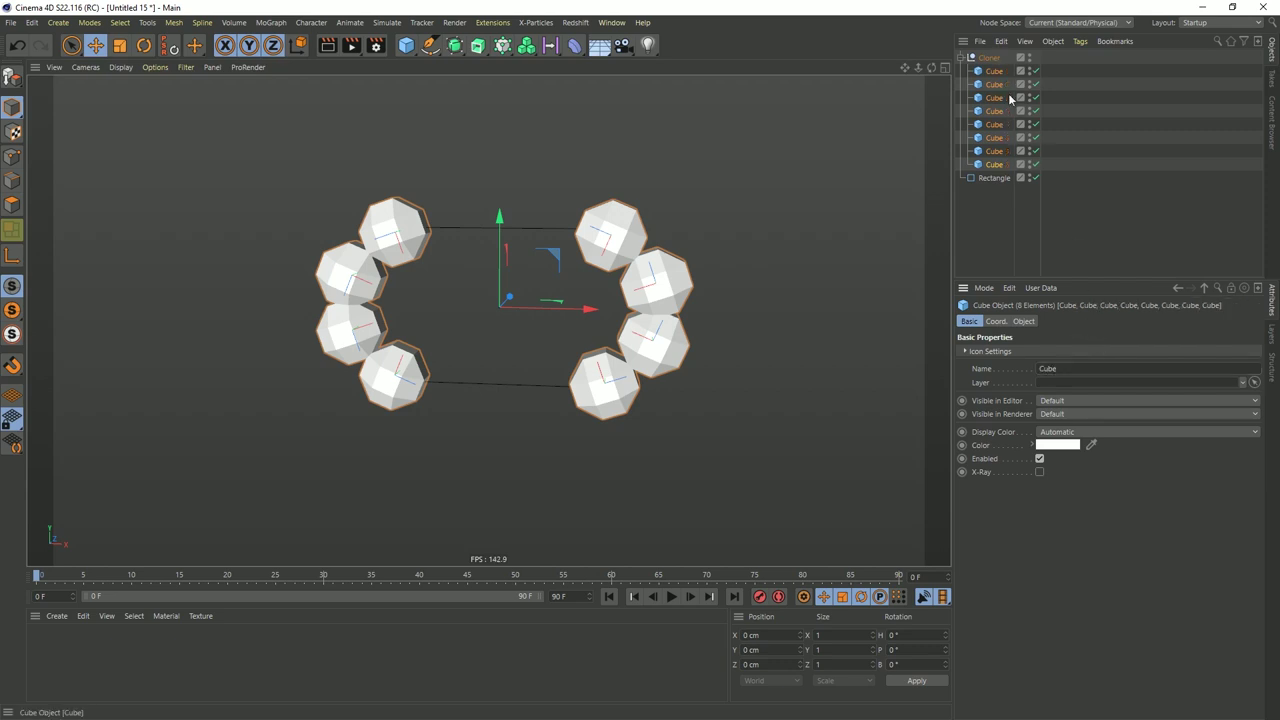
# Rename the first four cubes Cube 1 through Cube 4
pyautogui.doubleClick(1000, 71)
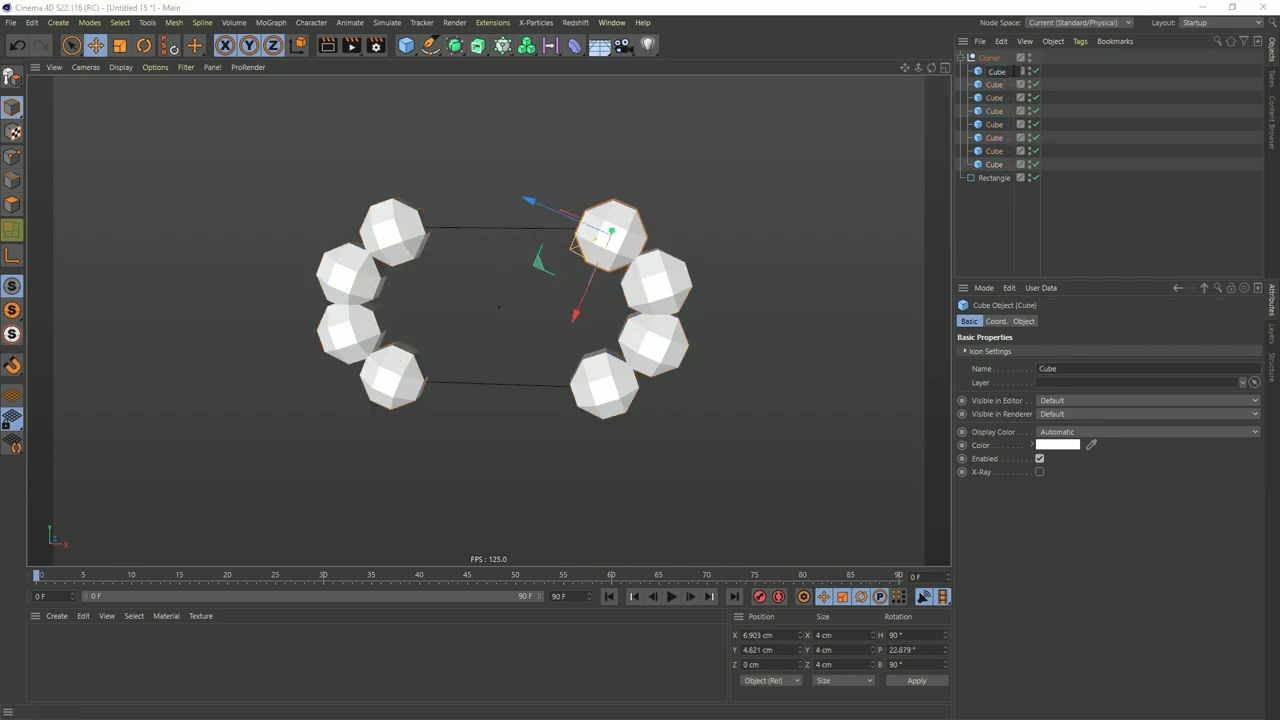
pyautogui.write('1')
pyautogui.press('Tab')
pyautogui.write('2')
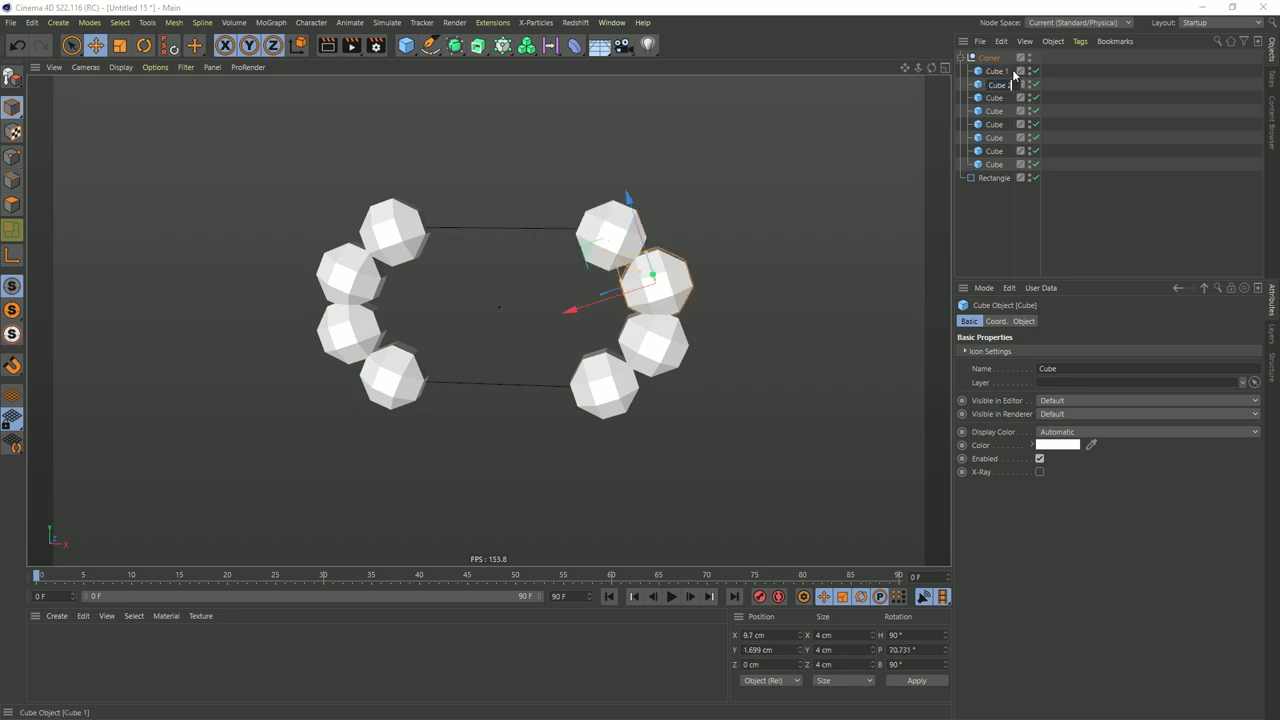
pyautogui.press('Tab')
pyautogui.write('3')
pyautogui.press('Tab')
pyautogui.press('Escape')
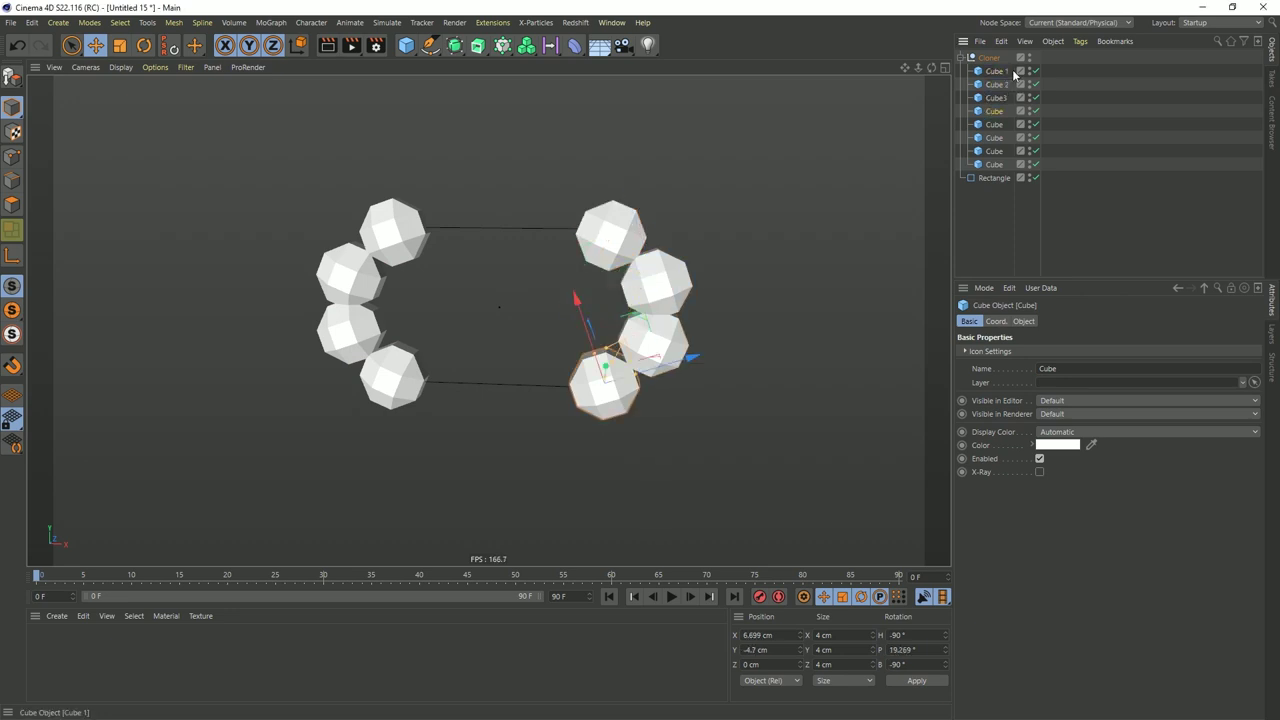
pyautogui.press('Return')
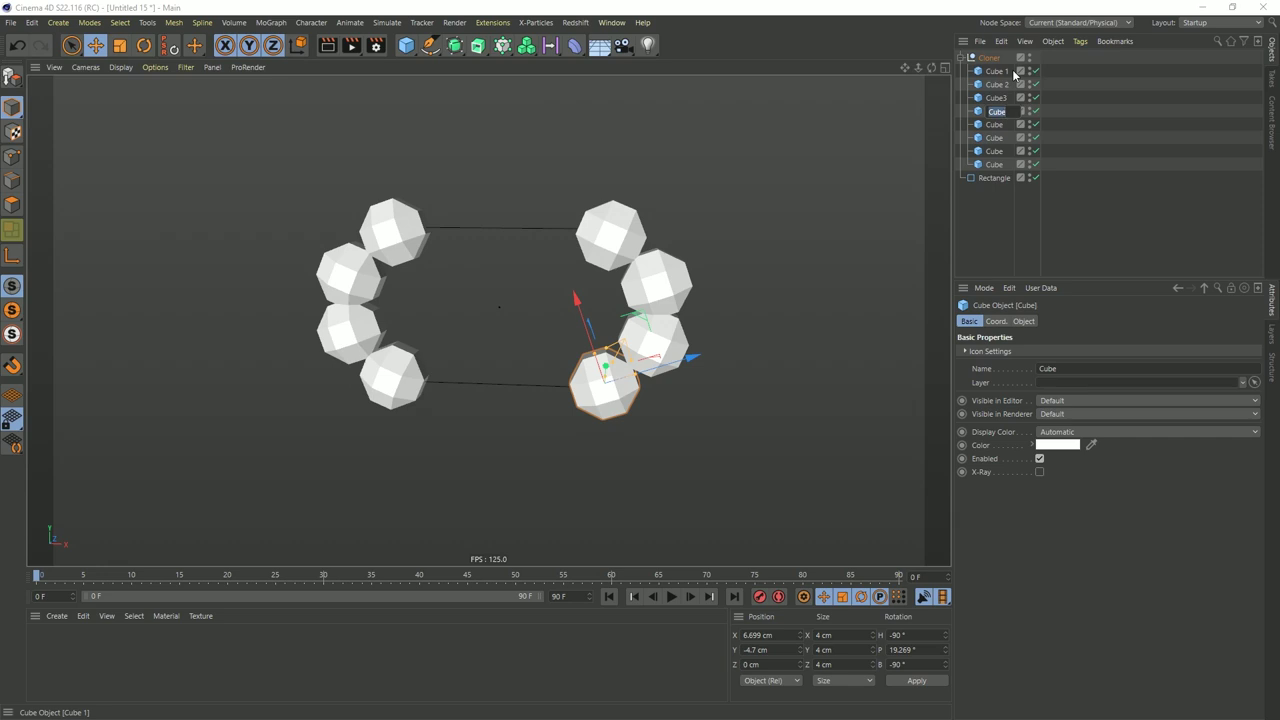
pyautogui.press('End')
pyautogui.write('4')
pyautogui.press('Tab')
# Name the remaining cubes Cube 5 through Cube 8 and fix the third to Cube 3
pyautogui.write('5')
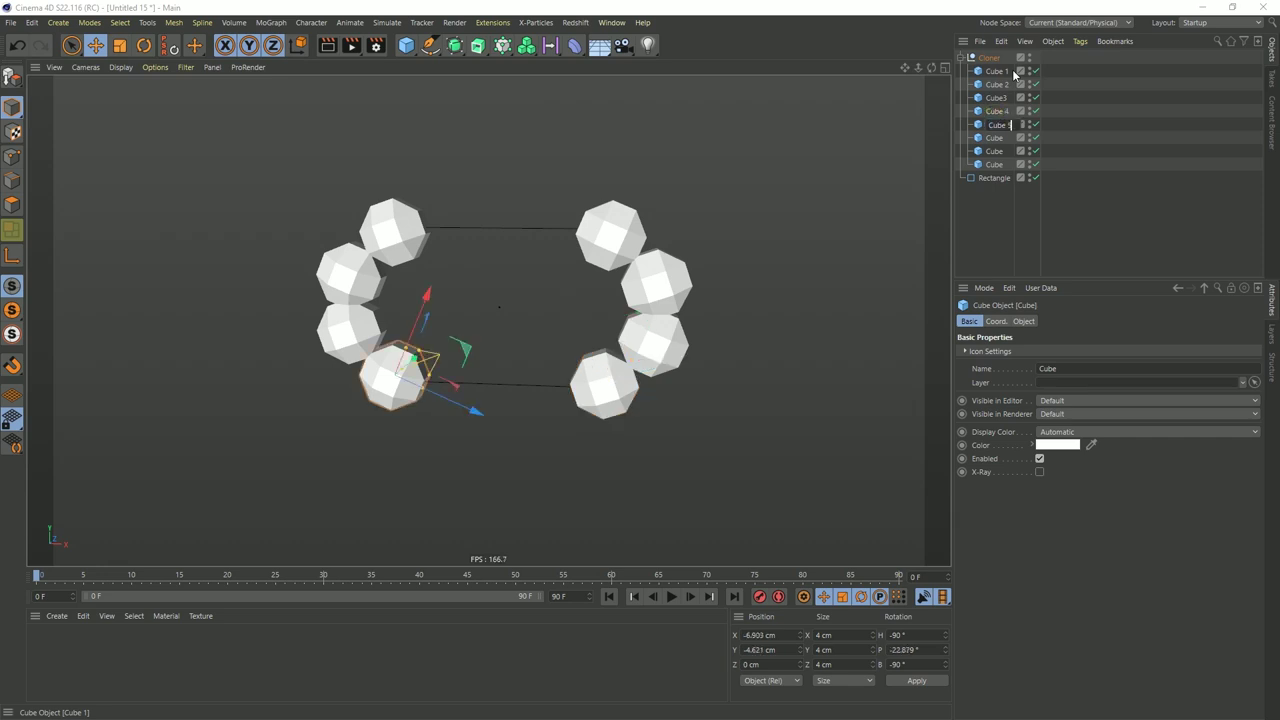
pyautogui.press('Tab')
pyautogui.write('6')
pyautogui.press('Tab')
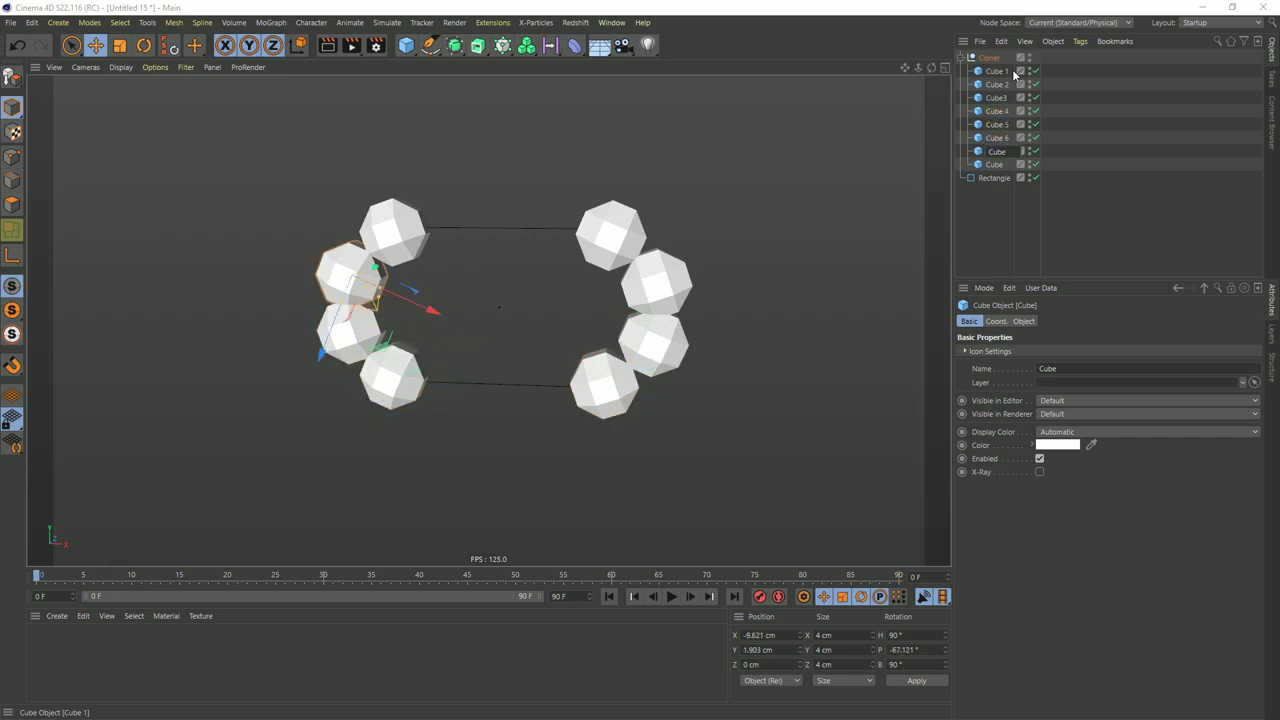
pyautogui.write('7')
pyautogui.press('Tab')
pyautogui.press('End')
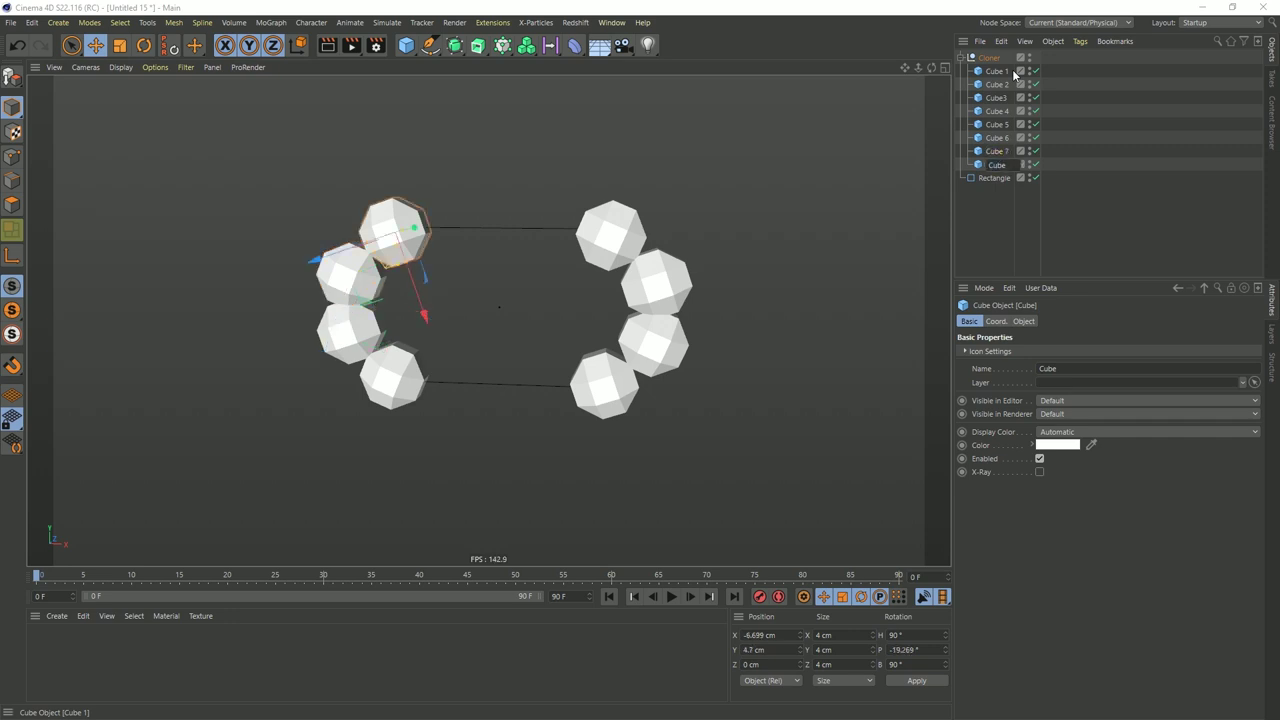
pyautogui.write('8')
pyautogui.press('Tab')
pyautogui.press('Tab')
pyautogui.press('Tab')
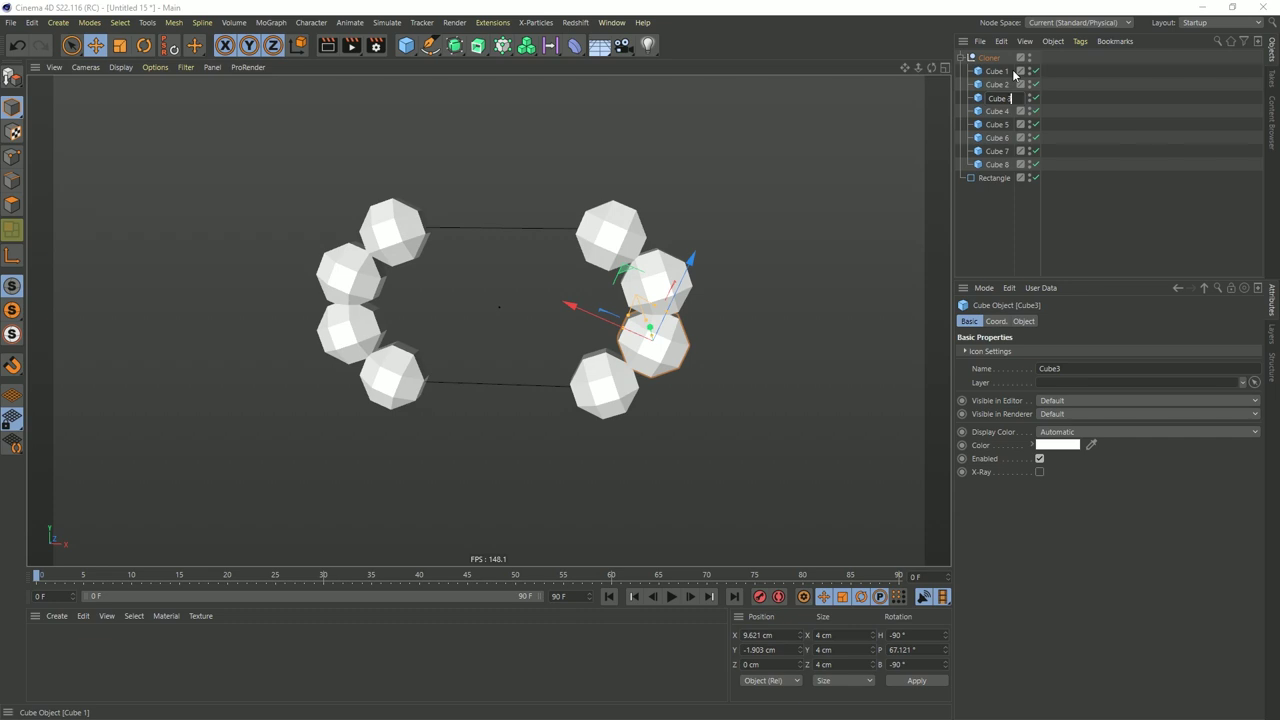
pyautogui.press('Return')
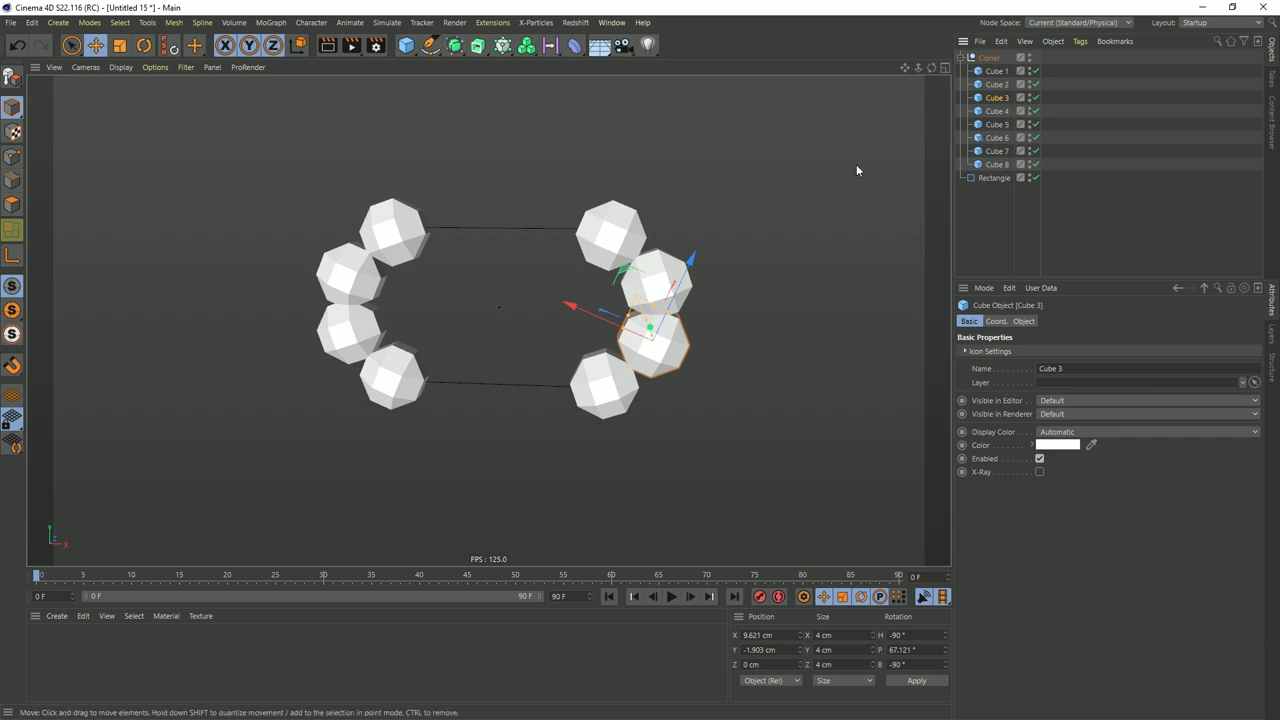
# Duplicate Cube 1 and rename the copy Cube 0
pyautogui.click(610, 231)
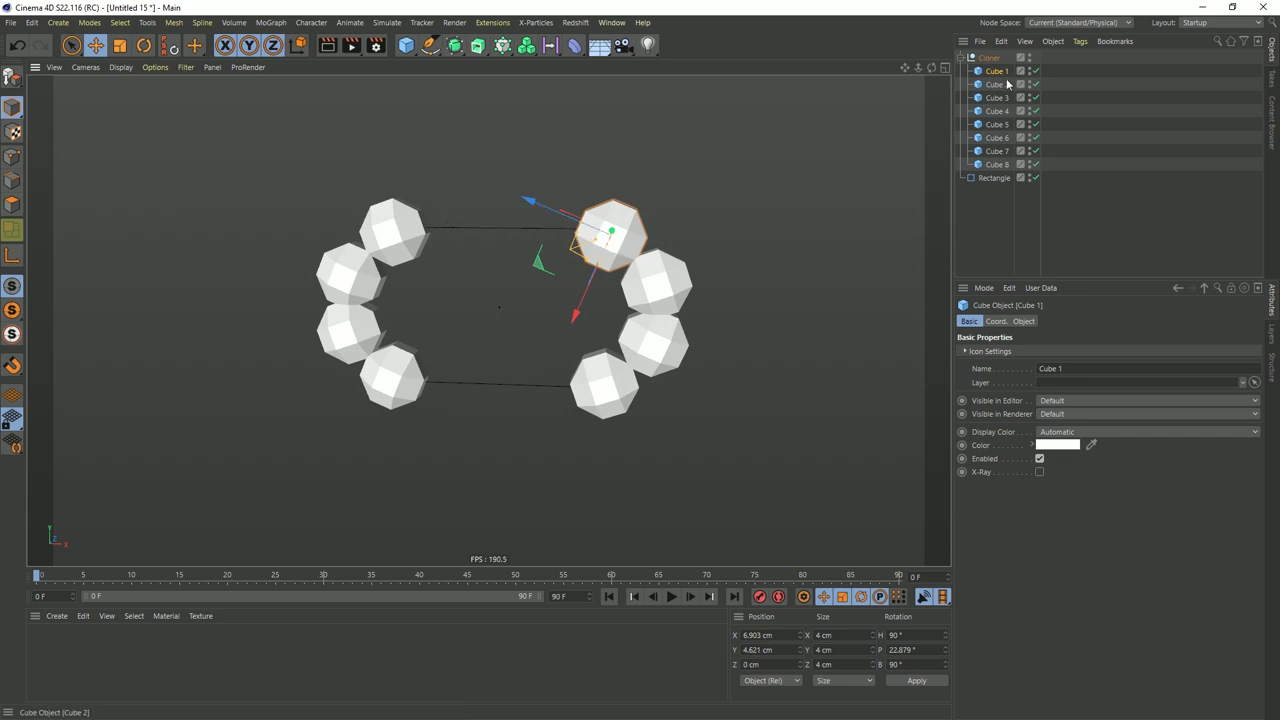
pyautogui.keyDown('ctrl'); pyautogui.moveTo(997, 71); pyautogui.dragTo(1000, 64); pyautogui.keyUp('ctrl')
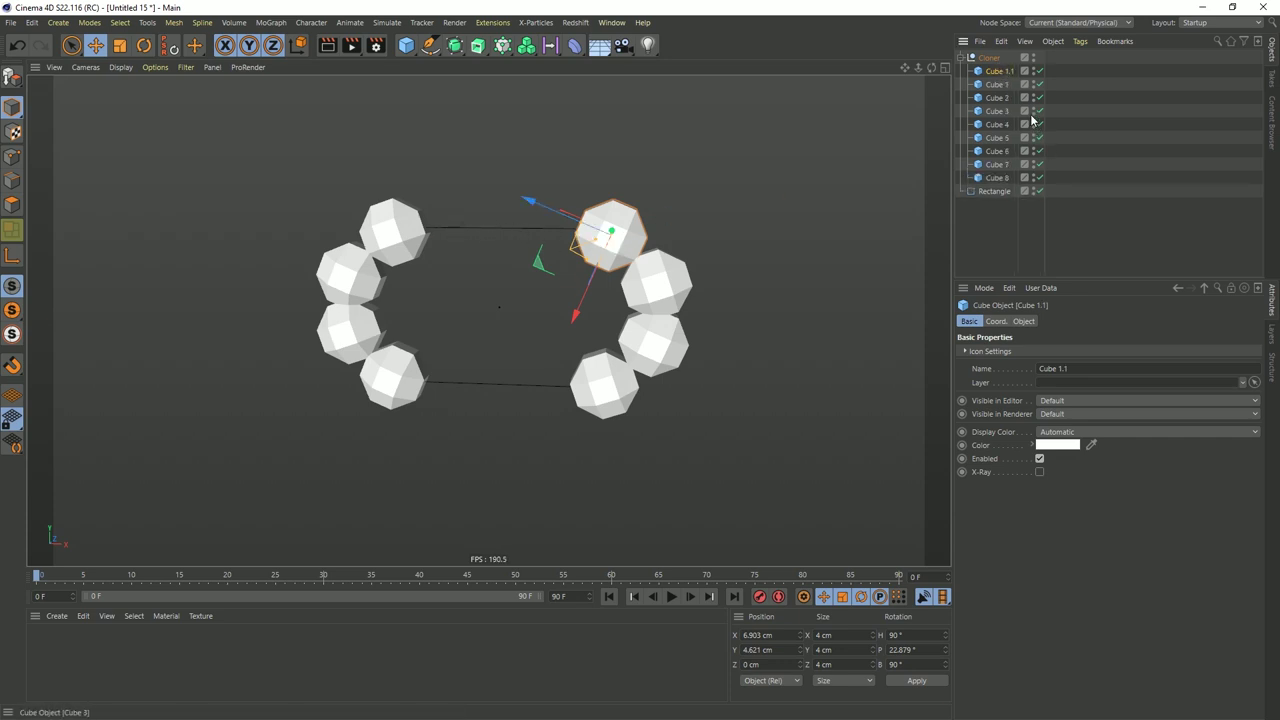
pyautogui.doubleClick(1003, 72)
pyautogui.press('End')
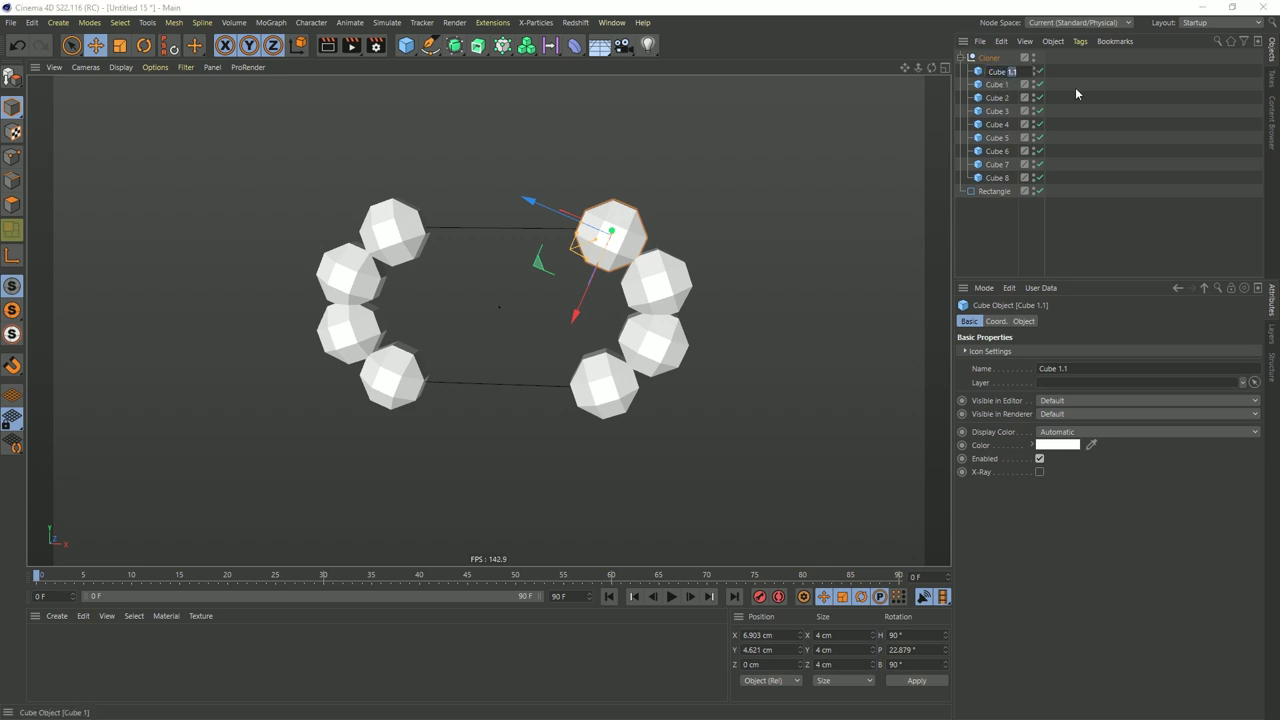
pyautogui.press('BackSpace')
pyautogui.press('BackSpace')
pyautogui.press('BackSpace')
pyautogui.write('0')
pyautogui.press('Return')
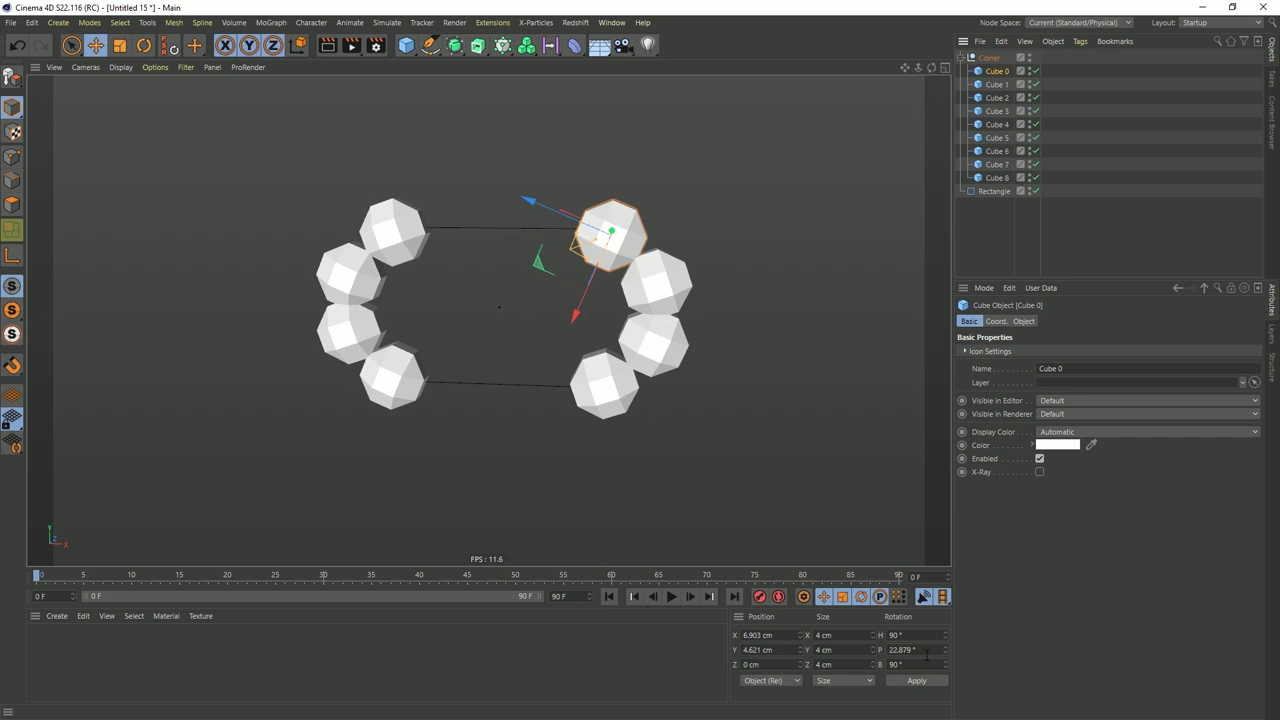
# Set Cube 0 to P 0°, X 0 cm, Y 5 cm and stretch it along Z
pyautogui.write('0')
pyautogui.press('Return')
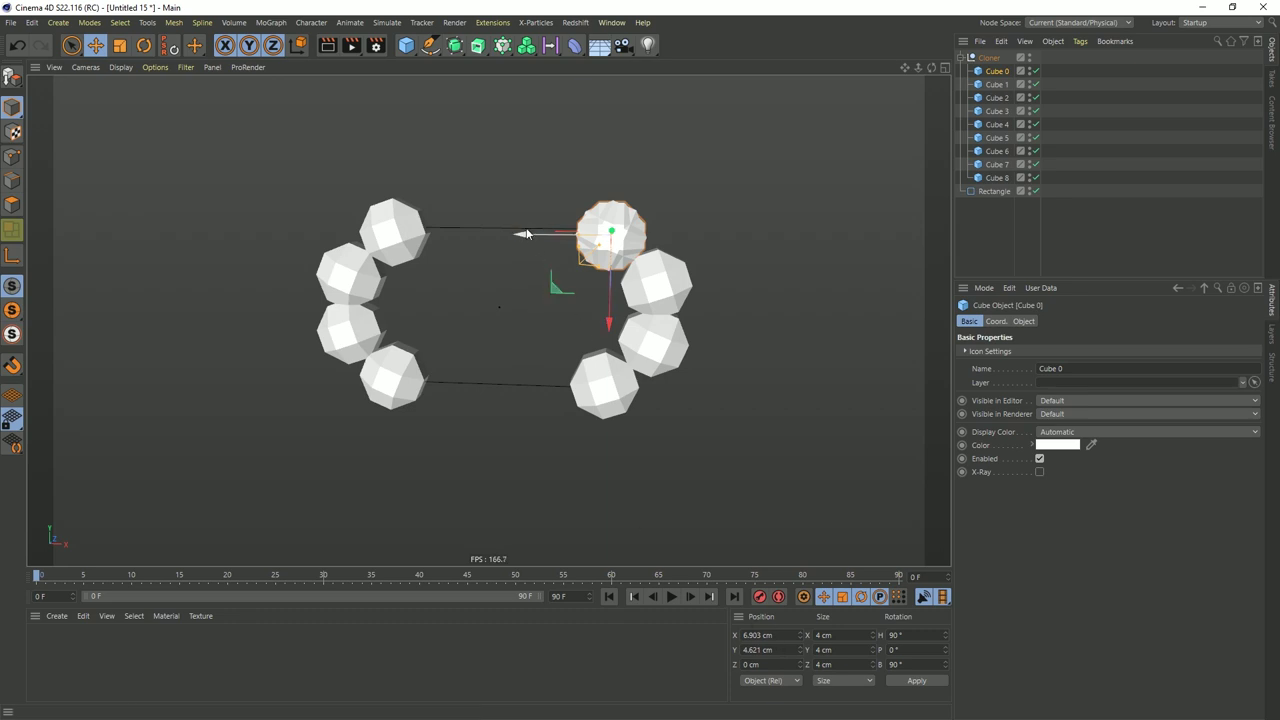
pyautogui.moveTo(688, 373); pyautogui.dragTo(575, 373)
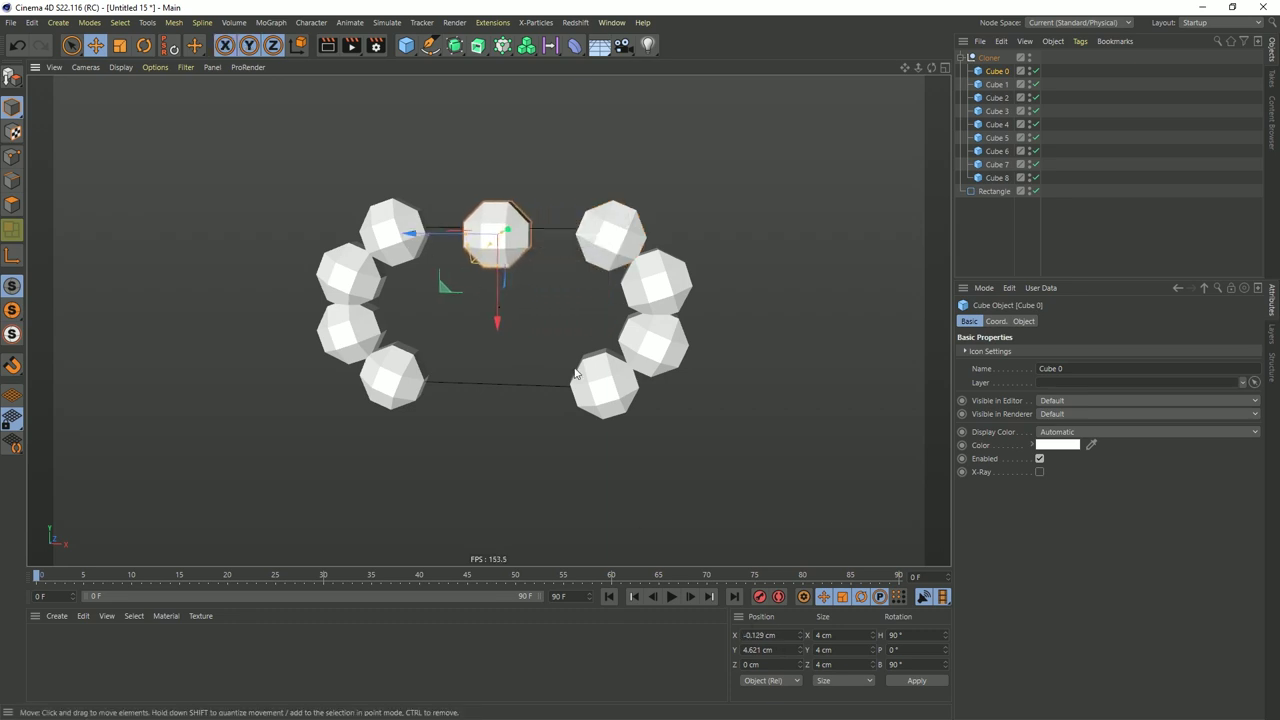
pyautogui.doubleClick(783, 634)
pyautogui.write('0')
pyautogui.press('Return')
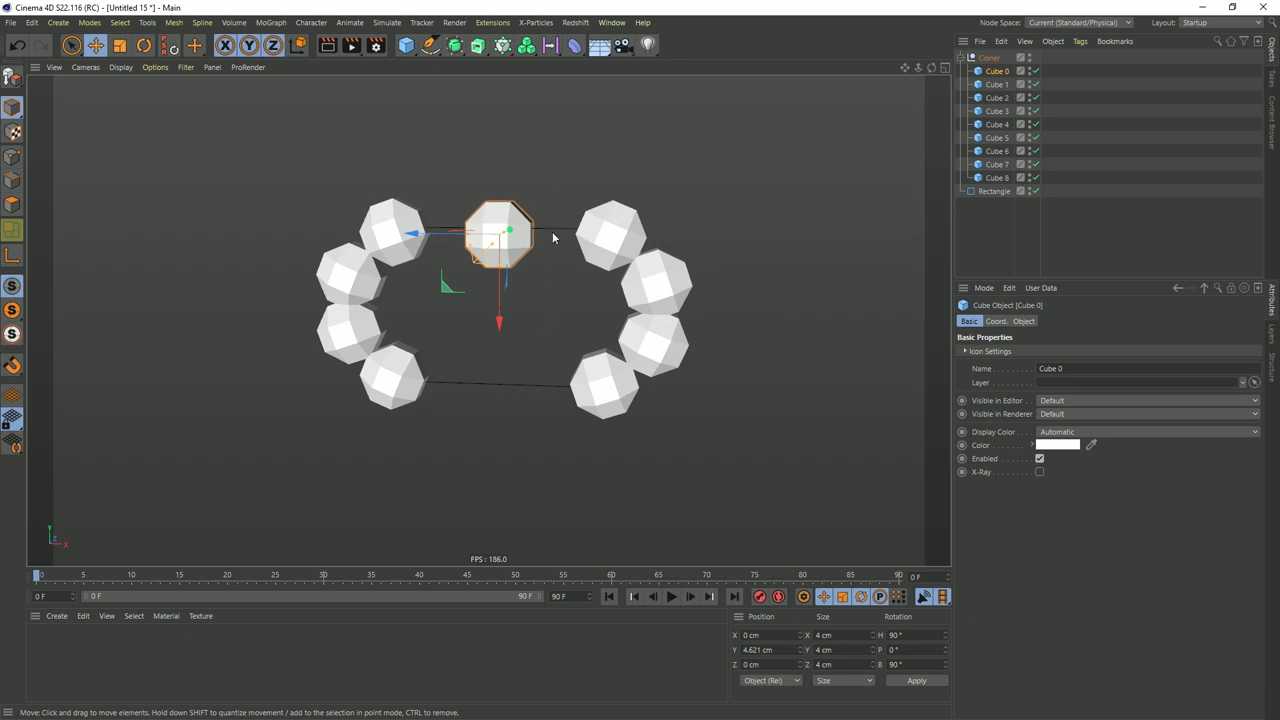
pyautogui.click(780, 650)
pyautogui.write('5')
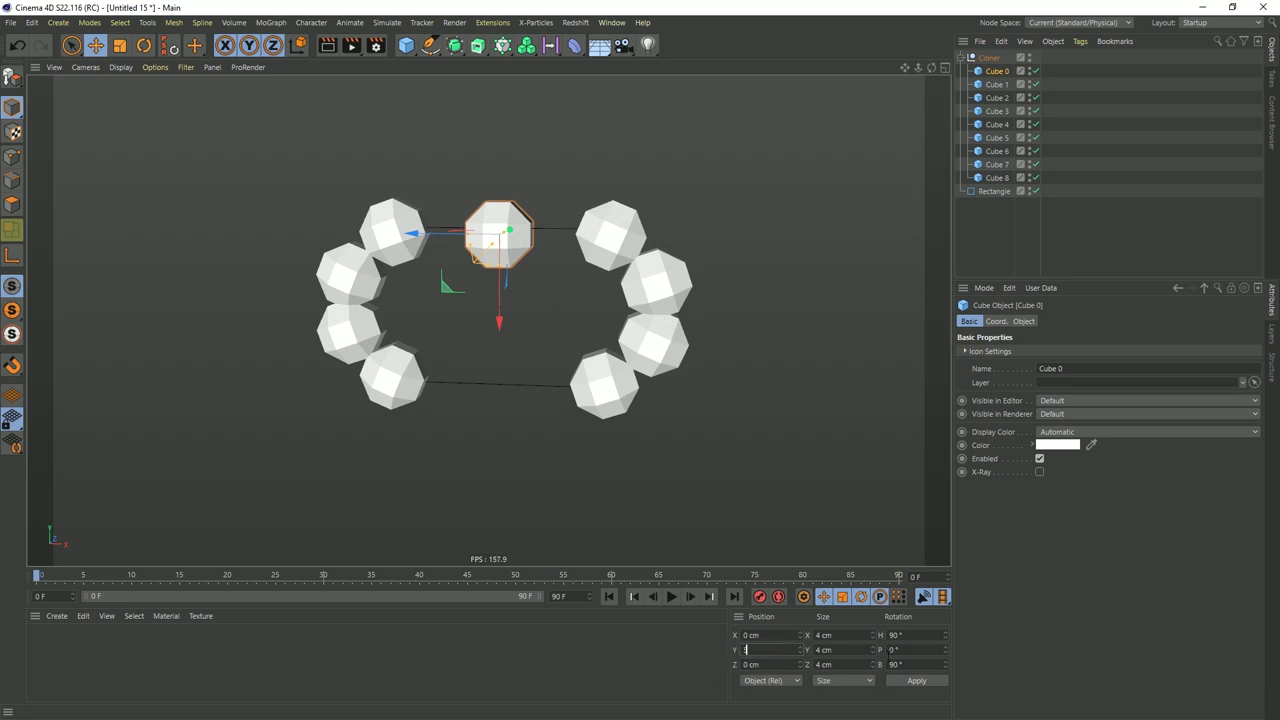
pyautogui.click(908, 681)
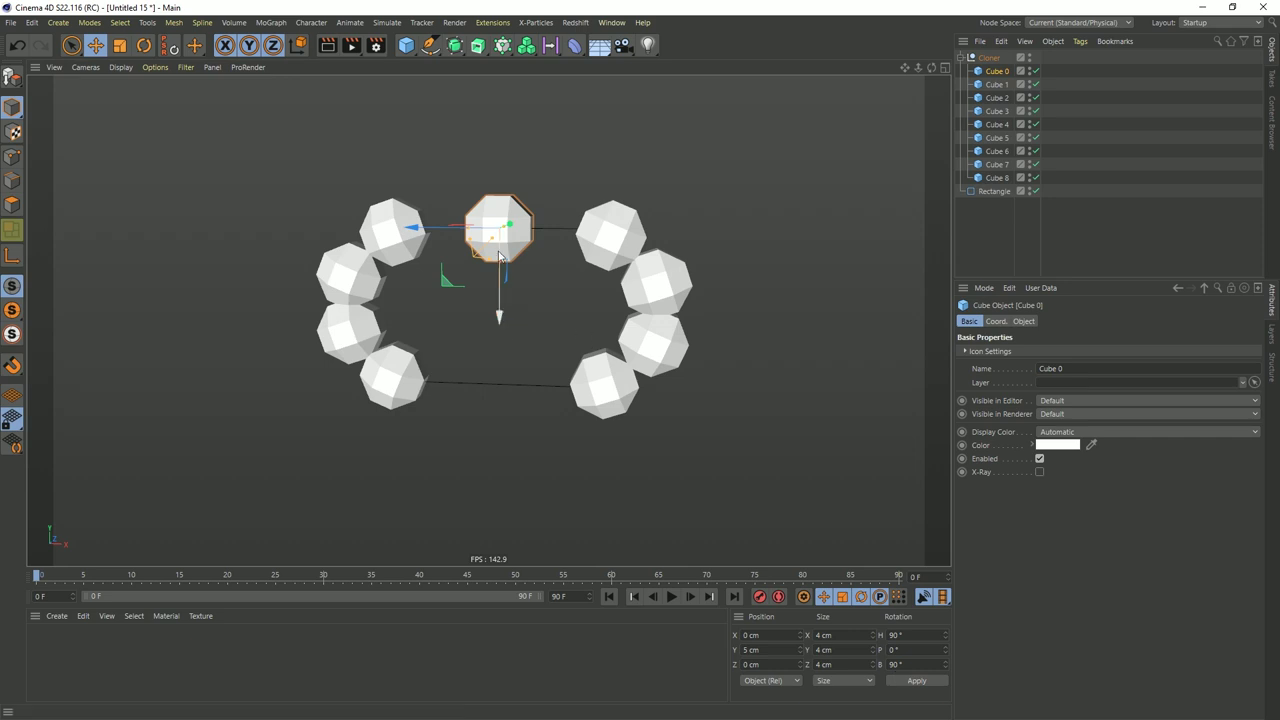
pyautogui.moveTo(470, 234); pyautogui.dragTo(413, 232)
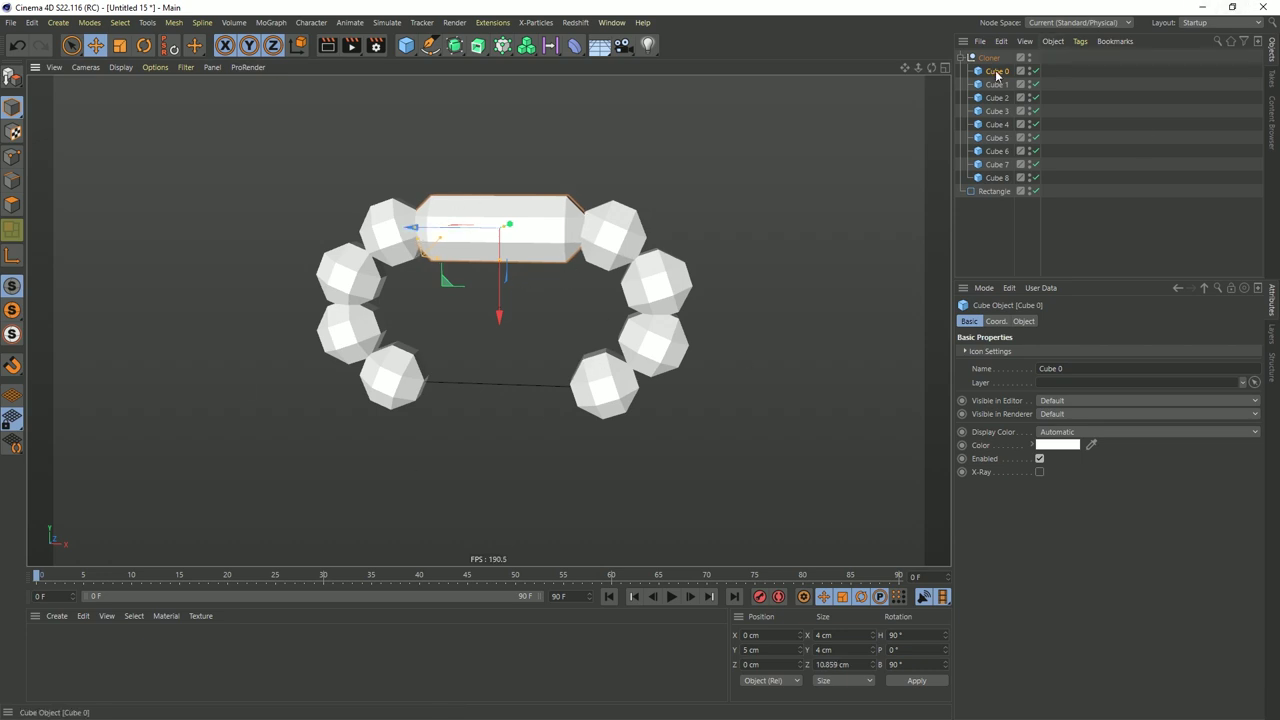
# Duplicate Cube 0 as Cube 9 and place it at Y -5 cm
pyautogui.keyDown('ctrl'); pyautogui.moveTo(1000, 185); pyautogui.dragTo(1000, 189); pyautogui.keyUp('ctrl')
pyautogui.doubleClick(1002, 191)
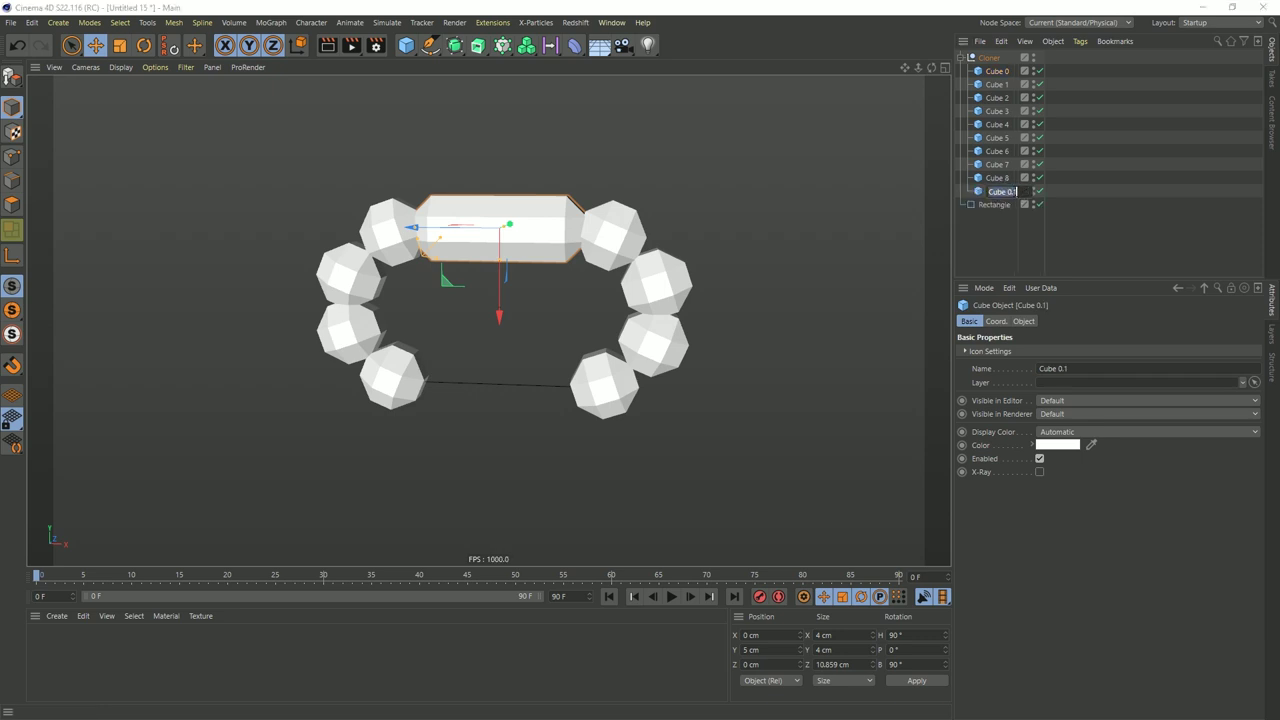
pyautogui.write('Cube 9')
pyautogui.press('Return')
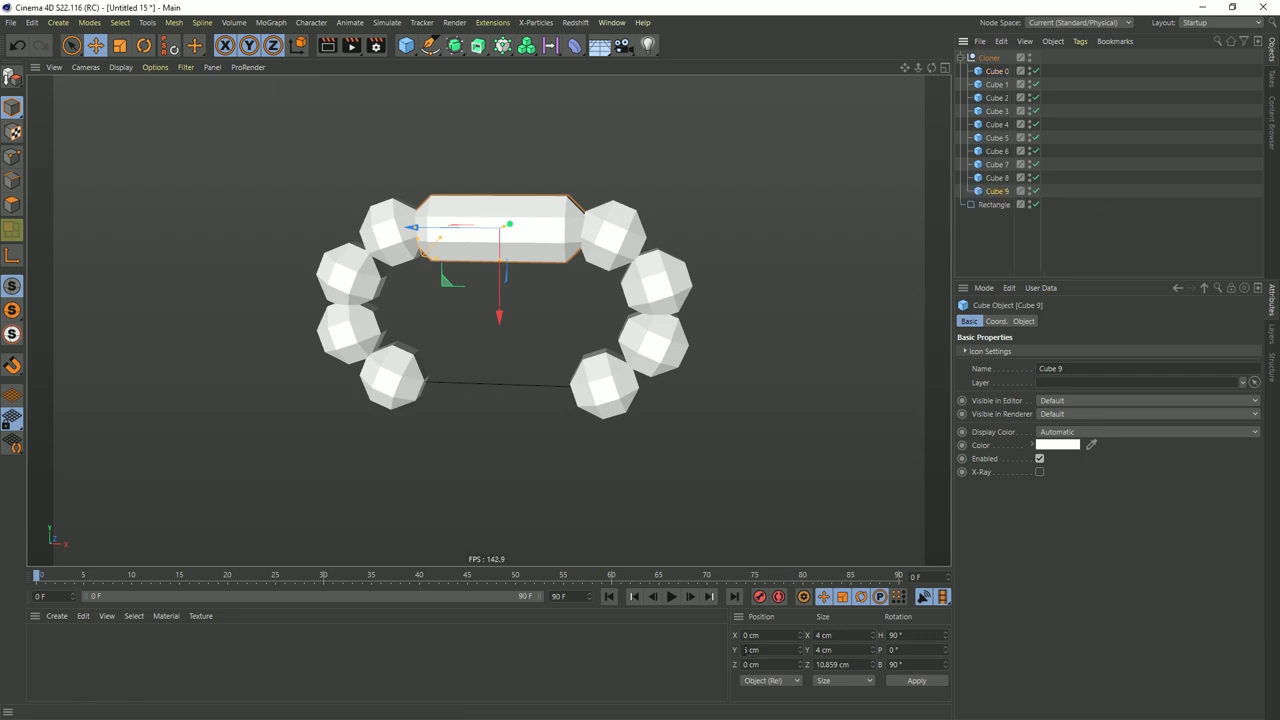
pyautogui.write('-5')
pyautogui.press('Return')
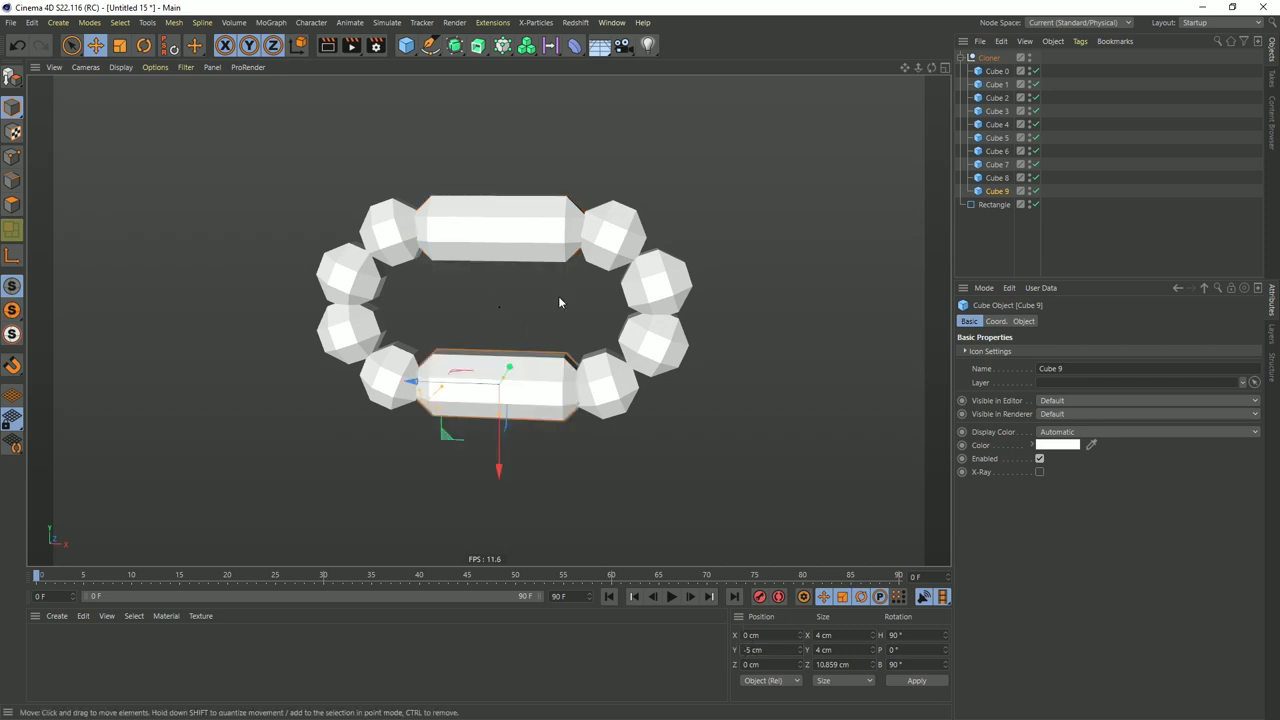
# Move the new link between Cube 4 and Cube 5 and renumber the following cubes
pyautogui.click(621, 368)
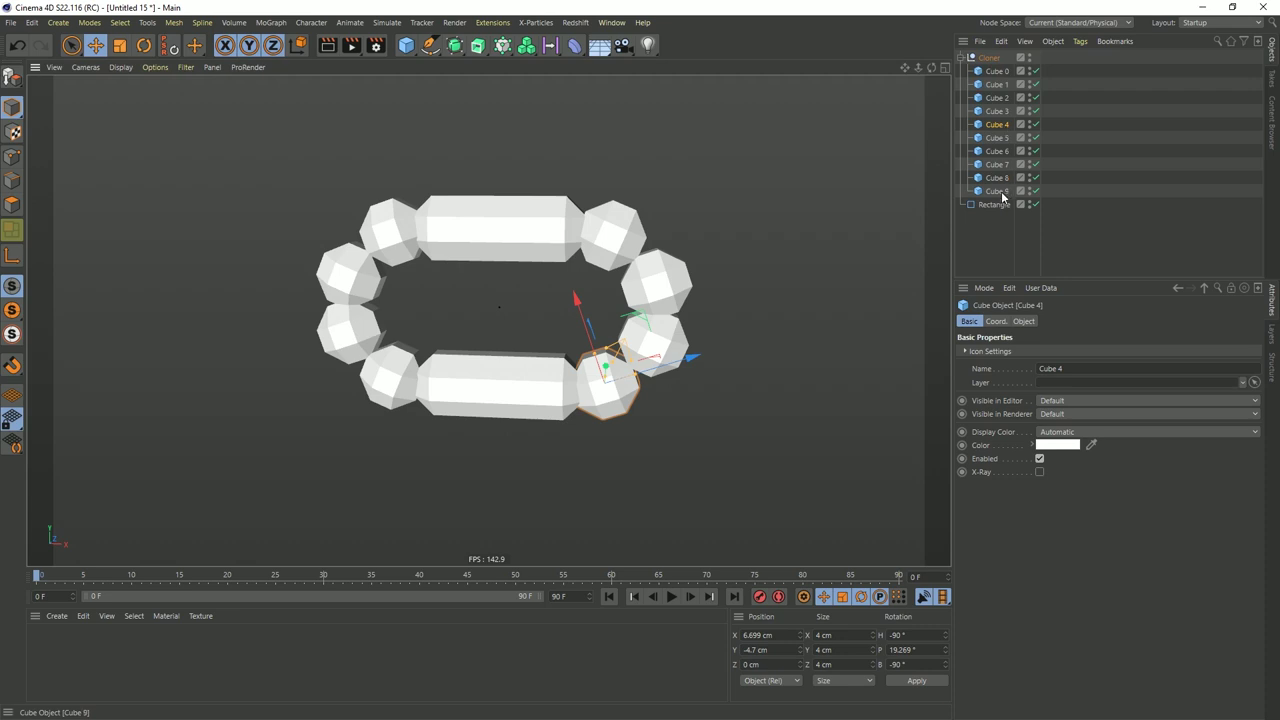
pyautogui.moveTo(1003, 197); pyautogui.dragTo(1015, 147)
pyautogui.doubleClick(1000, 138)
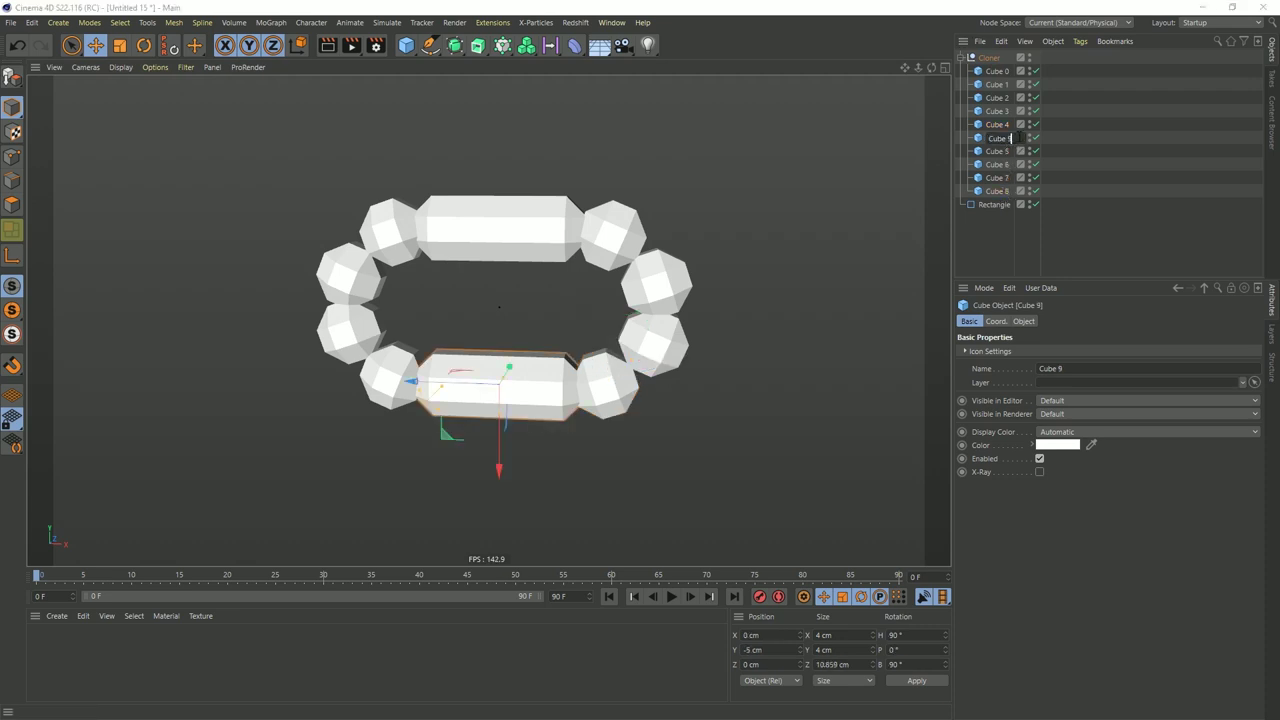
pyautogui.press('Tab')
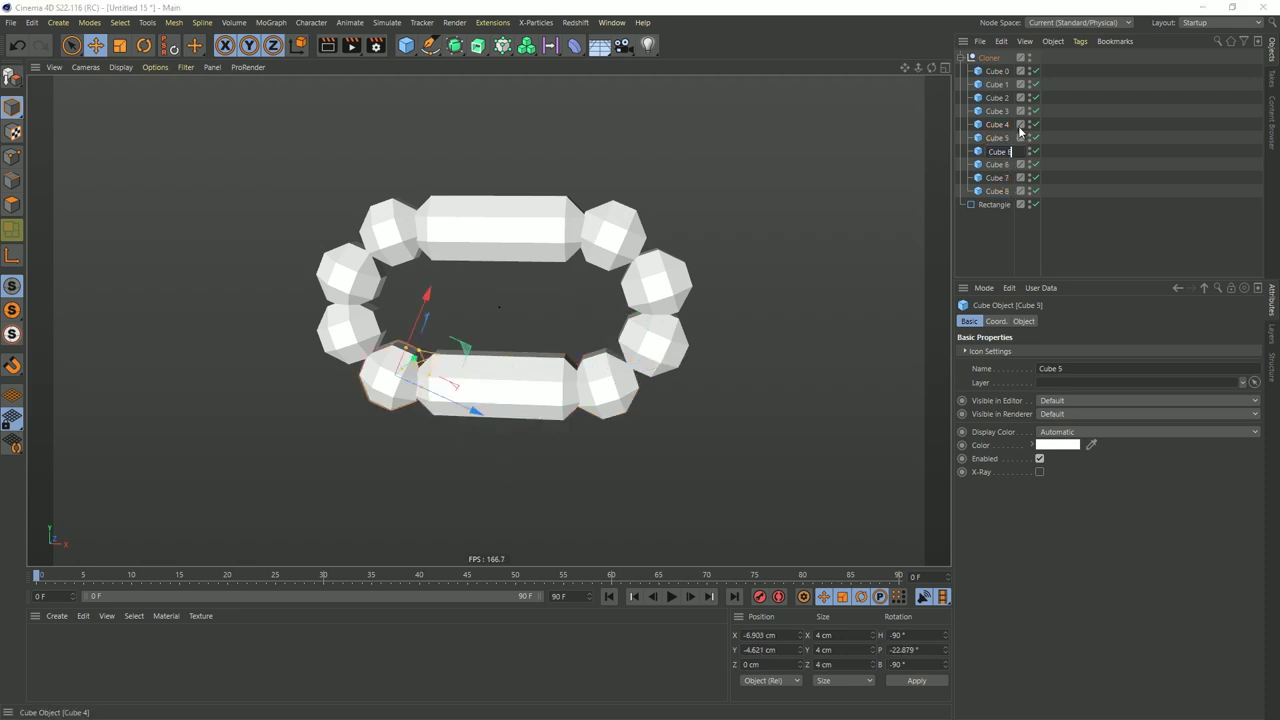
pyautogui.press('Tab')
pyautogui.press('Tab')
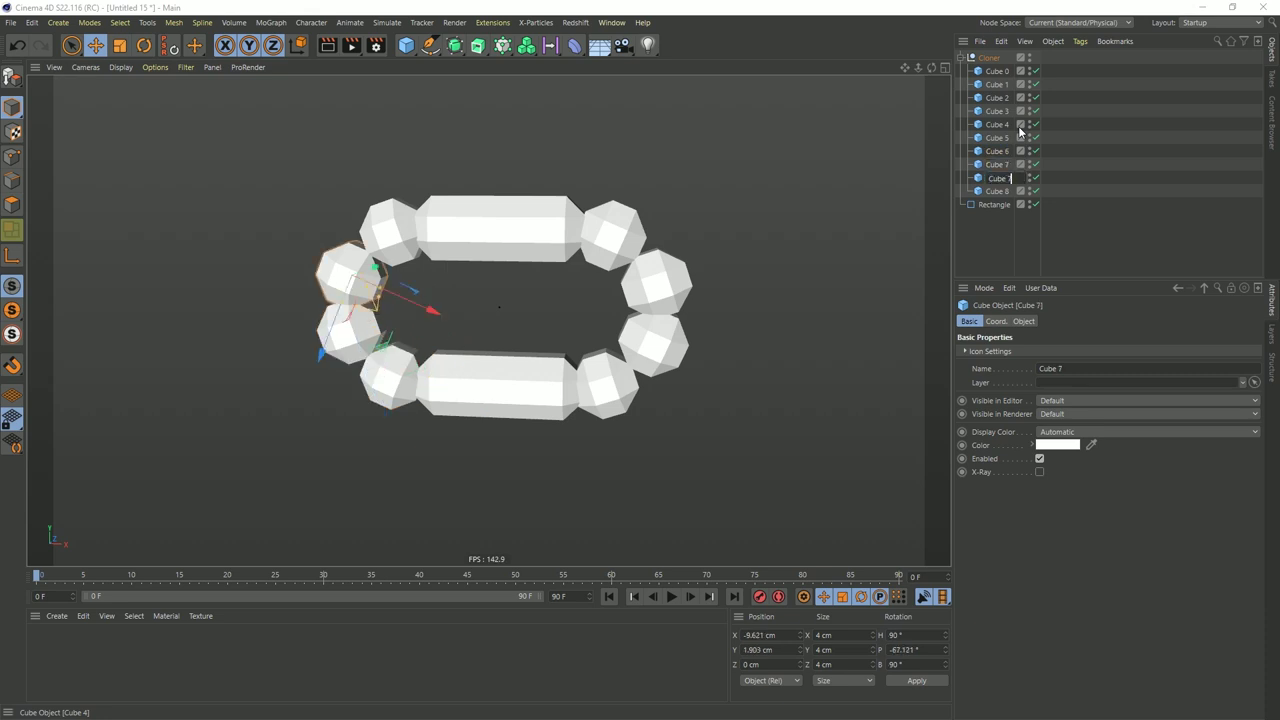
pyautogui.press('Tab')
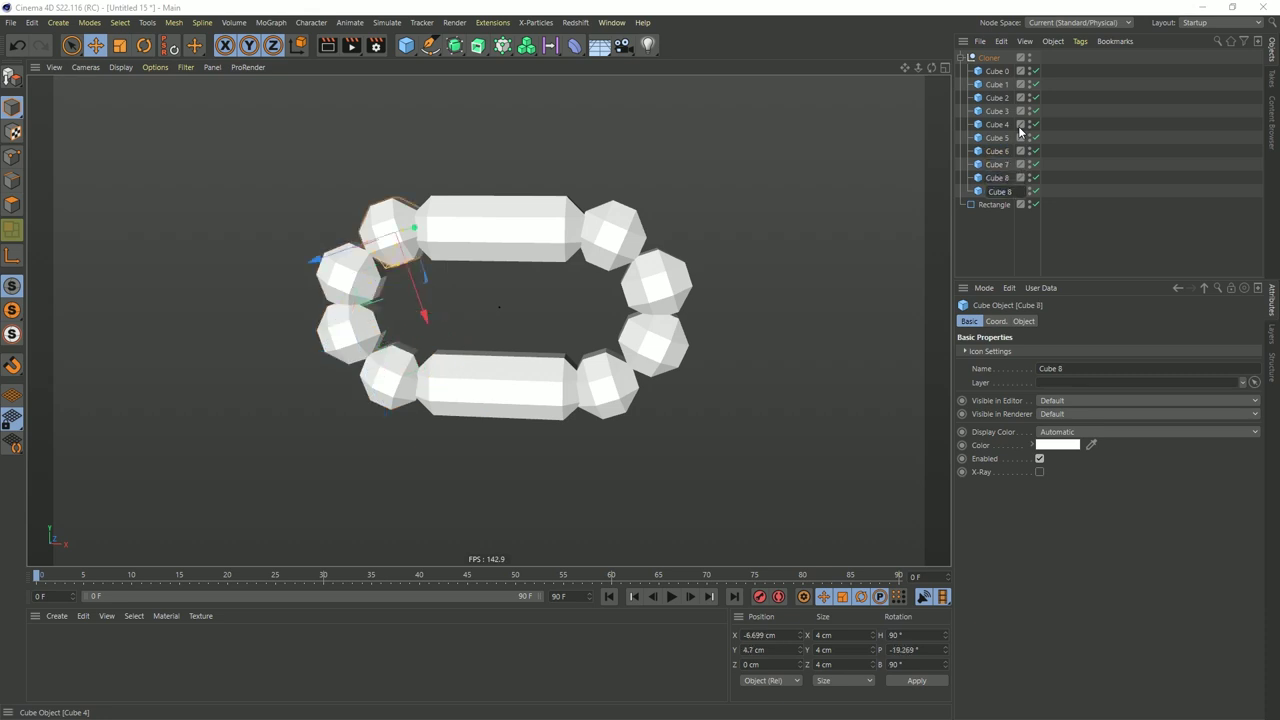
pyautogui.press('Return')
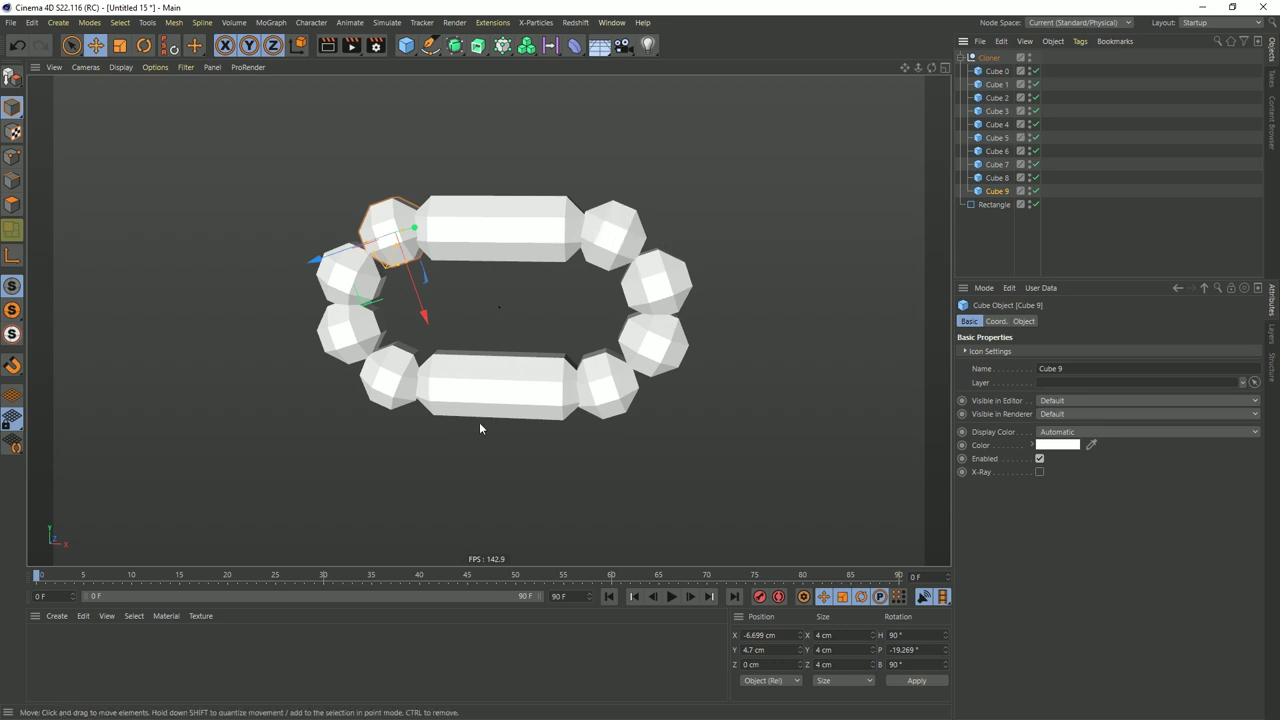
# Add a Rigid Body dynamics tag to the Cloner
pyautogui.rightClick(987, 60)
pyautogui.click(979, 62)
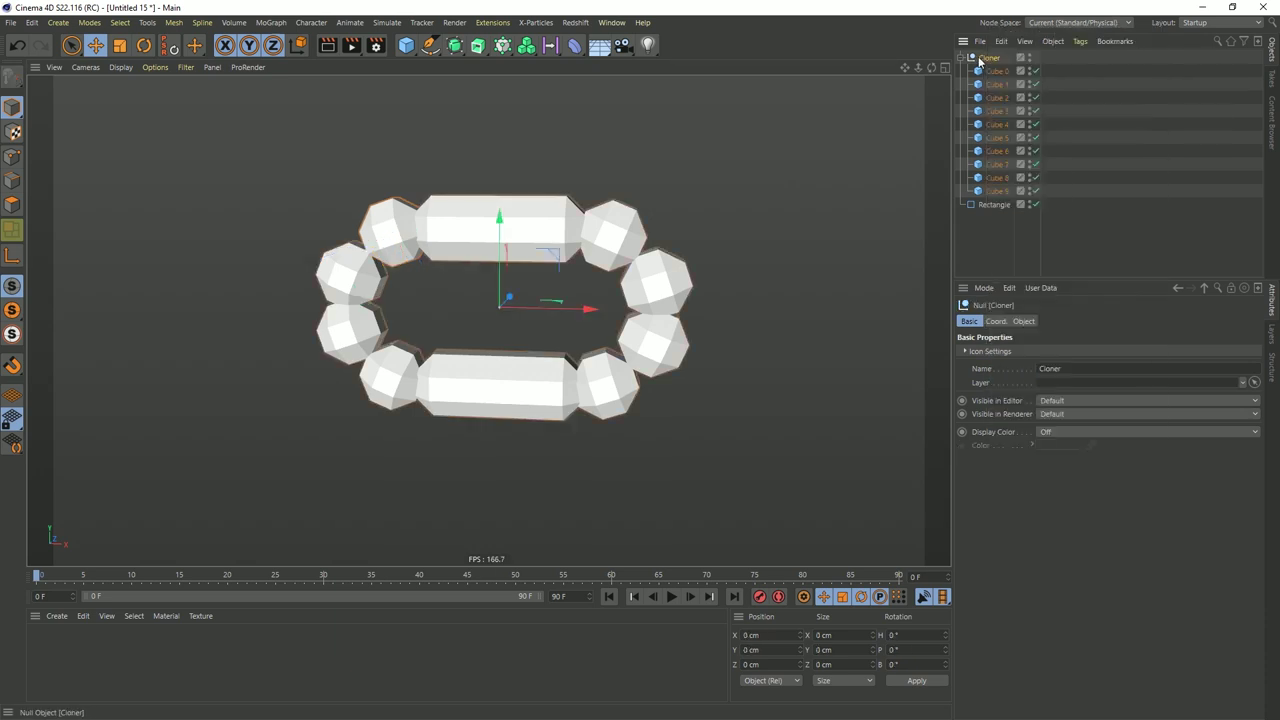
pyautogui.rightClick(987, 60)
pyautogui.moveTo(1045, 217)
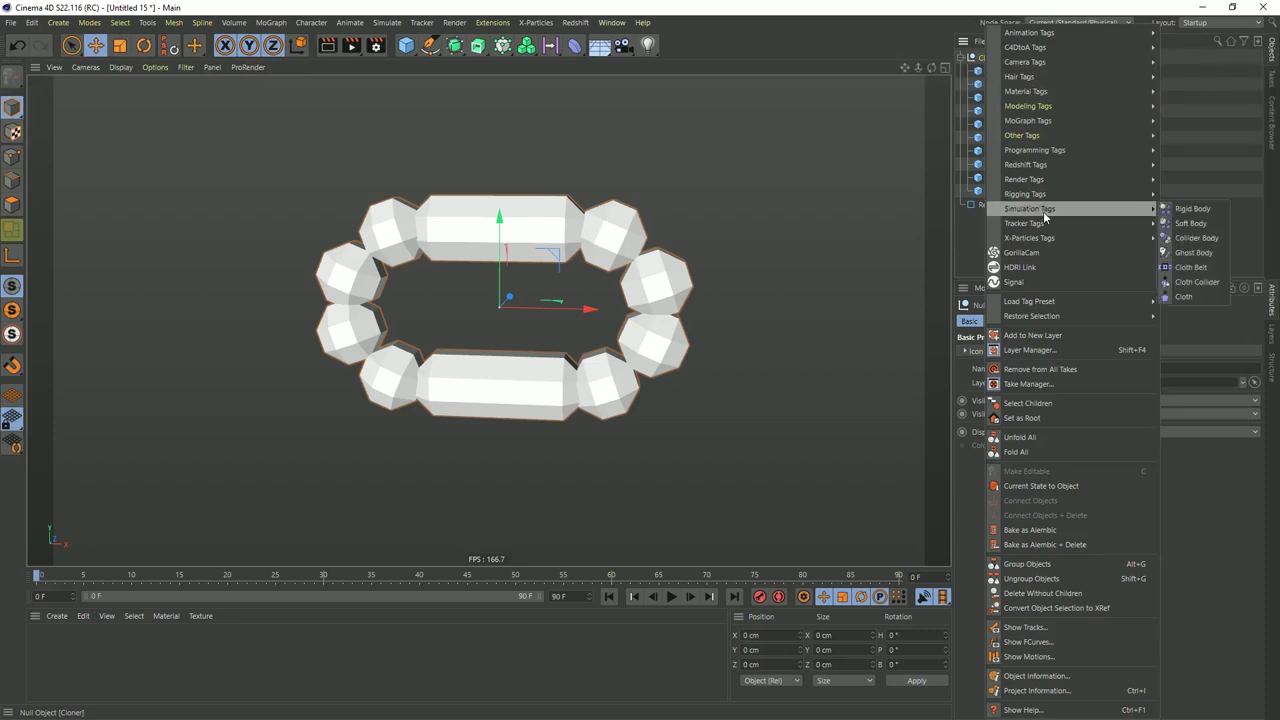
pyautogui.click(1192, 209)
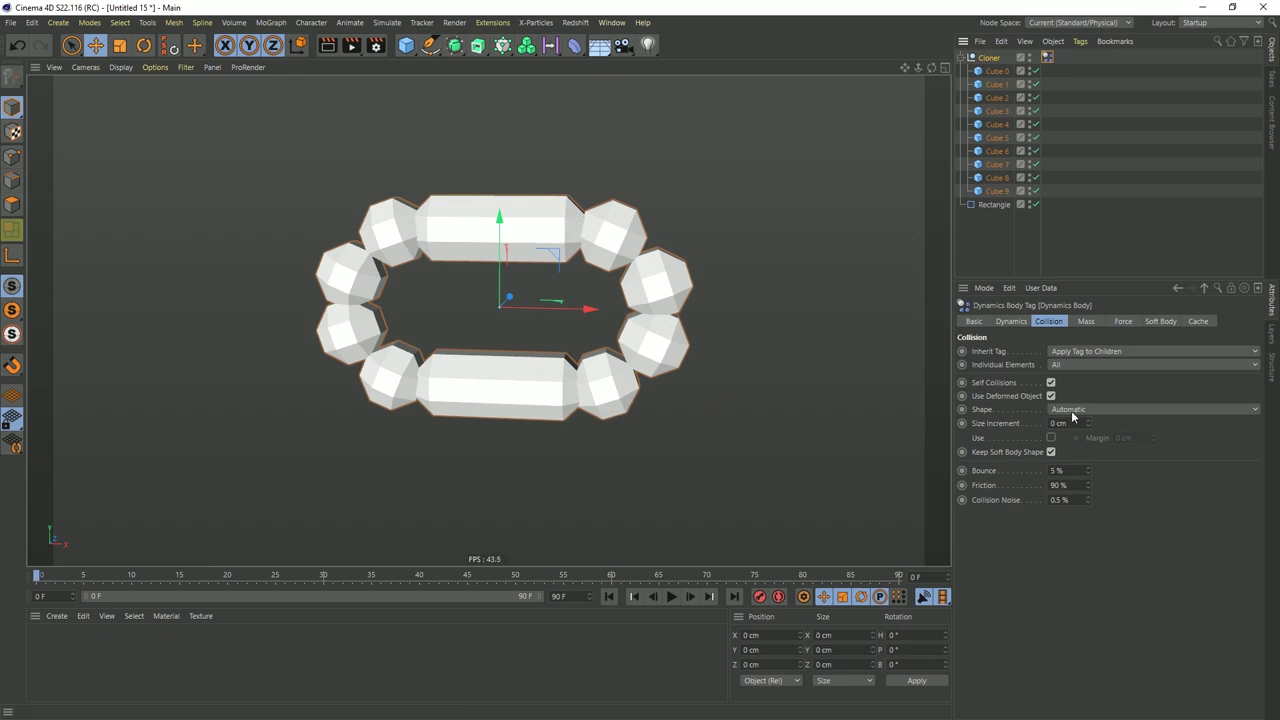
# Set the tag's collision Shape to Ellipsoid and Inherit Tag to Compound Collision Shape
pyautogui.click(1067, 410)
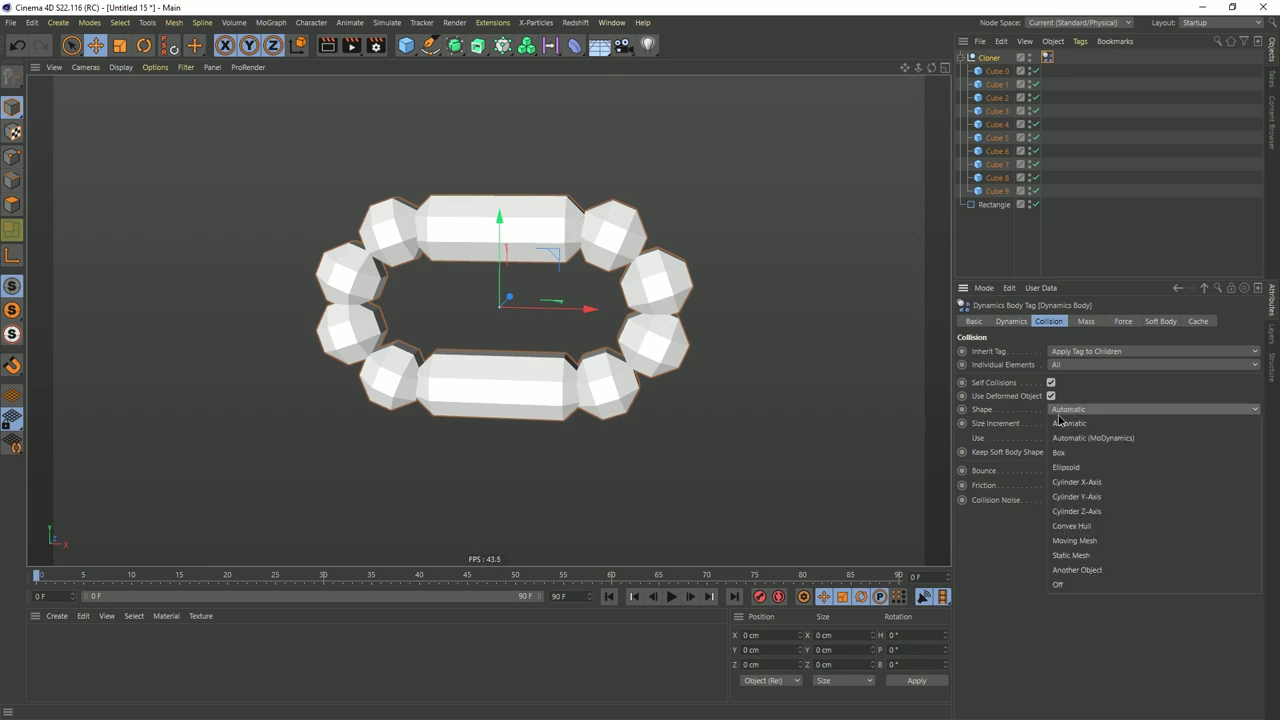
pyautogui.click(1068, 467)
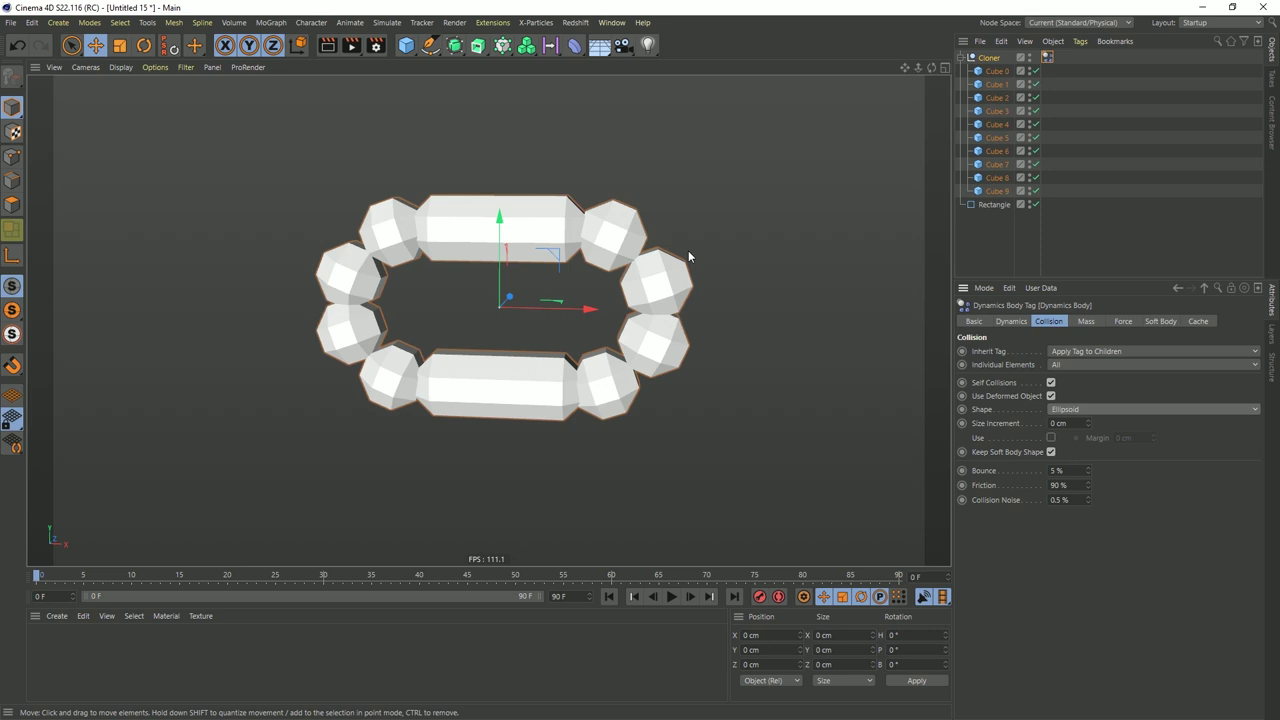
pyautogui.scroll(-2, 537, 299)
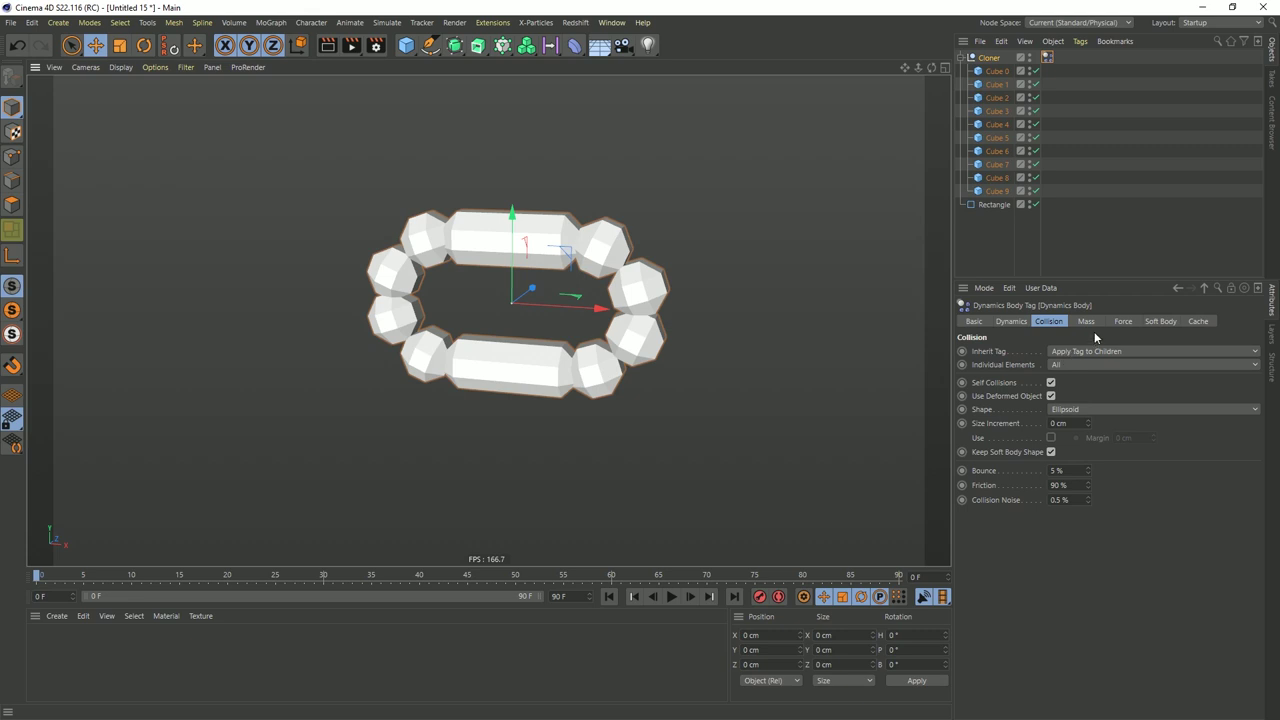
pyautogui.click(1068, 355)
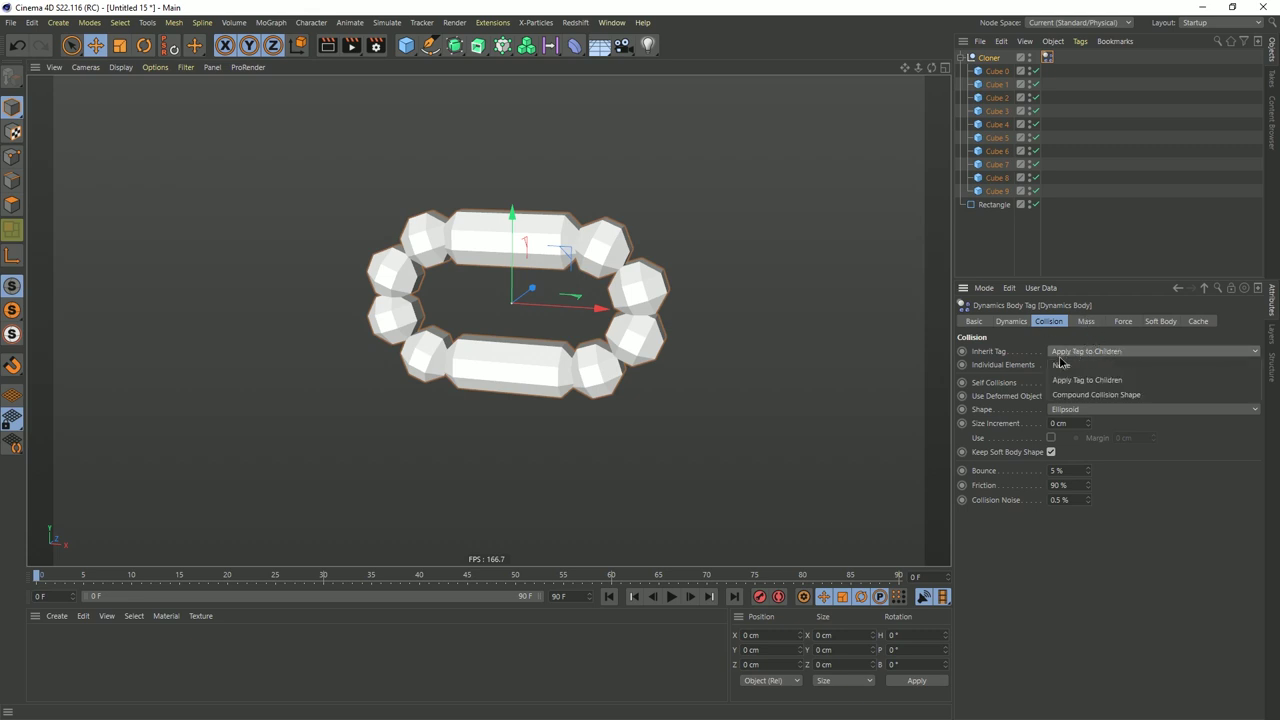
pyautogui.click(1082, 396)
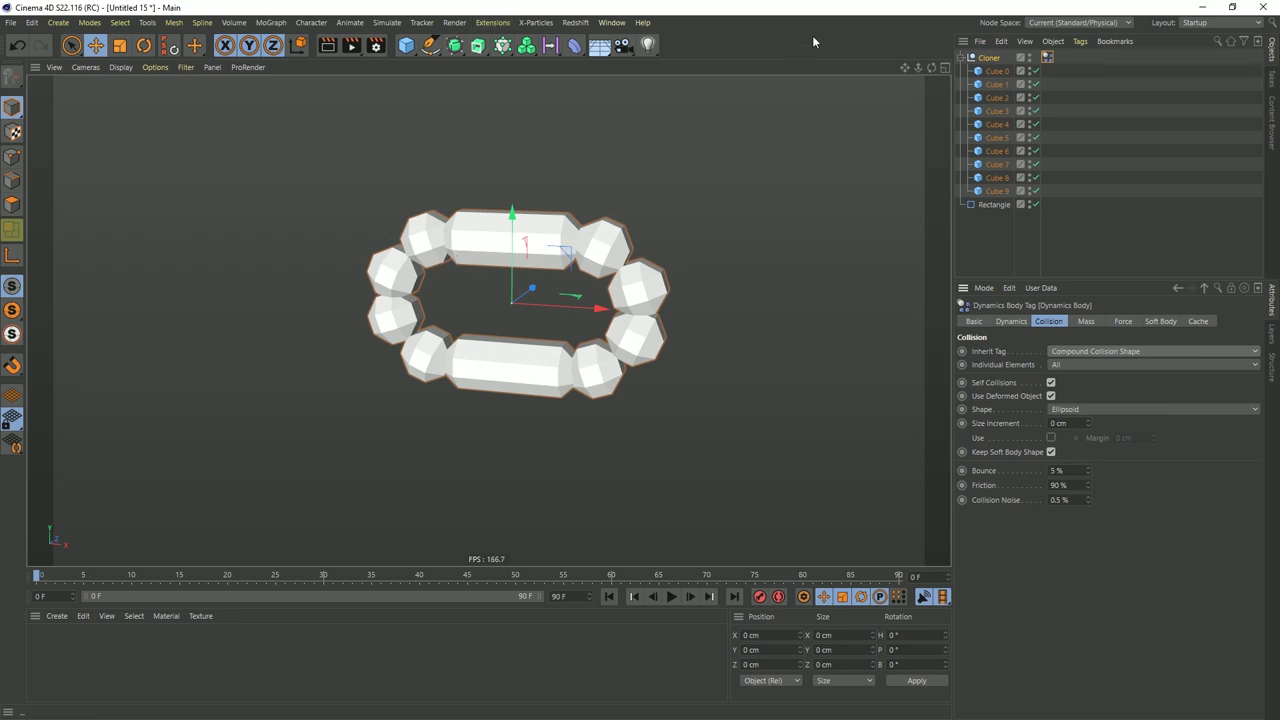
# Test the drop by playing the simulation twice, rewinding to frame 0
pyautogui.click(672, 597)
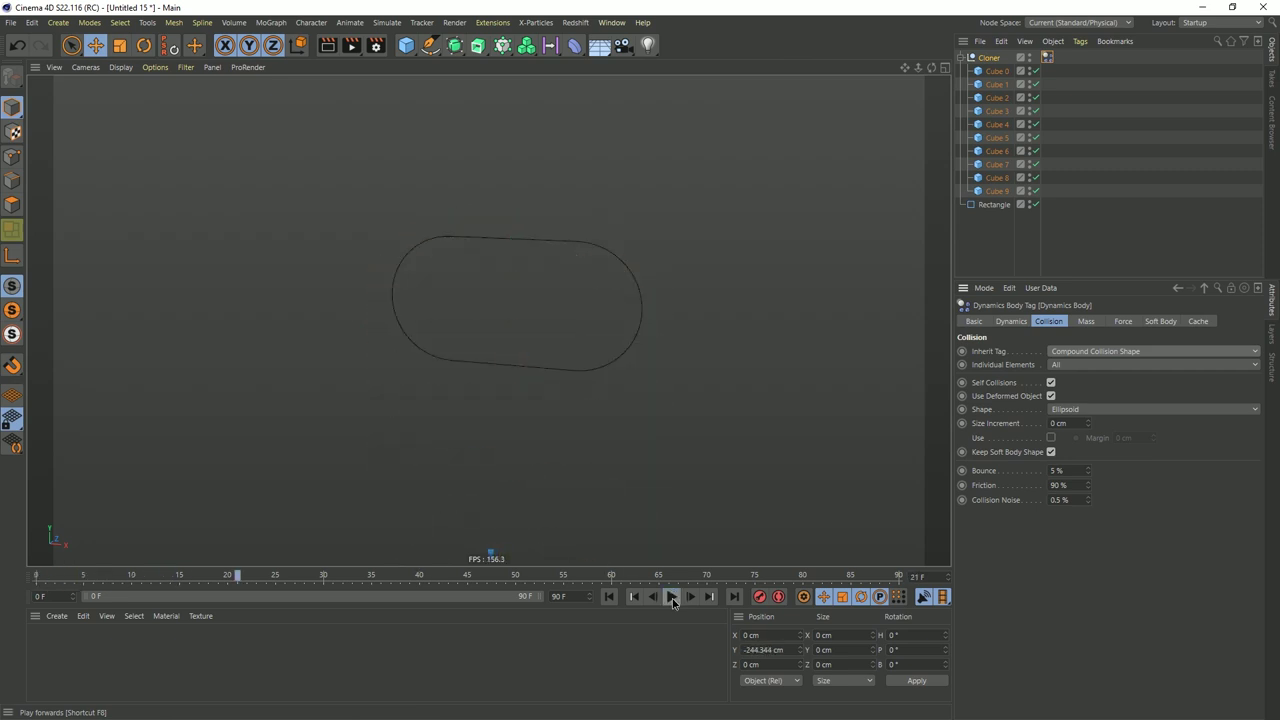
pyautogui.click(609, 596)
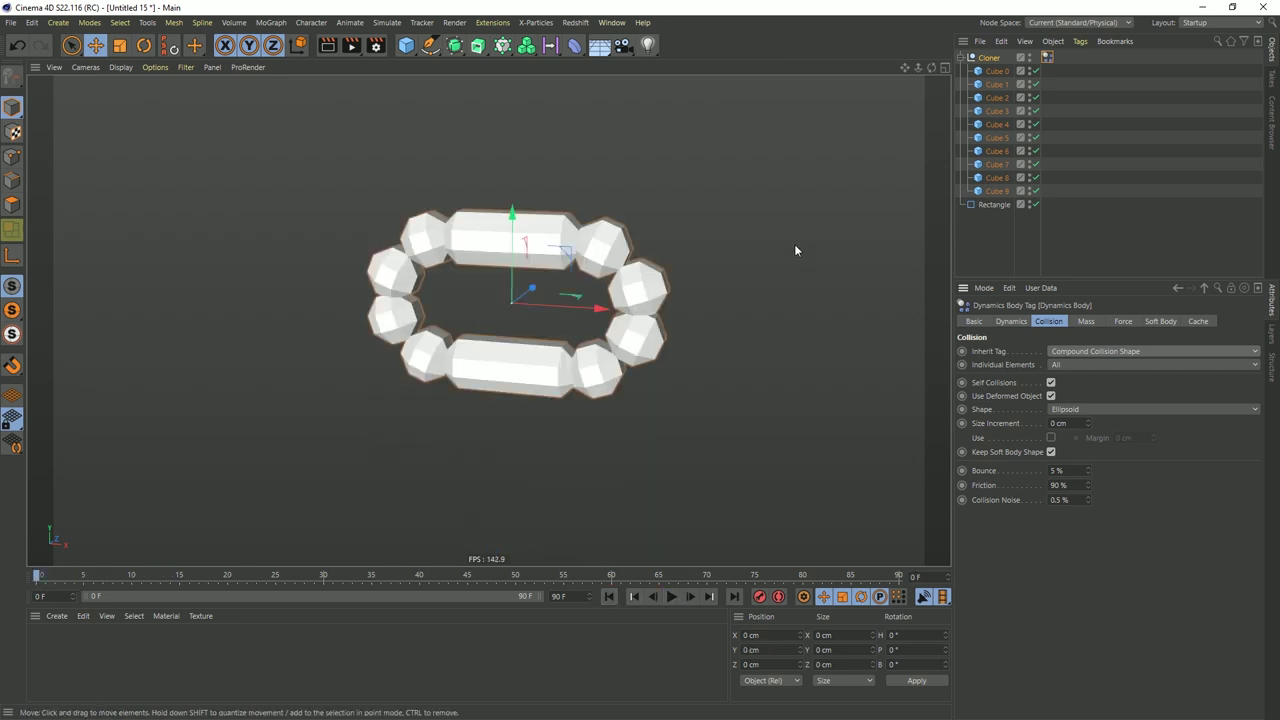
pyautogui.click(993, 205)
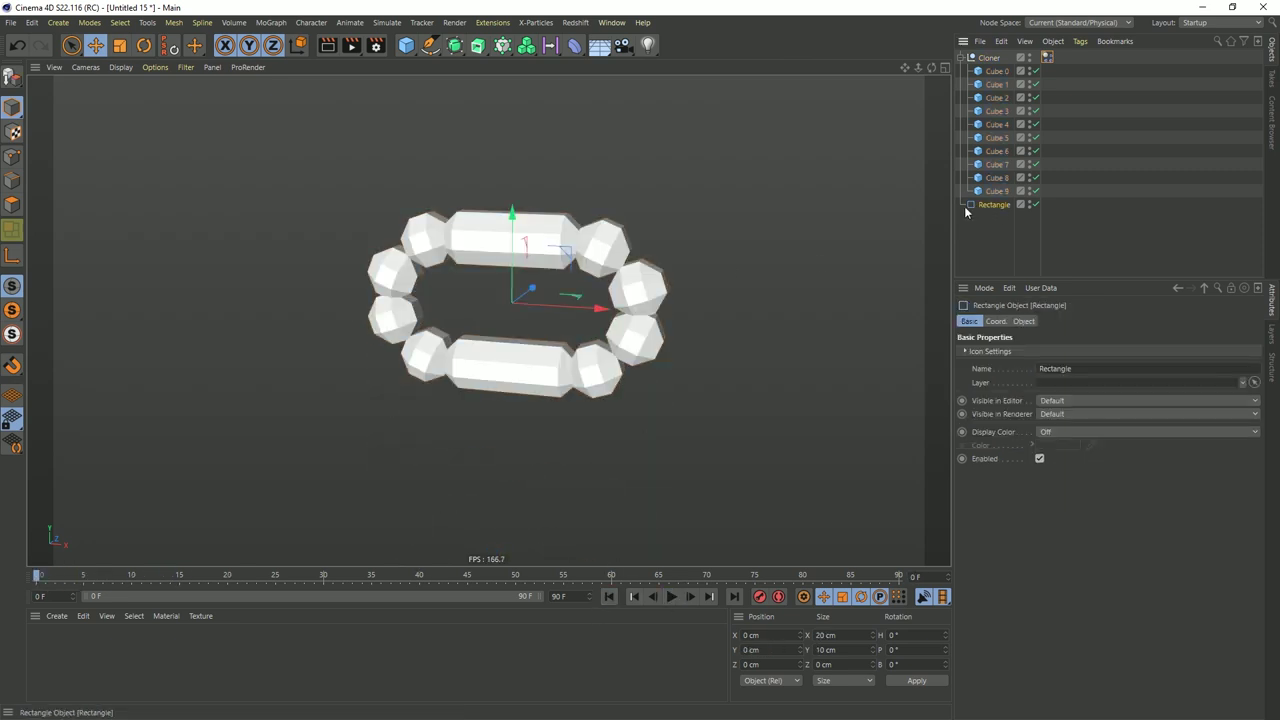
pyautogui.click(671, 596)
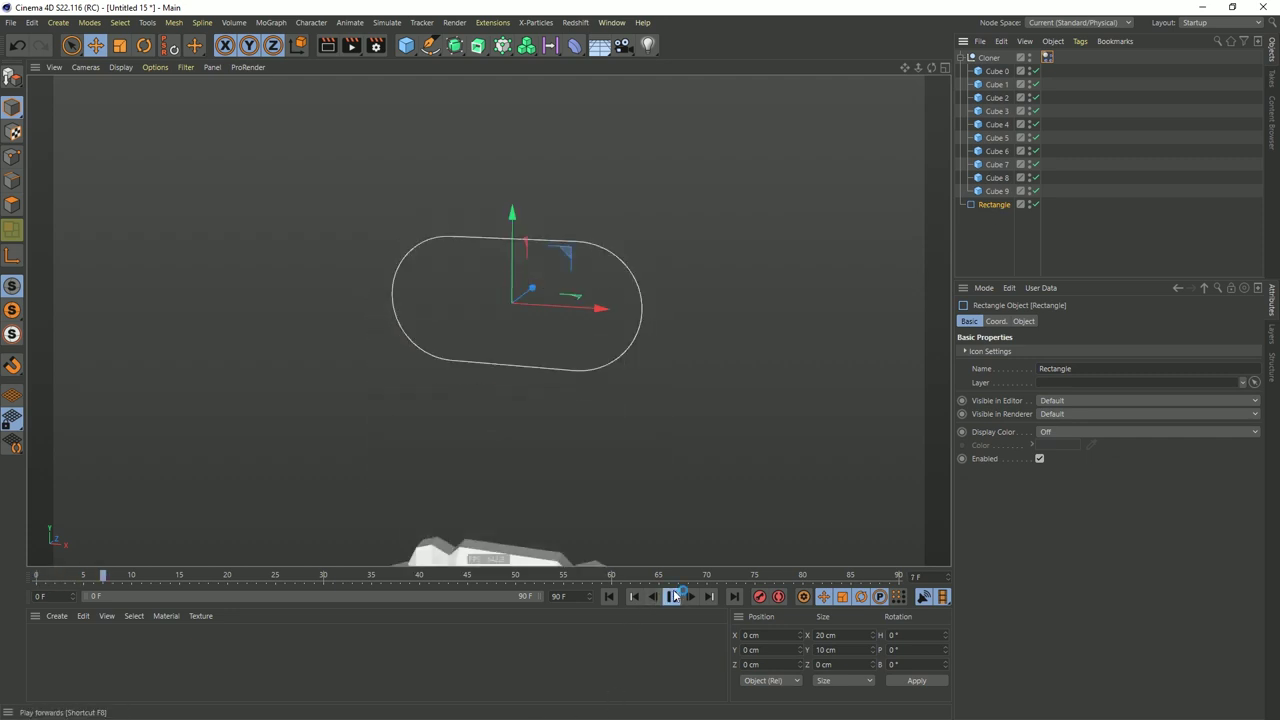
pyautogui.click(671, 596)
pyautogui.click(609, 596)
# Add a Floor below the cloner ring as a collider and enable SSAO in the viewport
pyautogui.click(600, 45)
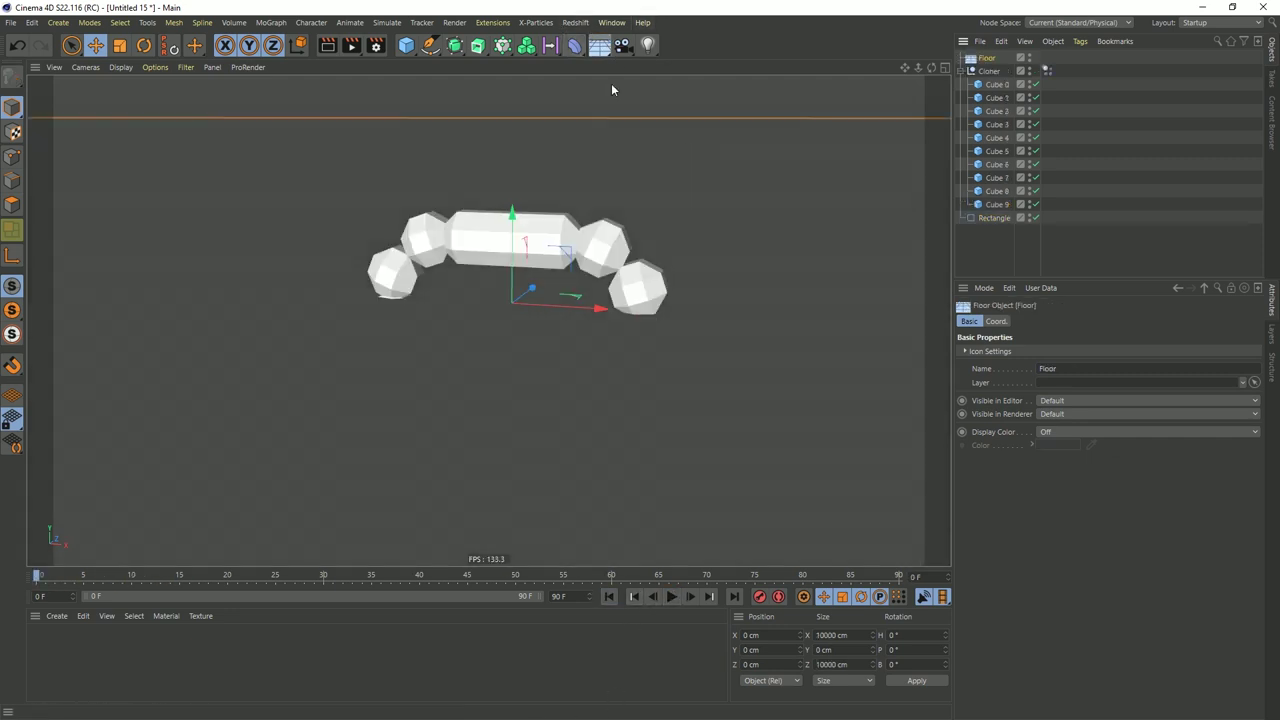
pyautogui.keyDown('alt'); pyautogui.moveTo(519, 231); pyautogui.dragTo(509, 534); pyautogui.keyUp('alt')
pyautogui.scroll(-3, 560, 491)
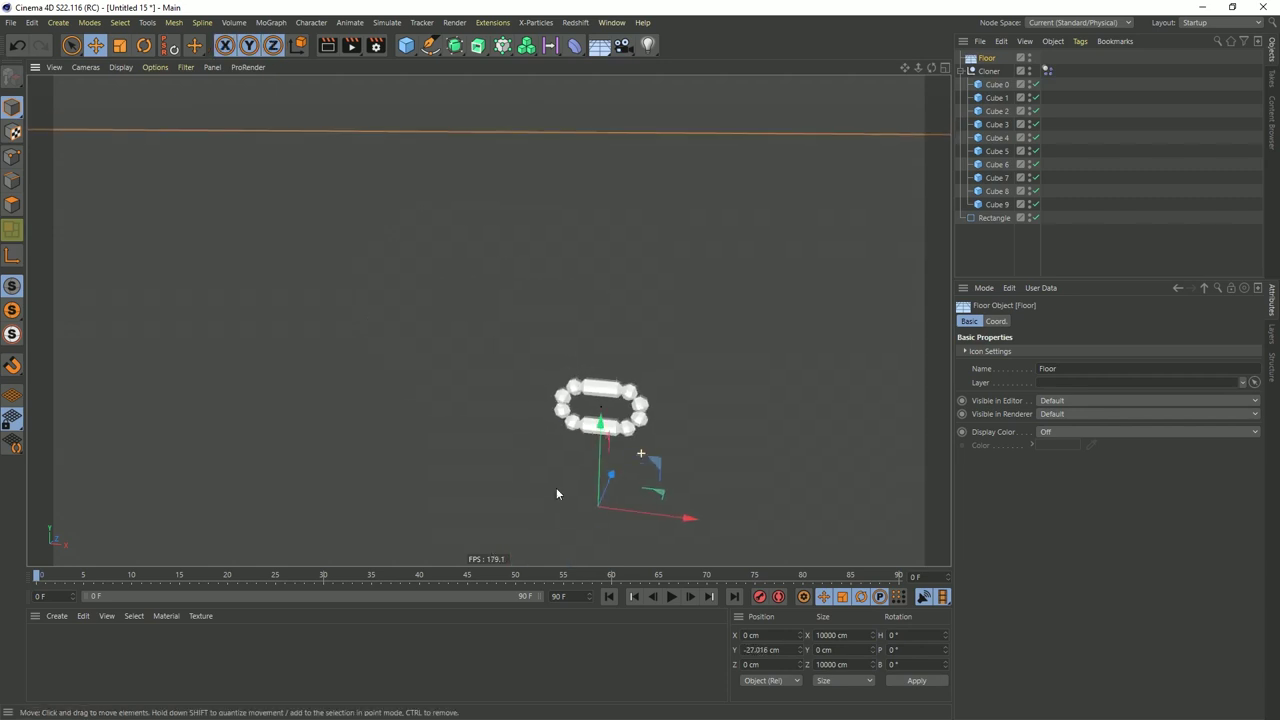
pyautogui.click(1047, 57)
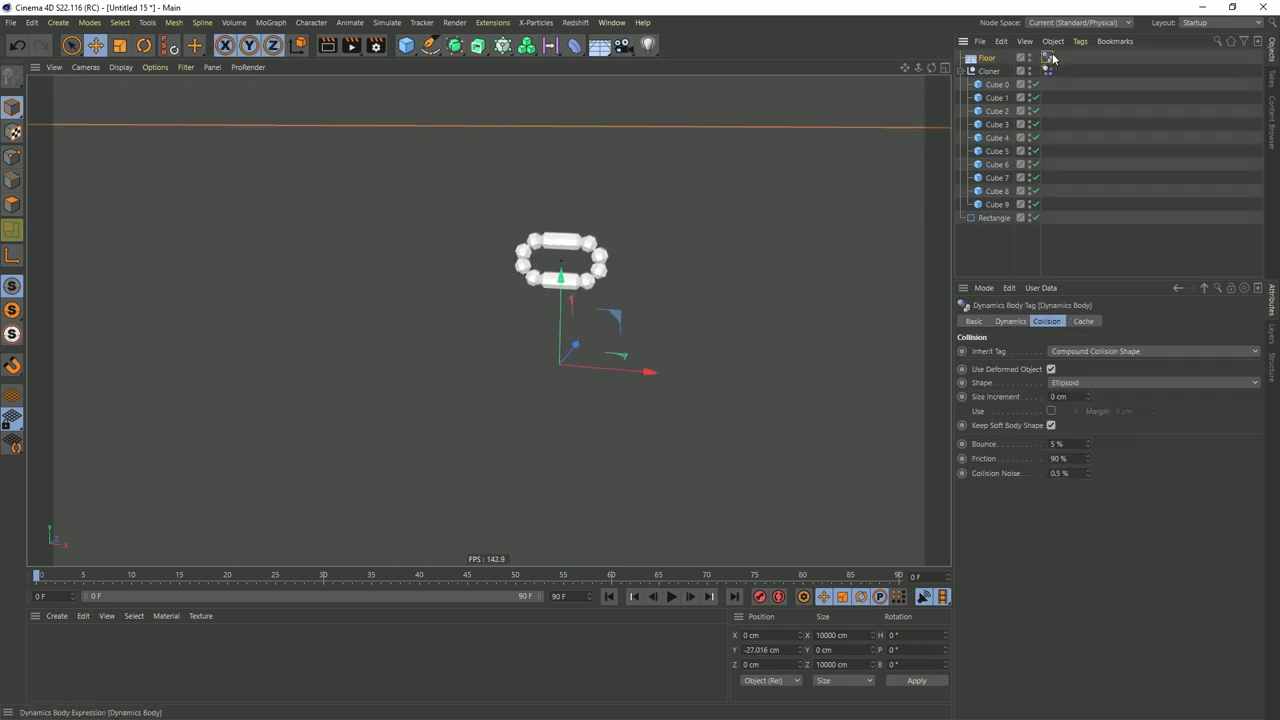
pyautogui.click(185, 67)
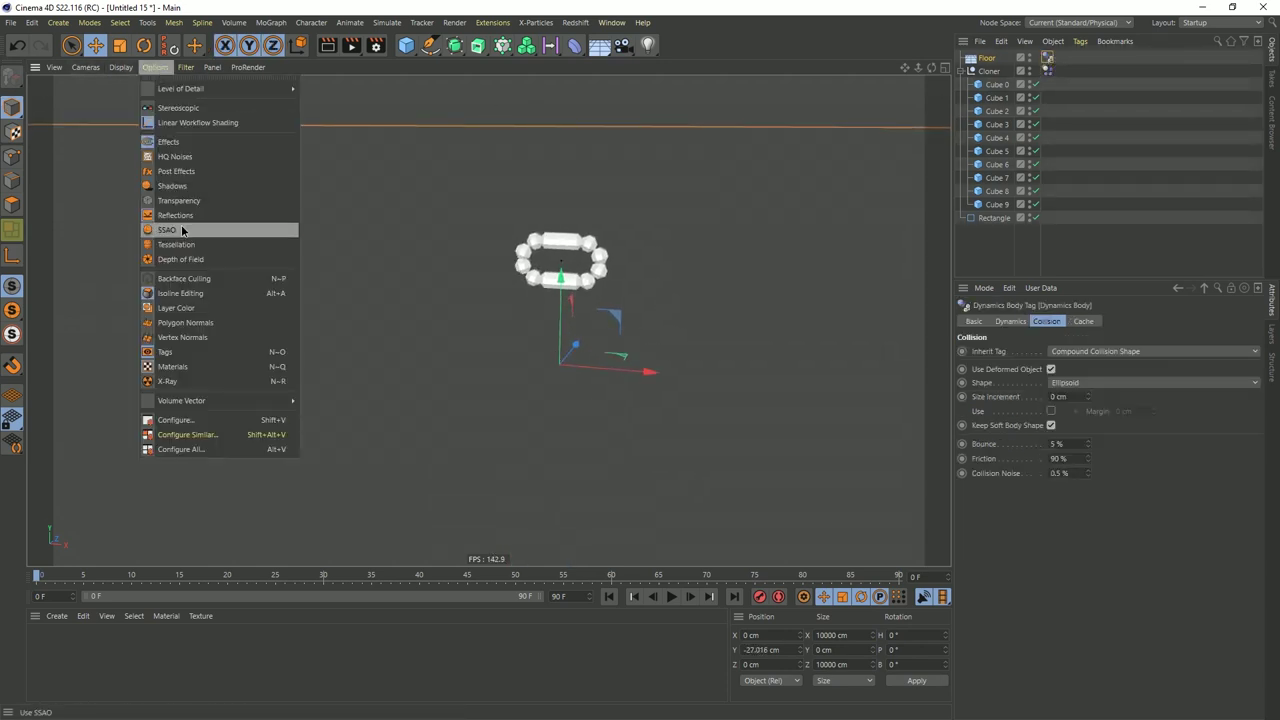
pyautogui.click(181, 231)
# Play the fall twice from frame 0, then move Floor below Rectangle in the hierarchy
pyautogui.click(671, 597)
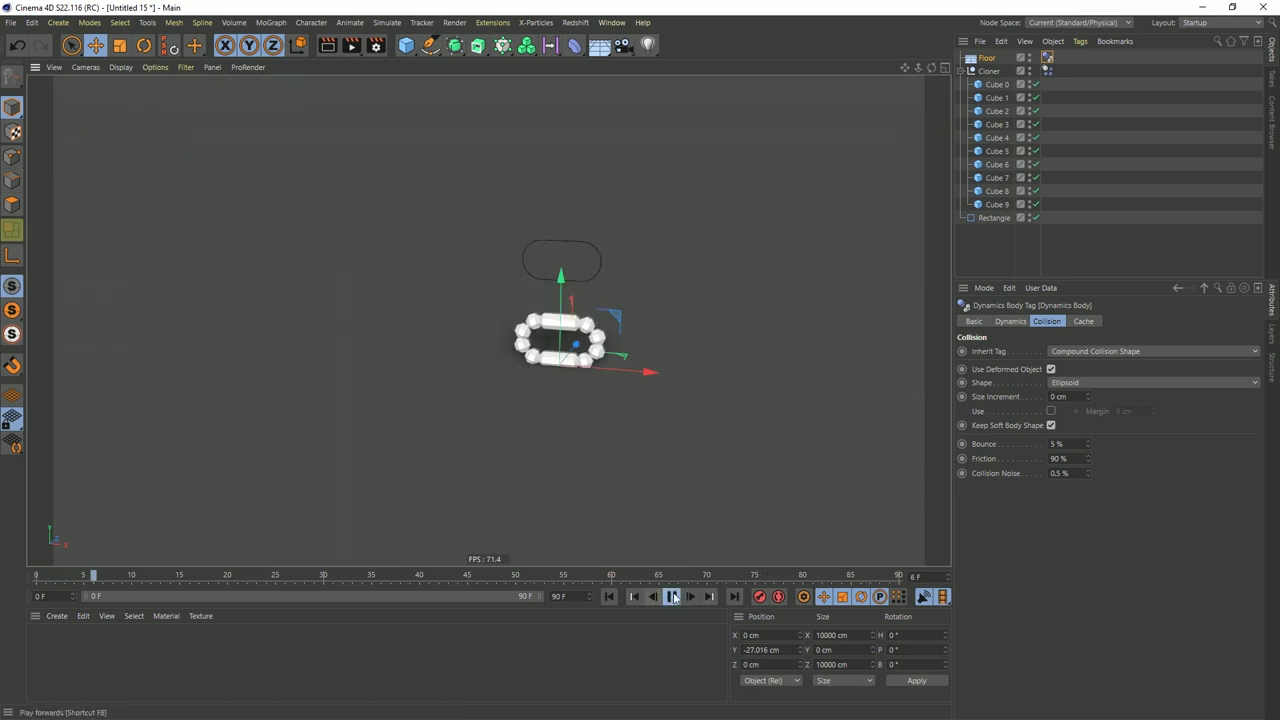
pyautogui.click(671, 597)
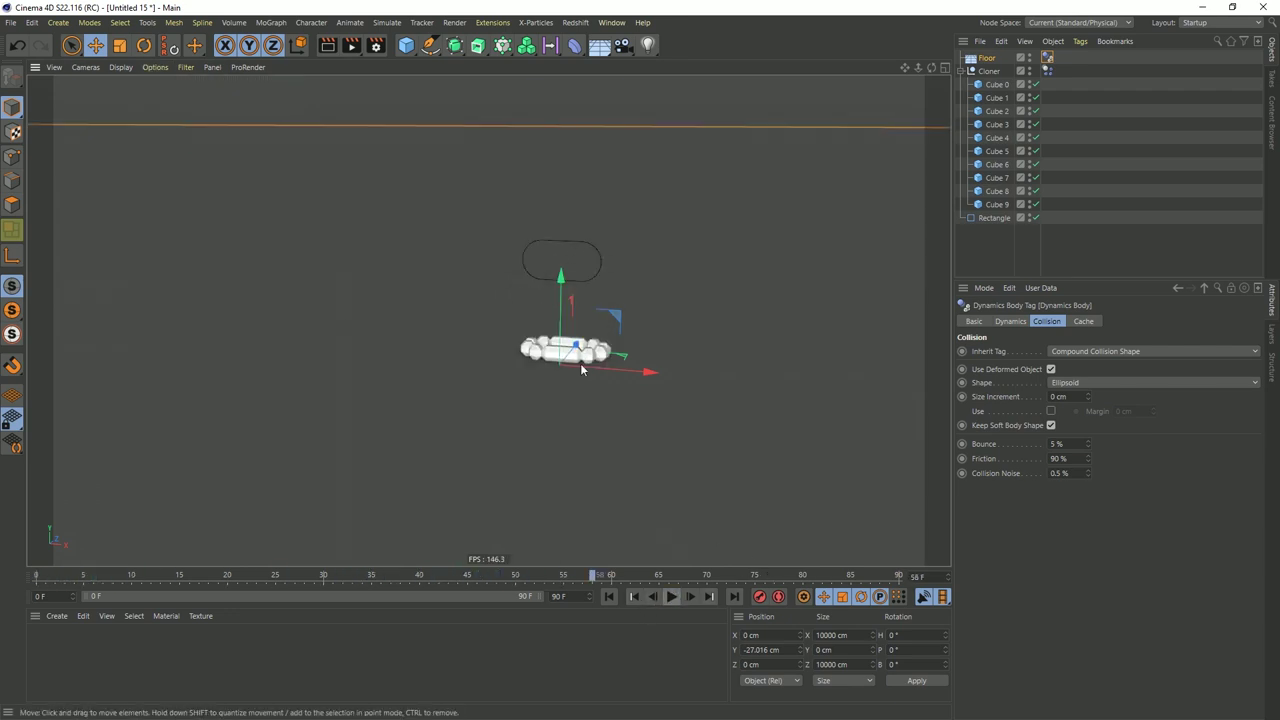
pyautogui.click(609, 597)
pyautogui.click(671, 597)
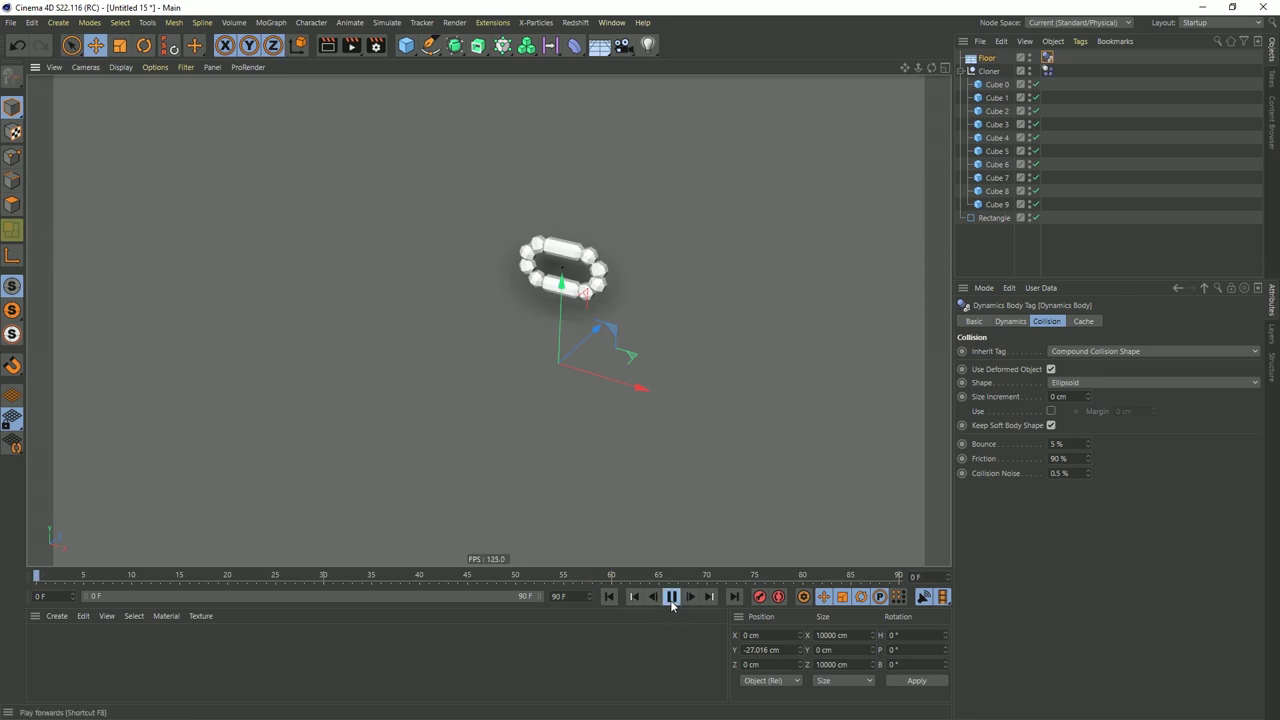
pyautogui.click(671, 597)
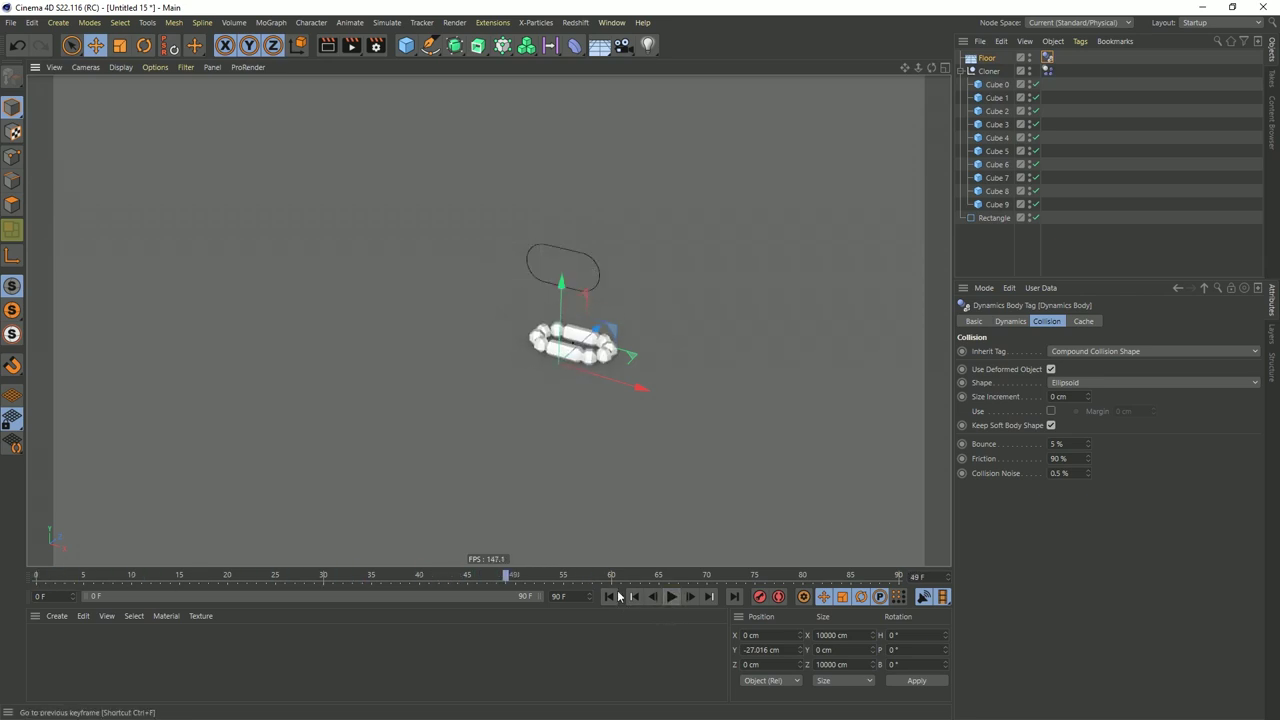
pyautogui.click(609, 597)
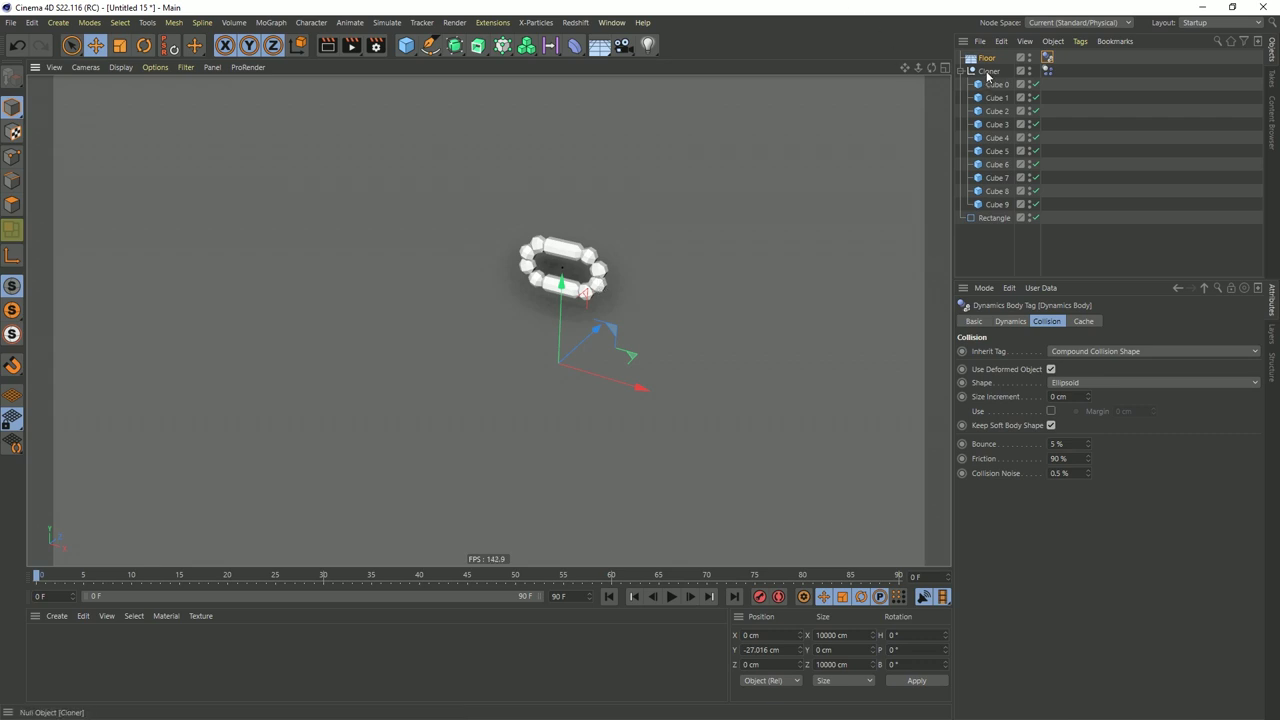
pyautogui.moveTo(987, 58); pyautogui.dragTo(1000, 245)
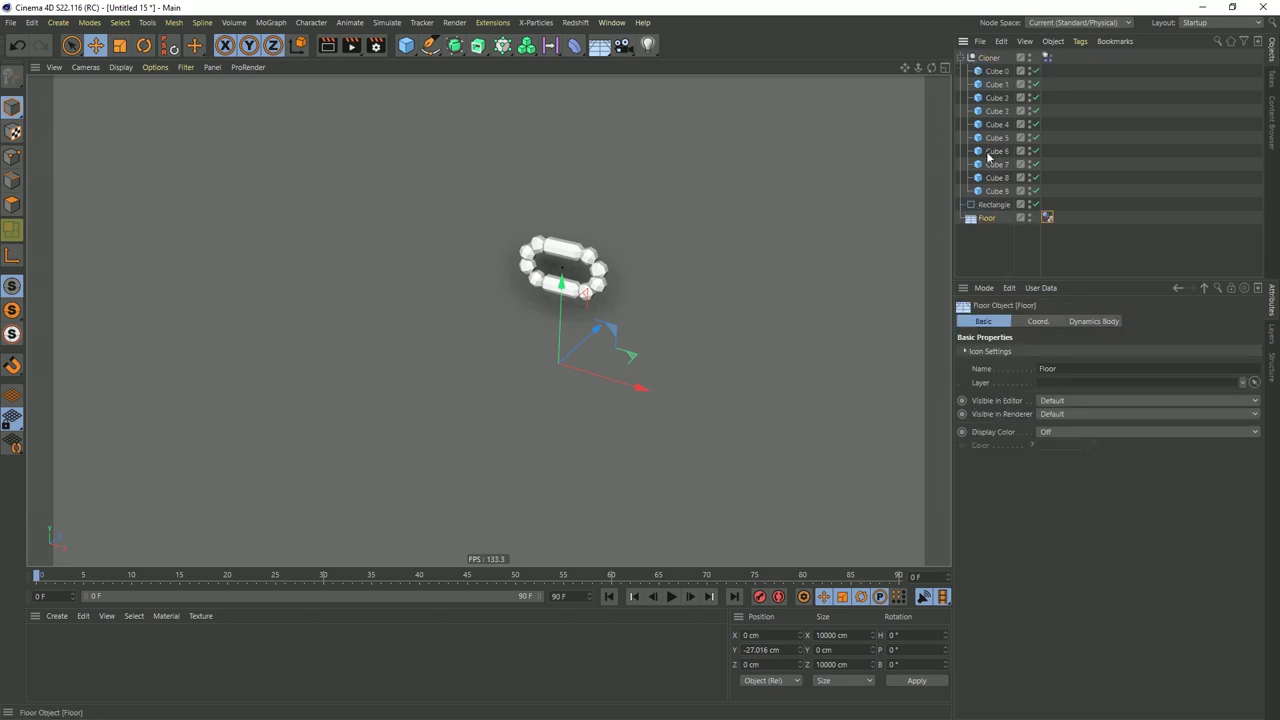
# Rename the Cloner null to 'Link'
pyautogui.doubleClick(991, 58)
pyautogui.press('BackSpace')
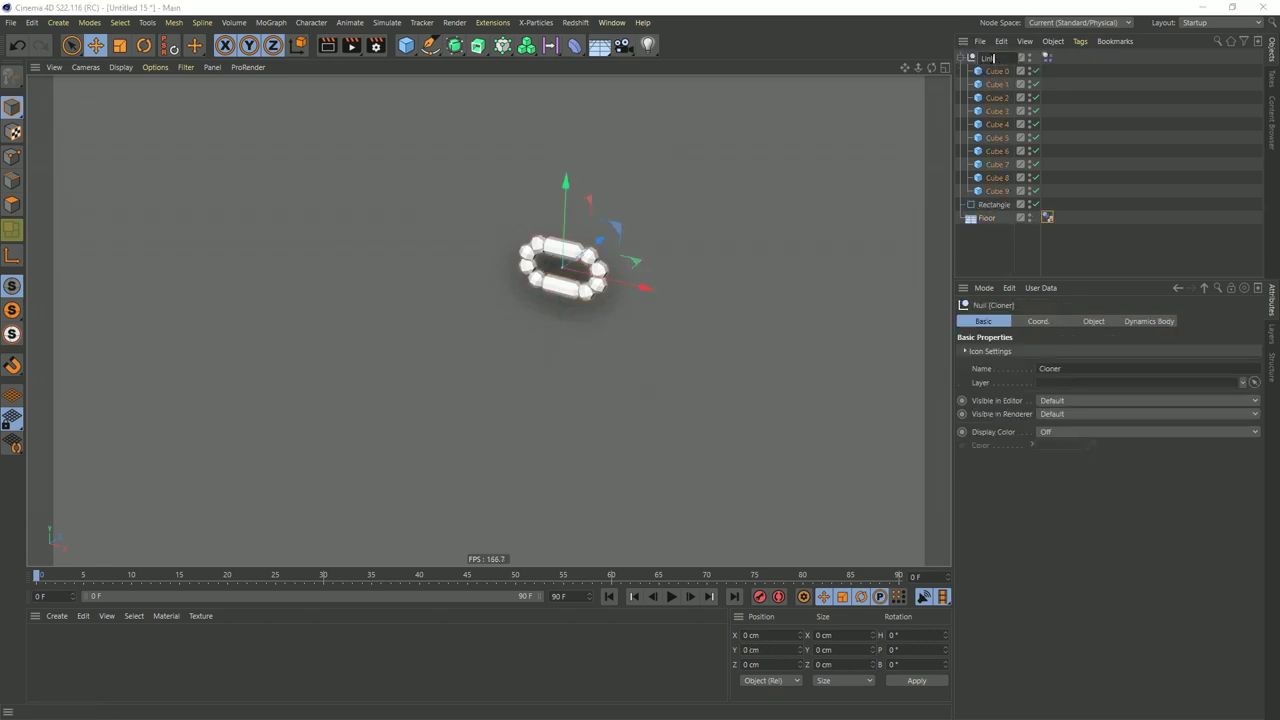
pyautogui.write('Link')
pyautogui.press('Return')
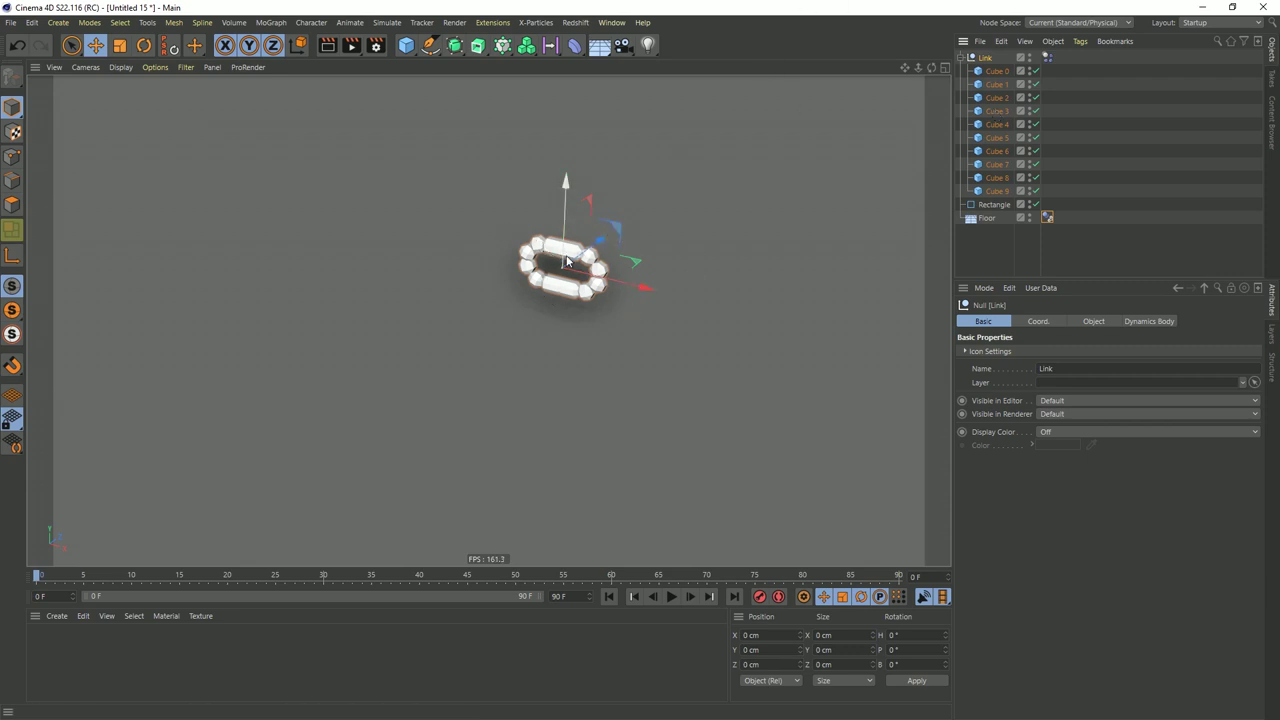
# Select Cube 0 through Cube 9 under Link
pyautogui.click(480, 48)
pyautogui.click(995, 72)
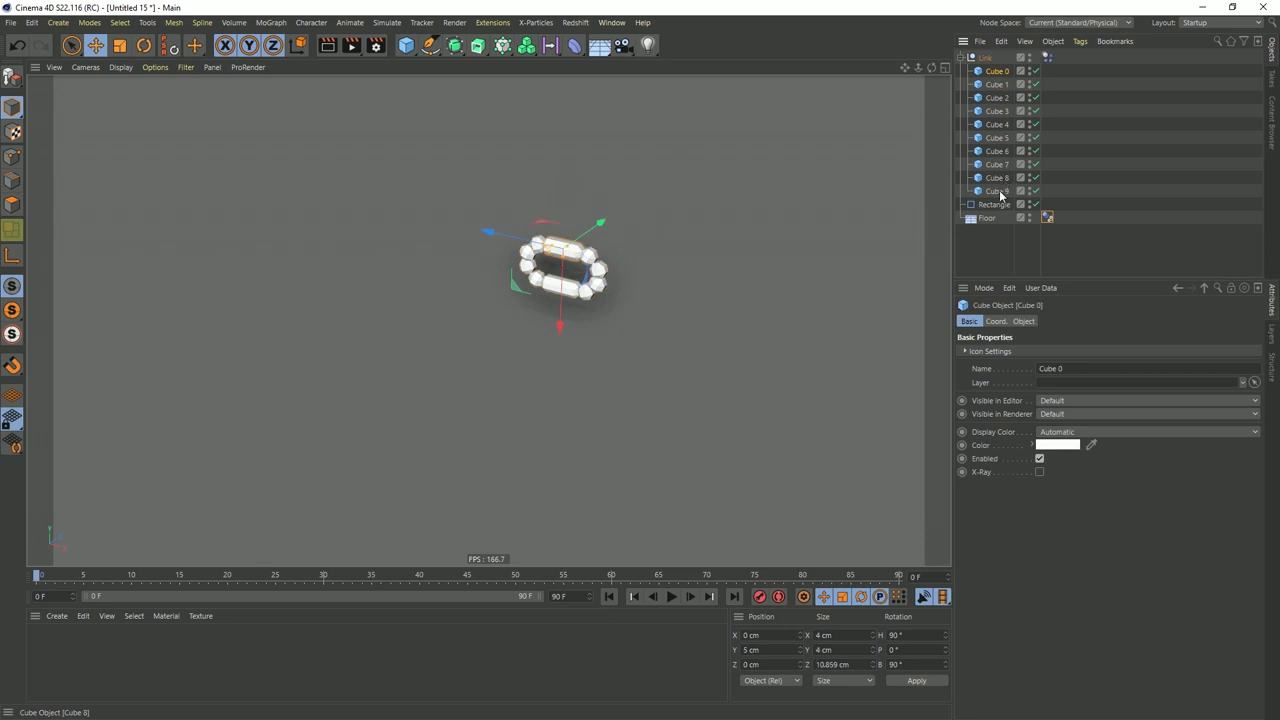
pyautogui.keyDown('shift'); pyautogui.click(997, 190); pyautogui.keyUp('shift')
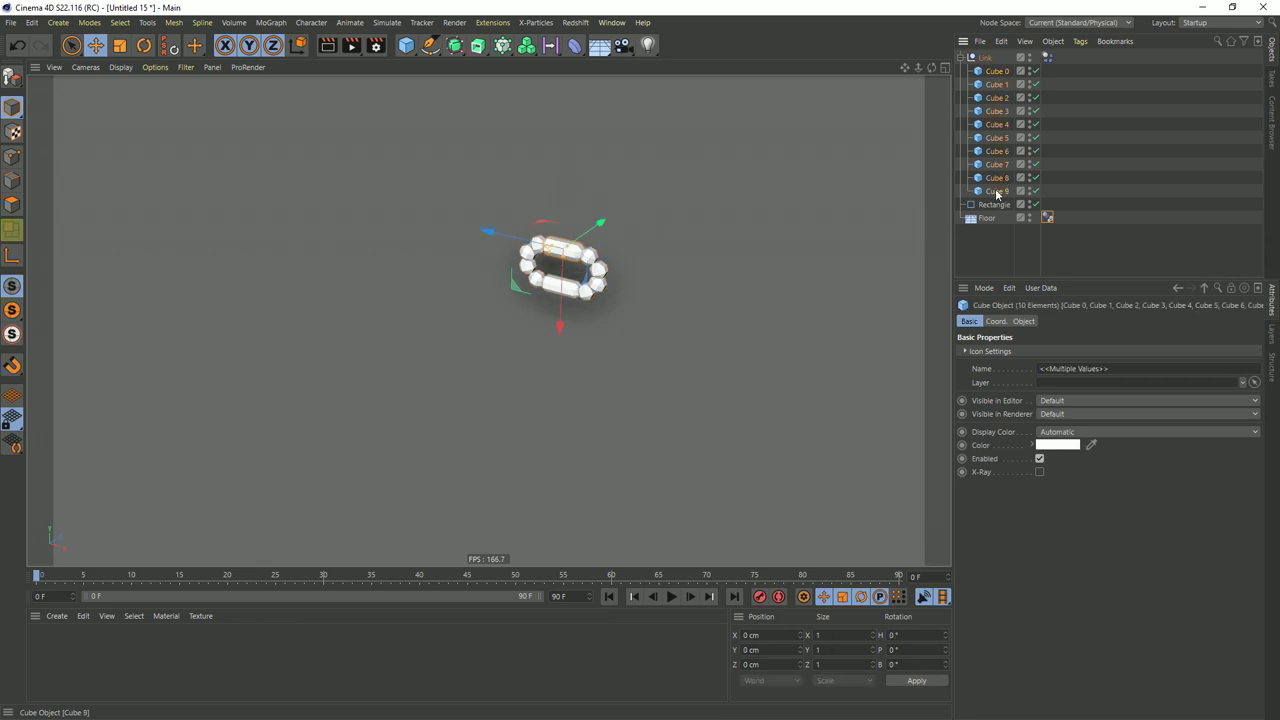
# Add a MoGraph Tracer, hide the Link cubes, disable Rectangle, and preview the paths
pyautogui.click(502, 45)
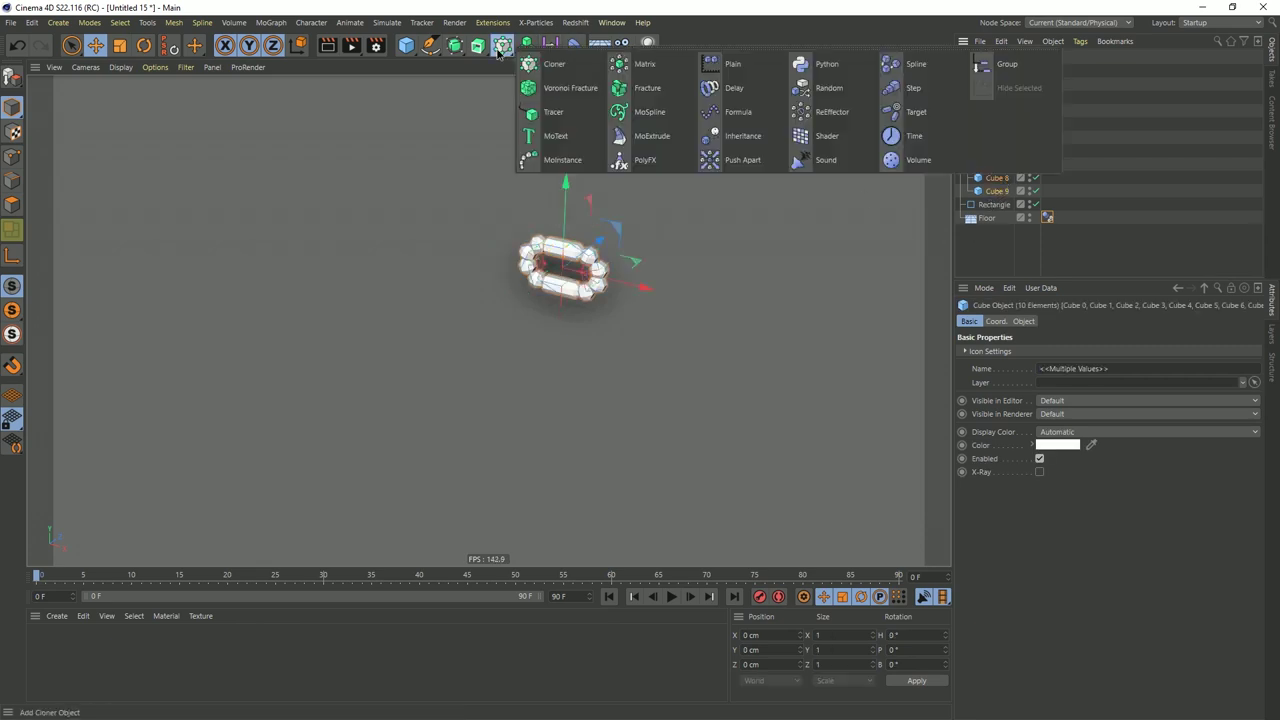
pyautogui.click(555, 114)
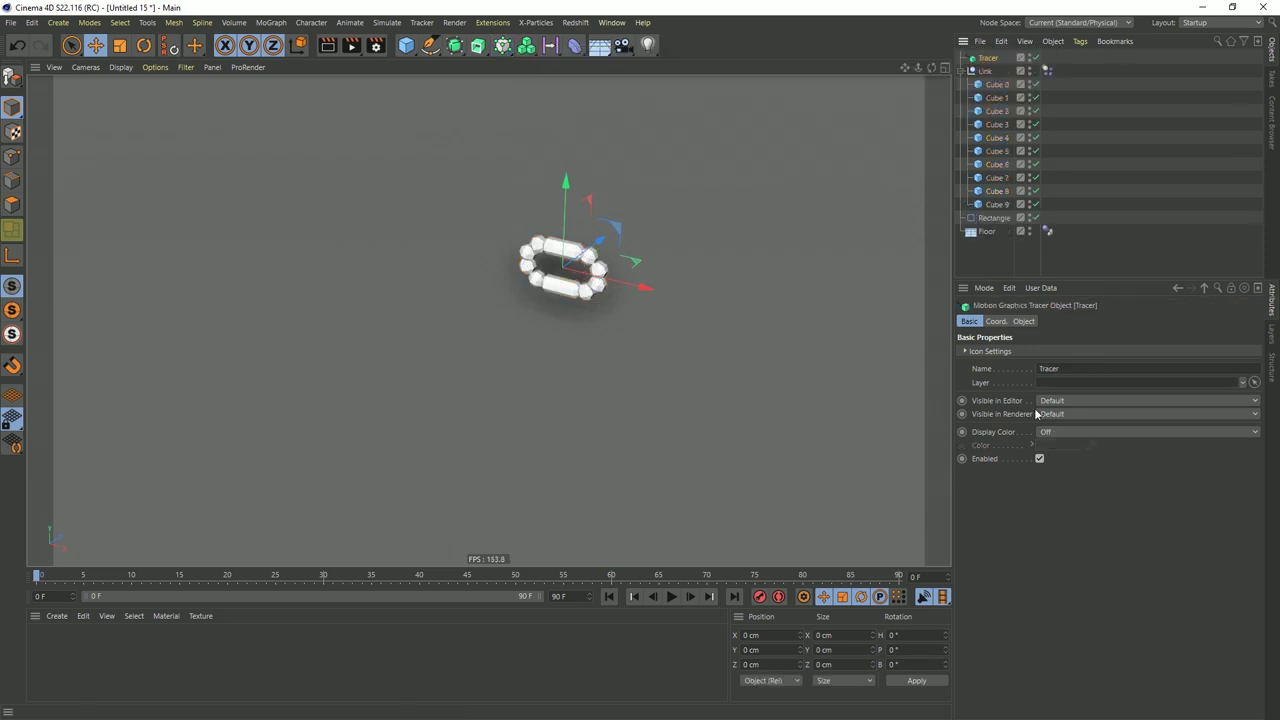
pyautogui.click(1023, 321)
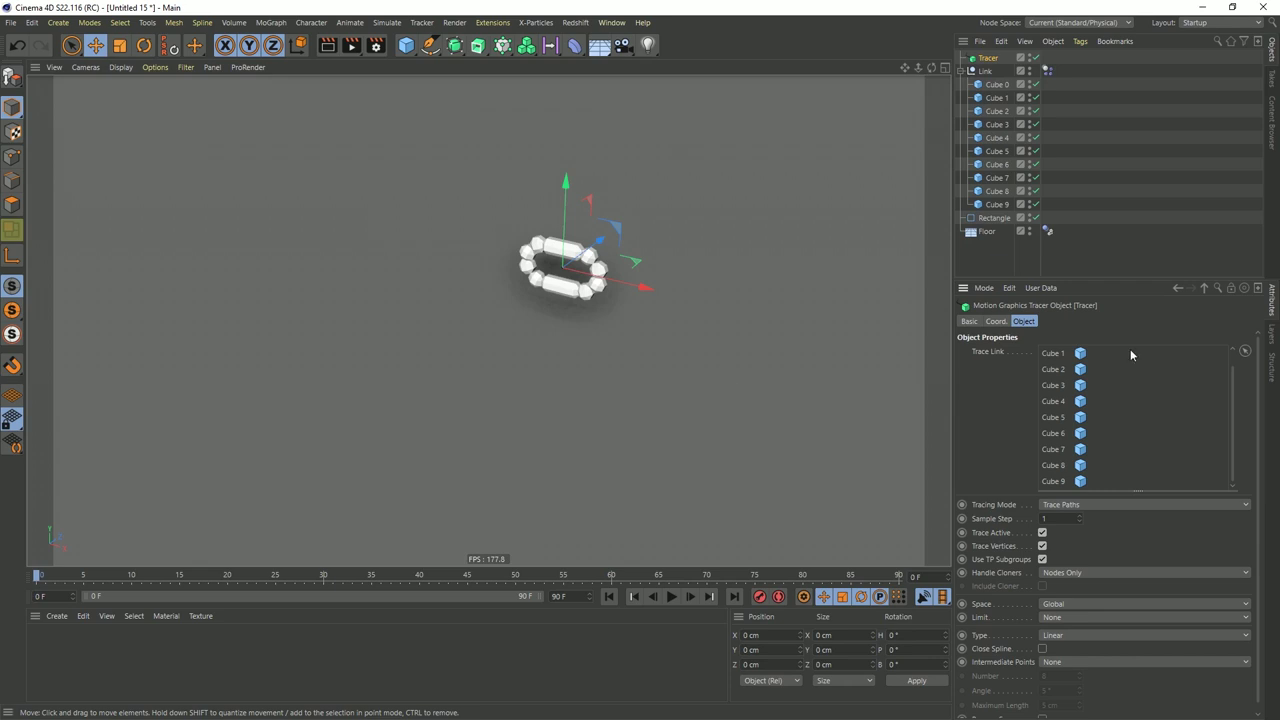
pyautogui.click(1030, 67)
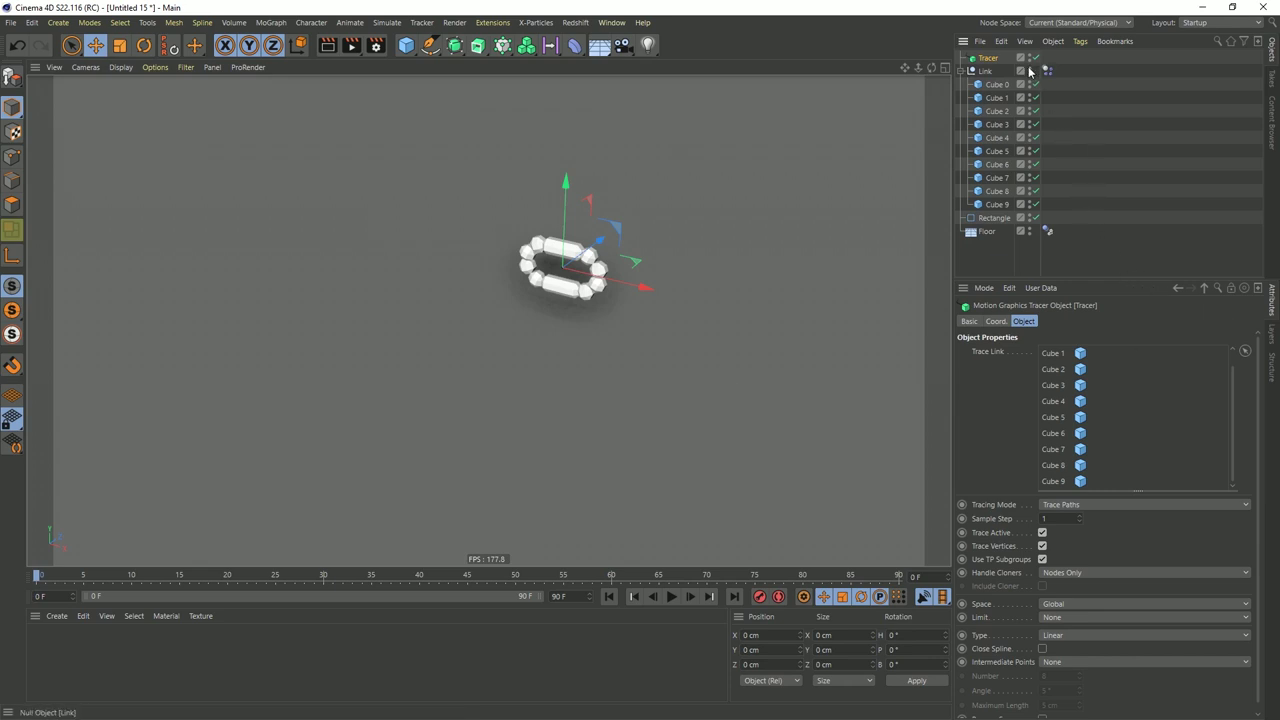
pyautogui.click(1030, 67)
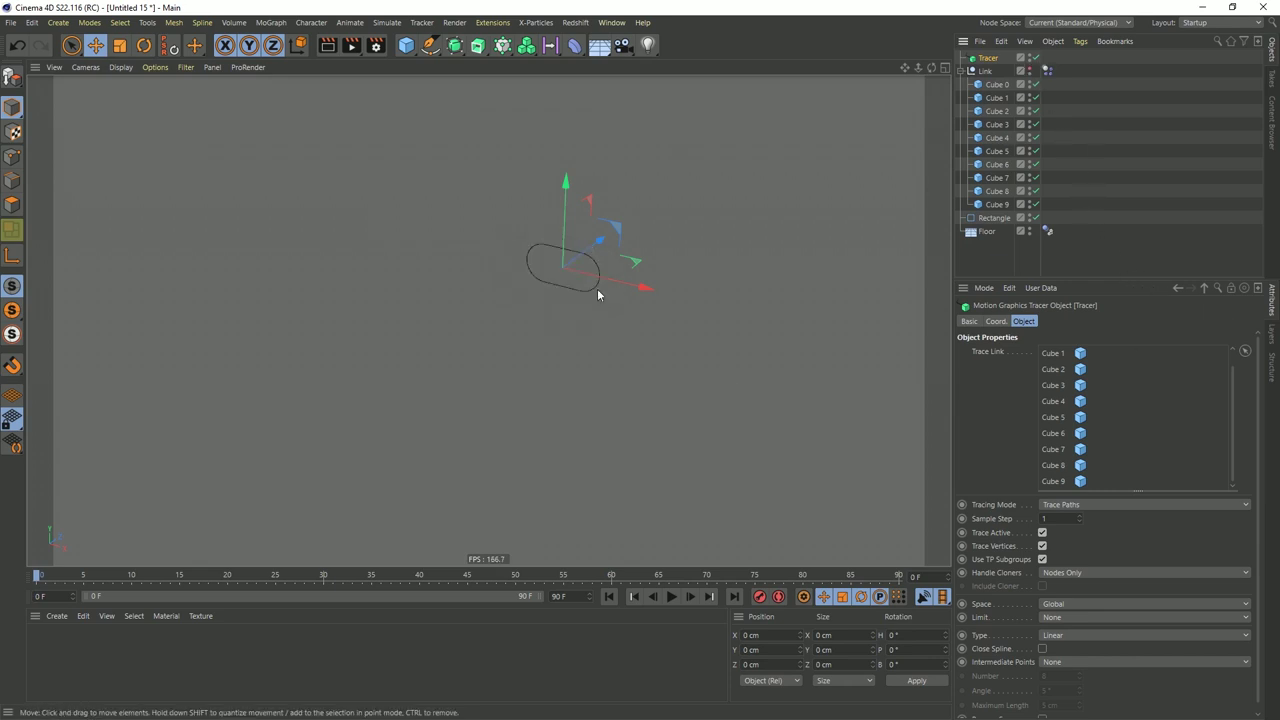
pyautogui.click(1036, 217)
pyautogui.click(672, 597)
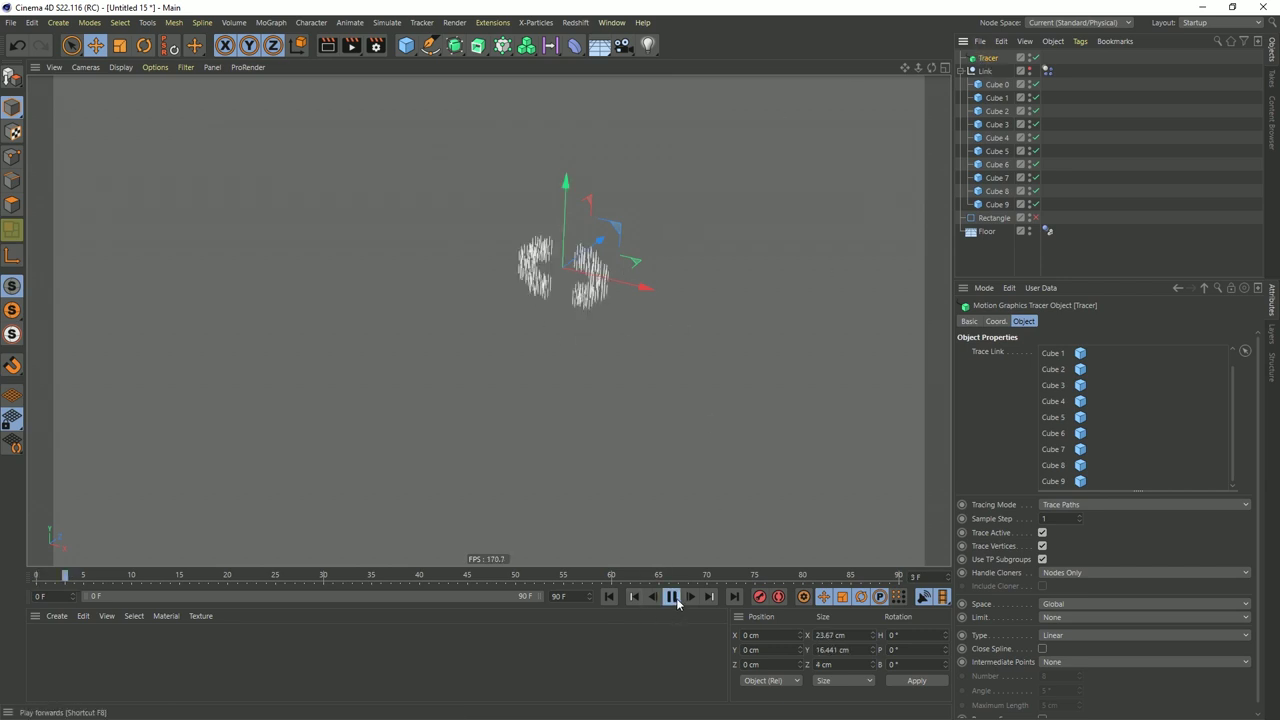
pyautogui.click(672, 597)
pyautogui.click(609, 597)
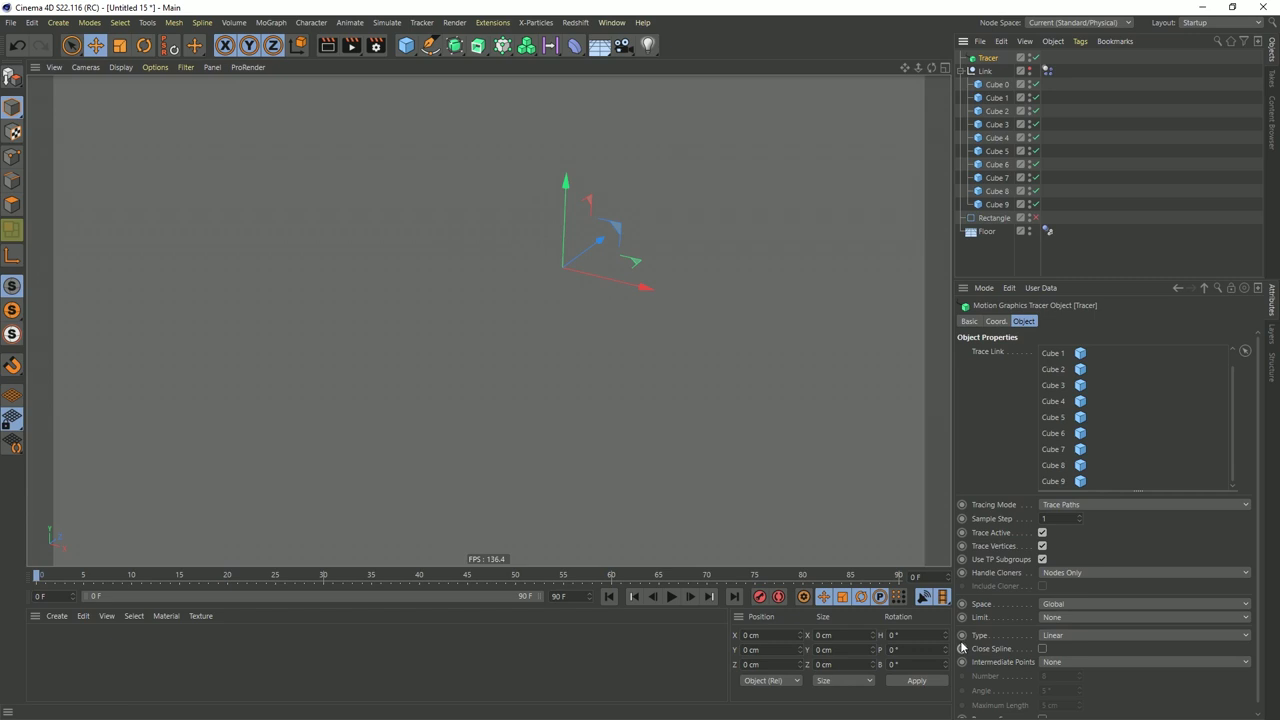
# Set the Tracer to Connect All Objects, Trace Vertices off, Close Spline on
pyautogui.click(1037, 507)
pyautogui.click(1067, 537)
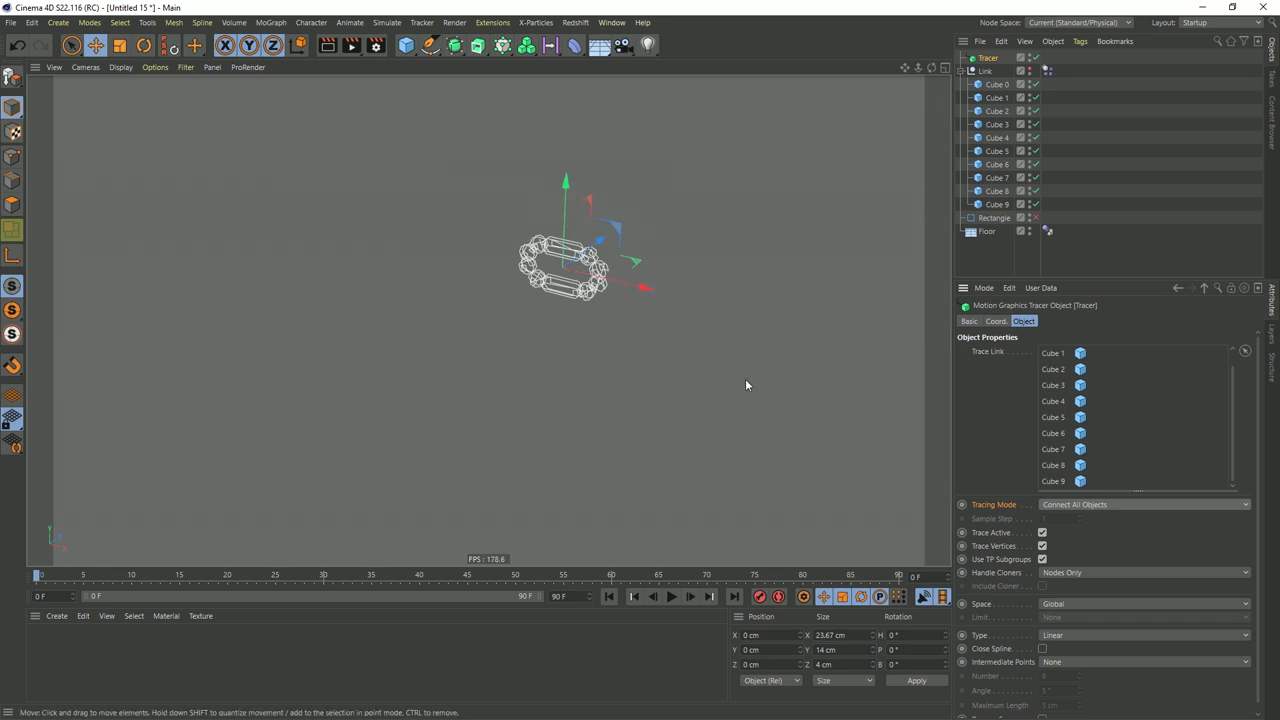
pyautogui.click(1043, 546)
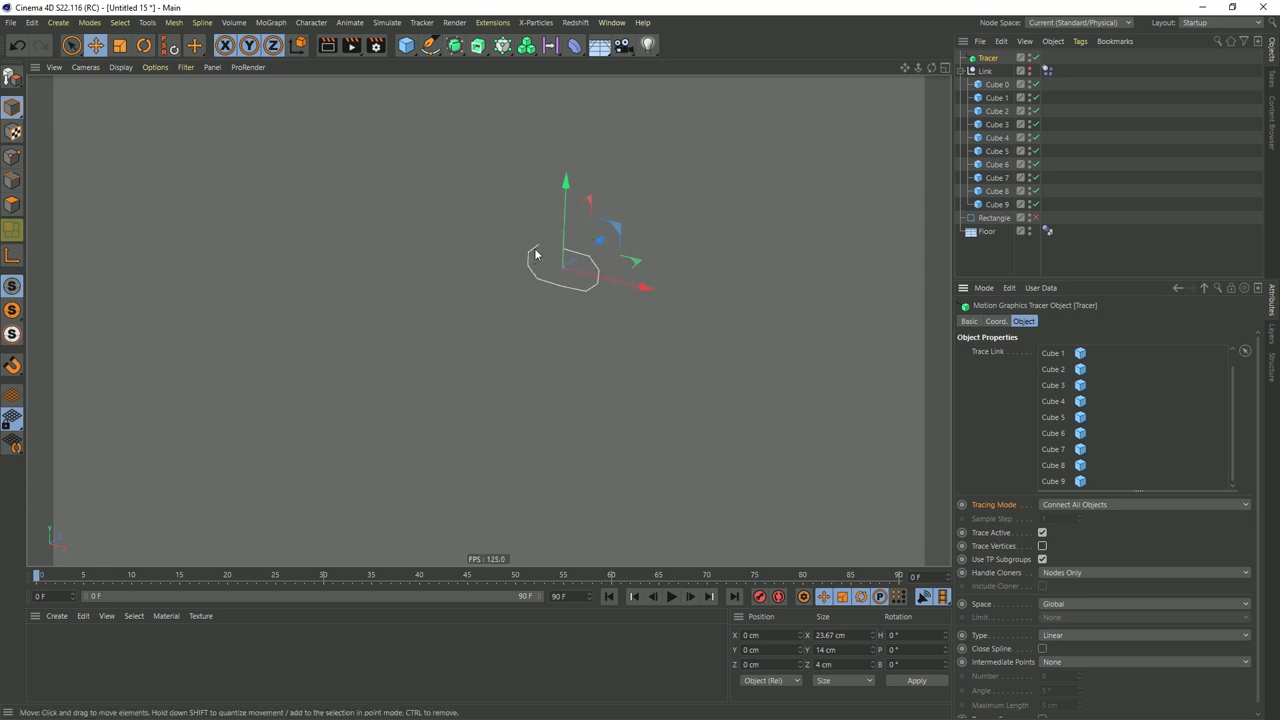
pyautogui.click(1043, 649)
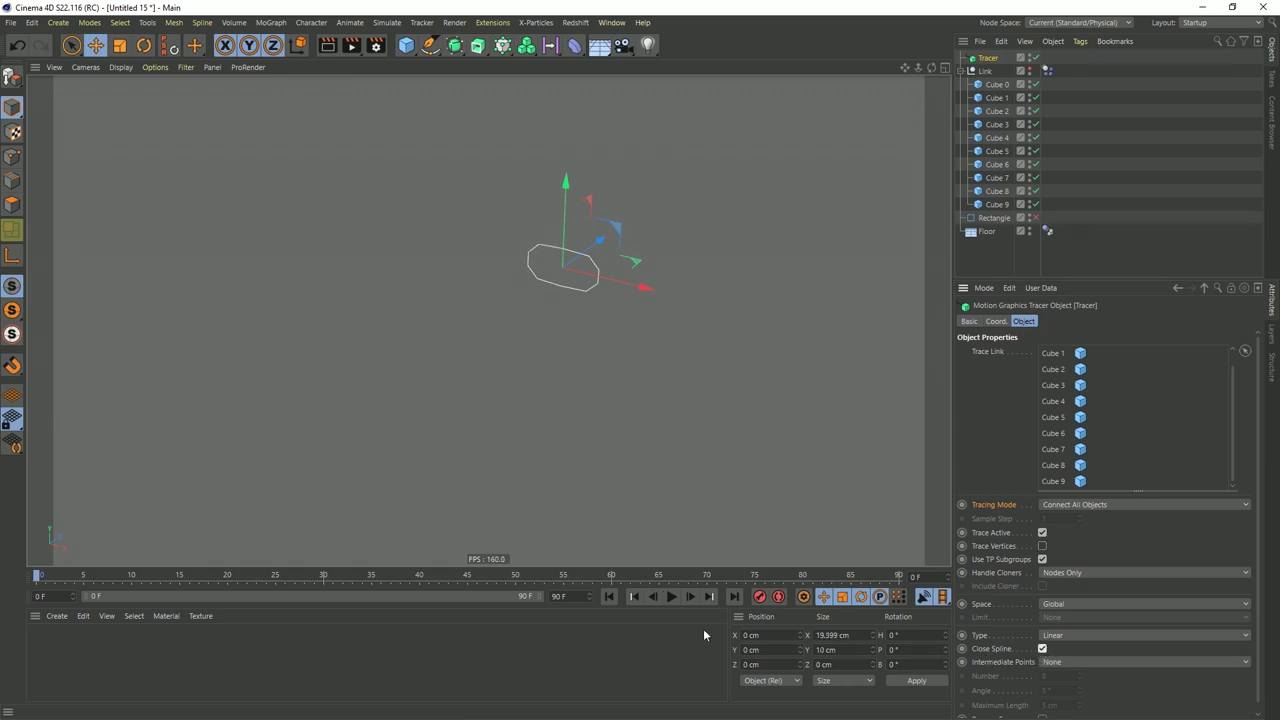
# Show the Link cubes again and check the trace by playing and stepping frames
pyautogui.click(1031, 72)
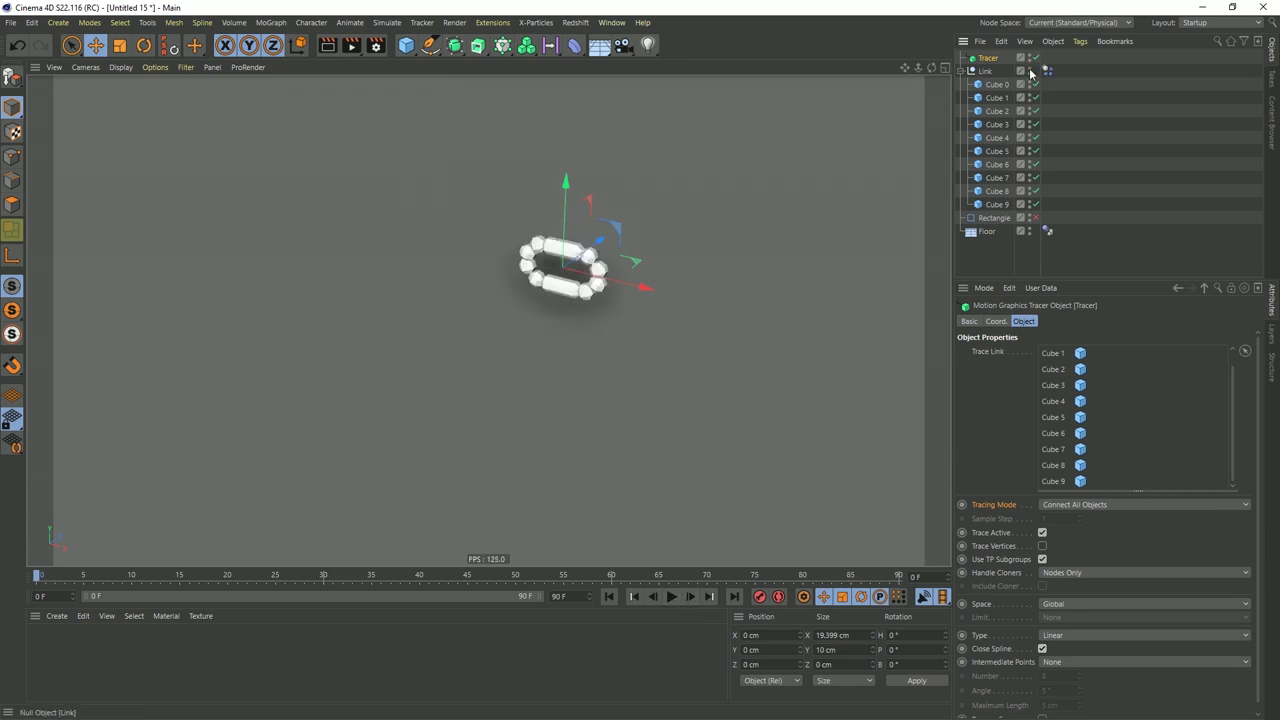
pyautogui.click(673, 596)
pyautogui.click(673, 596)
pyautogui.click(610, 596)
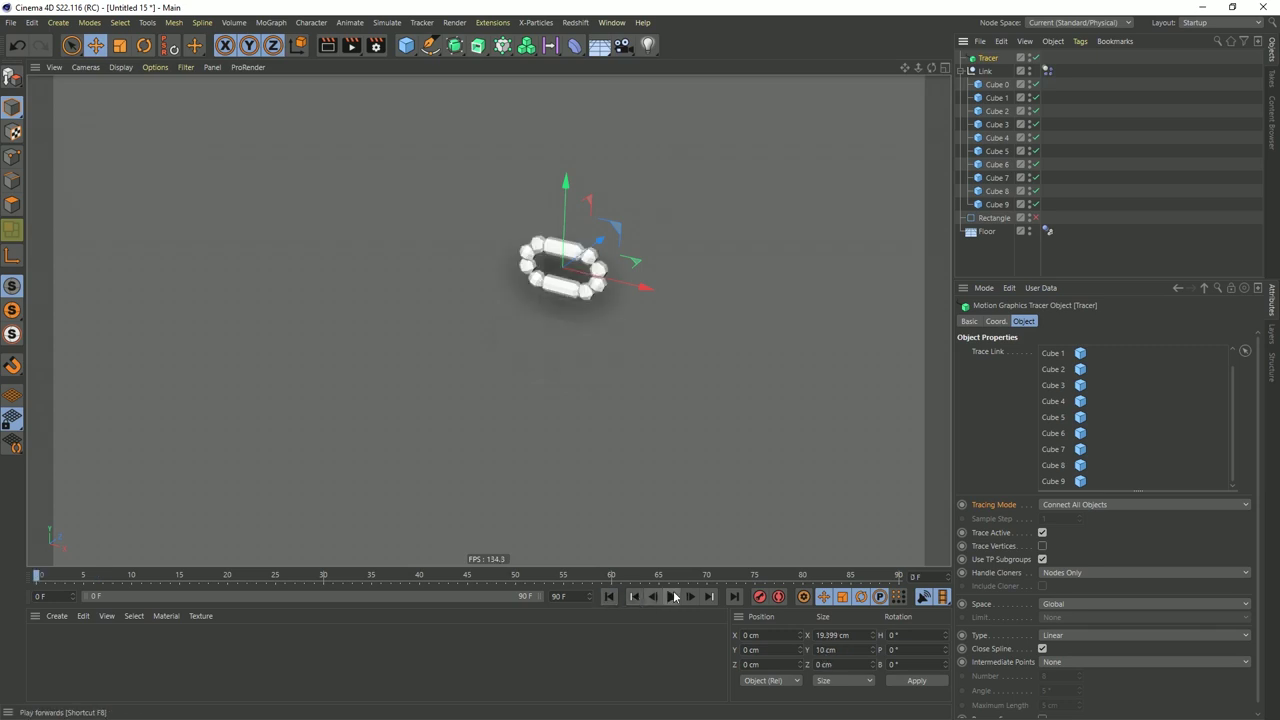
pyautogui.click(688, 597)
pyautogui.click(688, 597)
pyautogui.click(688, 597)
pyautogui.click(688, 597)
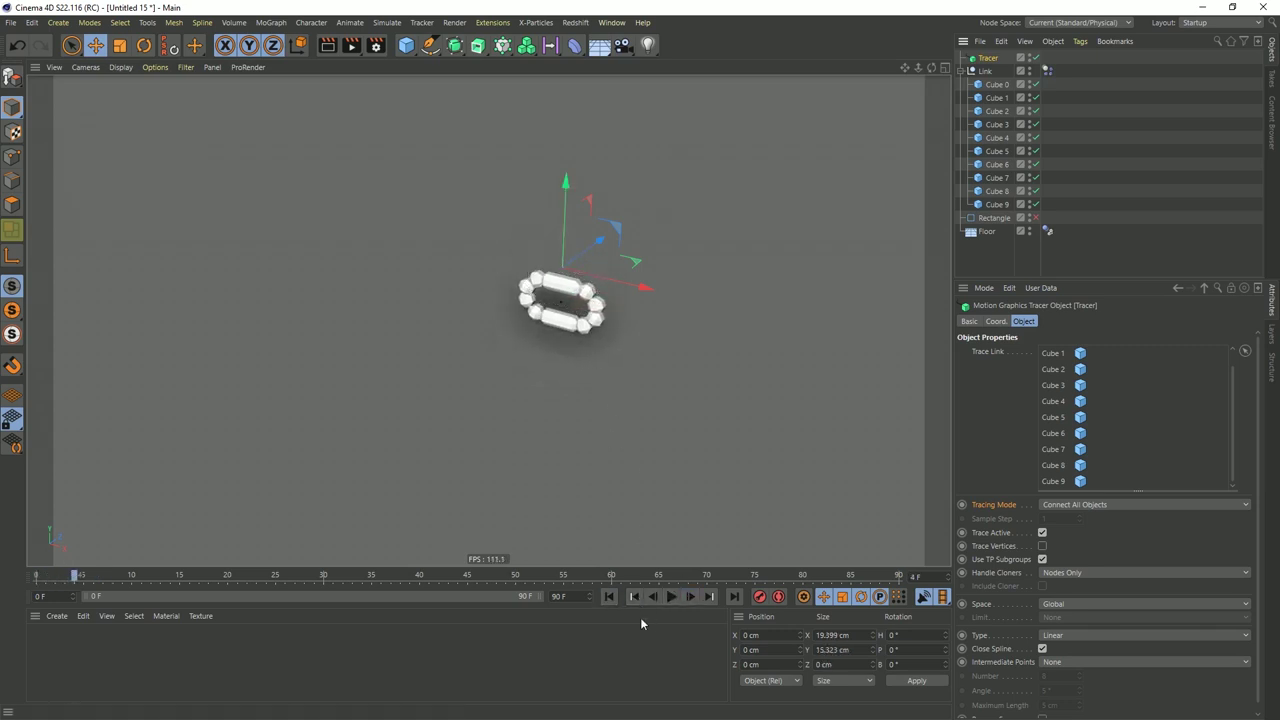
pyautogui.click(609, 597)
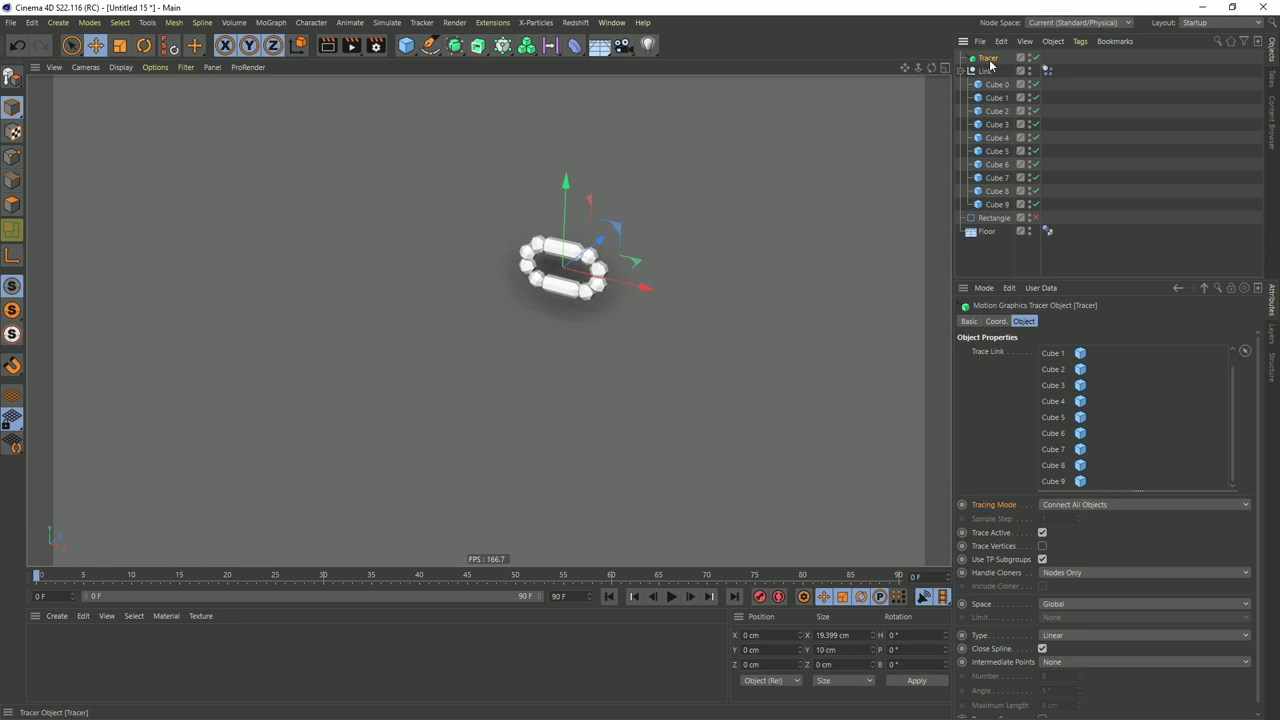
# Hide the Link cubes, make the Tracer editable, and wrap it in a Sweep
pyautogui.click(1030, 68)
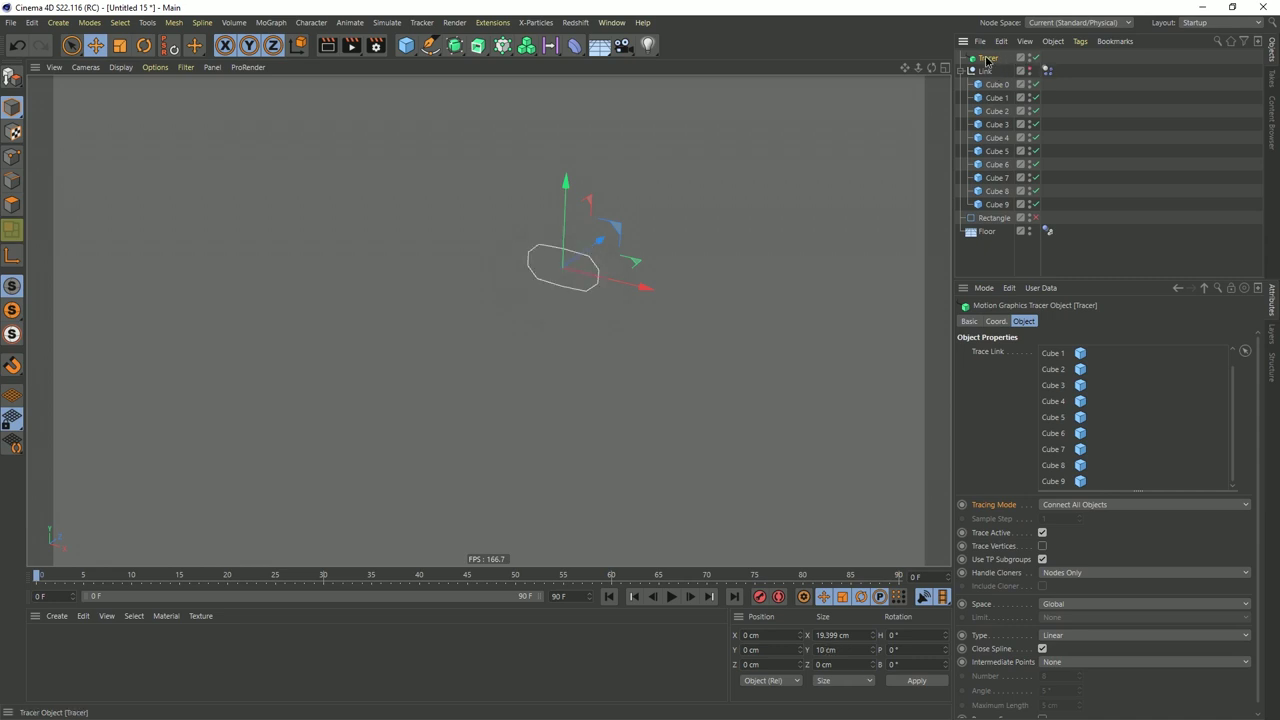
pyautogui.press('c')
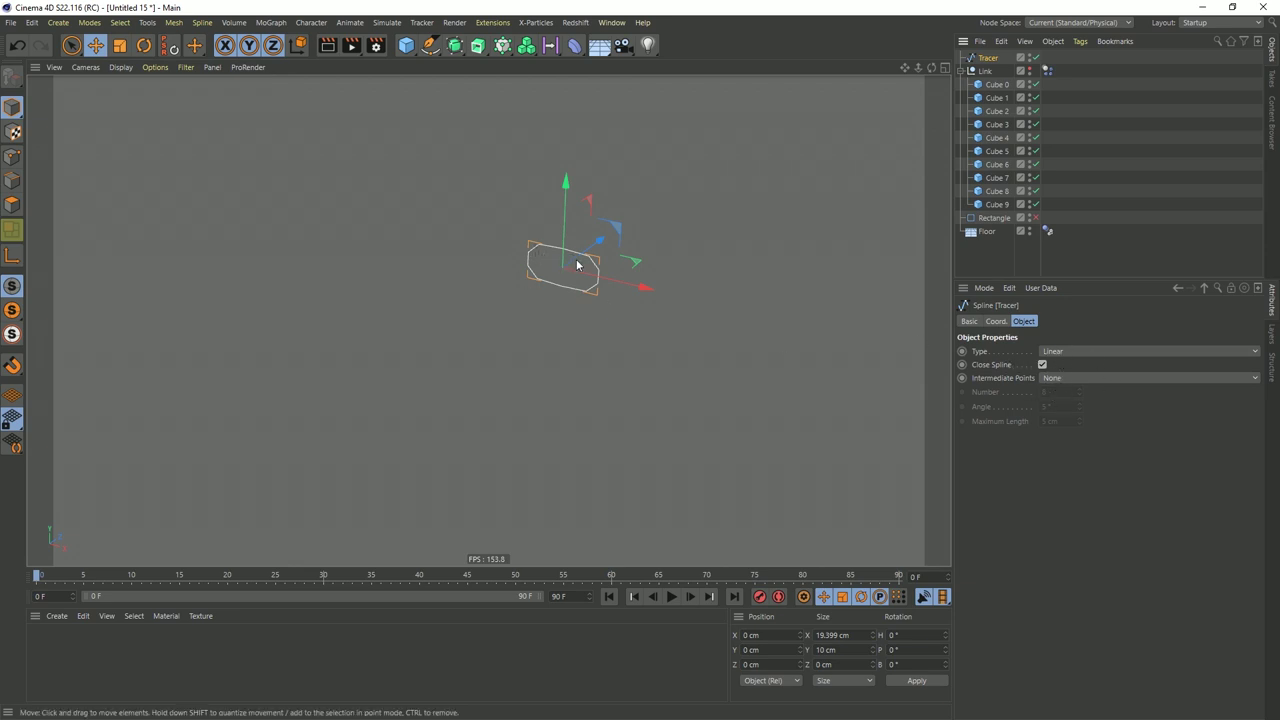
pyautogui.scroll(5, 577, 265)
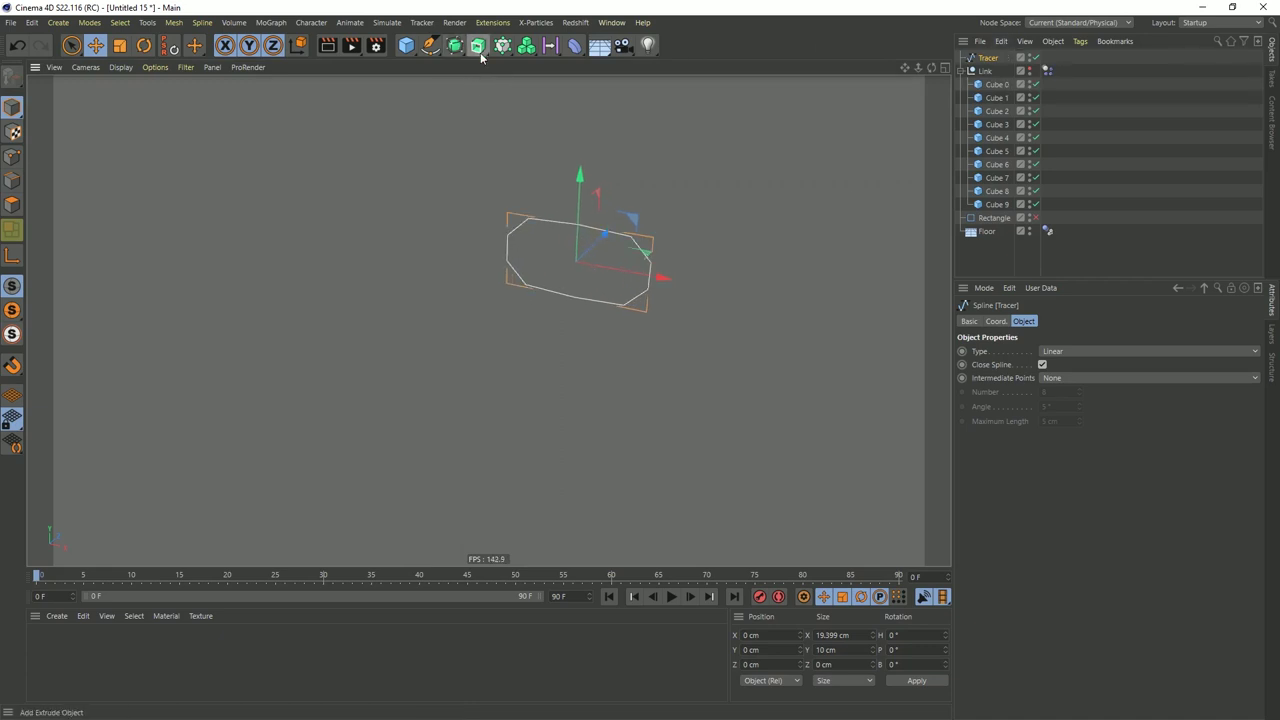
pyautogui.moveTo(455, 50); pyautogui.dragTo(537, 130)
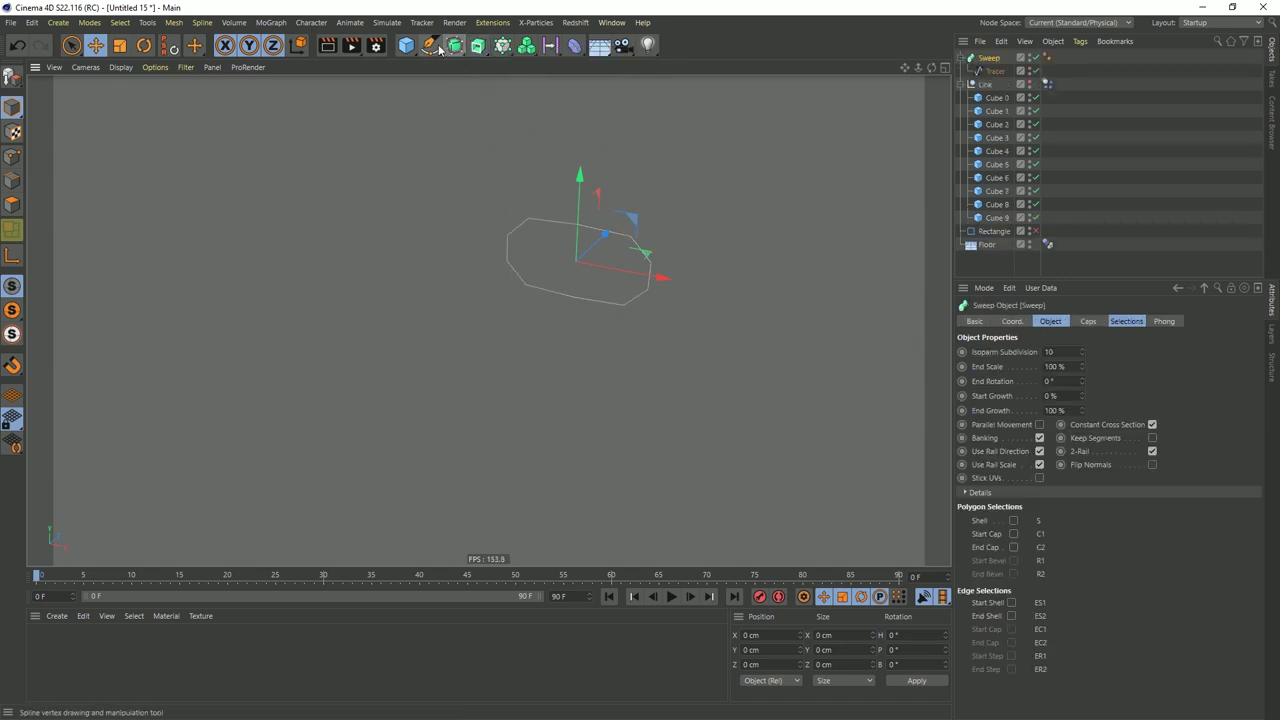
# Add an n-Side profile to the Sweep with a 2 cm radius
pyautogui.moveTo(430, 46); pyautogui.dragTo(563, 135)
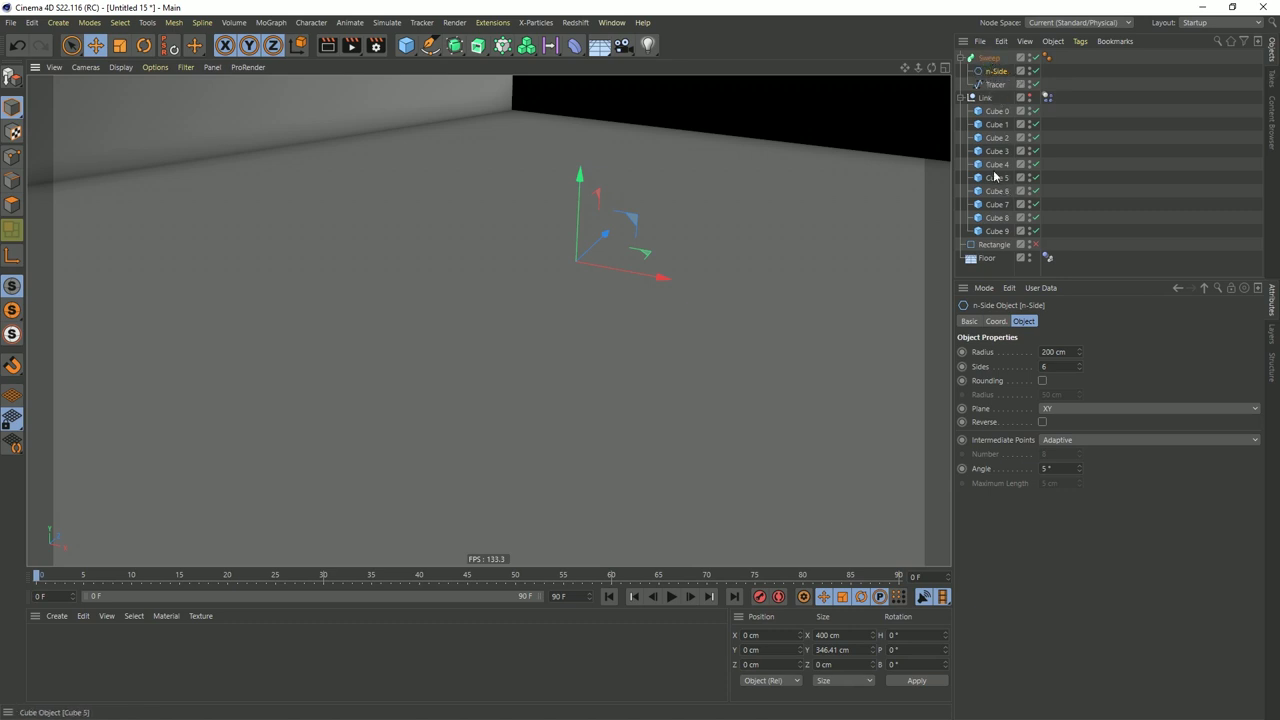
pyautogui.doubleClick(1057, 351)
pyautogui.write('2')
pyautogui.press('Return')
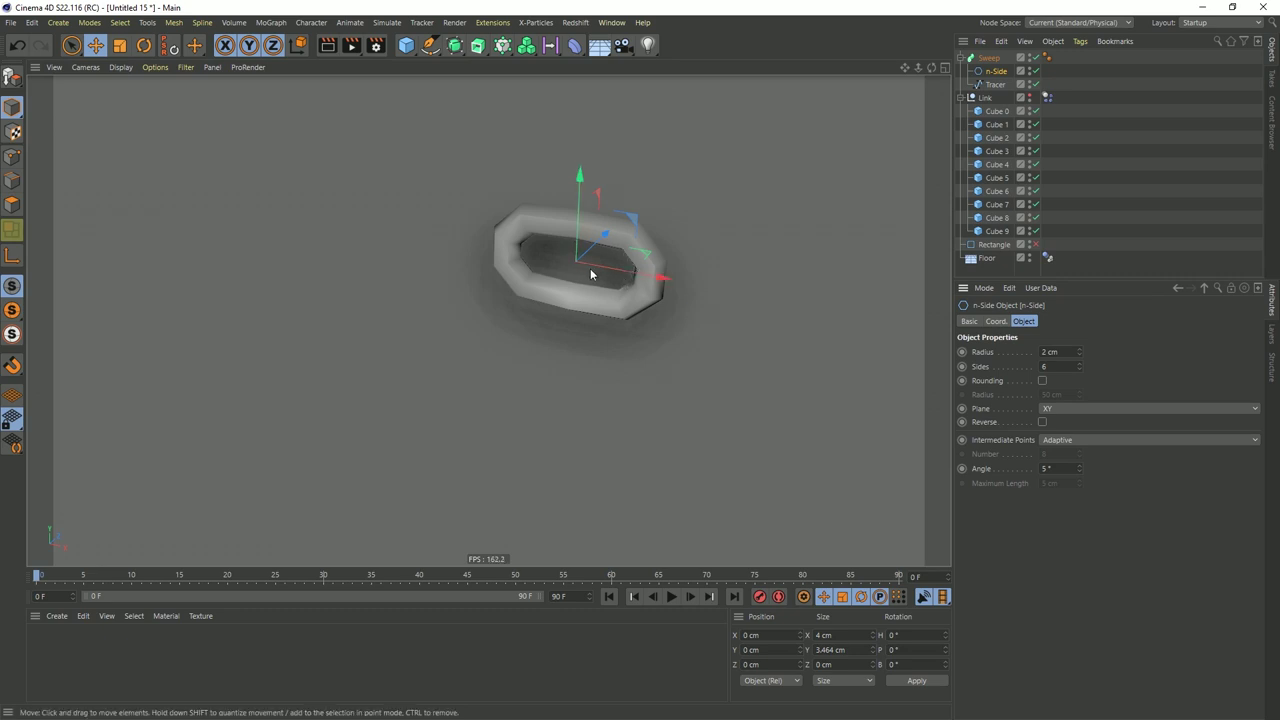
# Show the ring's wireframe and give the n-Side profile 12 sides
pyautogui.moveTo(578, 268)
pyautogui.keyDown('alt'); pyautogui.mouseDown()
pyautogui.moveTo(541, 308)
pyautogui.moveTo(565, 290)
pyautogui.mouseUp(); pyautogui.keyUp('alt')
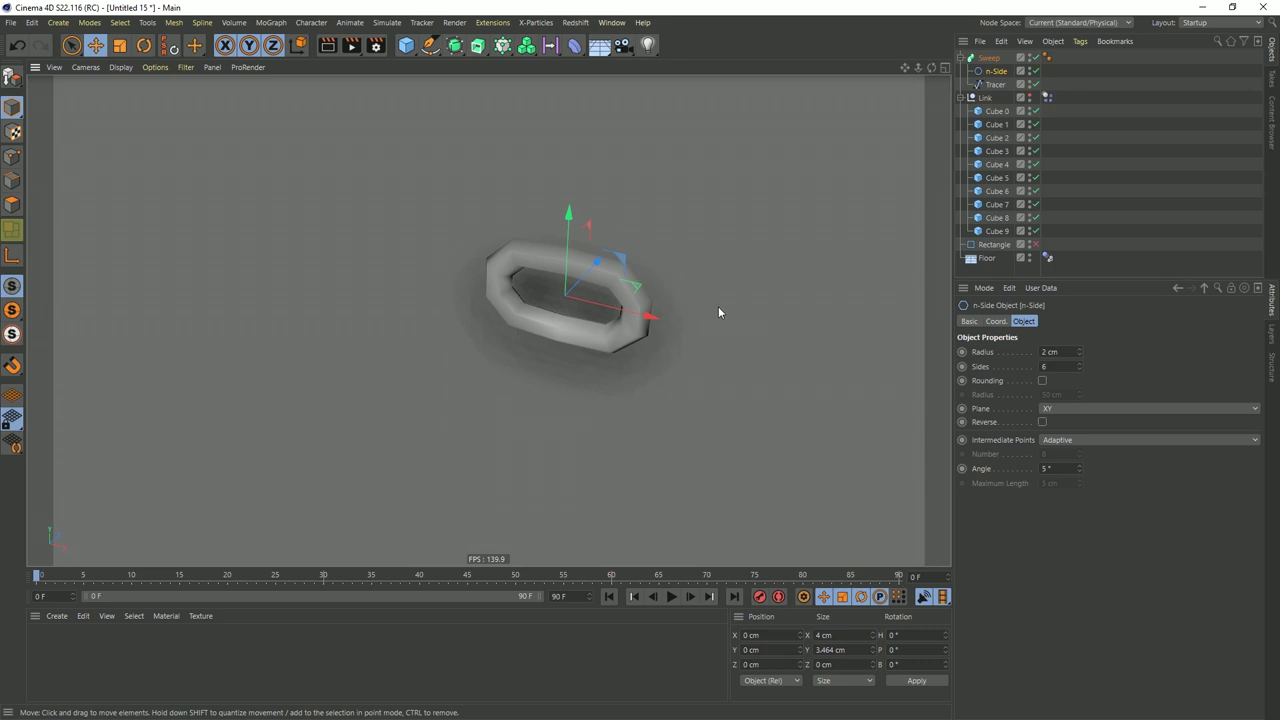
pyautogui.press('n')
pyautogui.press('b')
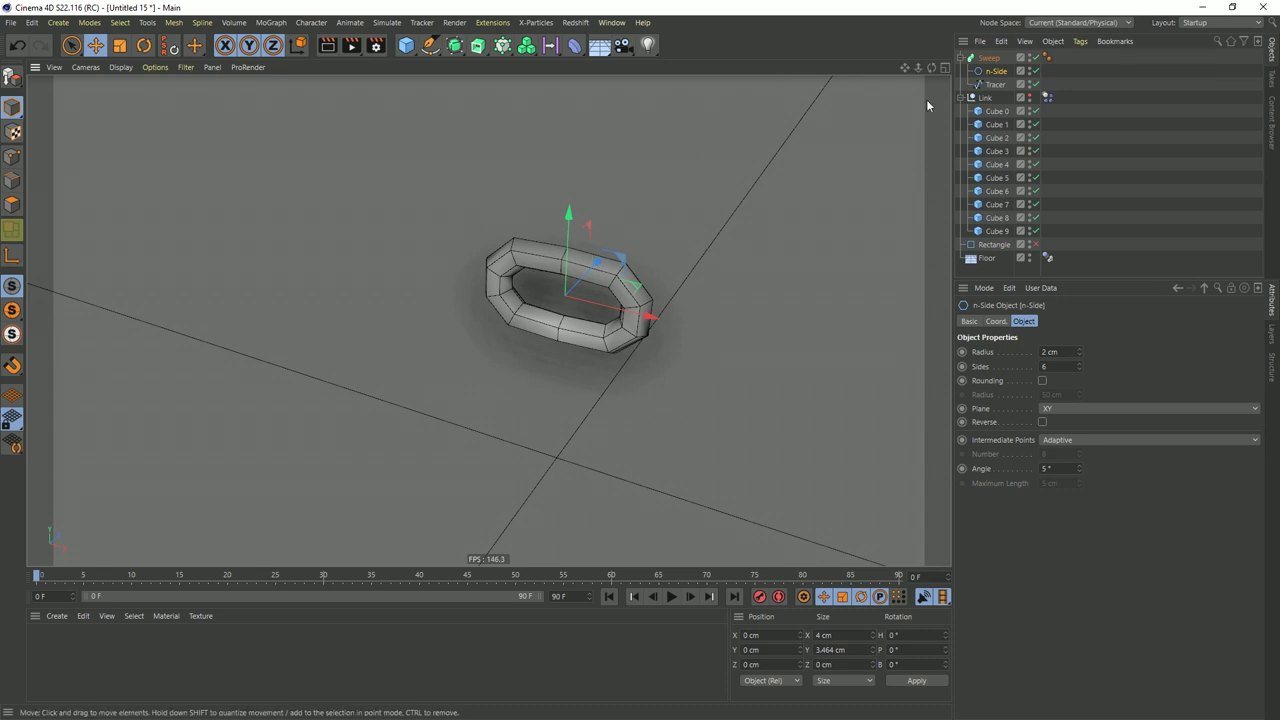
pyautogui.doubleClick(1050, 366)
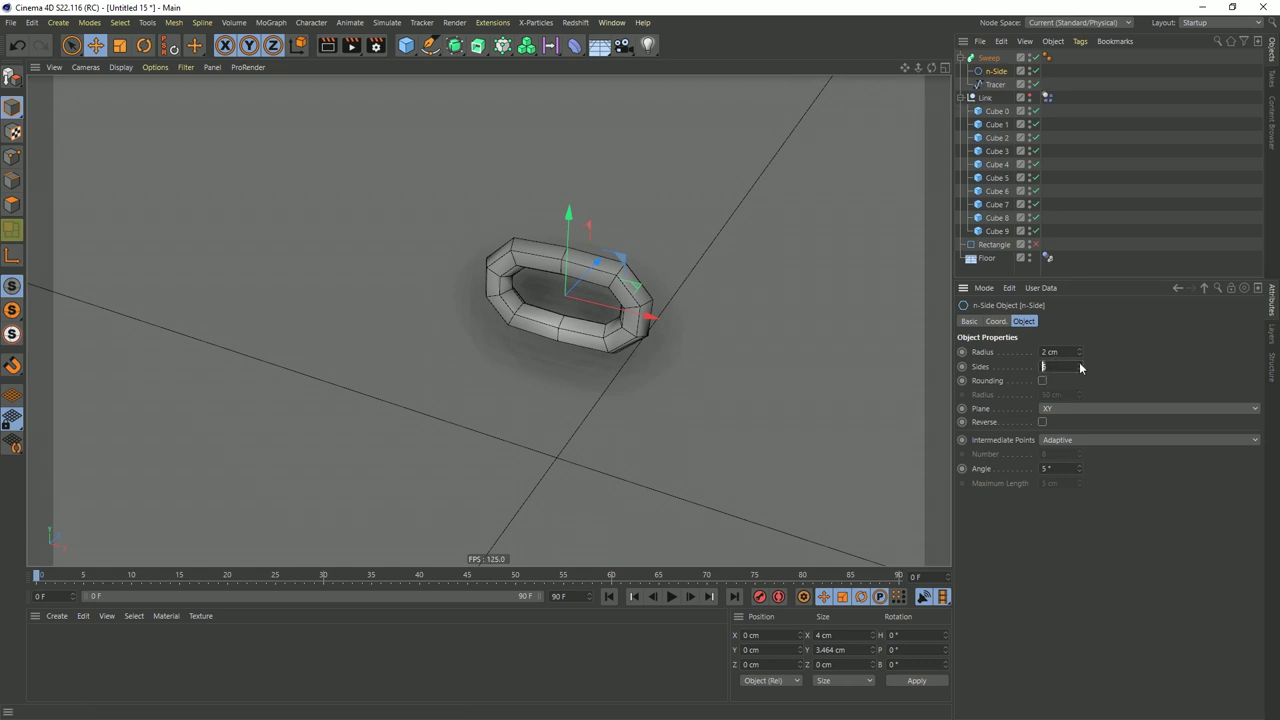
pyautogui.write('12')
pyautogui.press('Return')
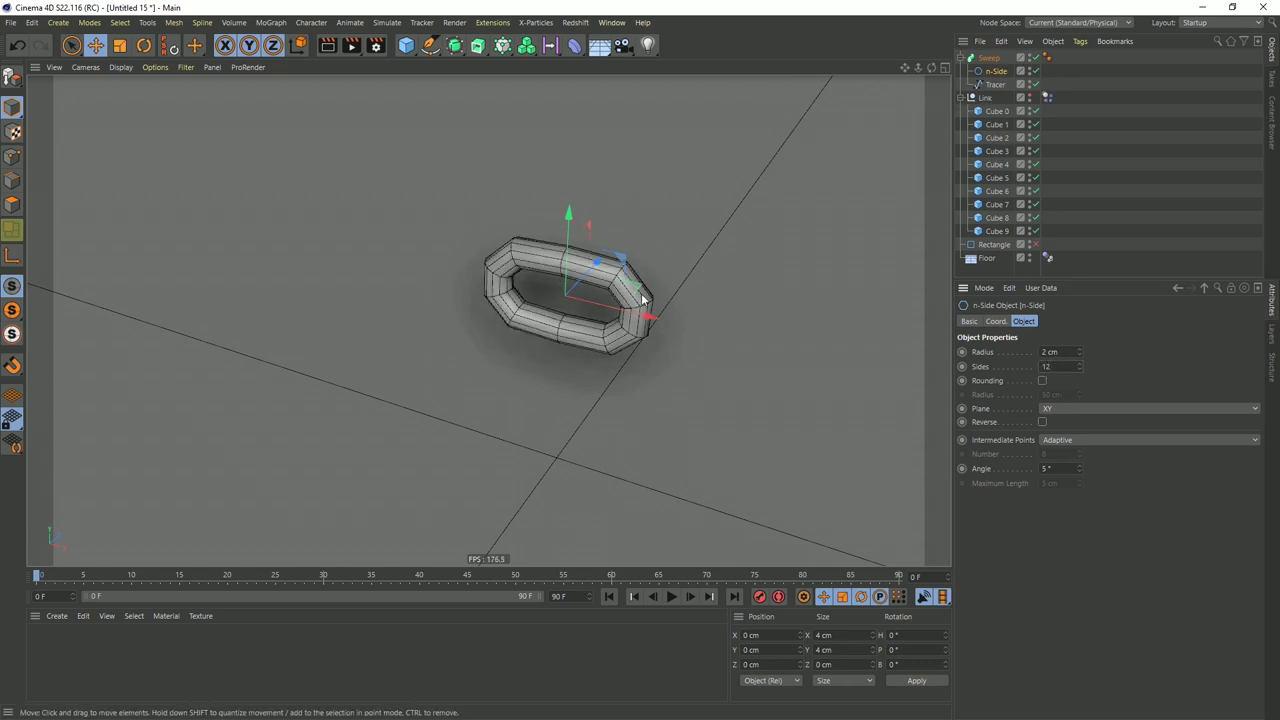
# Make the Tracer path a B-Spline with Uniform intermediate points
pyautogui.click(995, 84)
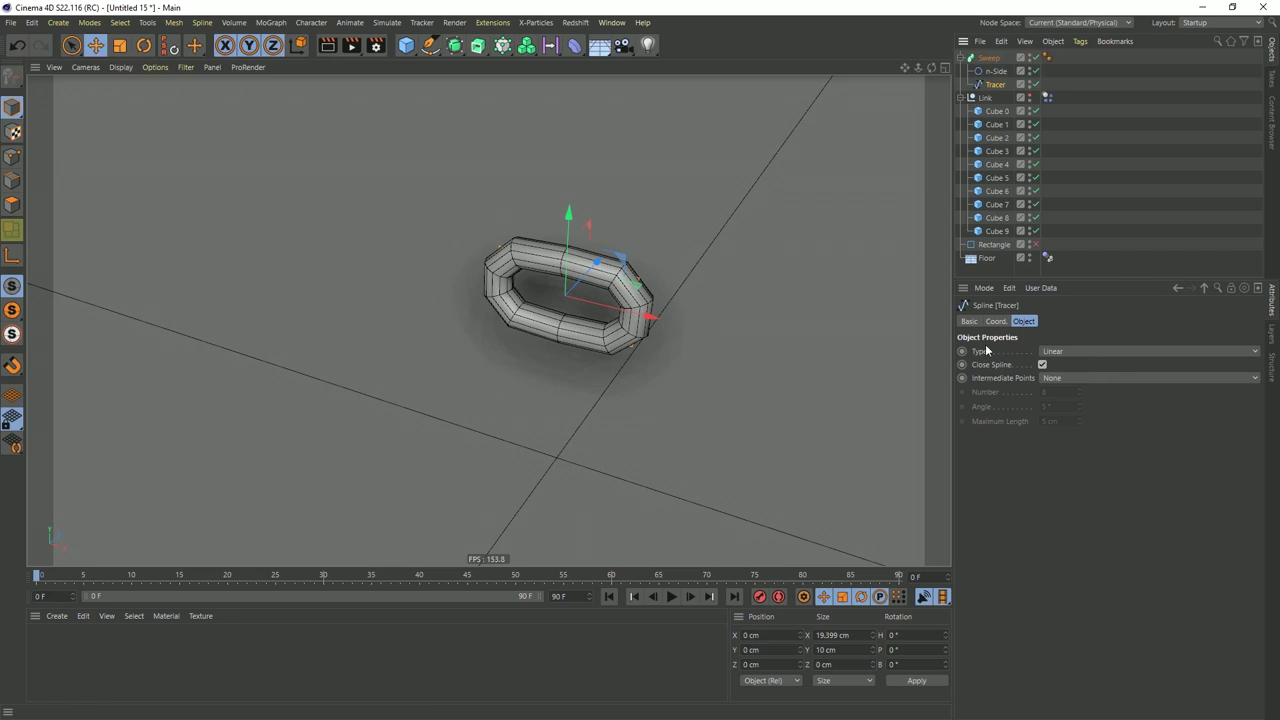
pyautogui.click(1056, 351)
pyautogui.click(1066, 409)
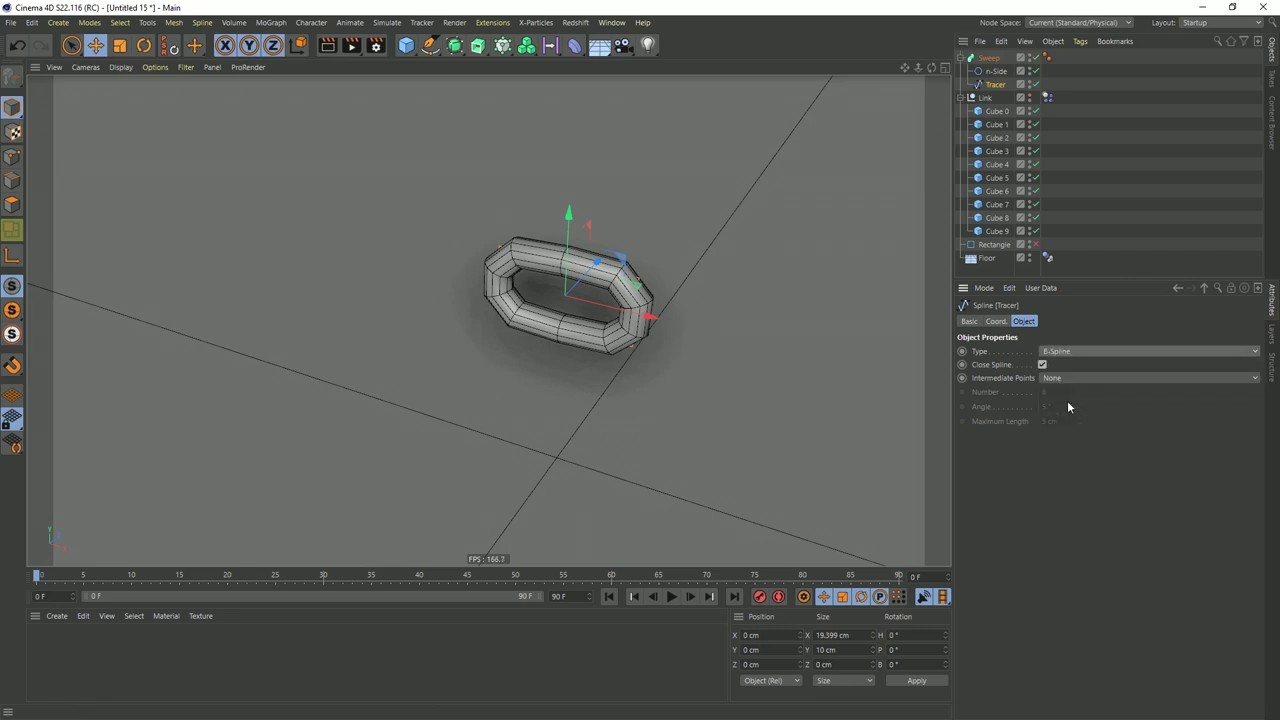
pyautogui.click(1053, 379)
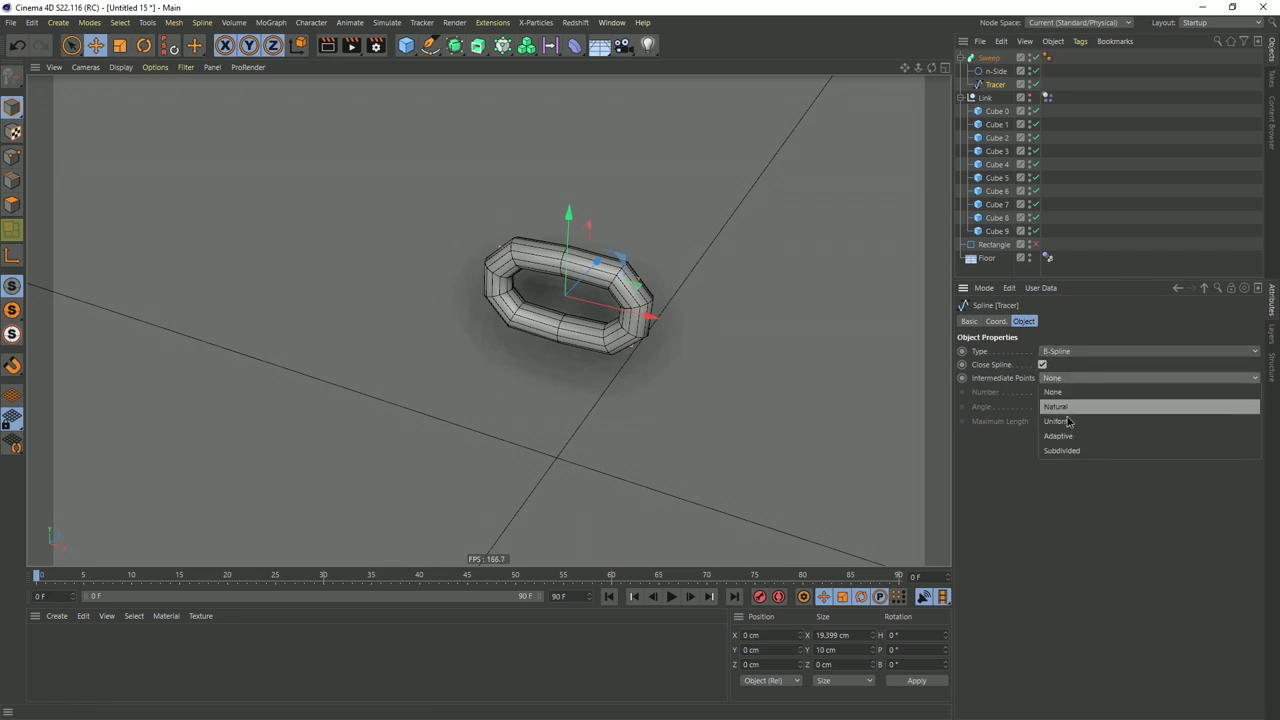
pyautogui.click(1069, 419)
pyautogui.moveTo(1079, 391); pyautogui.dragTo(1076, 463)
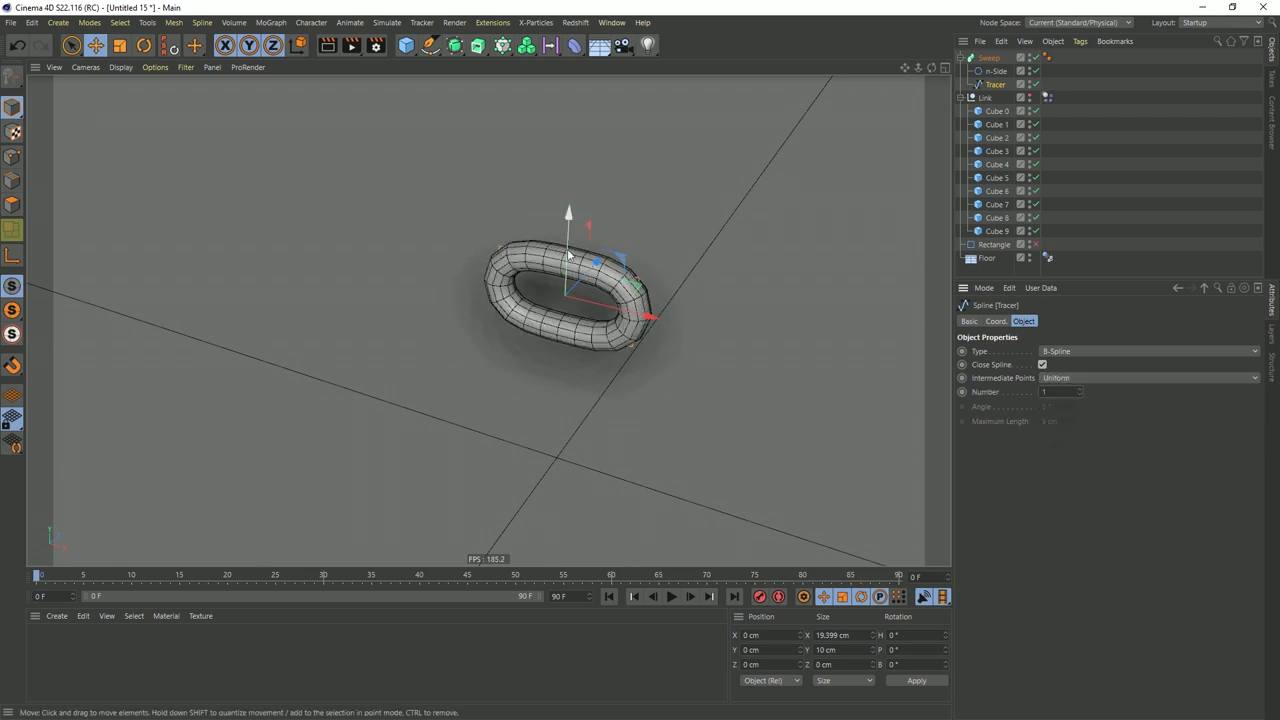
# Settle the intermediate point Number at 1, then collapse the Sweep in the object list
pyautogui.click(1080, 390)
pyautogui.click(1080, 396)
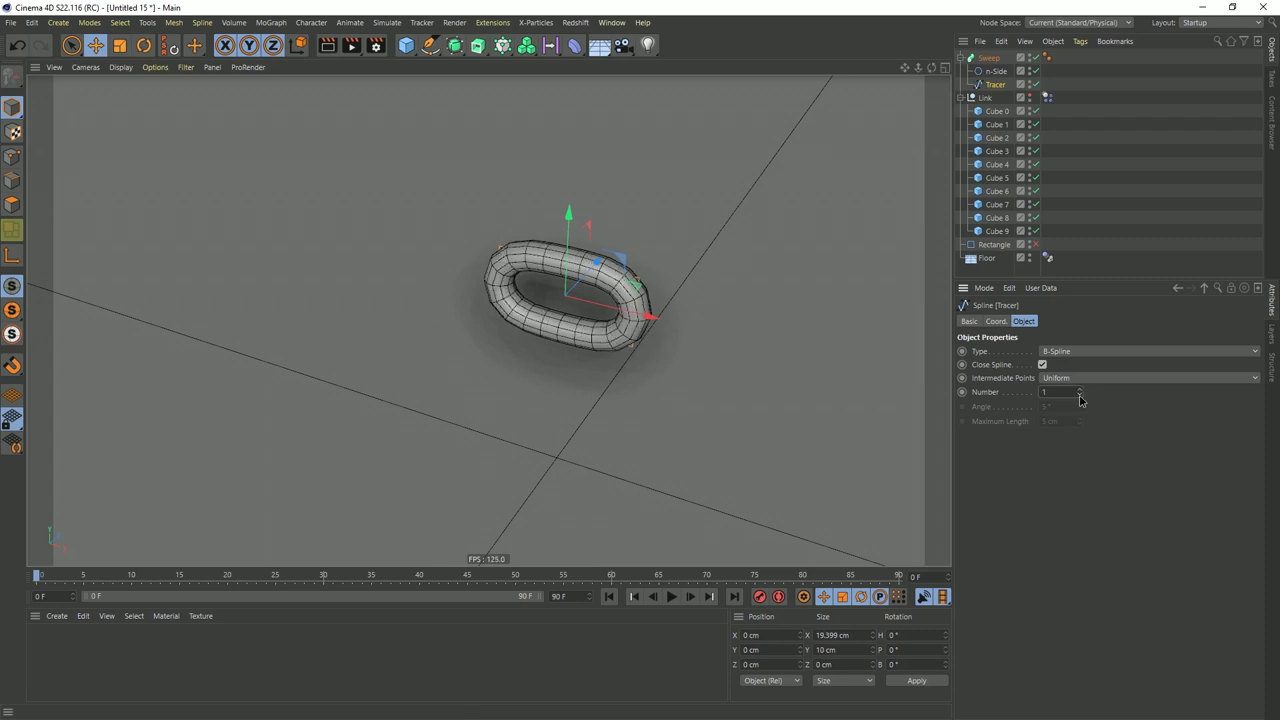
pyautogui.click(1080, 396)
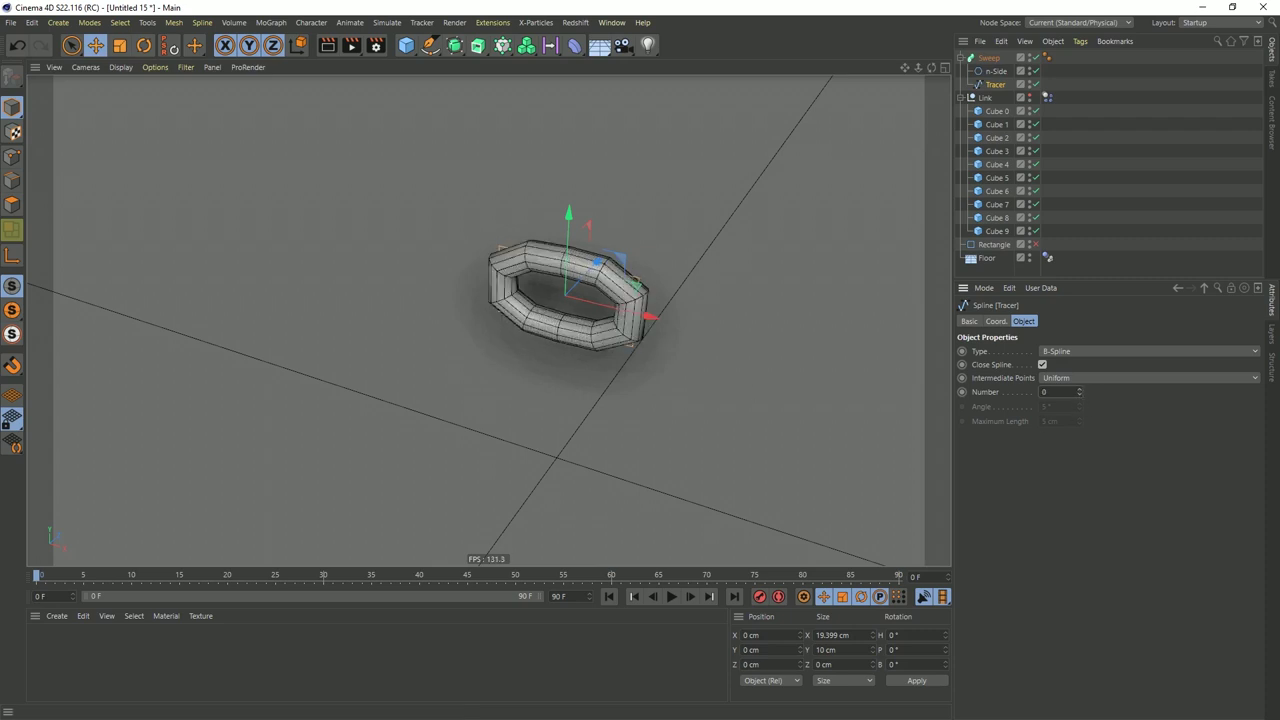
pyautogui.click(1080, 390)
pyautogui.click(1080, 390)
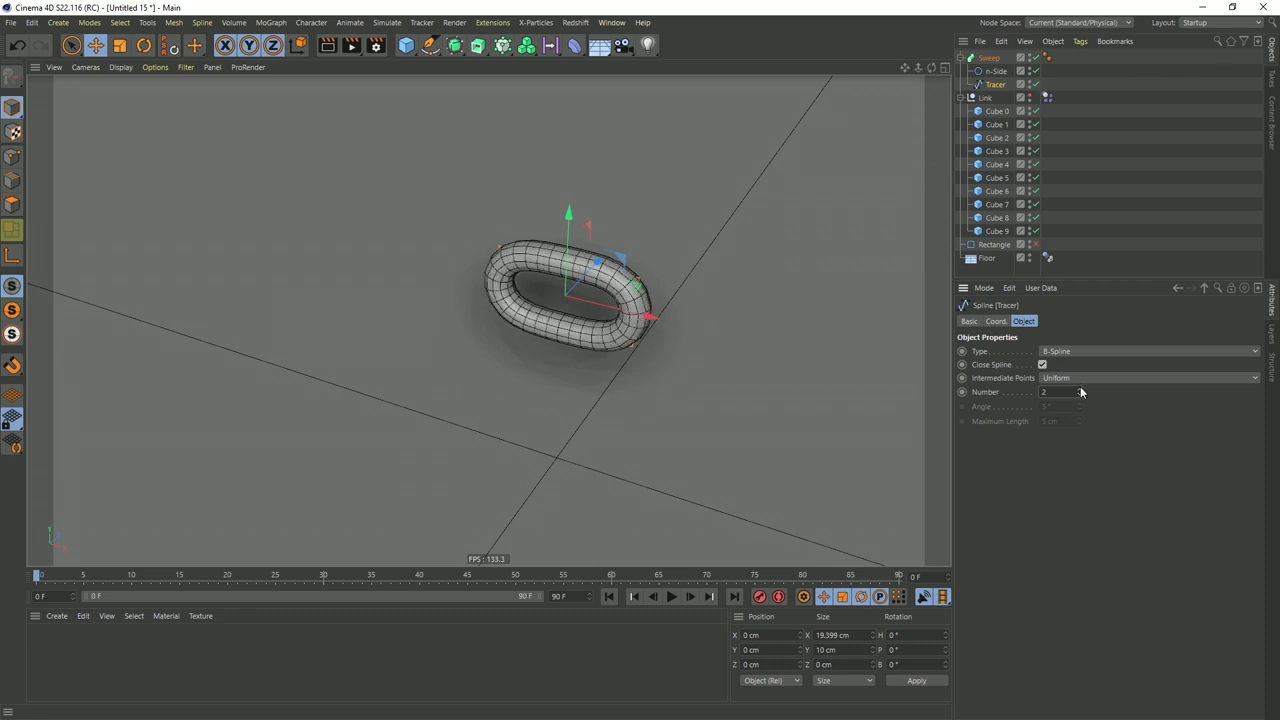
pyautogui.click(1079, 395)
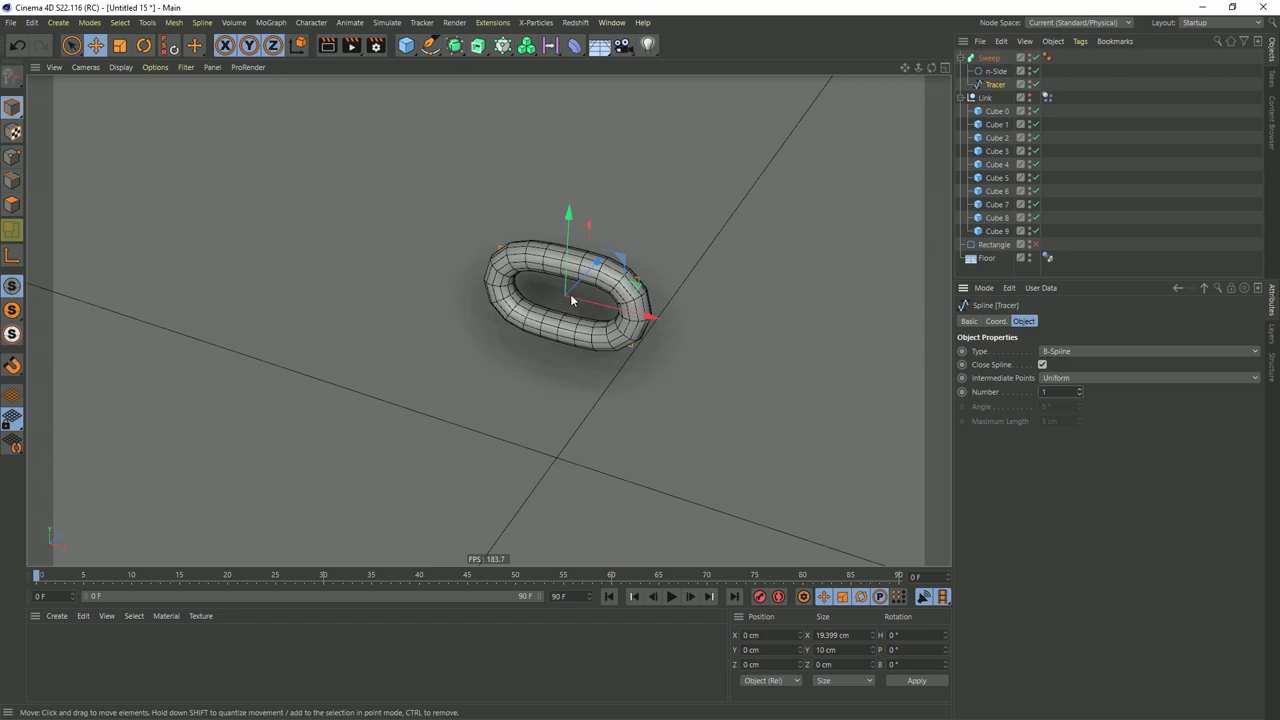
pyautogui.keyDown('alt'); pyautogui.moveTo(569, 300); pyautogui.dragTo(596, 300); pyautogui.keyUp('alt')
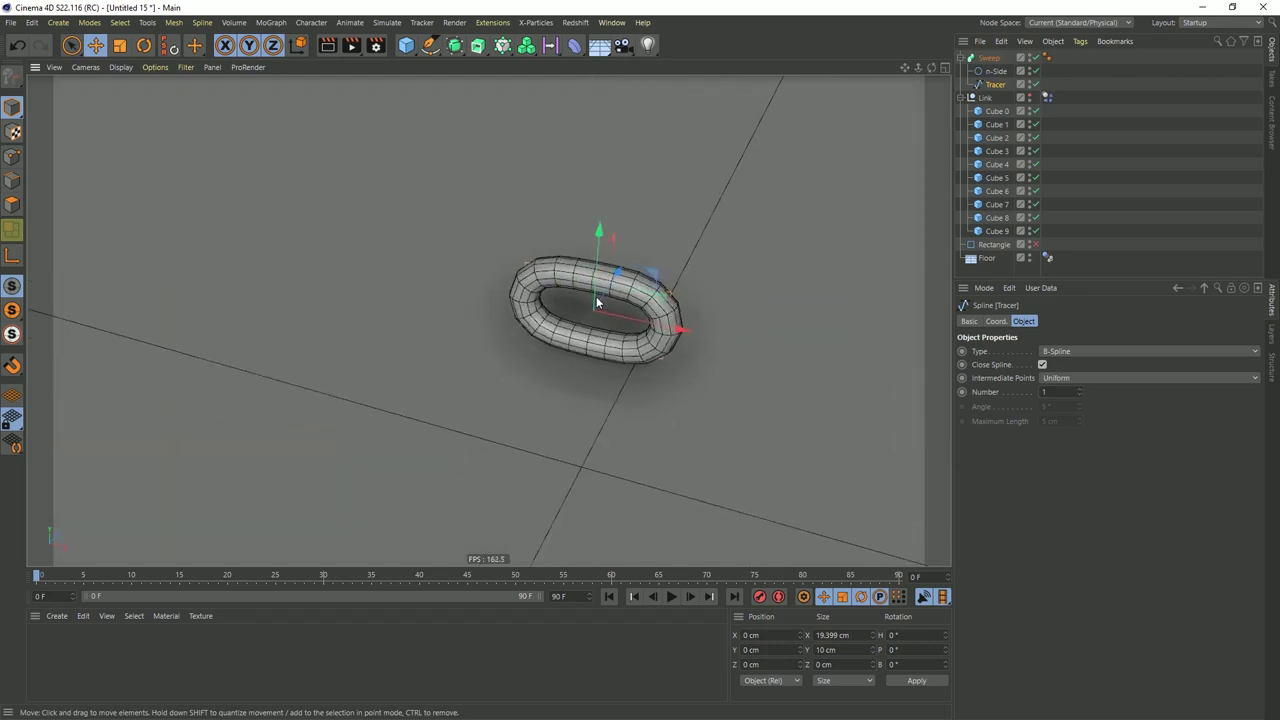
pyautogui.click(963, 59)
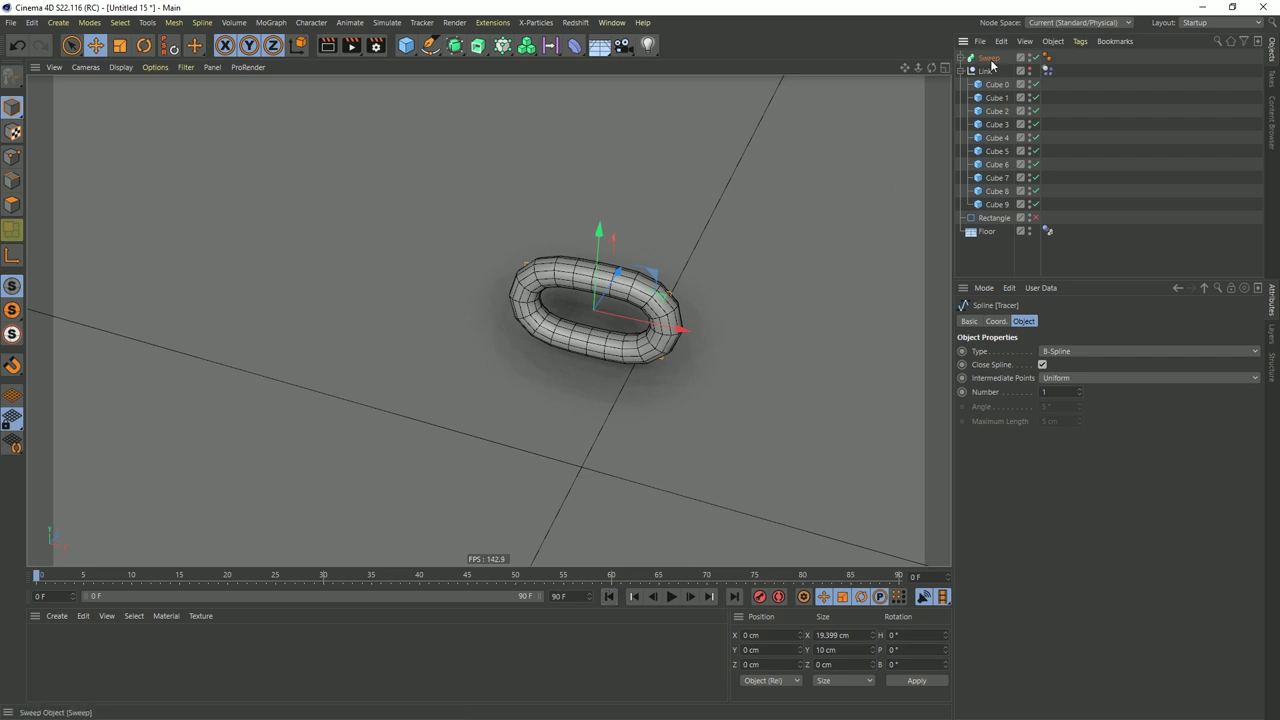
# Move the Sweep ring into the Link null and view Link's Dynamics Body collision settings
pyautogui.moveTo(989, 60); pyautogui.dragTo(995, 80)
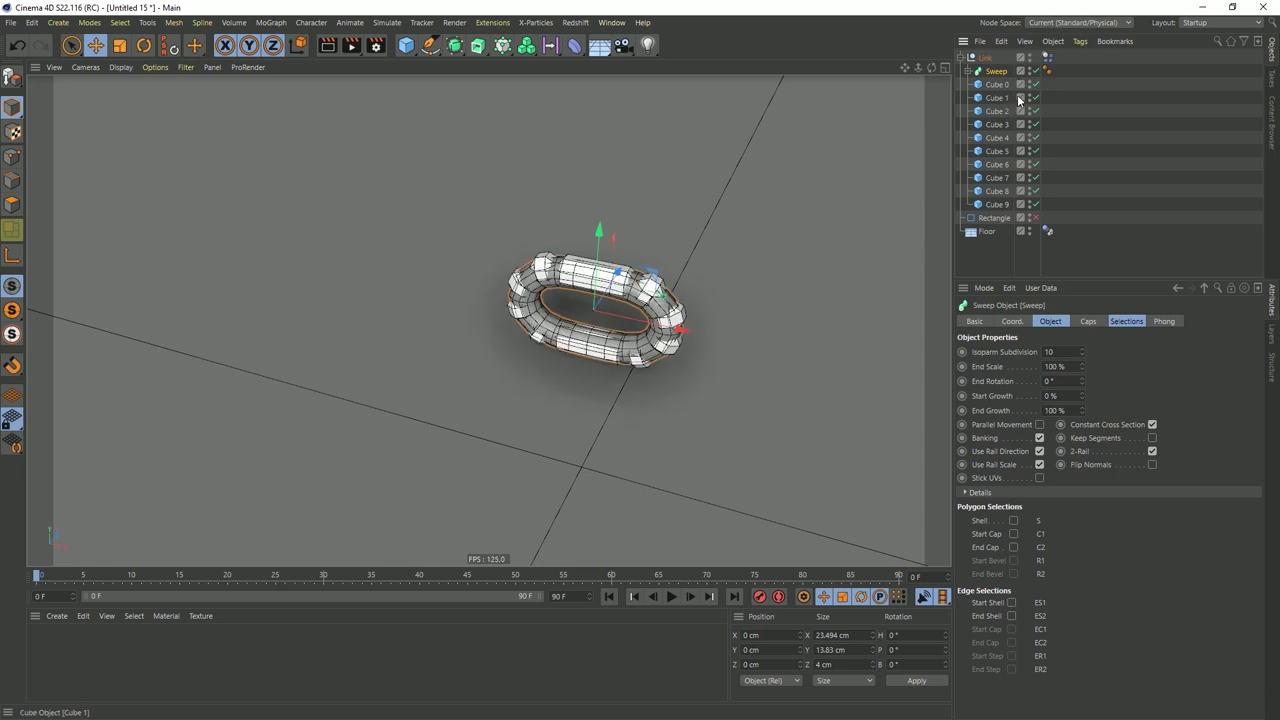
pyautogui.click(997, 86)
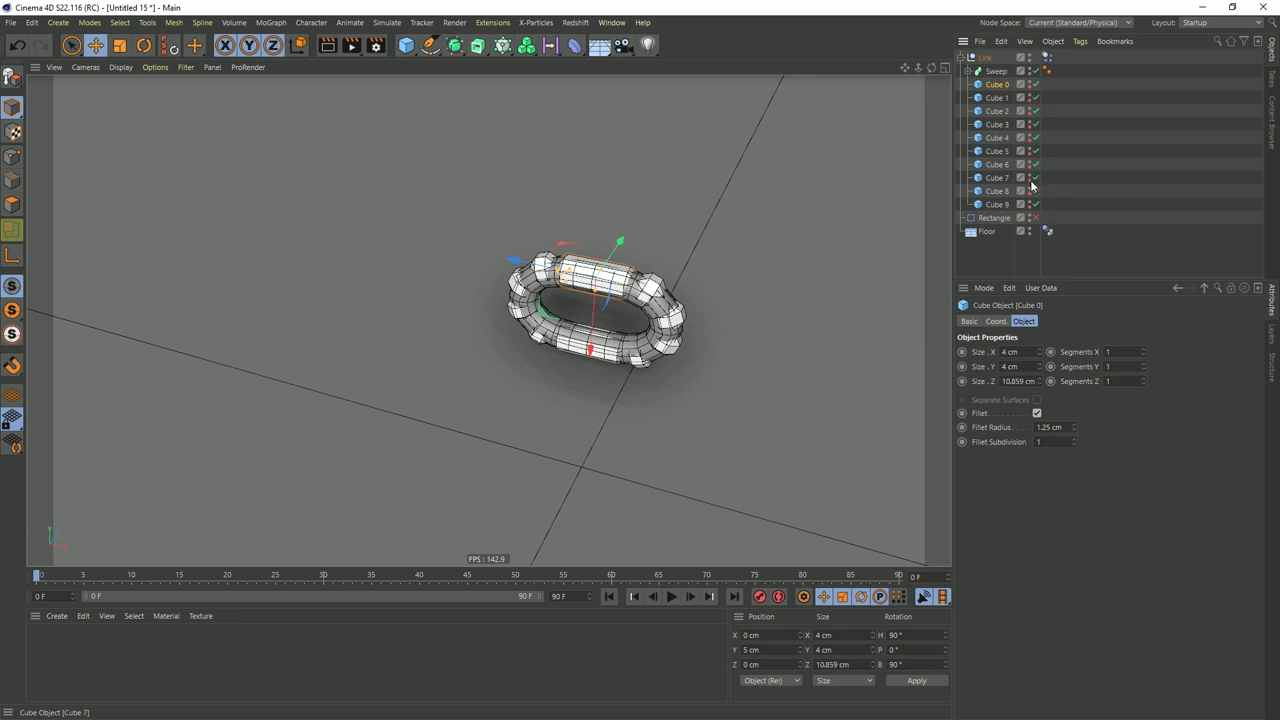
pyautogui.click(1034, 217)
pyautogui.click(994, 72)
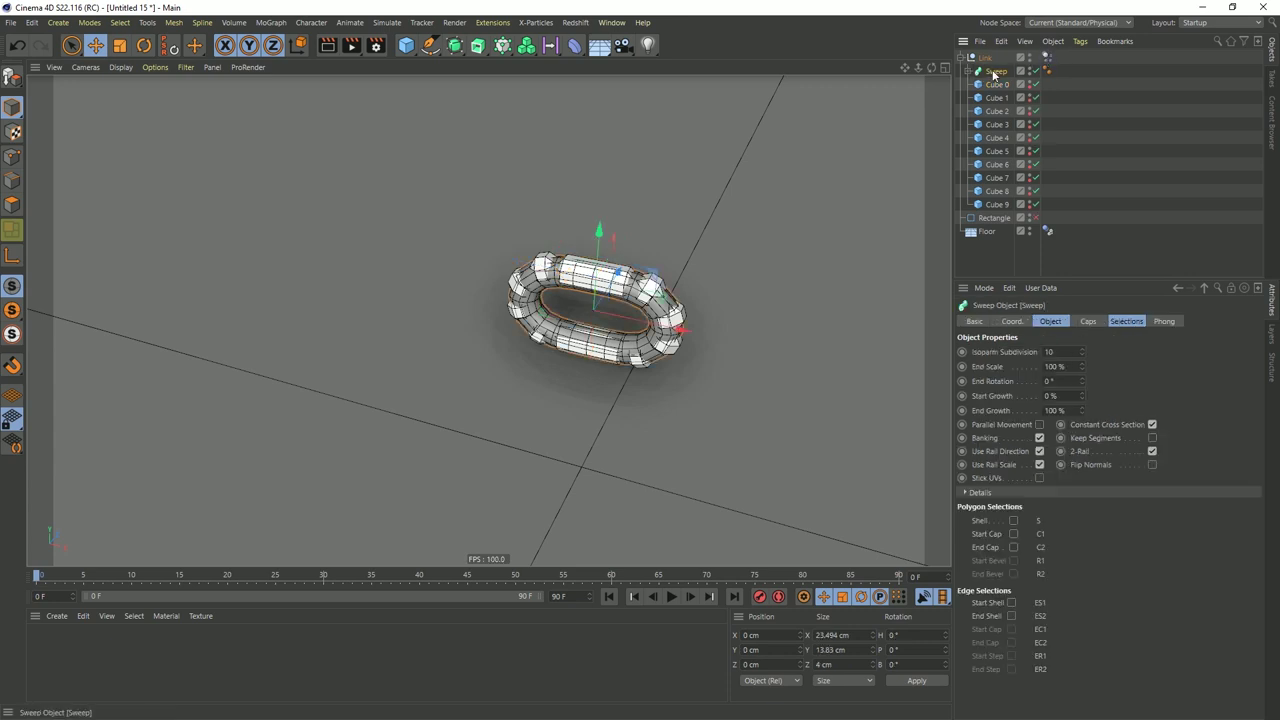
pyautogui.click(1047, 57)
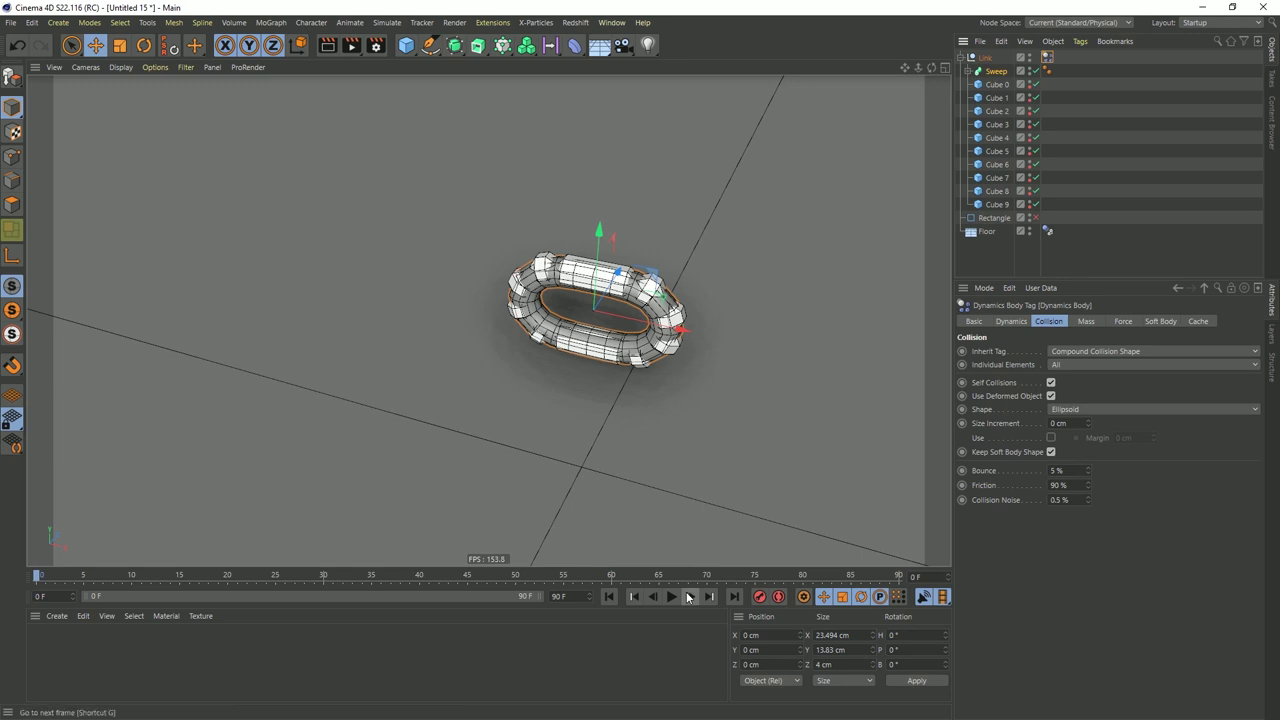
# Add a Rigid Body tag to the Sweep ring and uncheck its Enabled option
pyautogui.rightClick(997, 71)
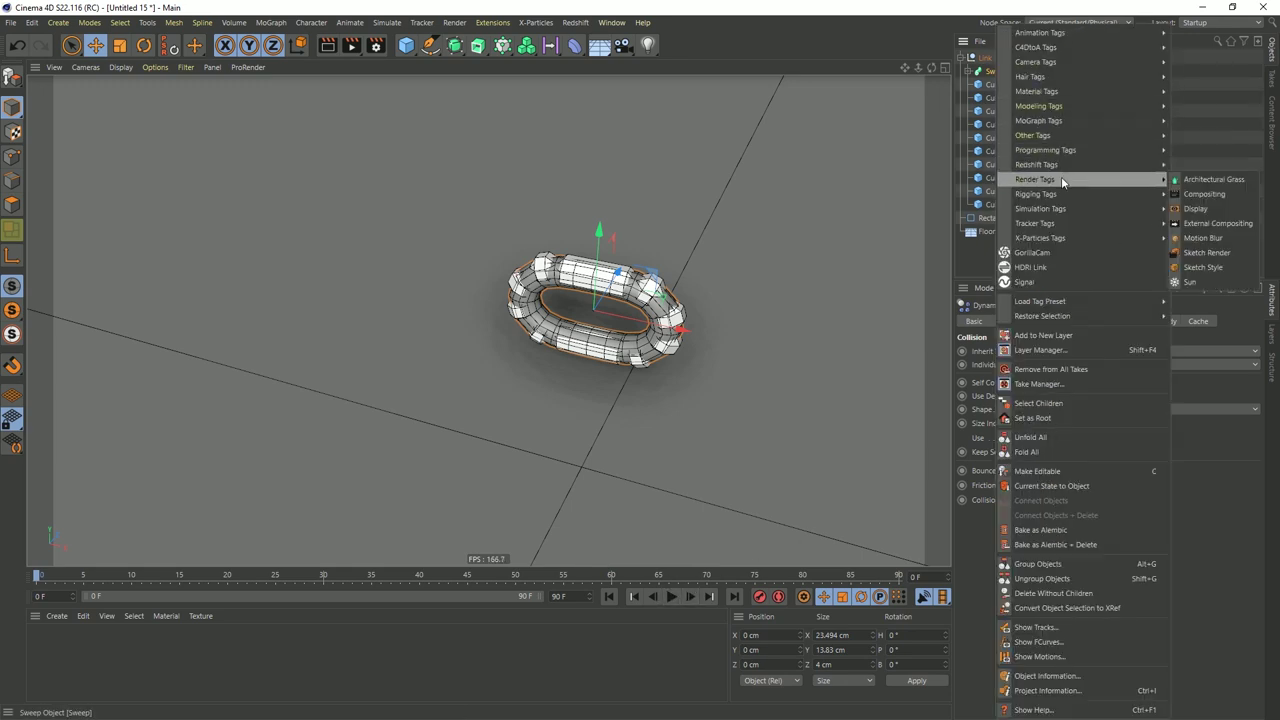
pyautogui.moveTo(1035, 196)
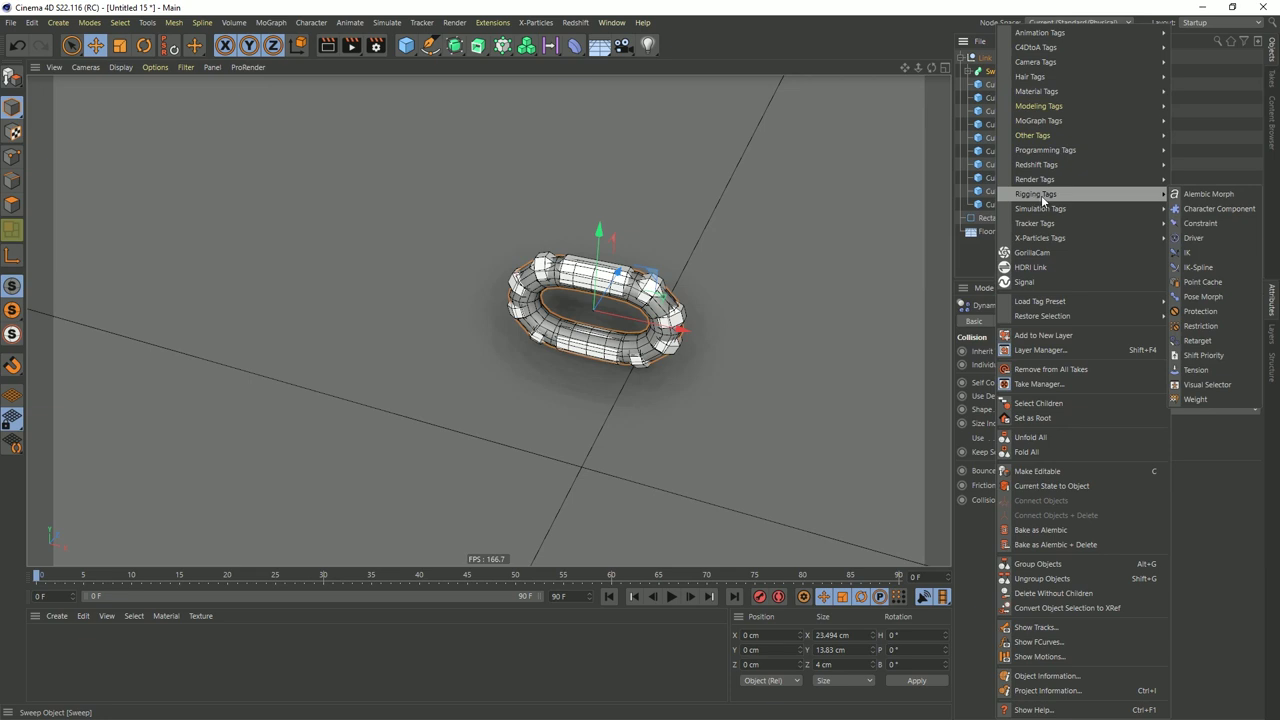
pyautogui.click(1208, 209)
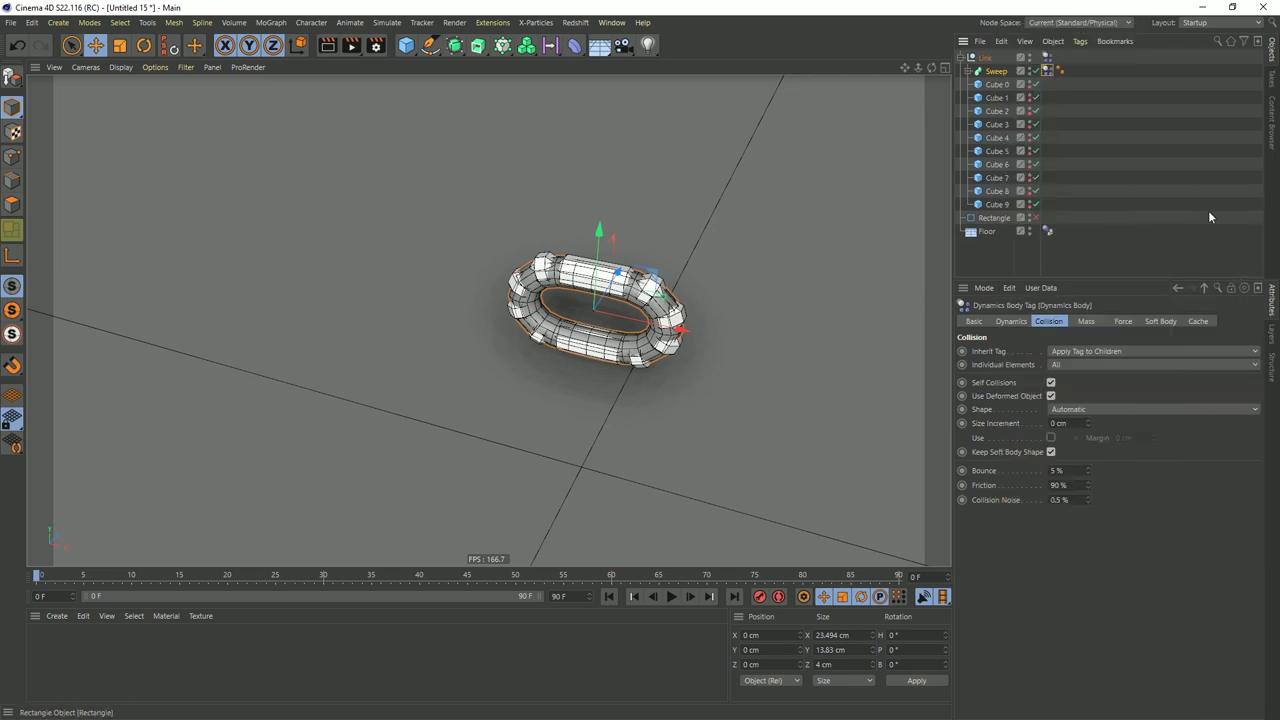
pyautogui.click(1010, 321)
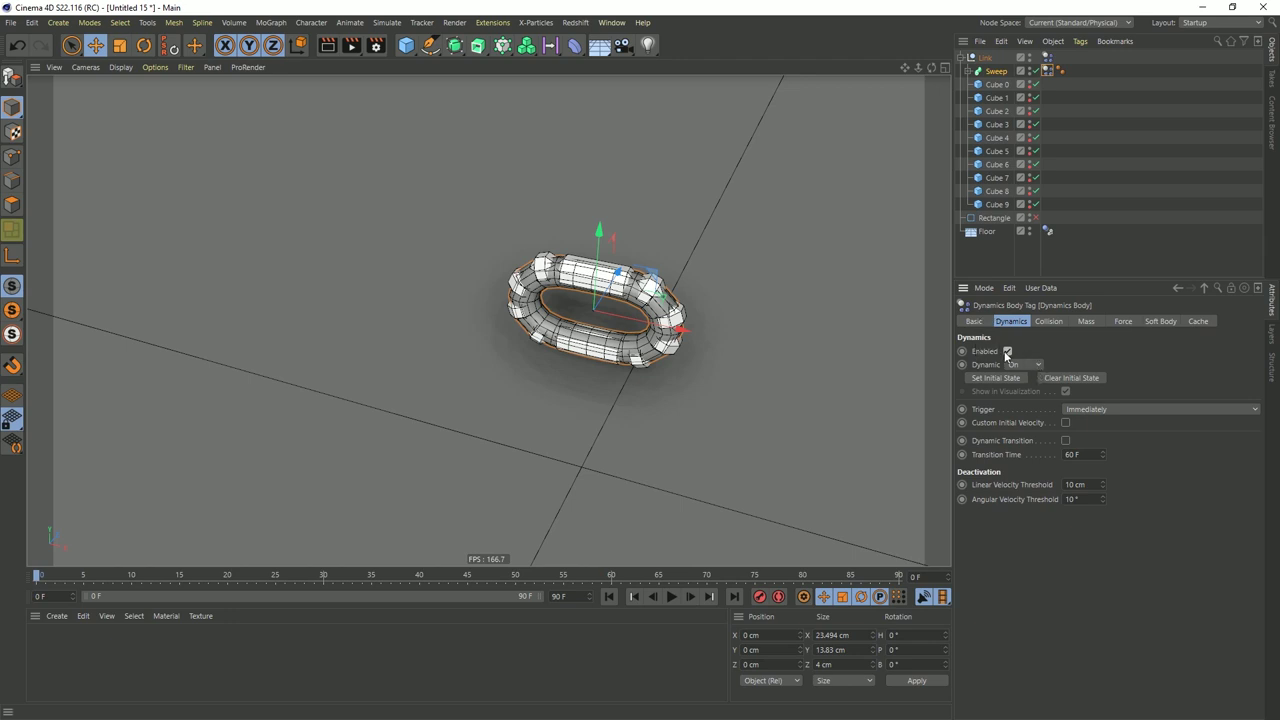
pyautogui.click(1008, 352)
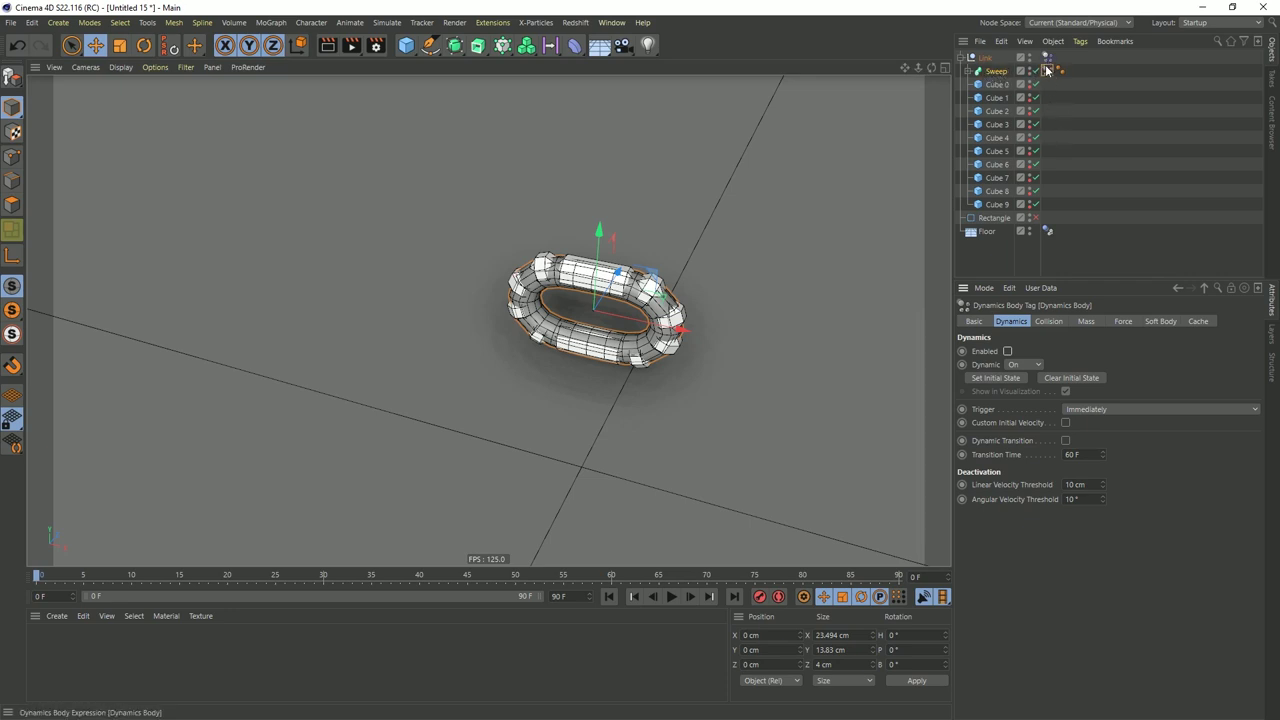
# Step three frames, view the ring from above, then play and rewind the simulation
pyautogui.click(690, 597)
pyautogui.click(692, 597)
pyautogui.click(692, 597)
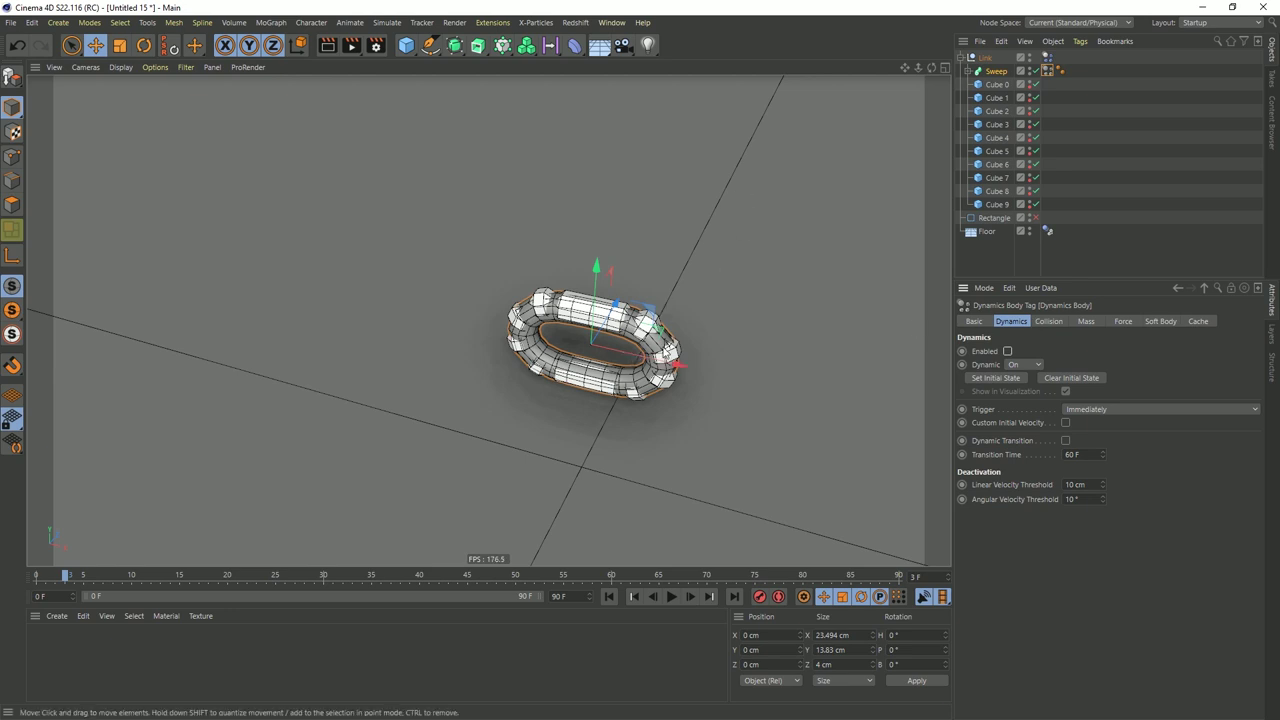
pyautogui.keyDown('alt'); pyautogui.moveTo(667, 353); pyautogui.dragTo(705, 250); pyautogui.keyUp('alt')
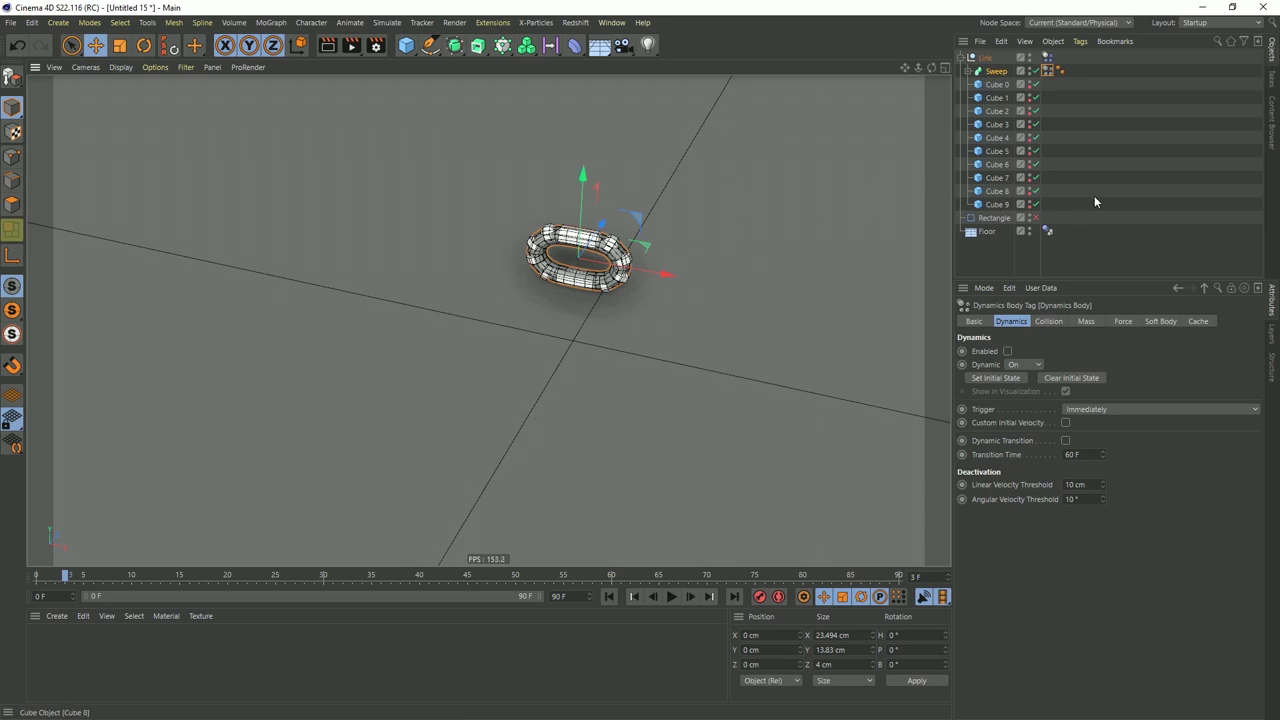
pyautogui.click(1078, 103)
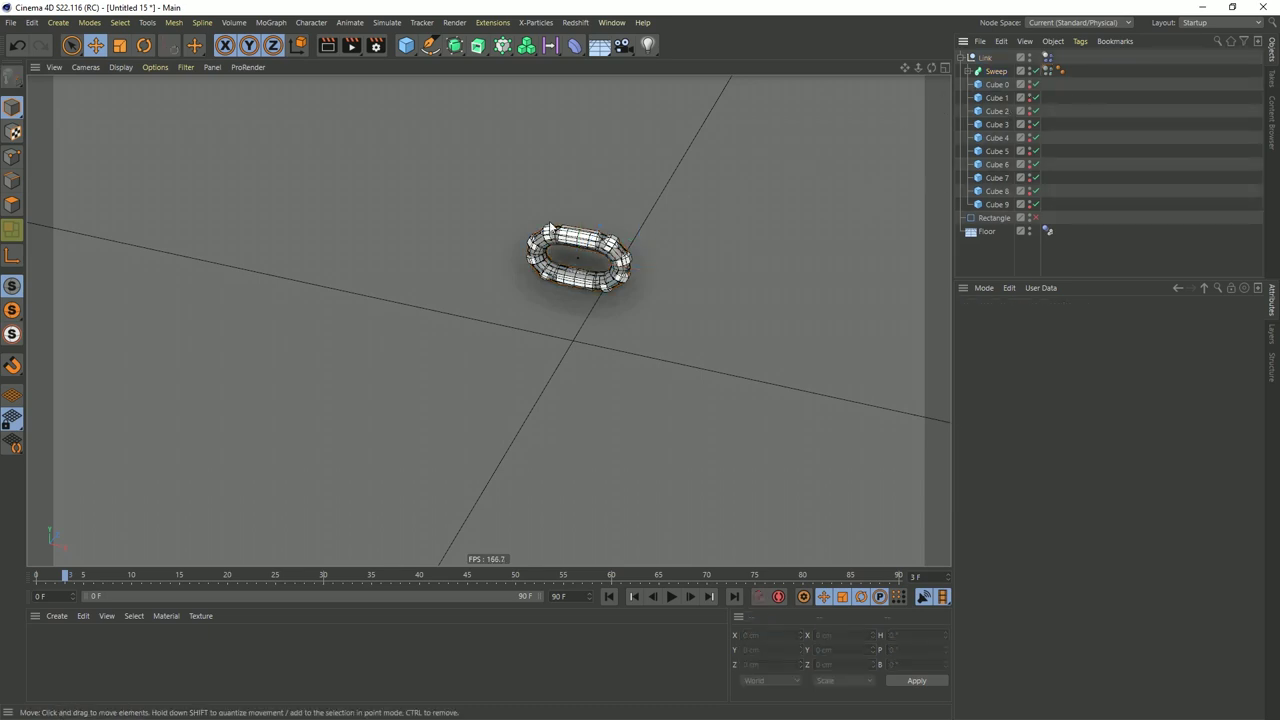
pyautogui.click(1008, 86)
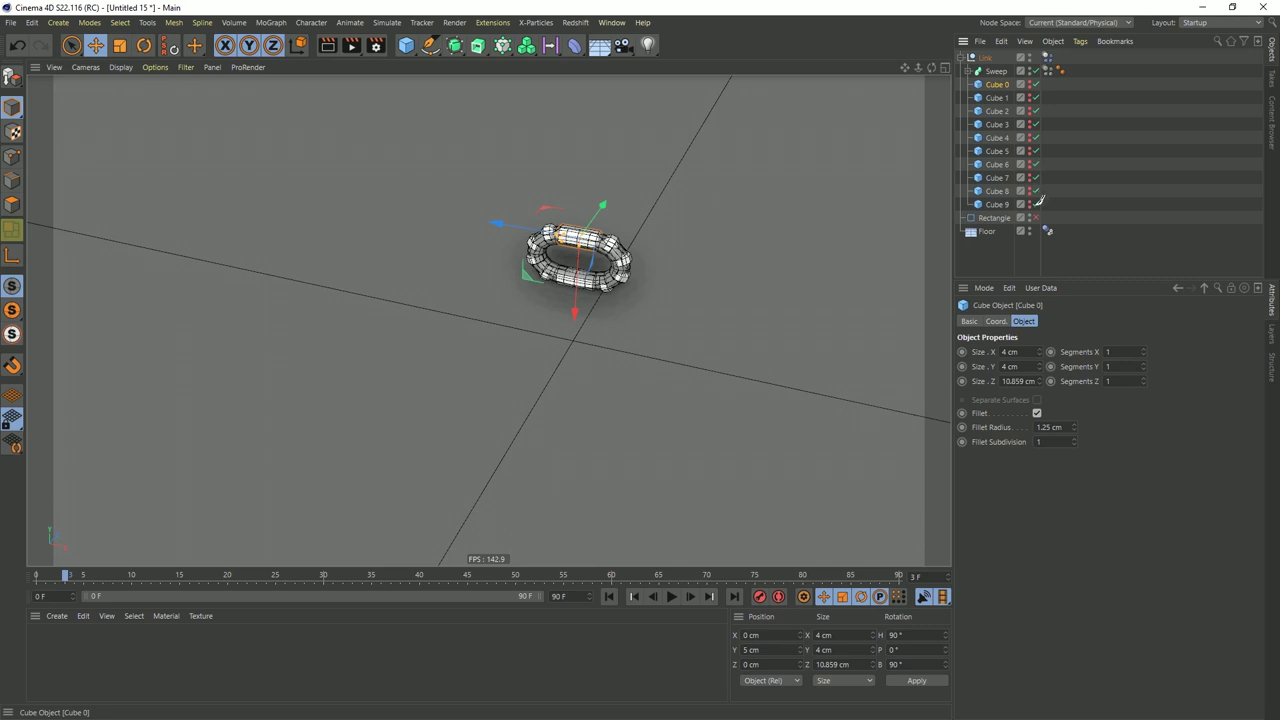
pyautogui.click(1074, 203)
pyautogui.click(670, 597)
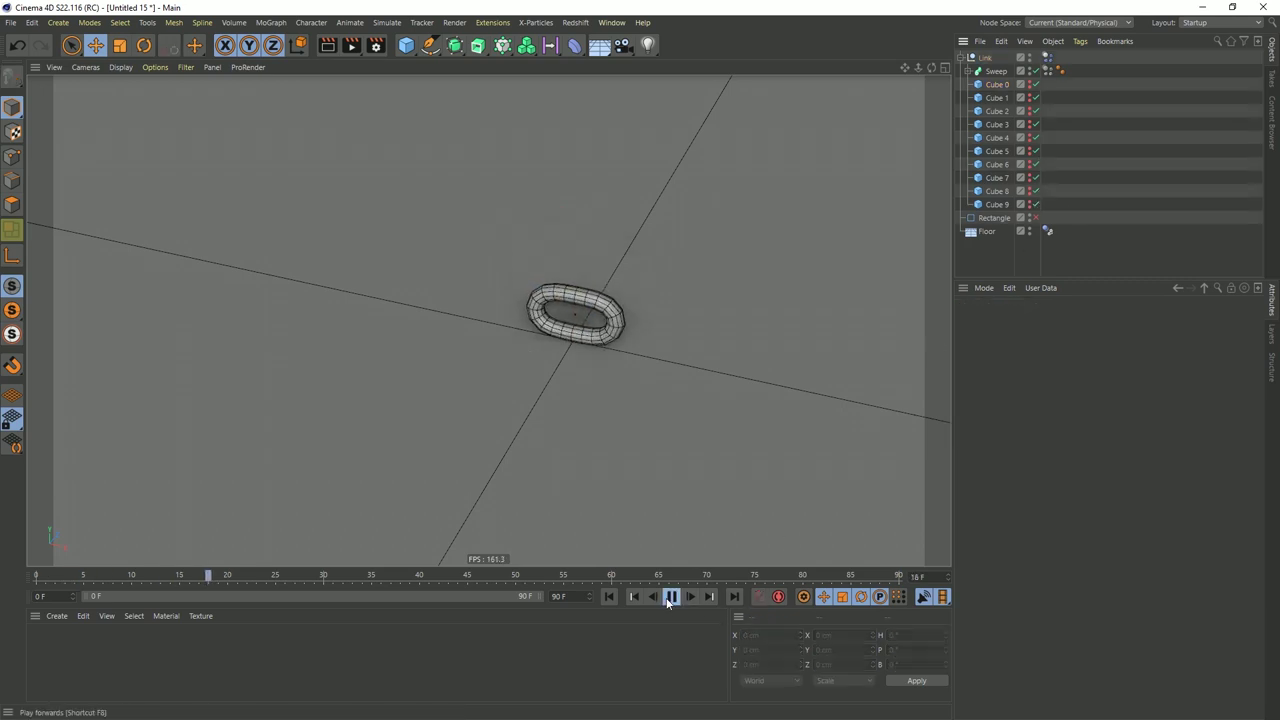
pyautogui.click(670, 597)
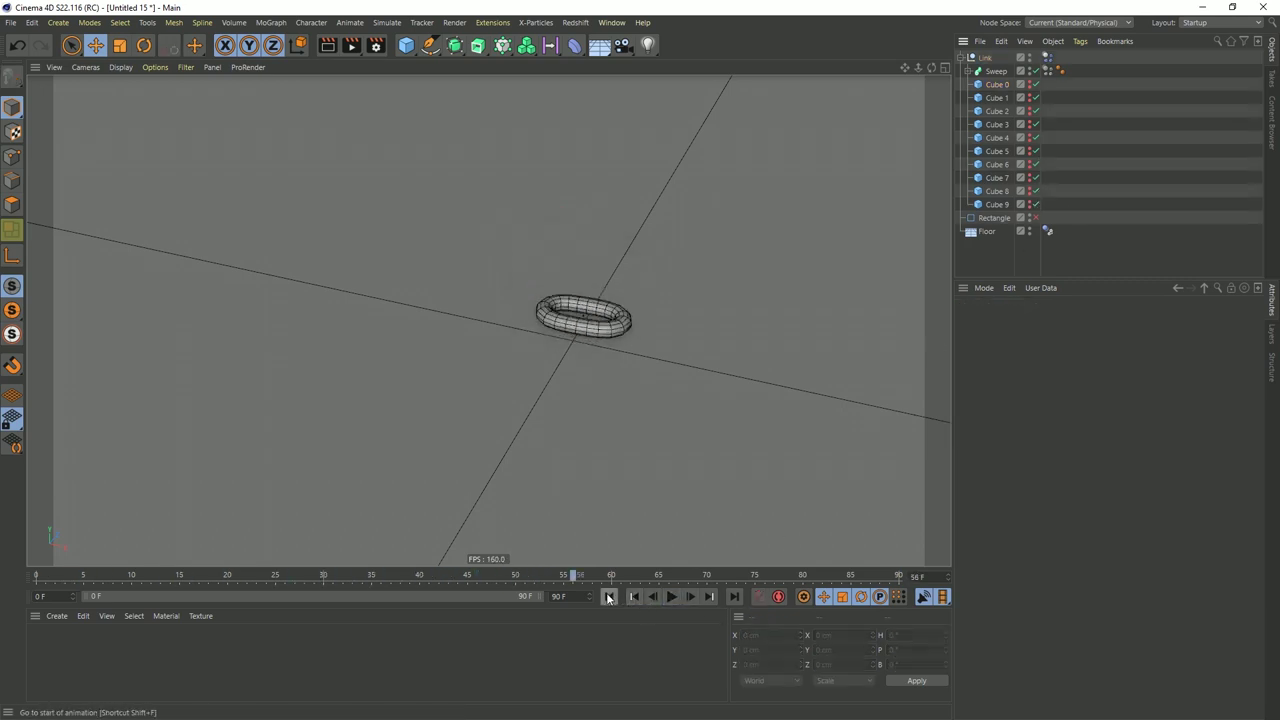
pyautogui.click(609, 597)
# Save the scene as [2b]ChainBreak.c4d, replacing the [2a] prefix
pyautogui.hotkey('ctrl', 's')
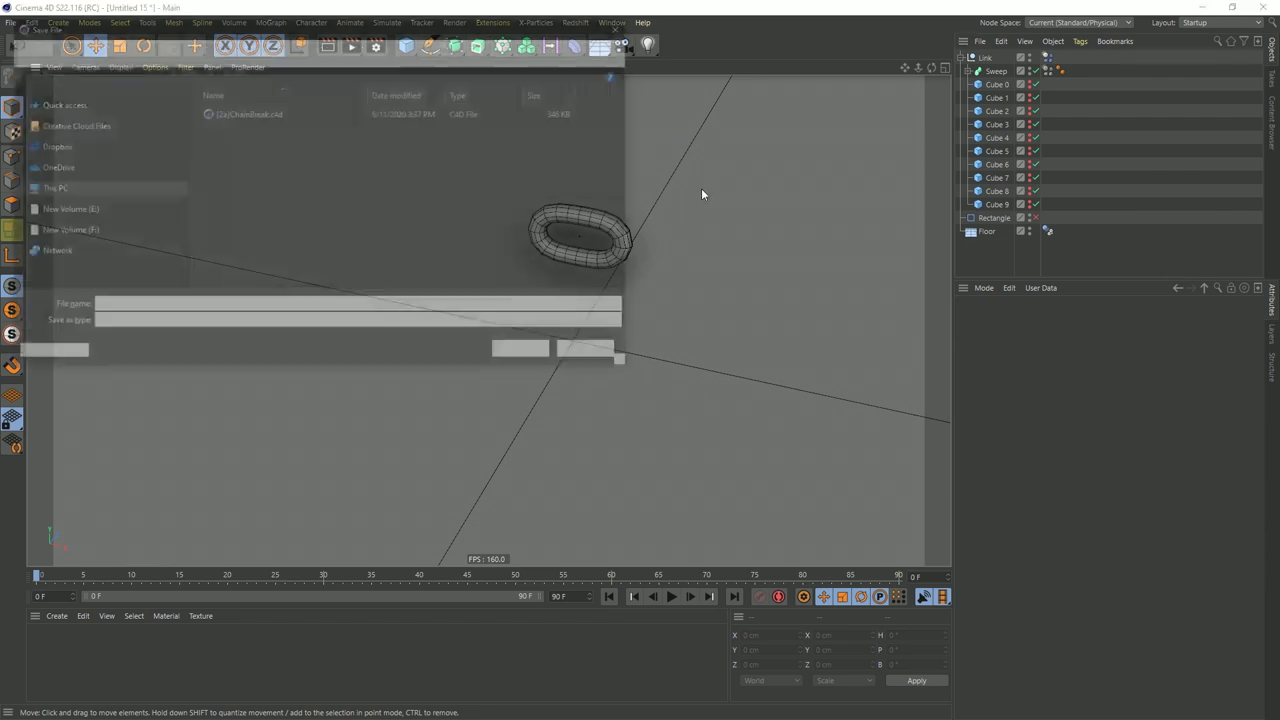
pyautogui.click(244, 112)
pyautogui.click(104, 307)
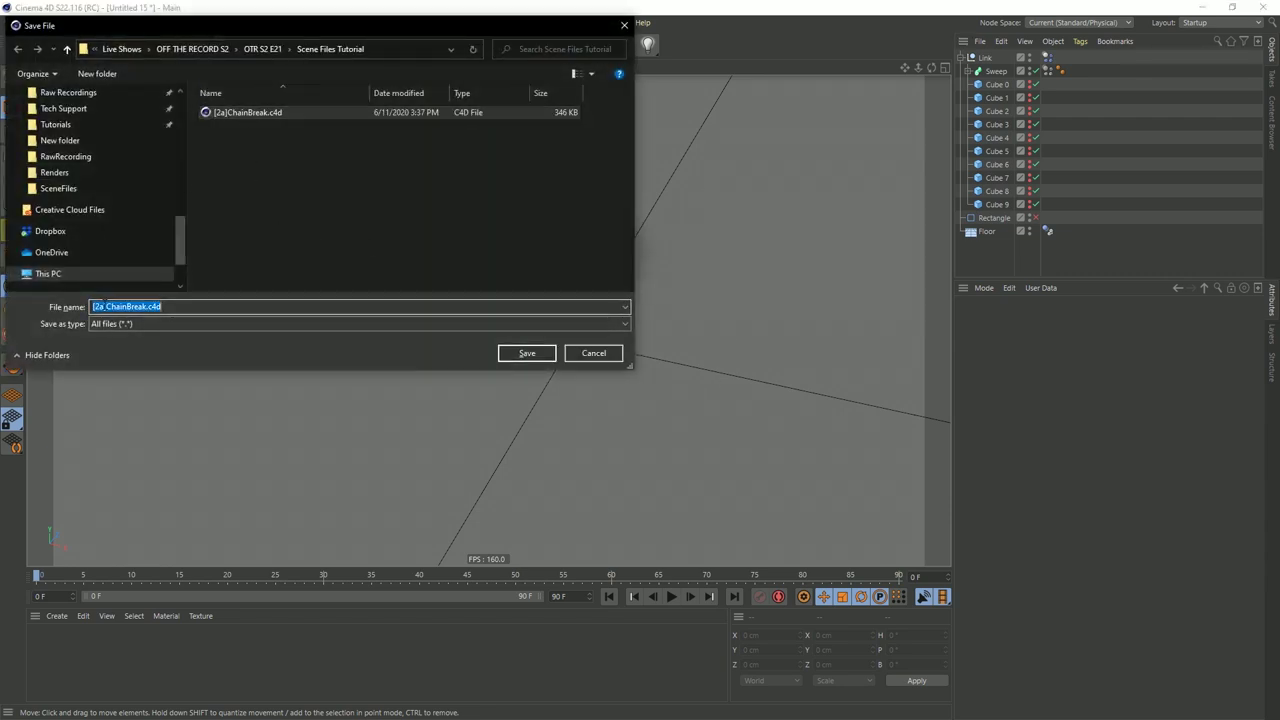
pyautogui.click(104, 307)
pyautogui.press('BackSpace')
pyautogui.write('b')
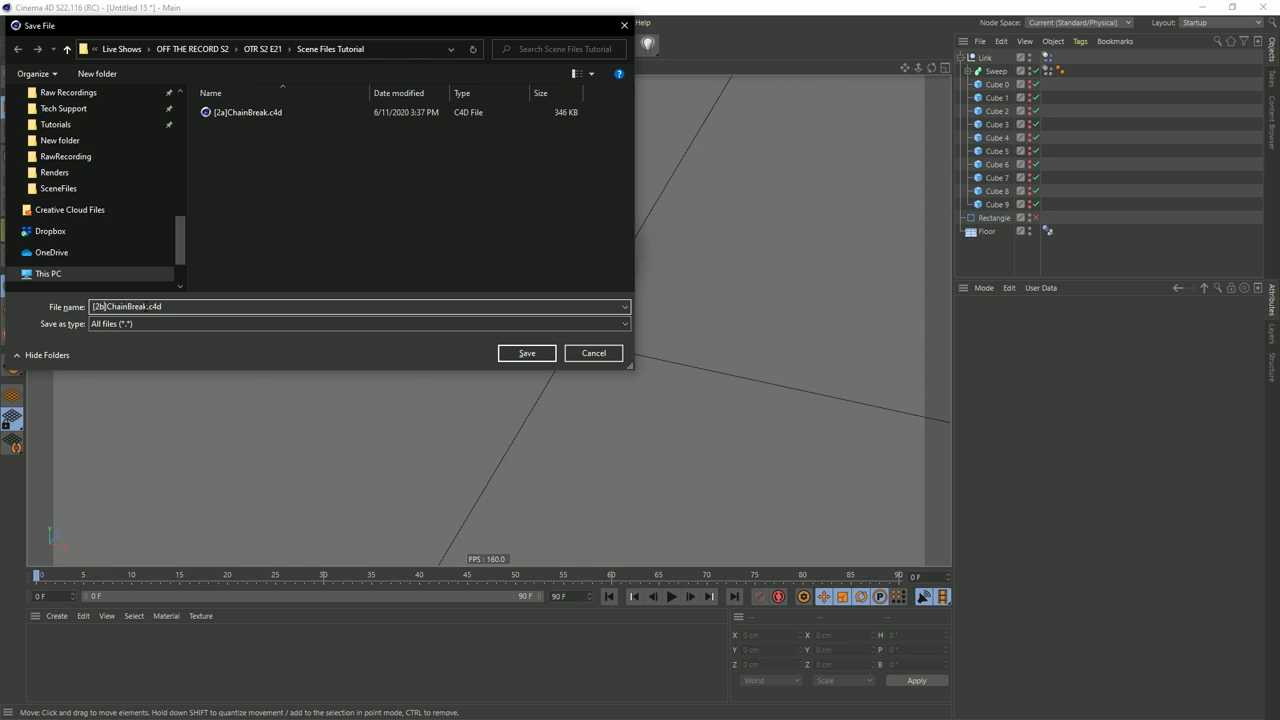
pyautogui.press('Return')
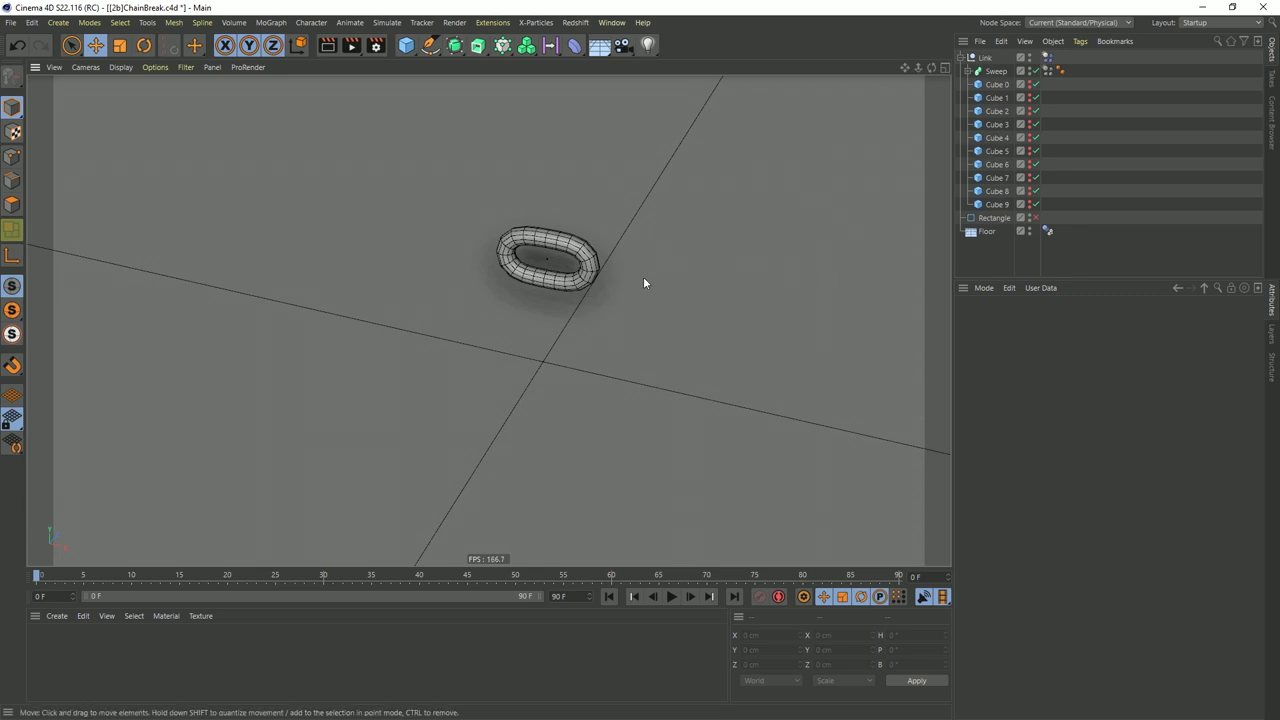
# Collapse Link, duplicate it, and name the copy 'Static Link'
pyautogui.click(985, 58)
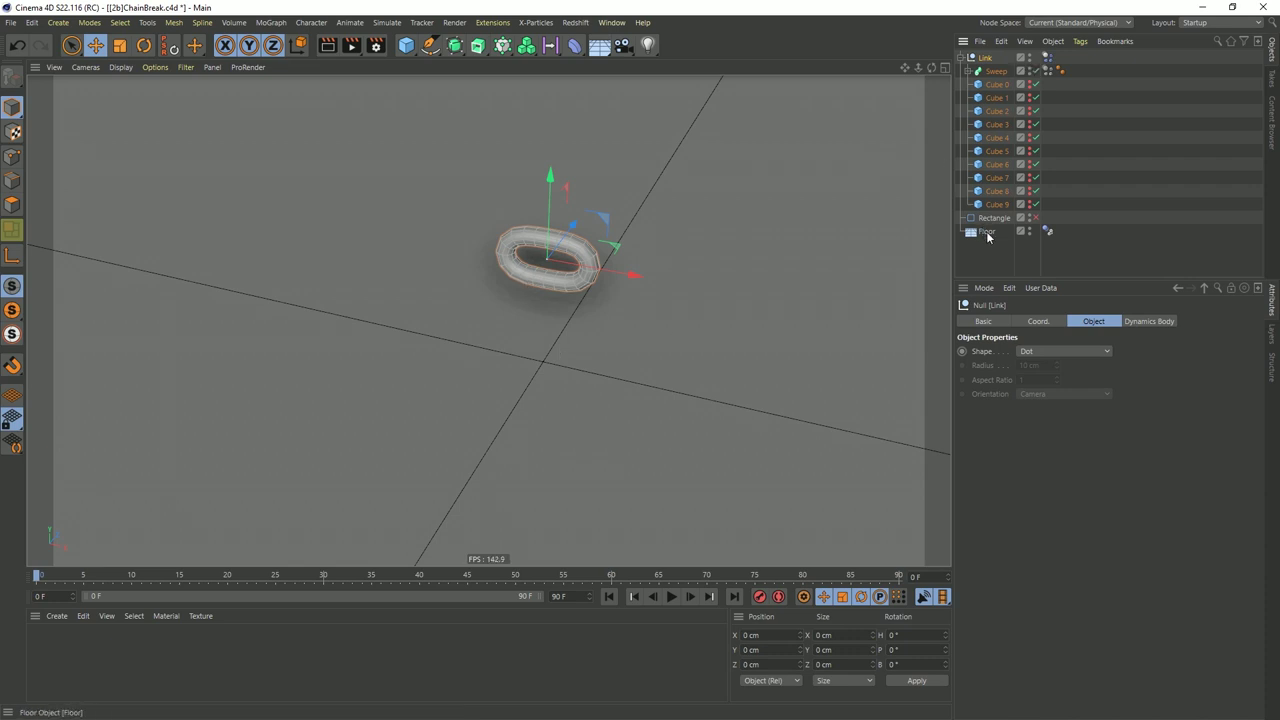
pyautogui.click(960, 58)
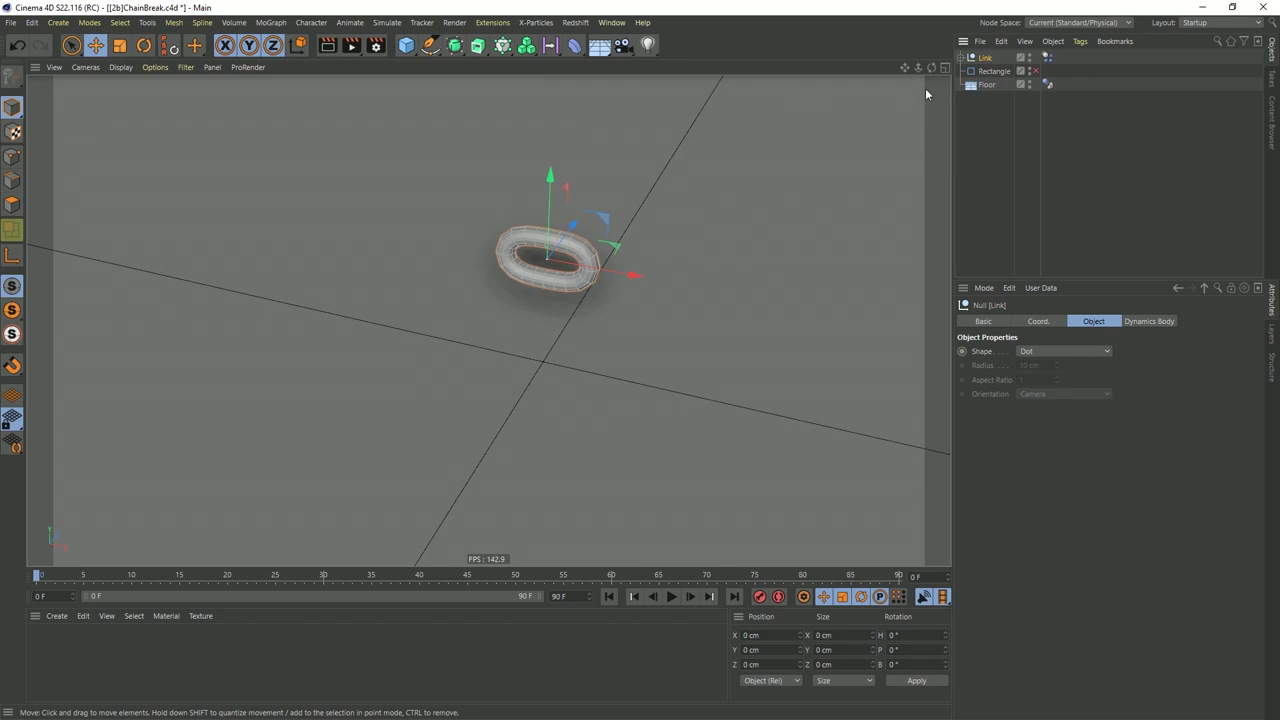
pyautogui.hotkey('ctrl', 'c')
pyautogui.hotkey('ctrl', 'v')
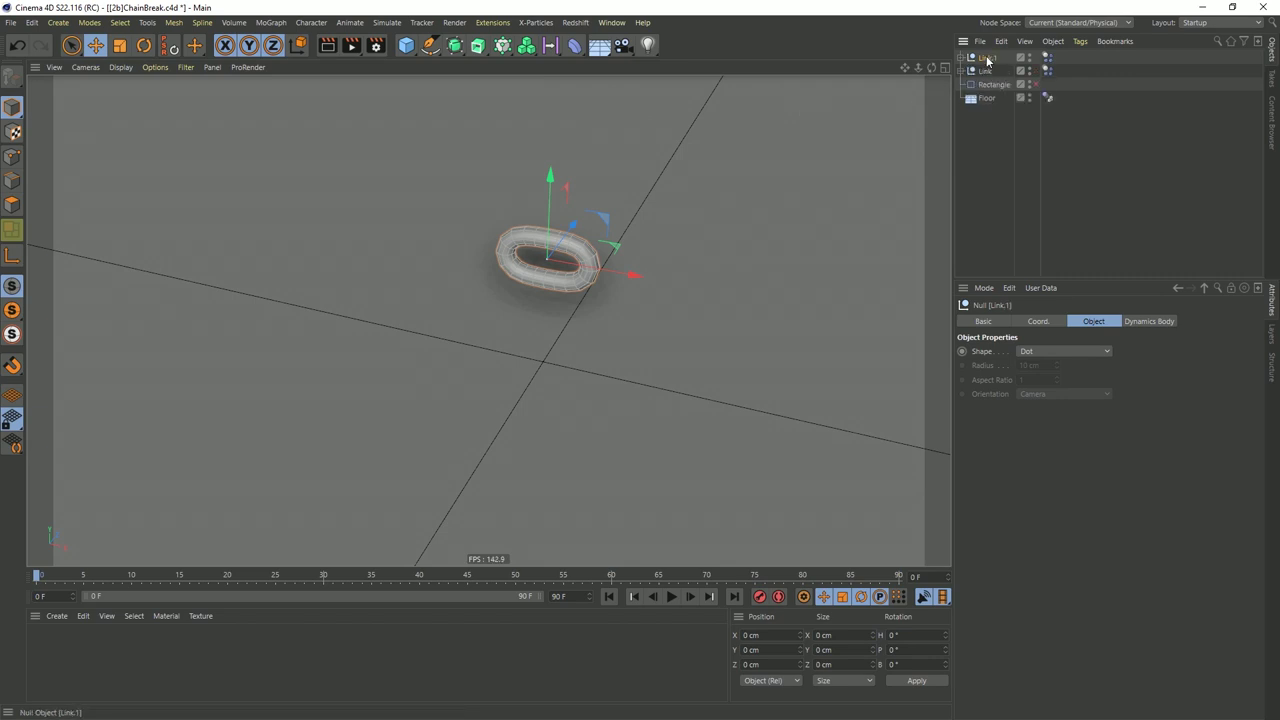
pyautogui.doubleClick(987, 58)
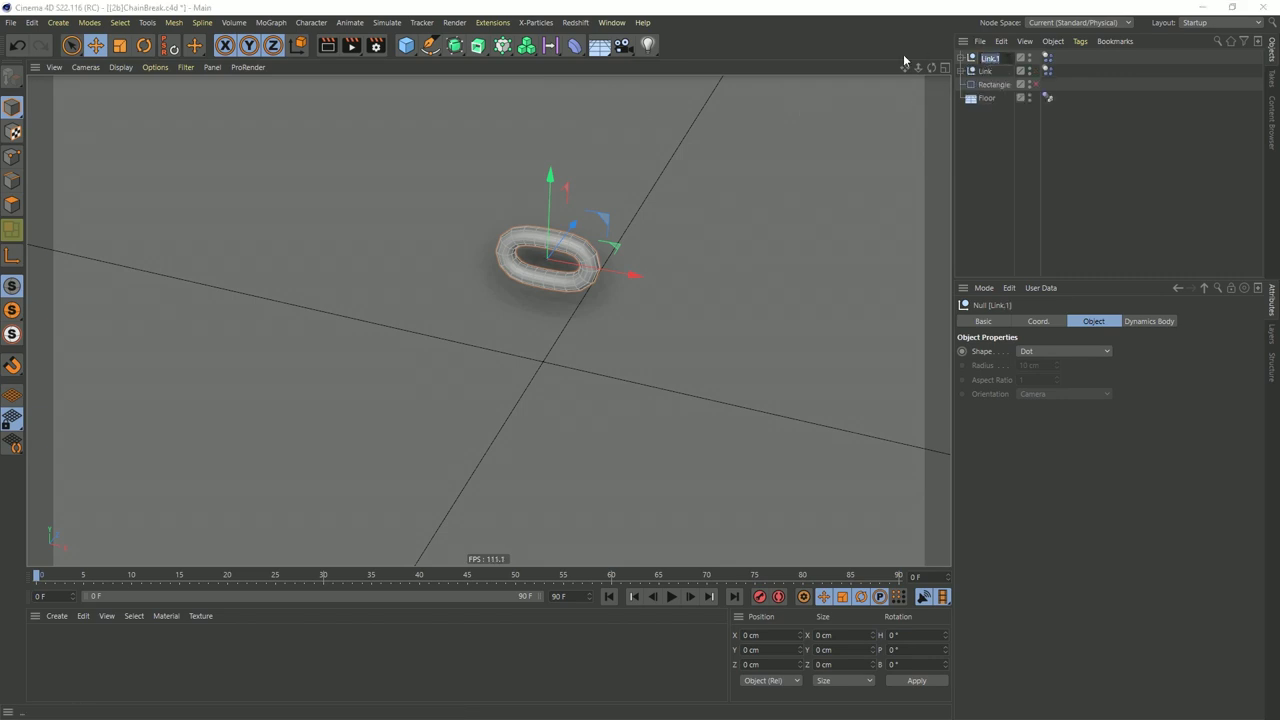
pyautogui.write('Static Link')
pyautogui.press('Return')
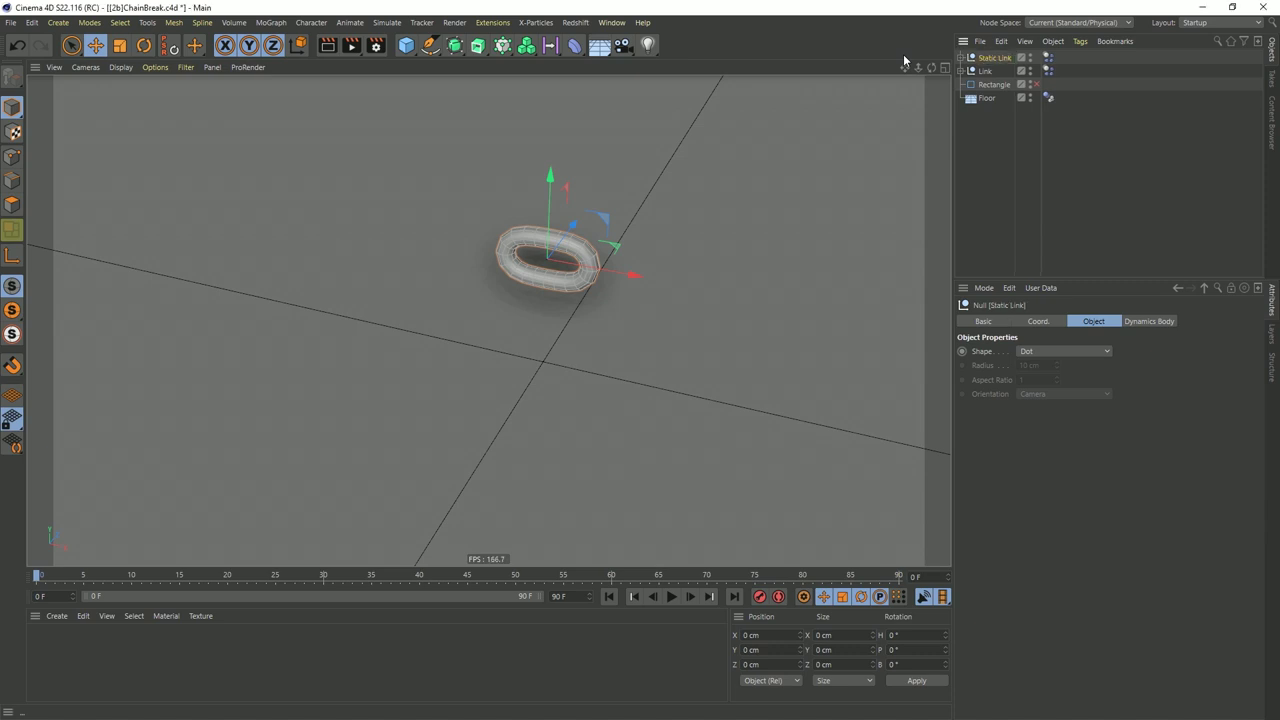
# Set Static Link's Dynamics Body Dynamic option to Off
pyautogui.click(1048, 57)
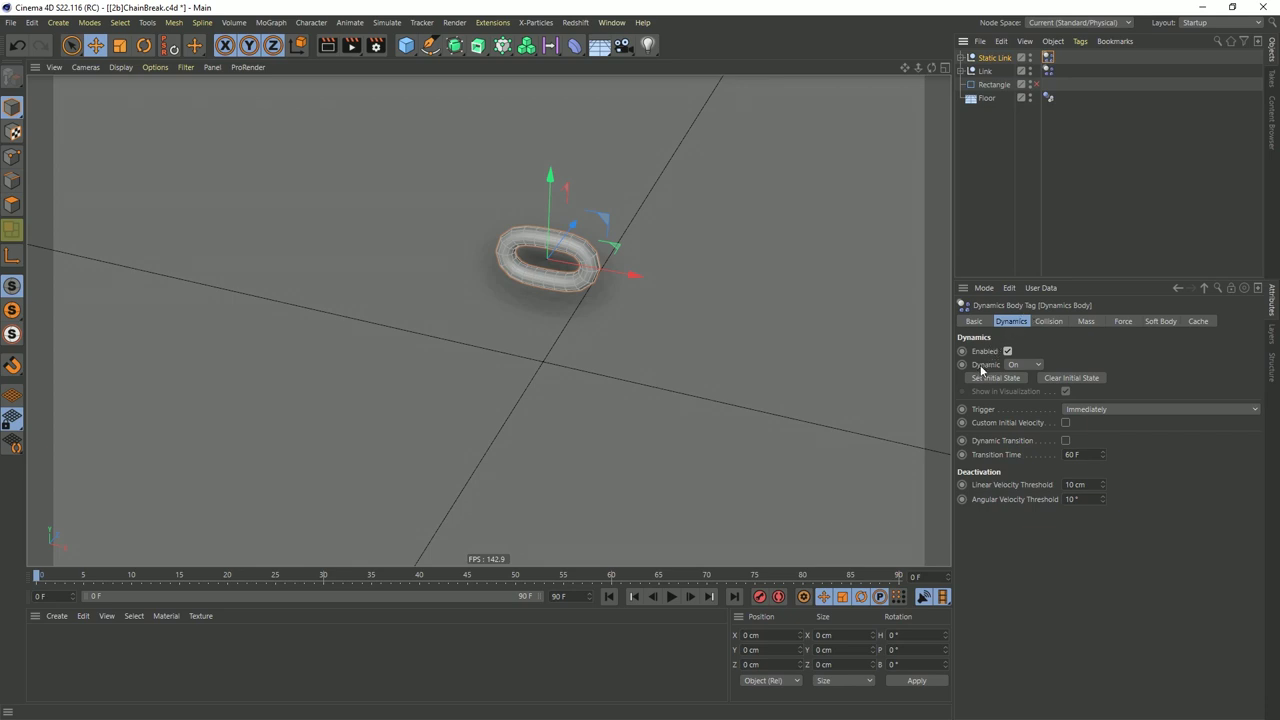
pyautogui.click(1022, 364)
pyautogui.click(1020, 368)
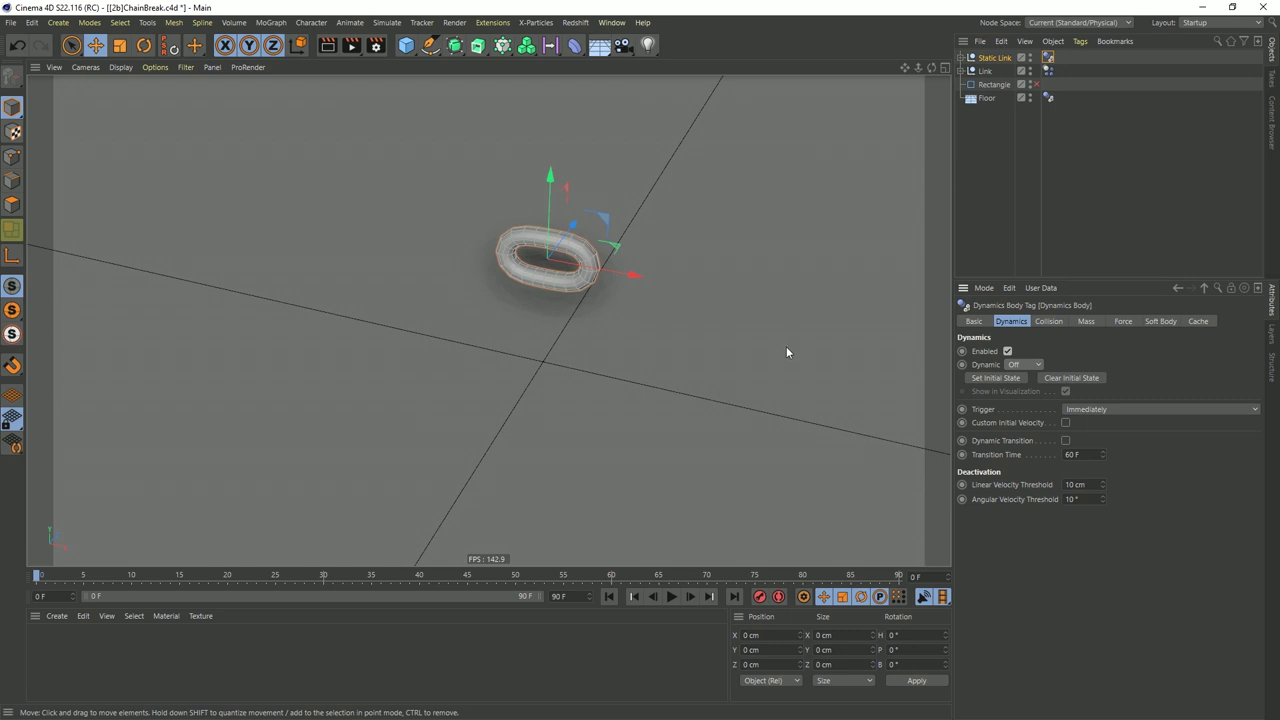
# Rotate Static Link 90° in pitch and slide it along X to interlock with Link
pyautogui.click(918, 650)
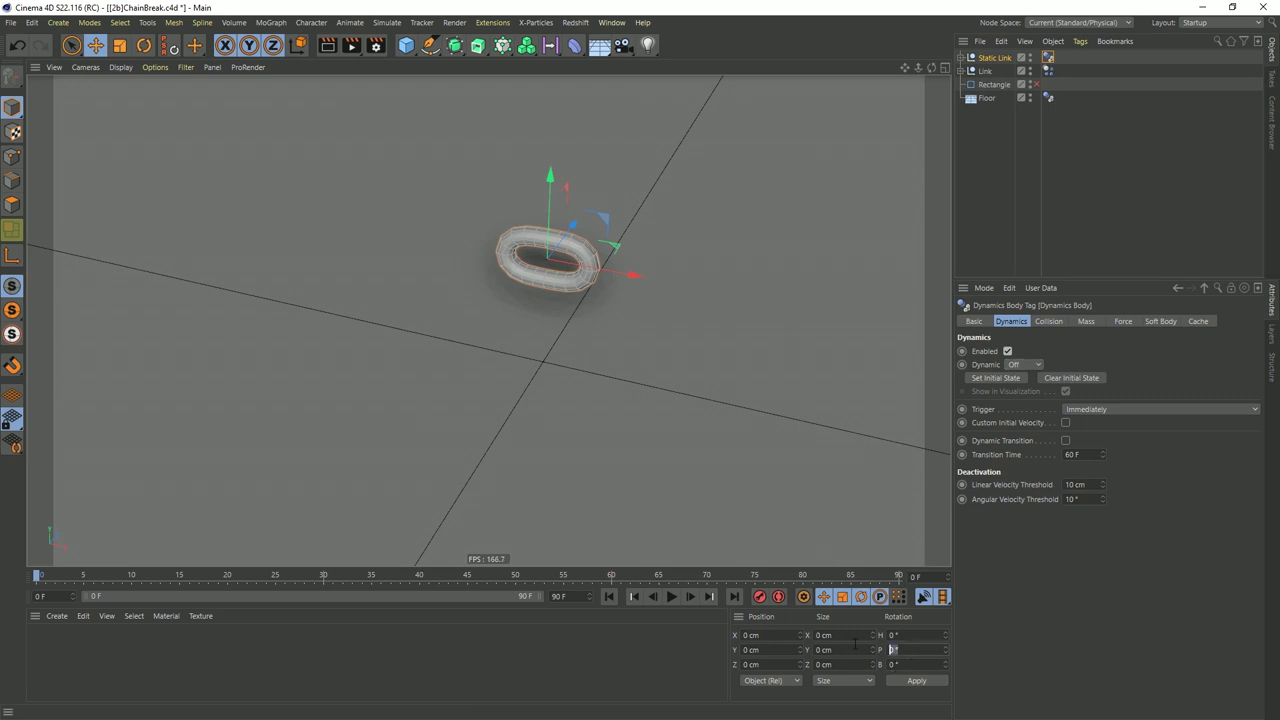
pyautogui.click(914, 681)
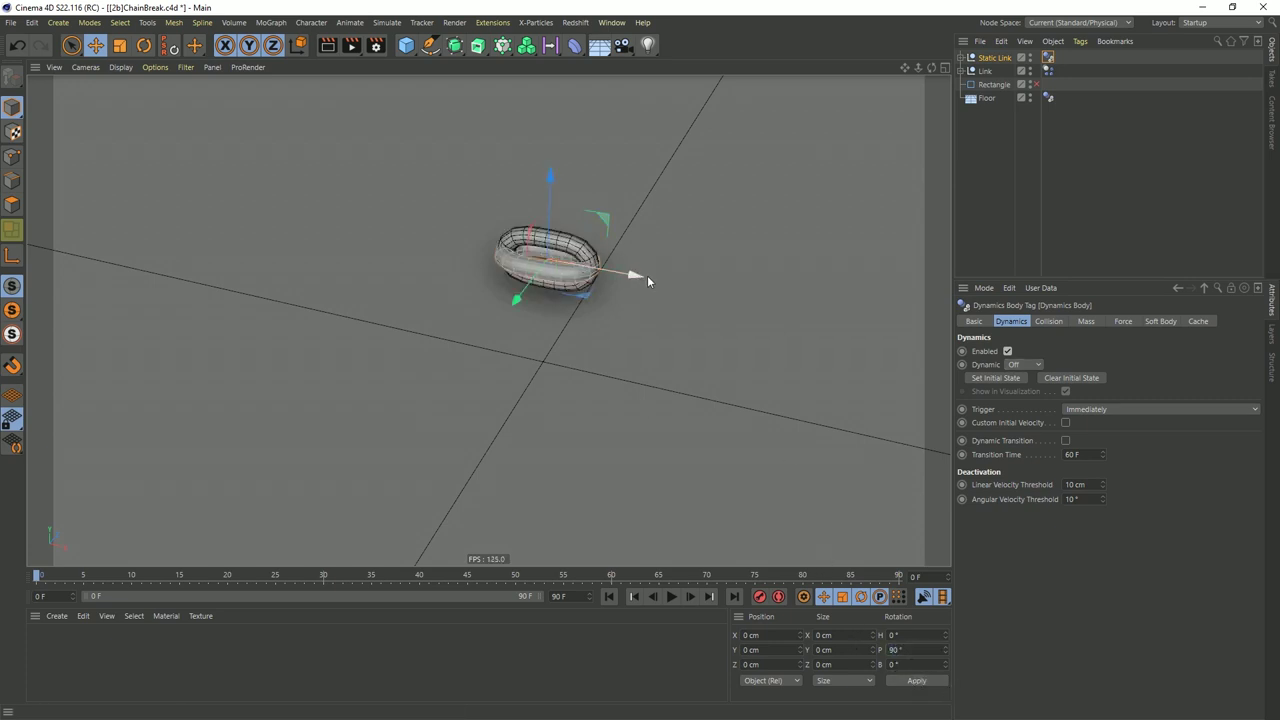
pyautogui.moveTo(640, 276); pyautogui.dragTo(585, 285)
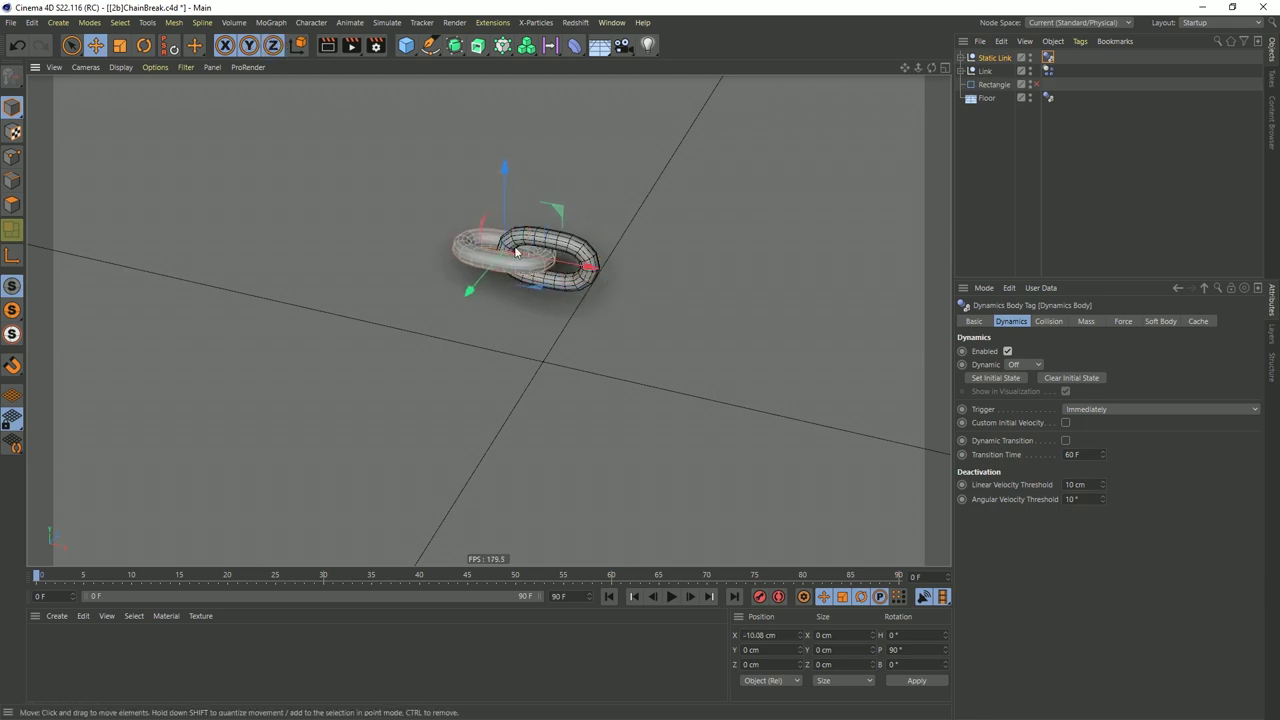
# Test the two-link chain in playback, rewind to frame 0, and select Floor
pyautogui.click(672, 597)
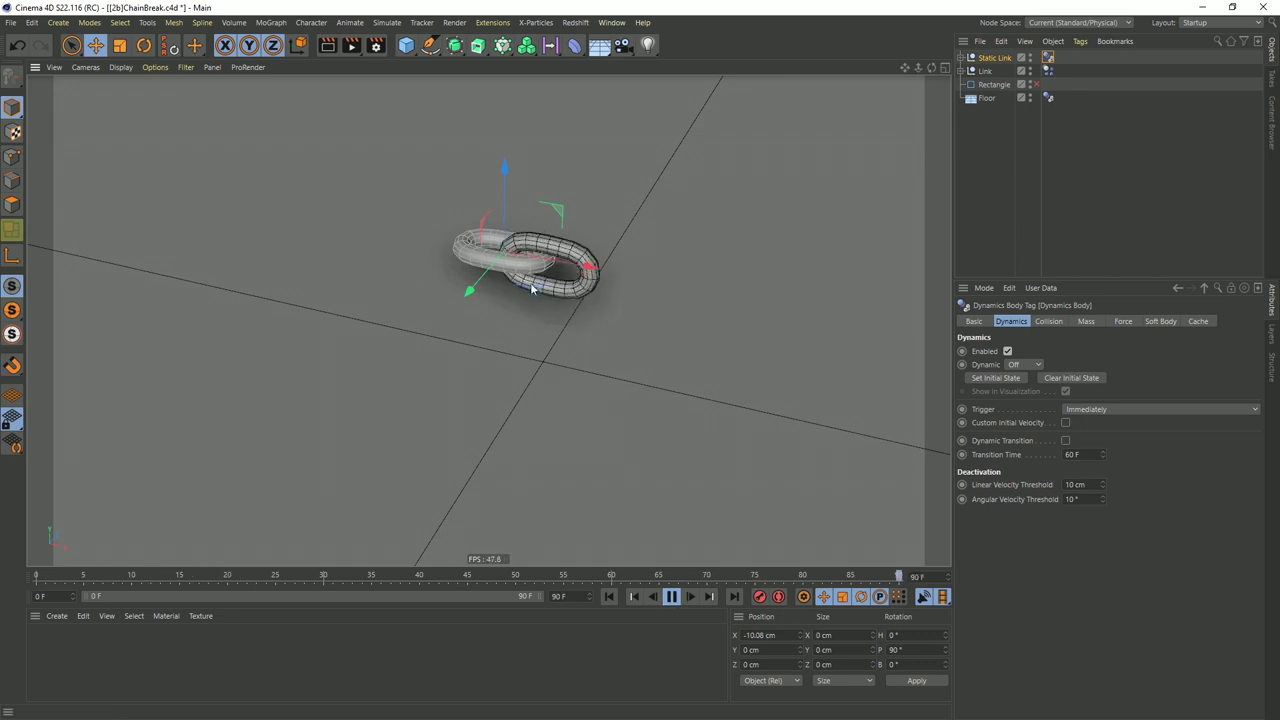
pyautogui.click(672, 597)
pyautogui.click(609, 597)
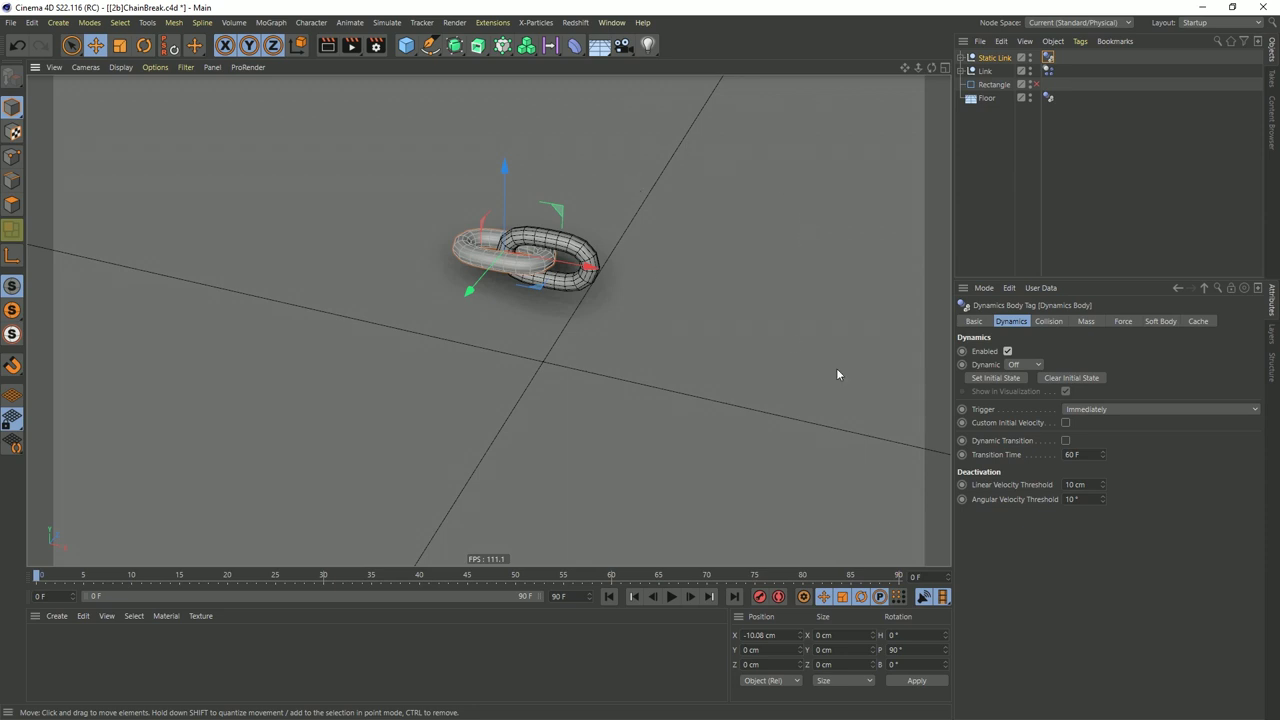
pyautogui.click(981, 100)
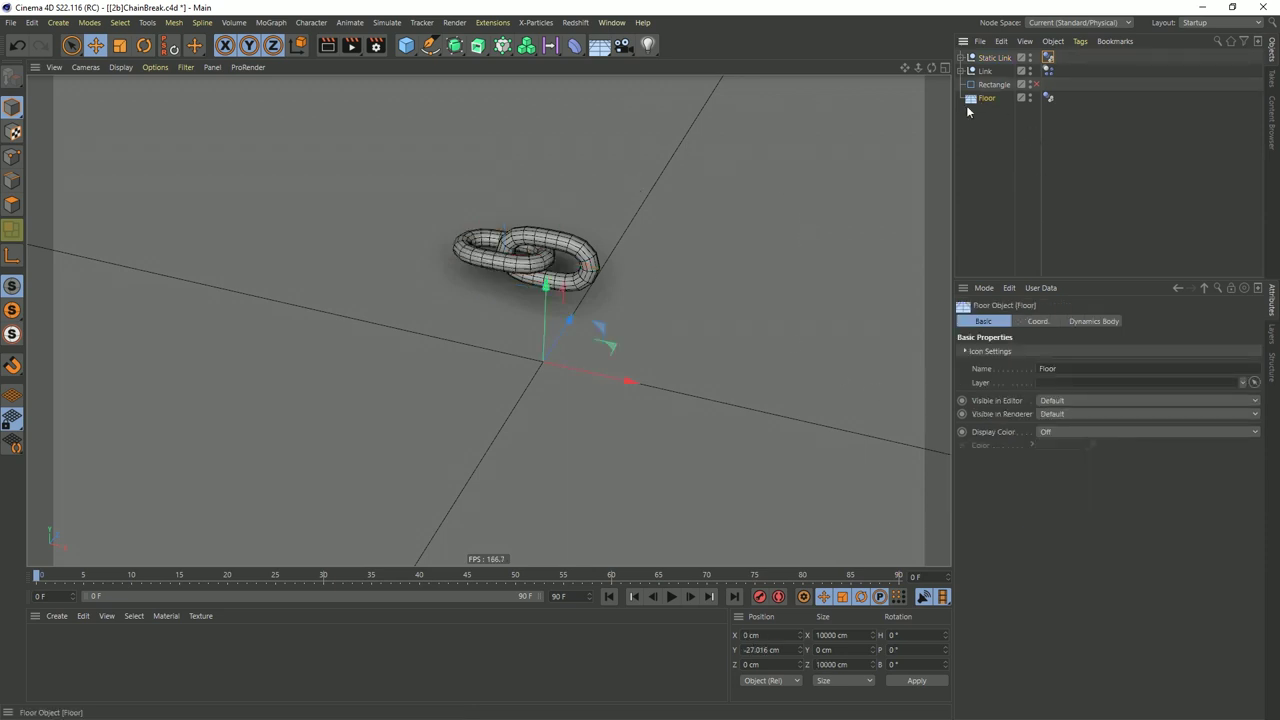
# Lower the Floor to Y -101.553 cm and nest Link under a new Cloner
pyautogui.scroll(-5, 561, 309)
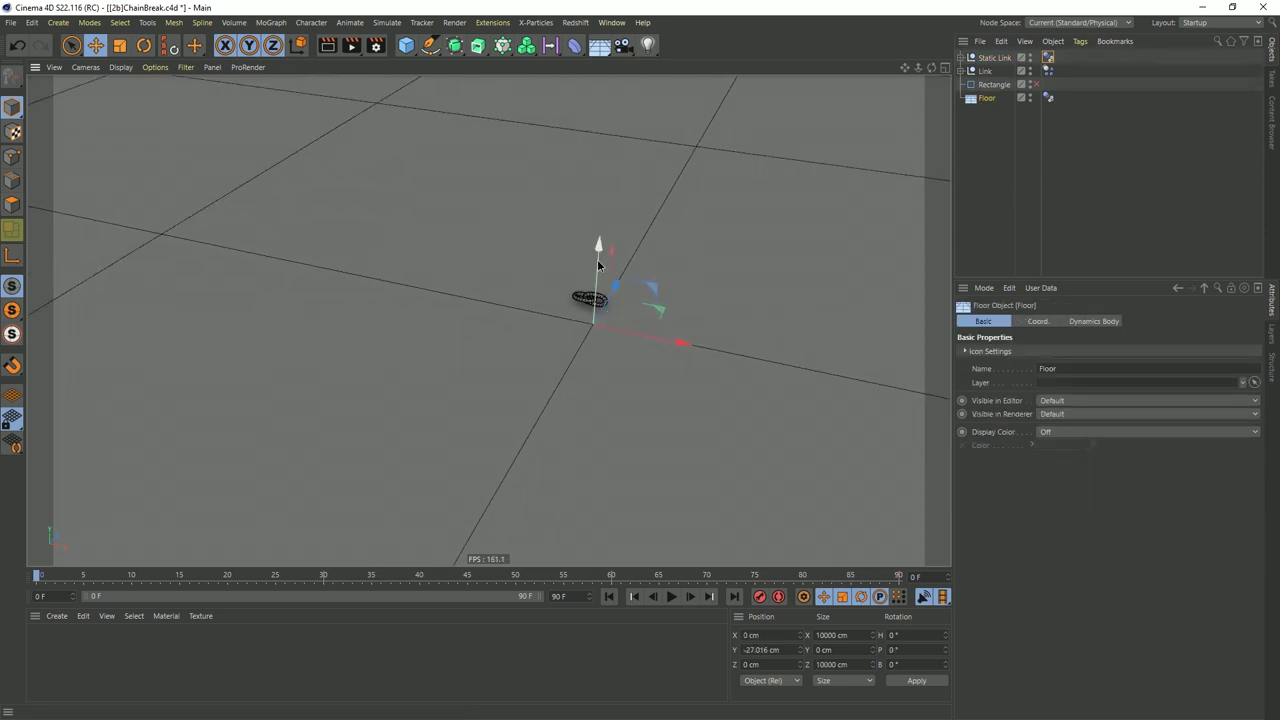
pyautogui.moveTo(597, 262); pyautogui.dragTo(597, 330)
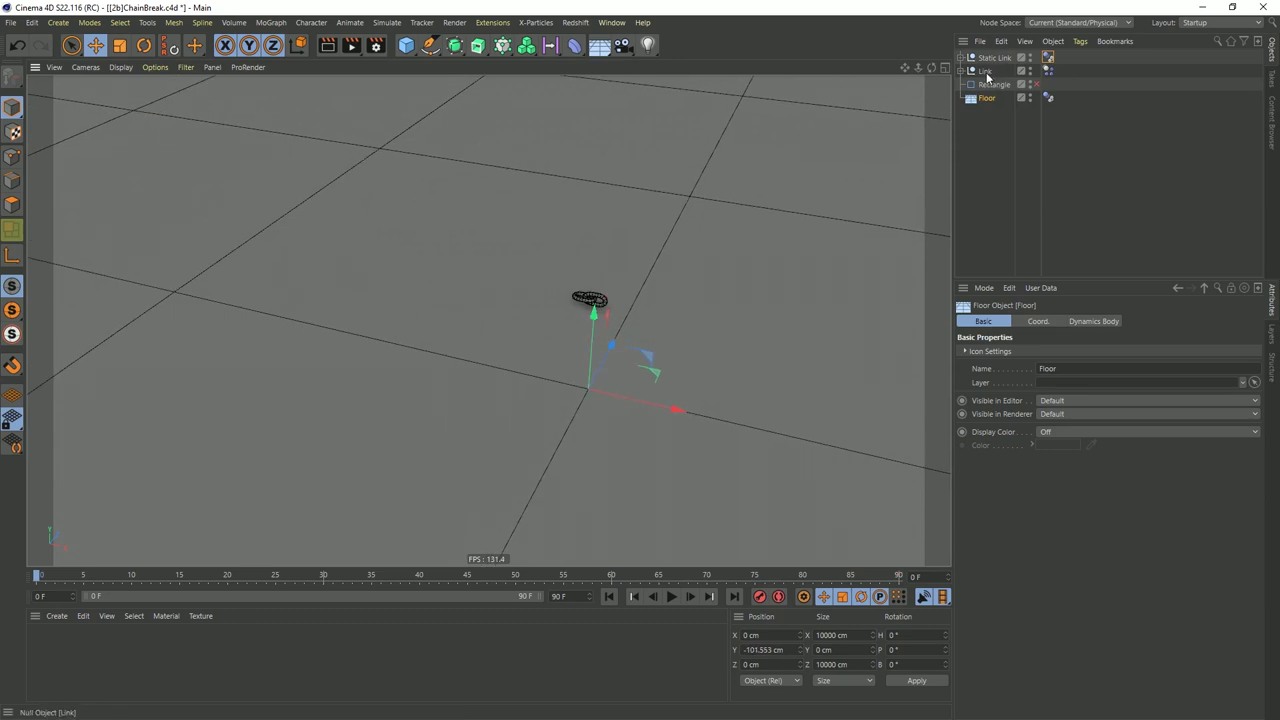
pyautogui.click(502, 45)
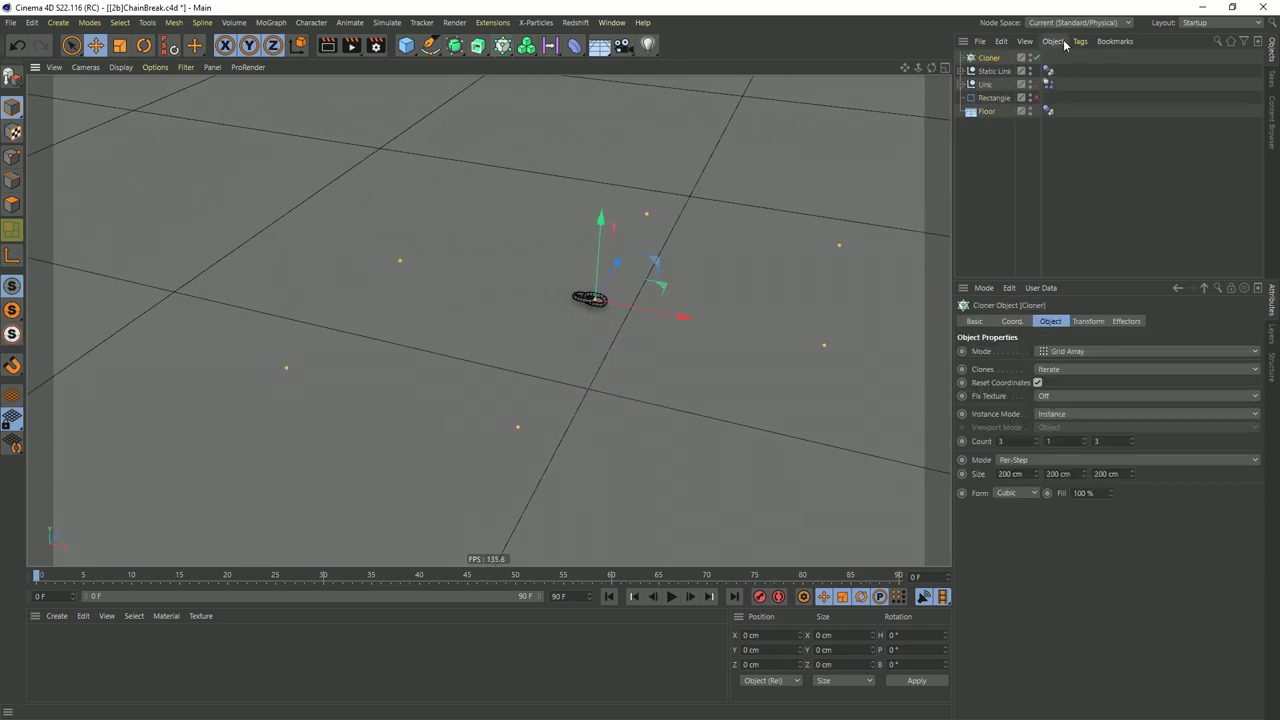
pyautogui.moveTo(988, 85)
pyautogui.mouseDown()
pyautogui.moveTo(991, 60)
pyautogui.moveTo(993, 95)
pyautogui.moveTo(998, 70)
pyautogui.mouseUp()
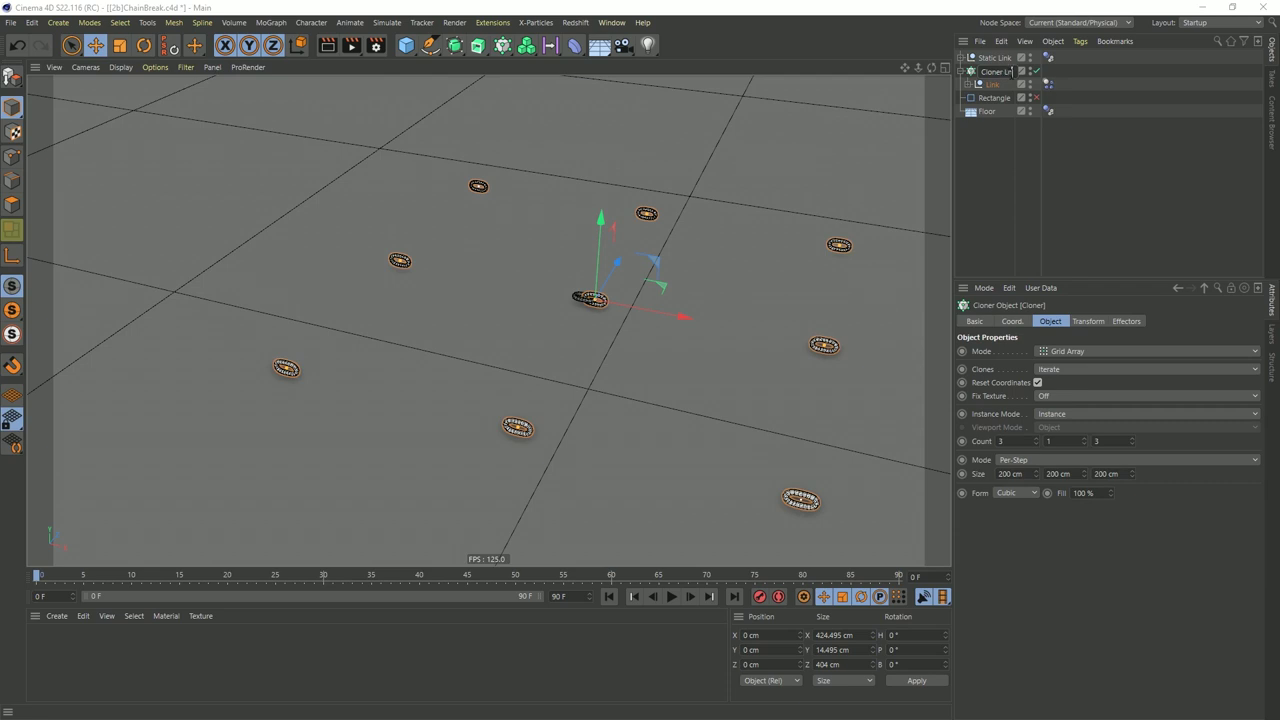
# Rename the cloner to Cloner Link and switch it to Linear mode
pyautogui.write('nk')
pyautogui.press('Return')
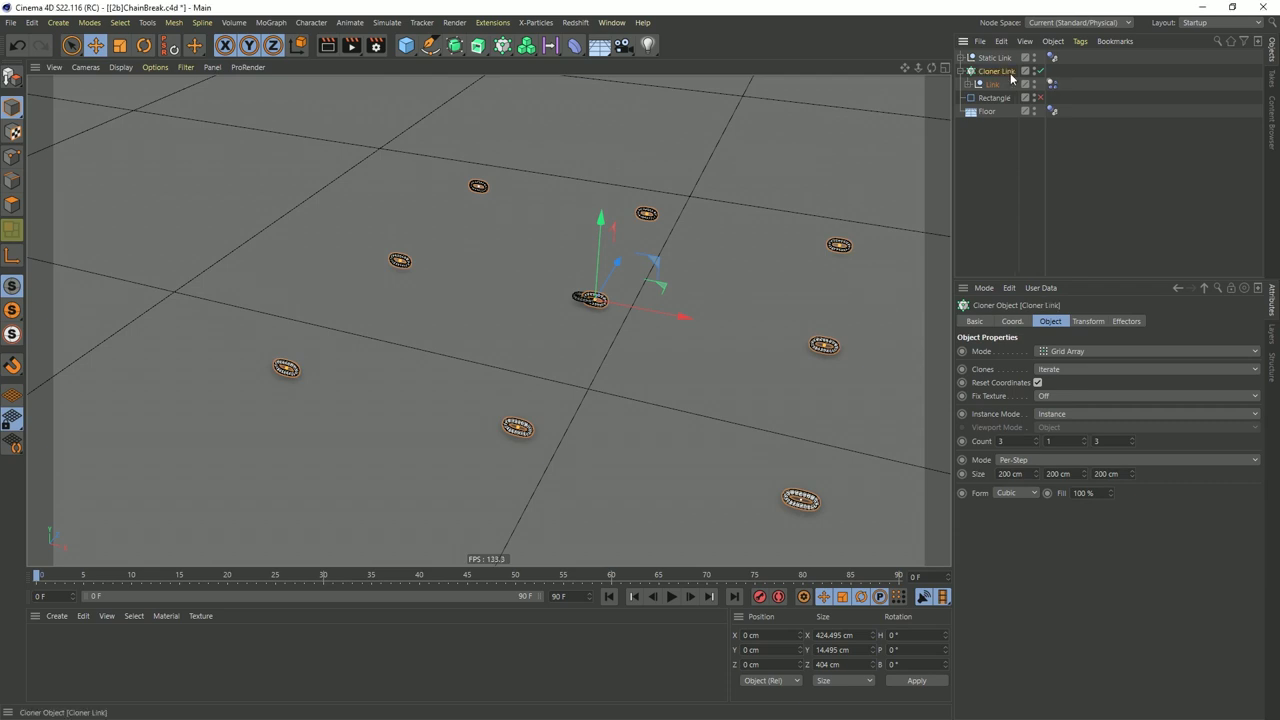
pyautogui.click(1055, 352)
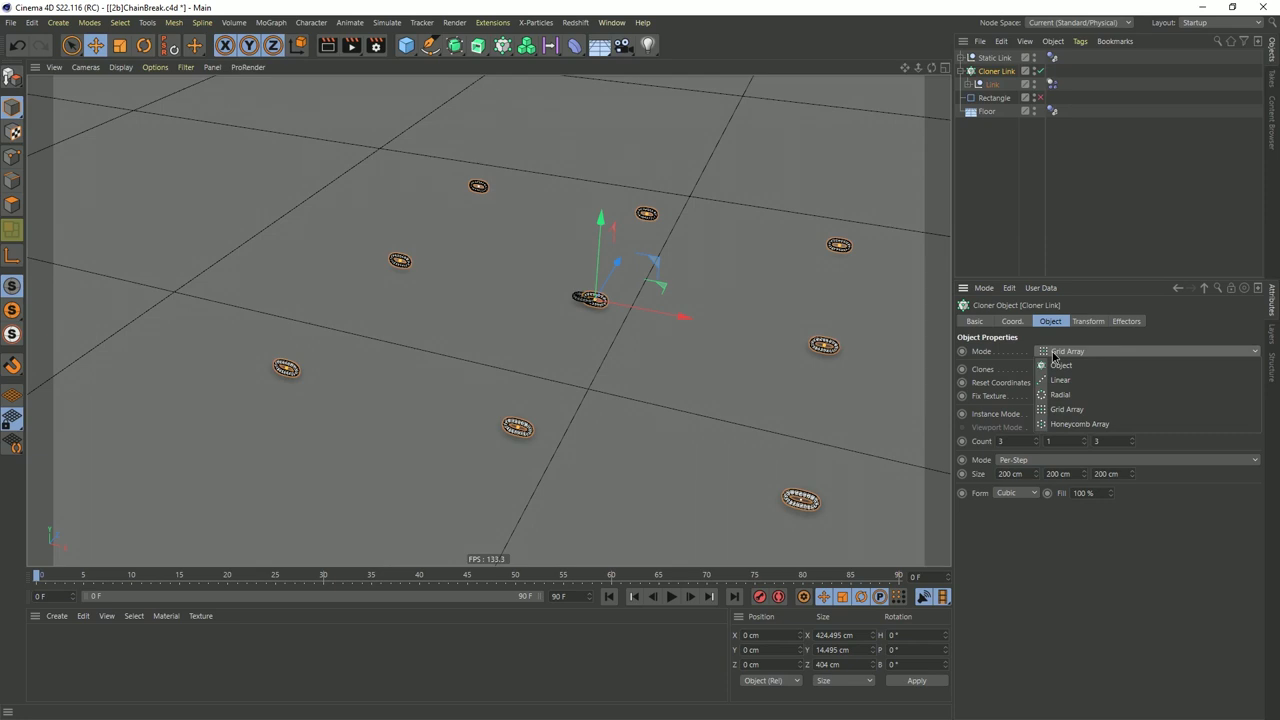
pyautogui.click(1063, 378)
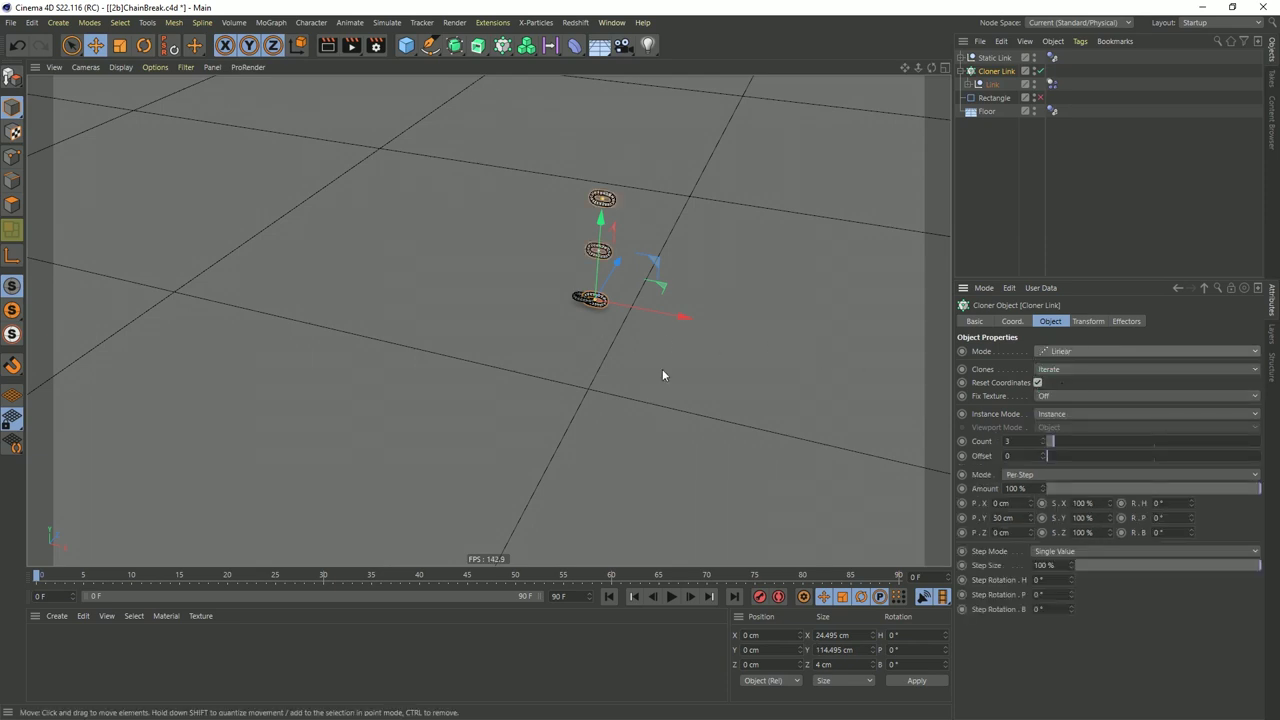
# Set the clone offset to P.Y 0 cm and about 17 cm along X
pyautogui.click(1014, 517)
pyautogui.write('0')
pyautogui.press('Return')
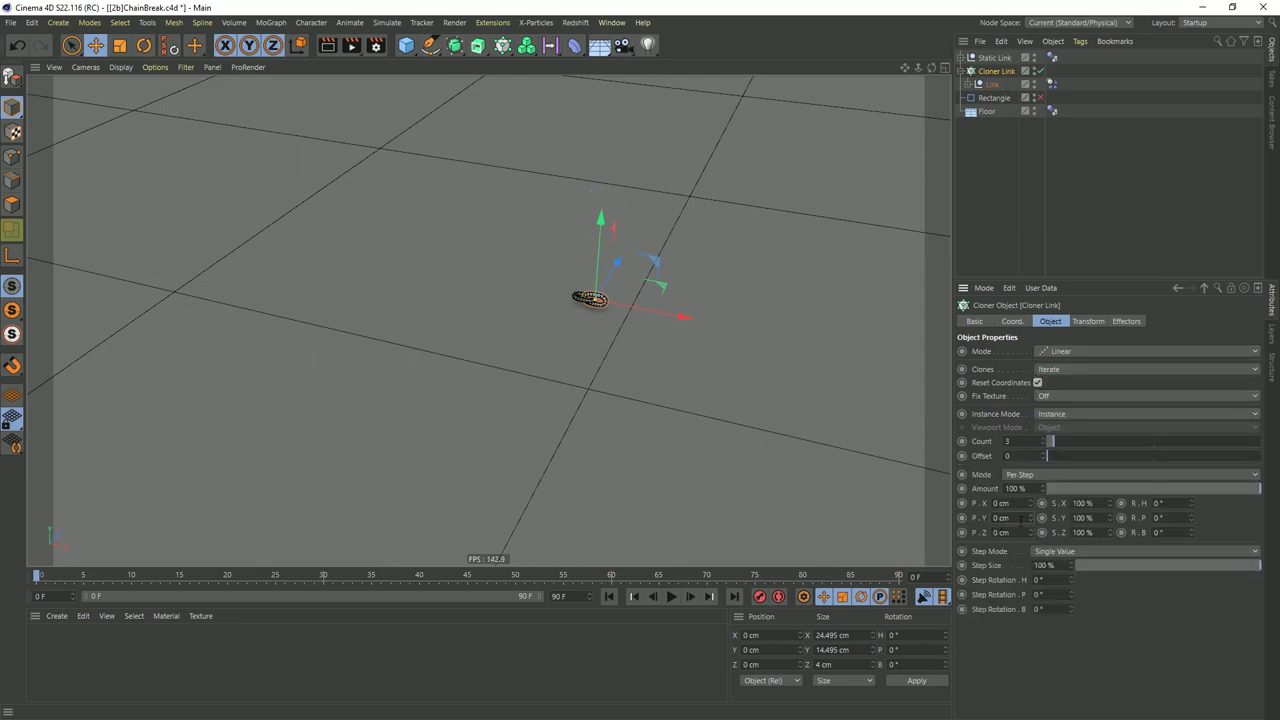
pyautogui.moveTo(1035, 509); pyautogui.dragTo(1050, 503)
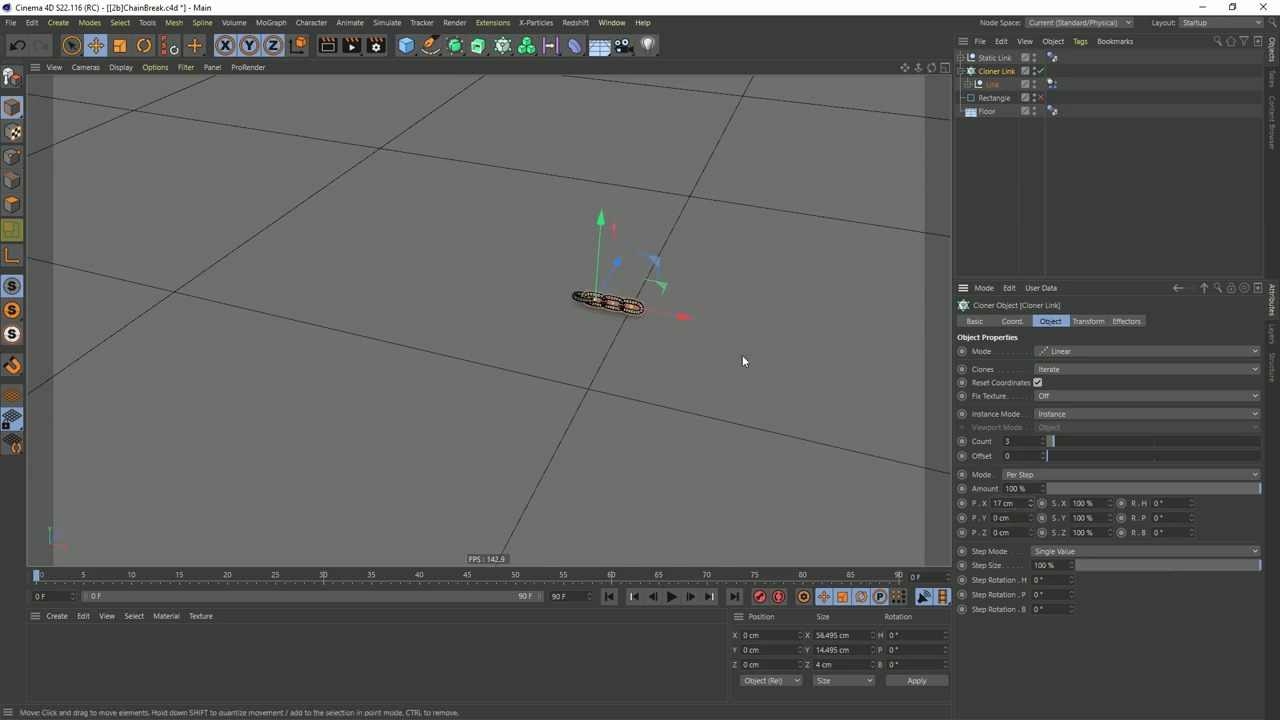
pyautogui.scroll(6, 800, 297)
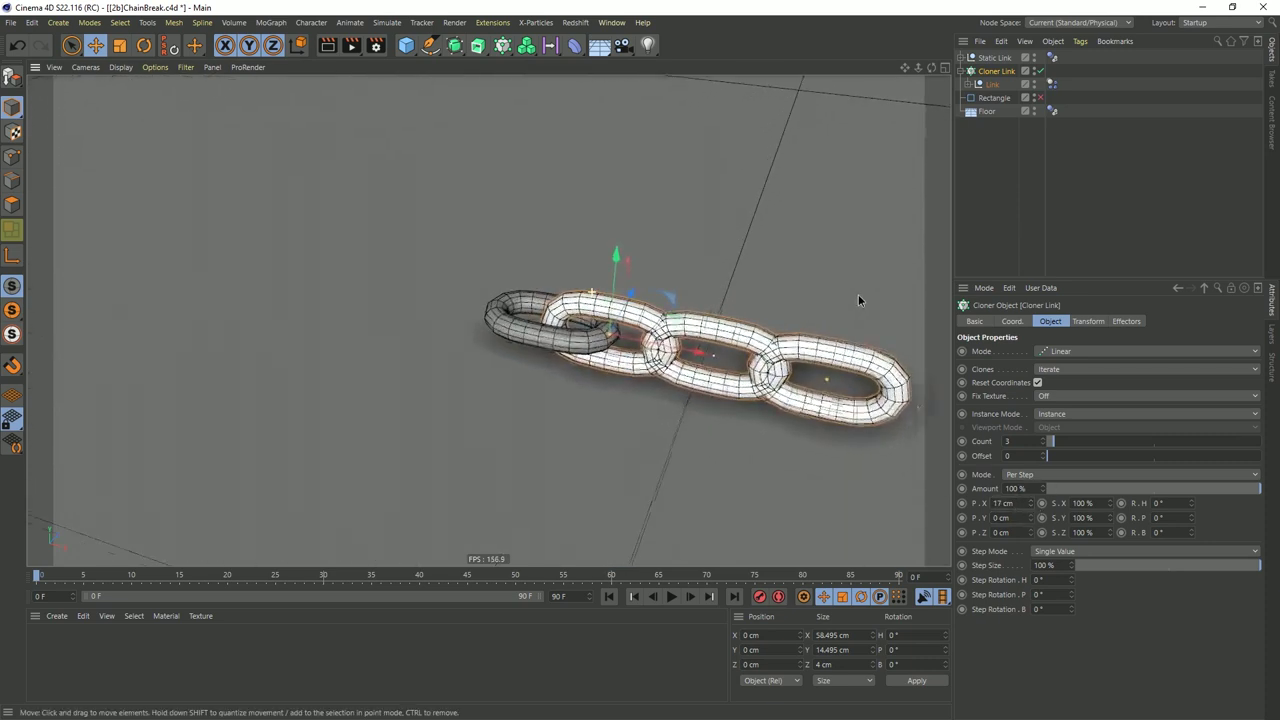
pyautogui.scroll(2, 858, 300)
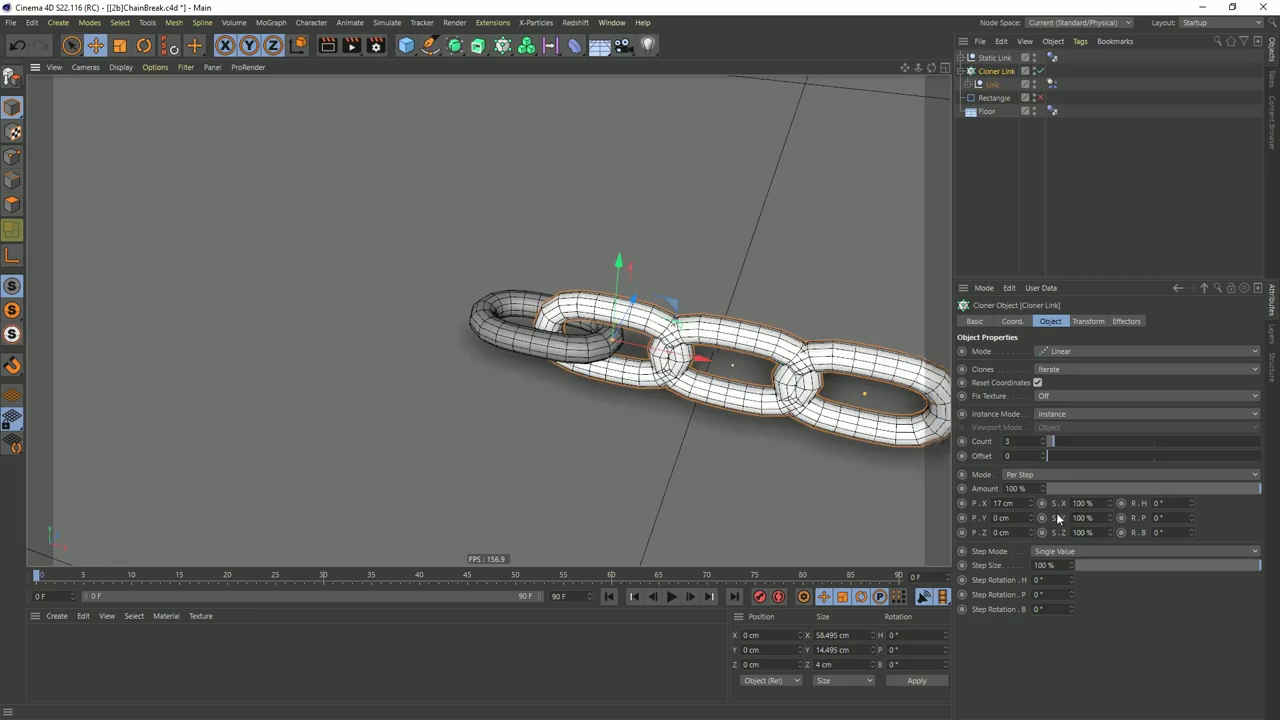
# Set the X spacing to 15 cm and rotate each link 90° in pitch (R.P)
pyautogui.click(1030, 505)
pyautogui.click(1030, 505)
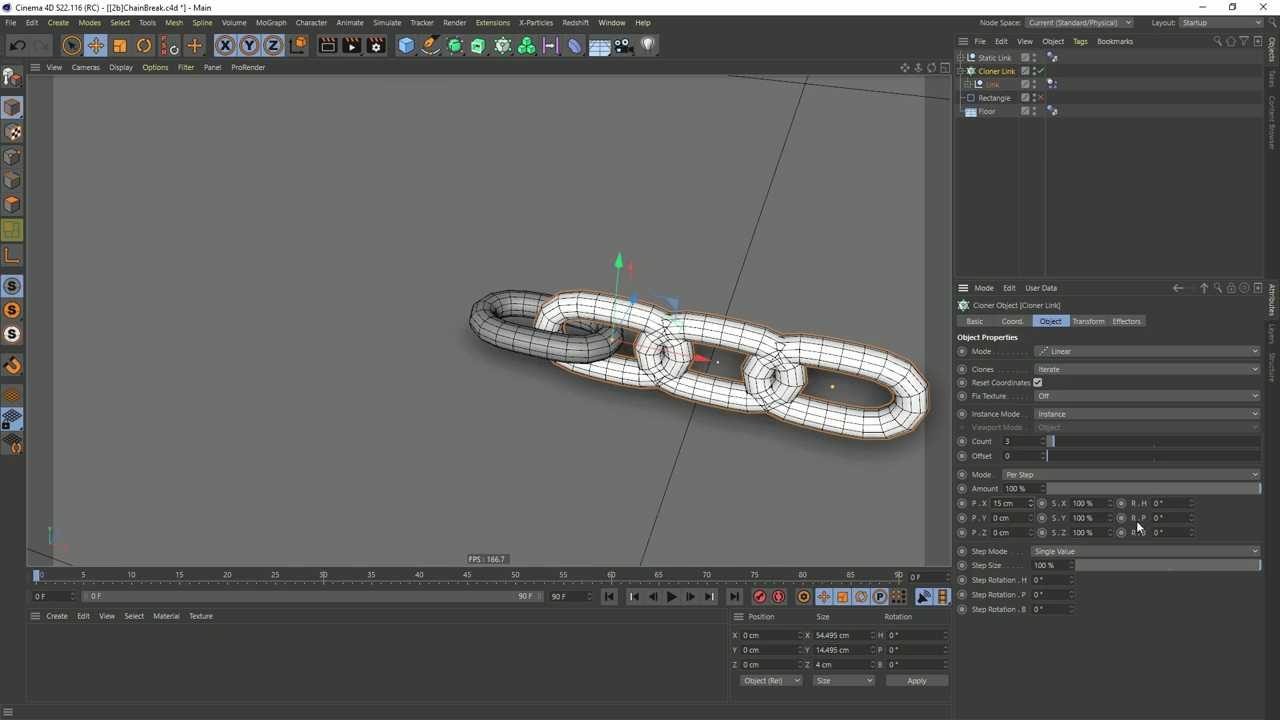
pyautogui.write('90')
pyautogui.press('Return')
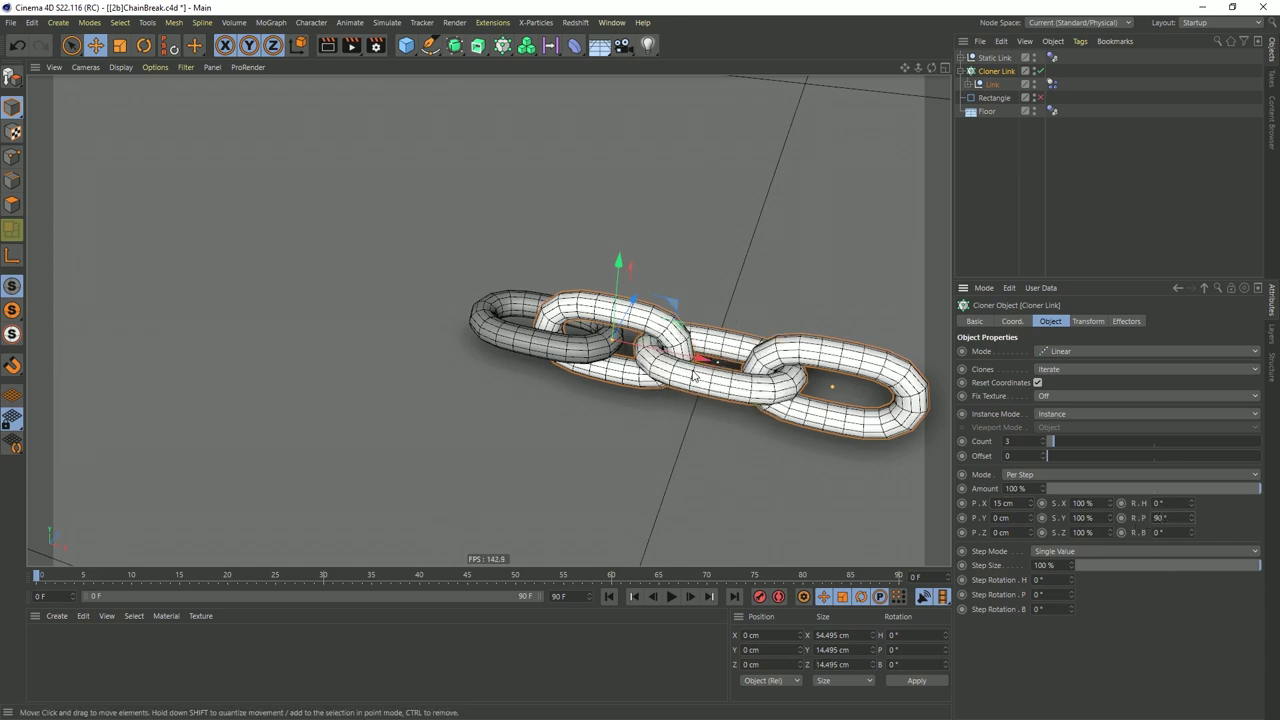
# Raise the cloner Count to 15 links
pyautogui.scroll(-3, 831, 375)
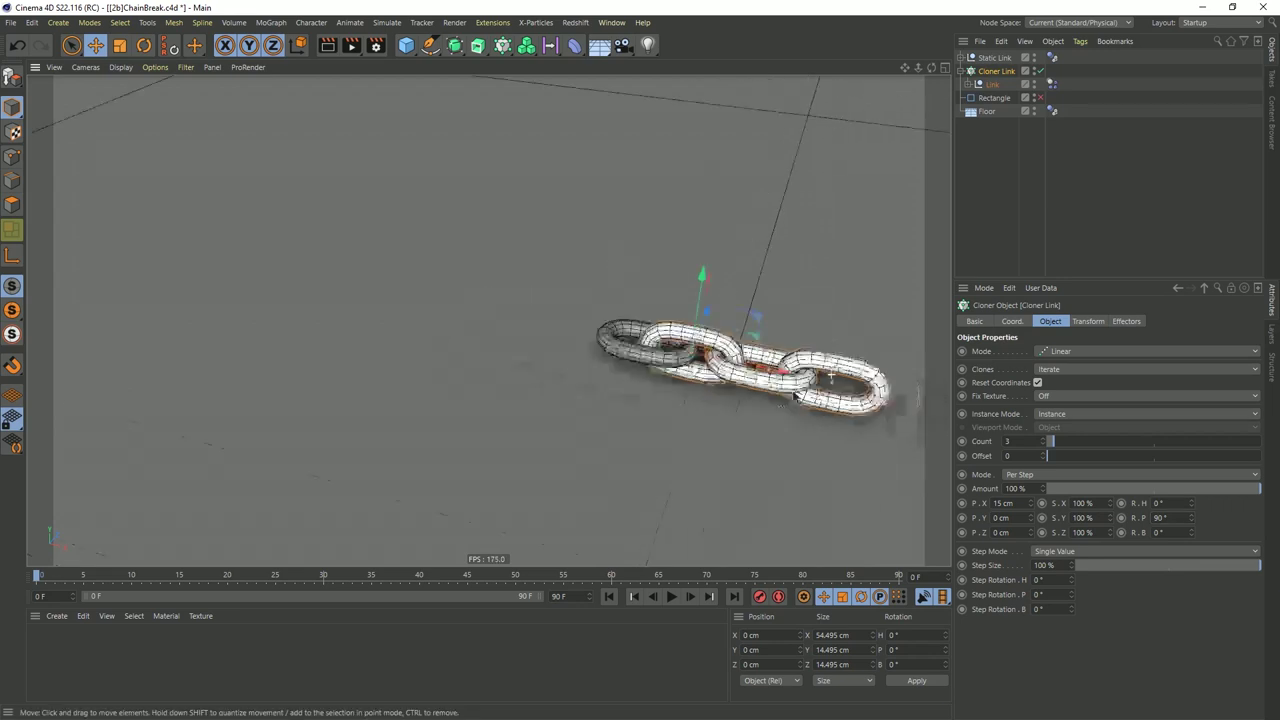
pyautogui.scroll(-3, 831, 375)
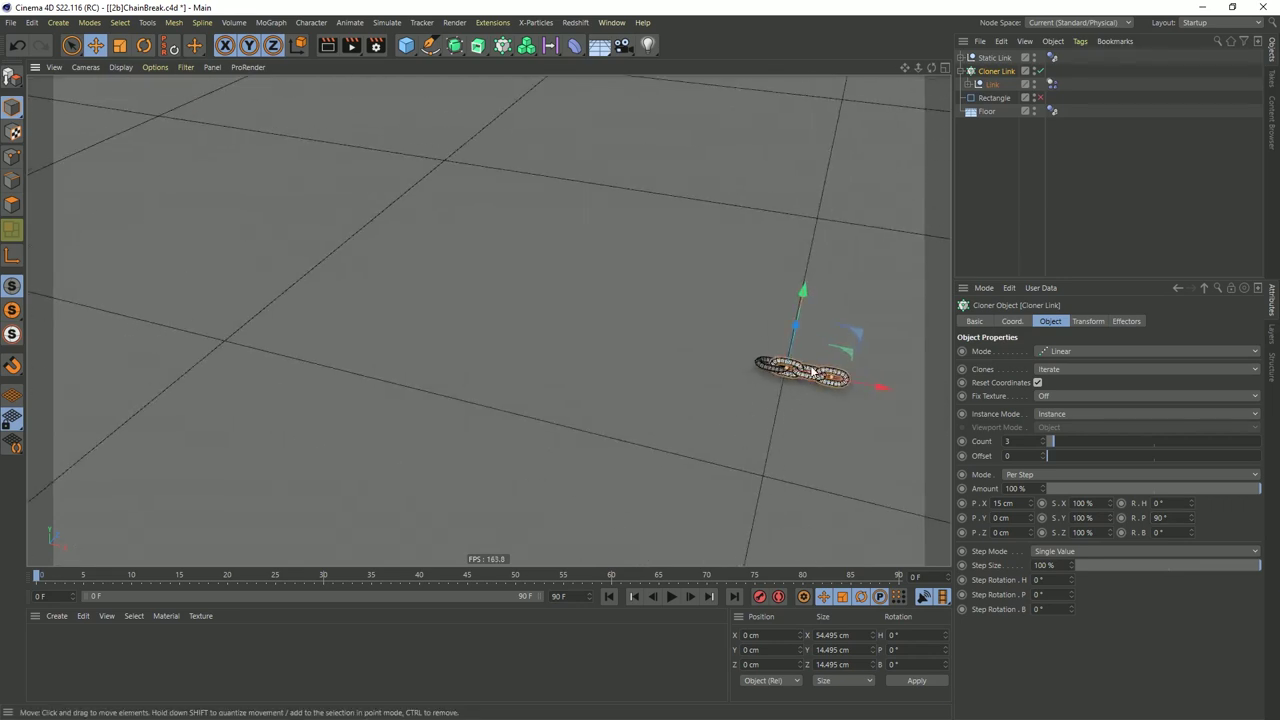
pyautogui.keyDown('alt'); pyautogui.moveTo(831, 375); pyautogui.dragTo(700, 330); pyautogui.keyUp('alt')
pyautogui.moveTo(1047, 441); pyautogui.dragTo(1079, 441)
pyautogui.scroll(-3, 831, 348)
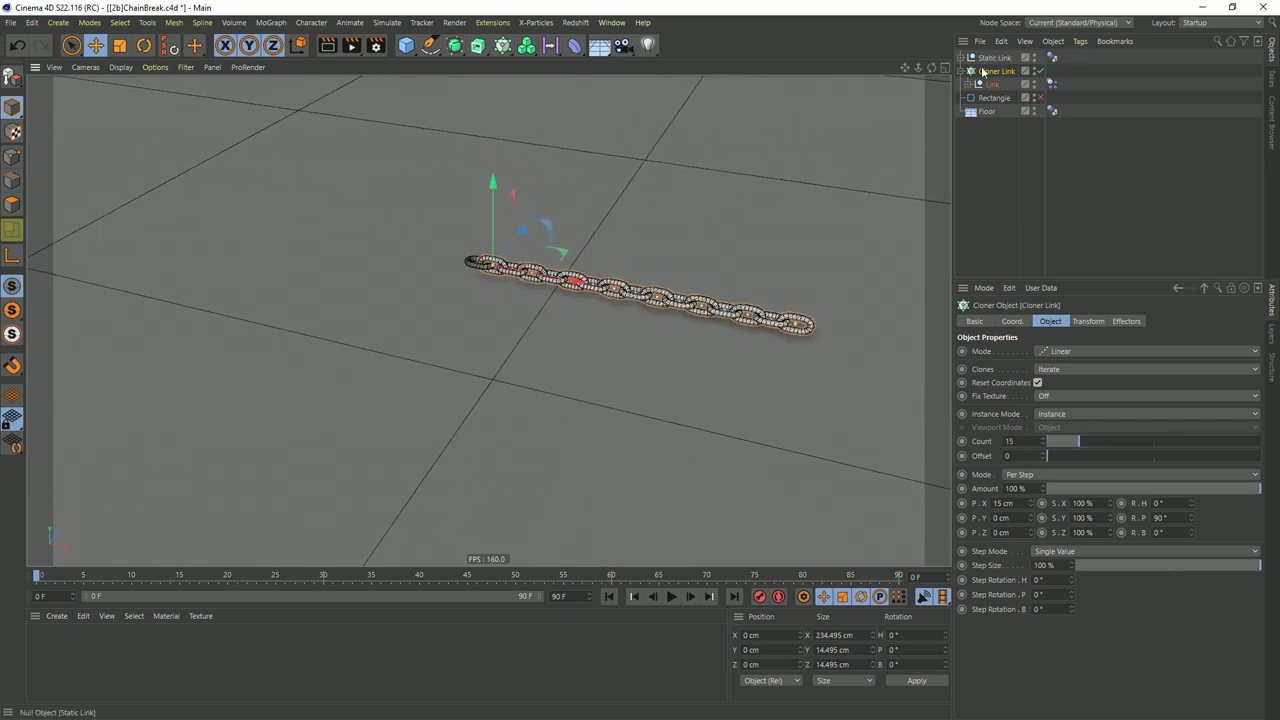
# Deselect the cloner and switch the viewport to Gouraud Shading
pyautogui.click(969, 251)
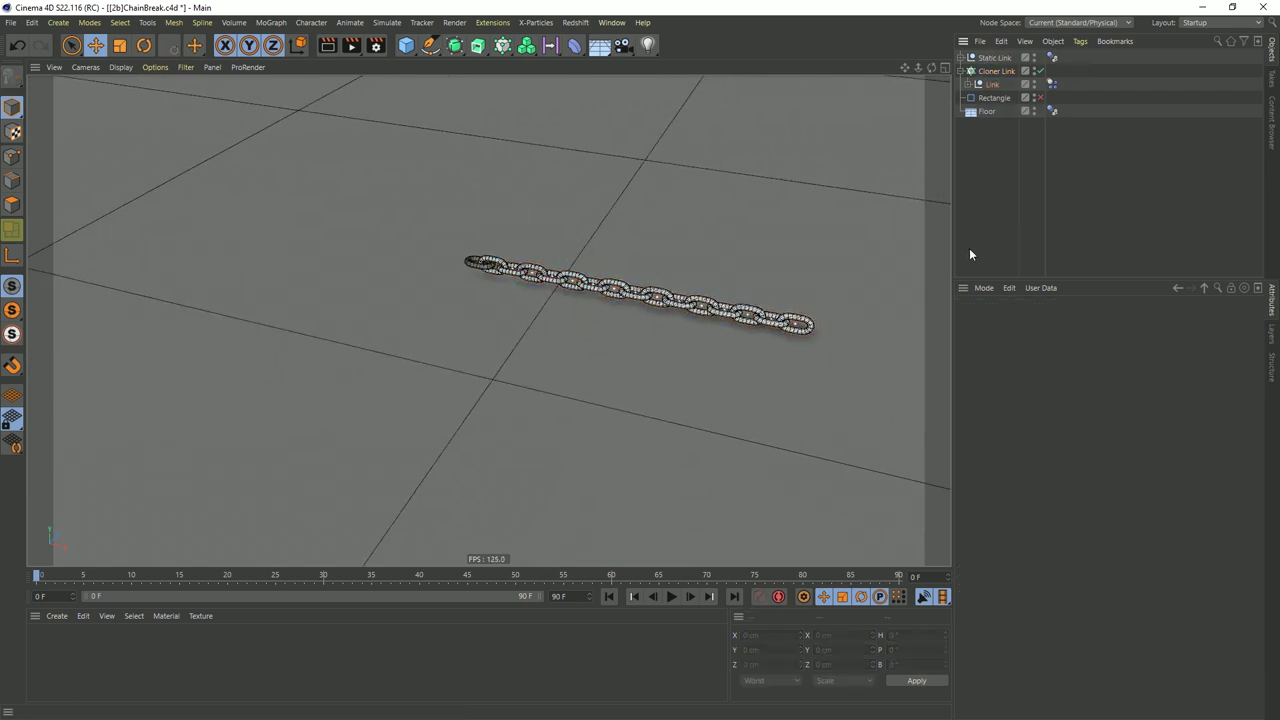
pyautogui.press('n')
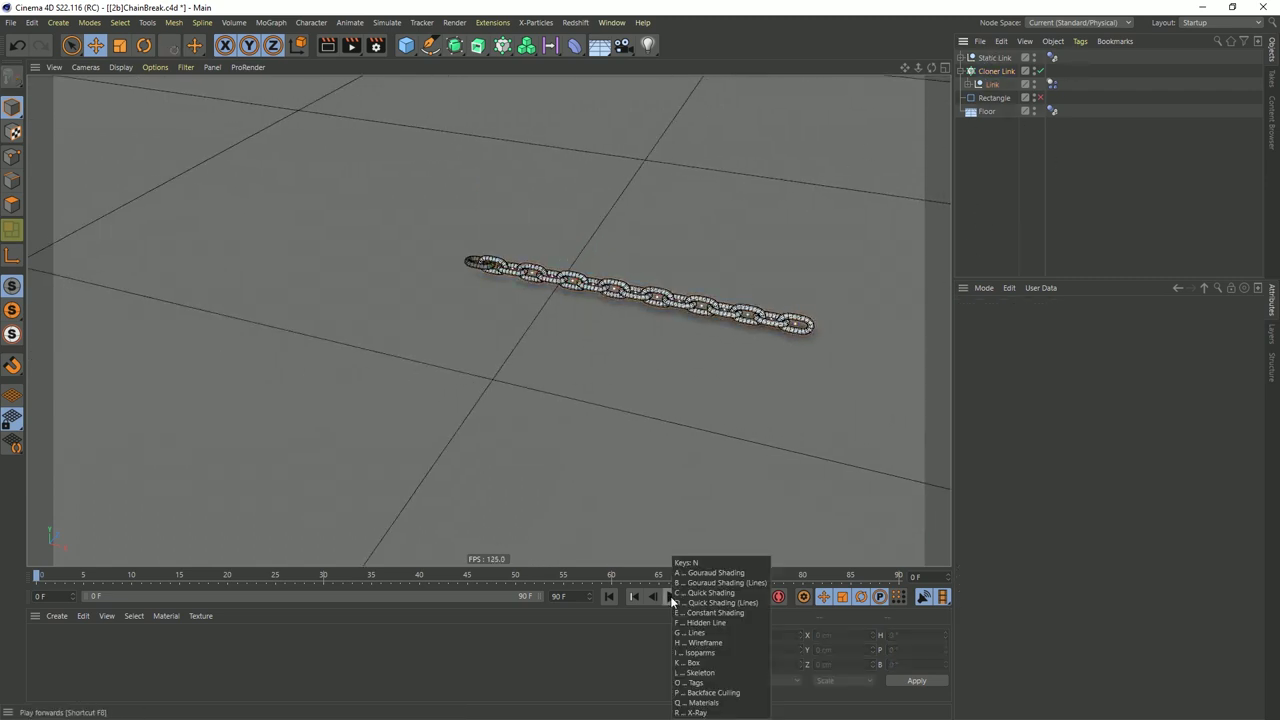
pyautogui.press('a')
# Play the chain drop test, rewind to frame 0, and select Cloner Link
pyautogui.click(671, 597)
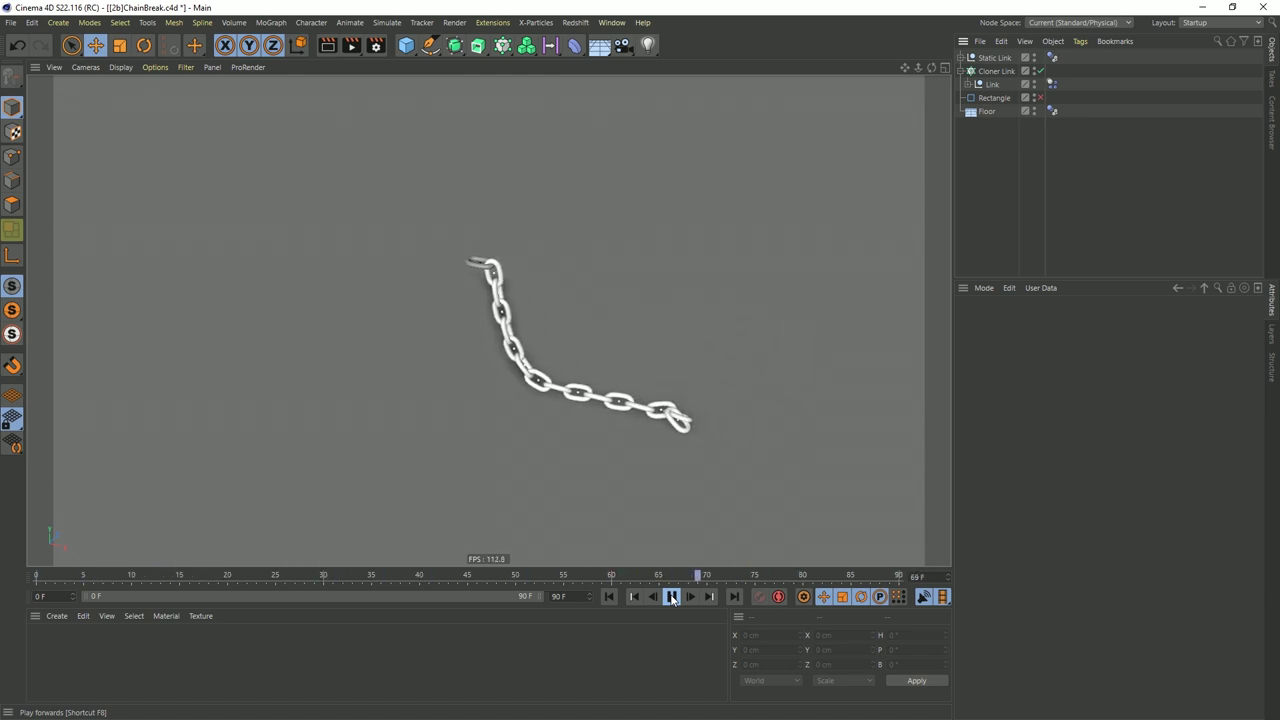
pyautogui.click(672, 596)
pyautogui.click(609, 596)
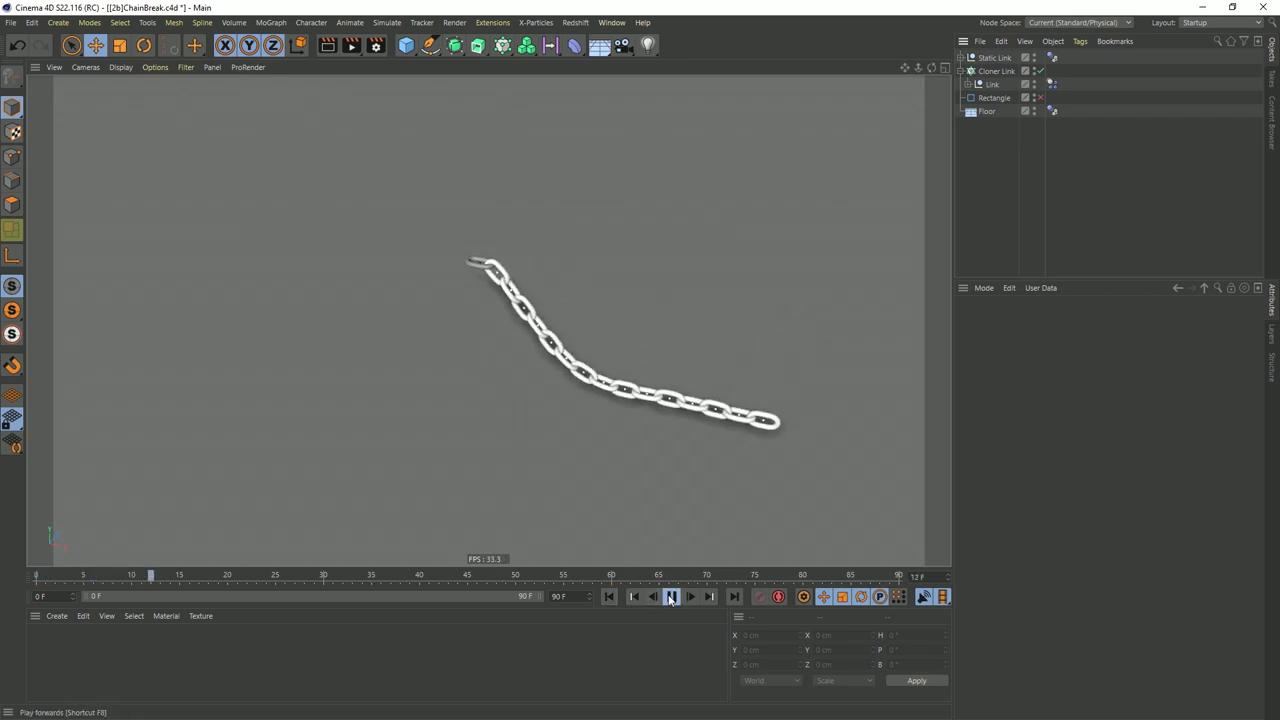
pyautogui.click(610, 596)
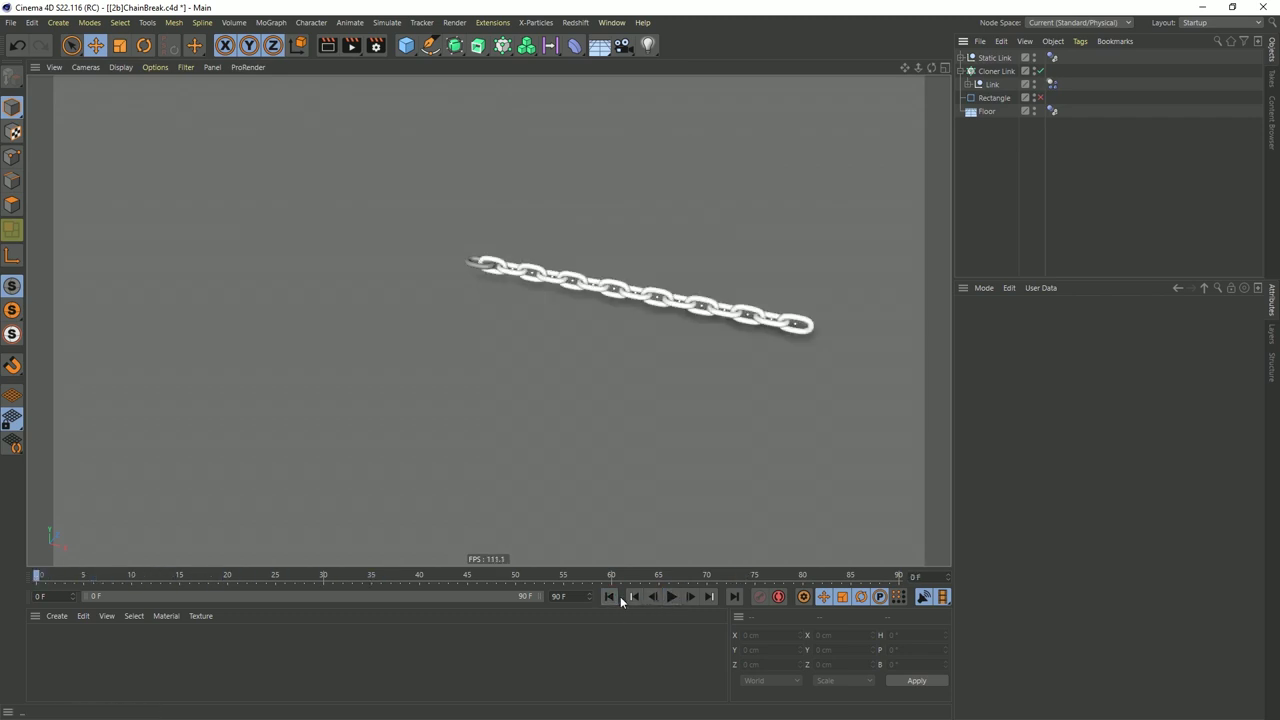
pyautogui.click(990, 71)
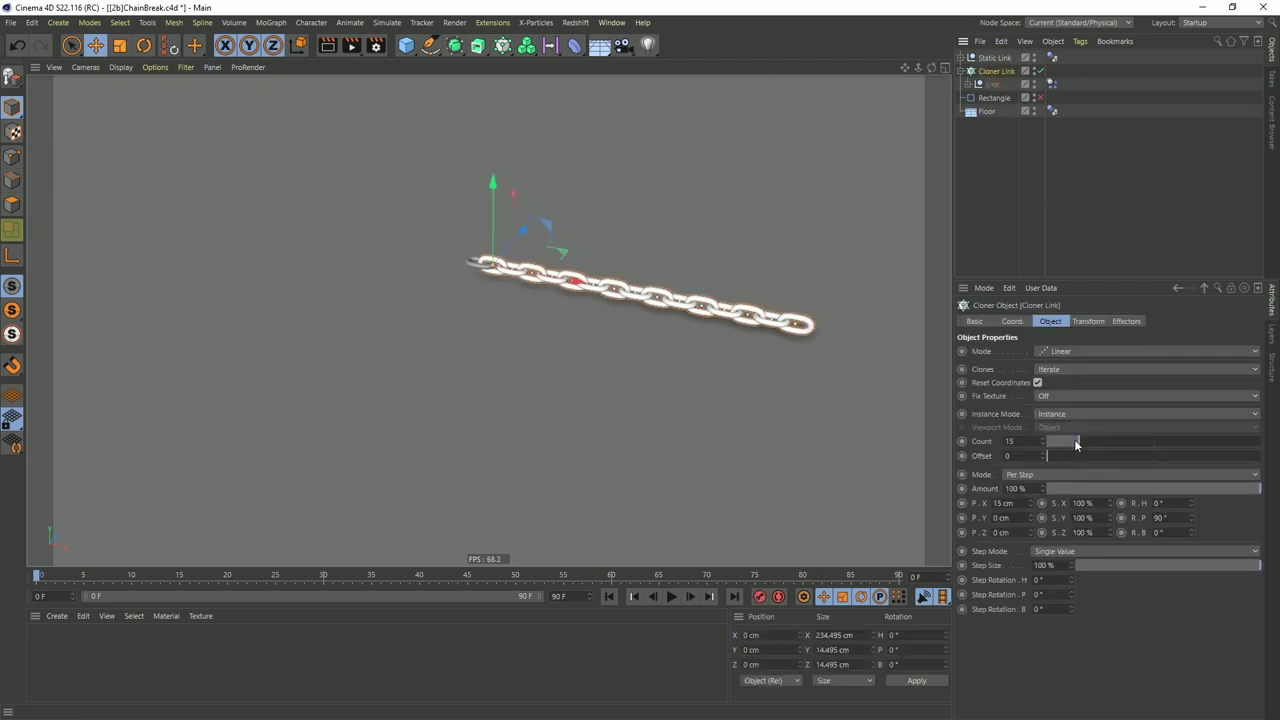
# Lengthen the chain to 30 links and add a Light to the scene
pyautogui.moveTo(1074, 444); pyautogui.dragTo(1107, 446)
pyautogui.scroll(-3, 777, 370)
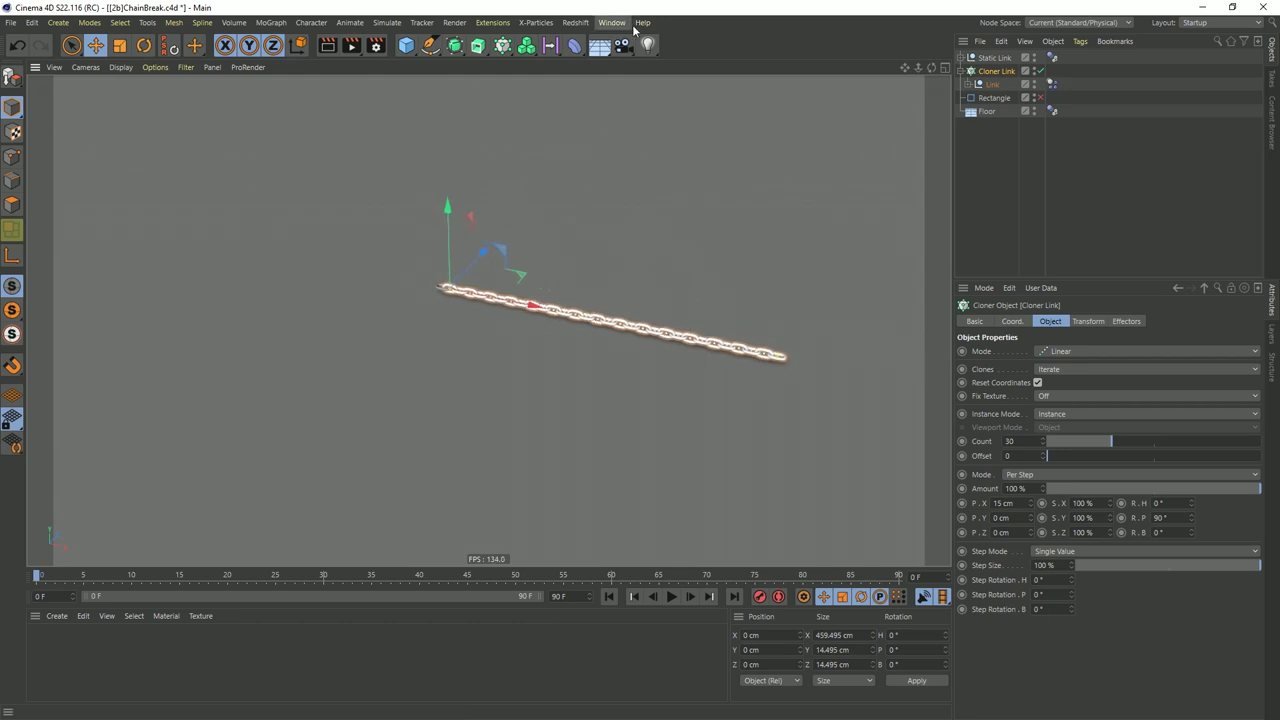
pyautogui.click(647, 45)
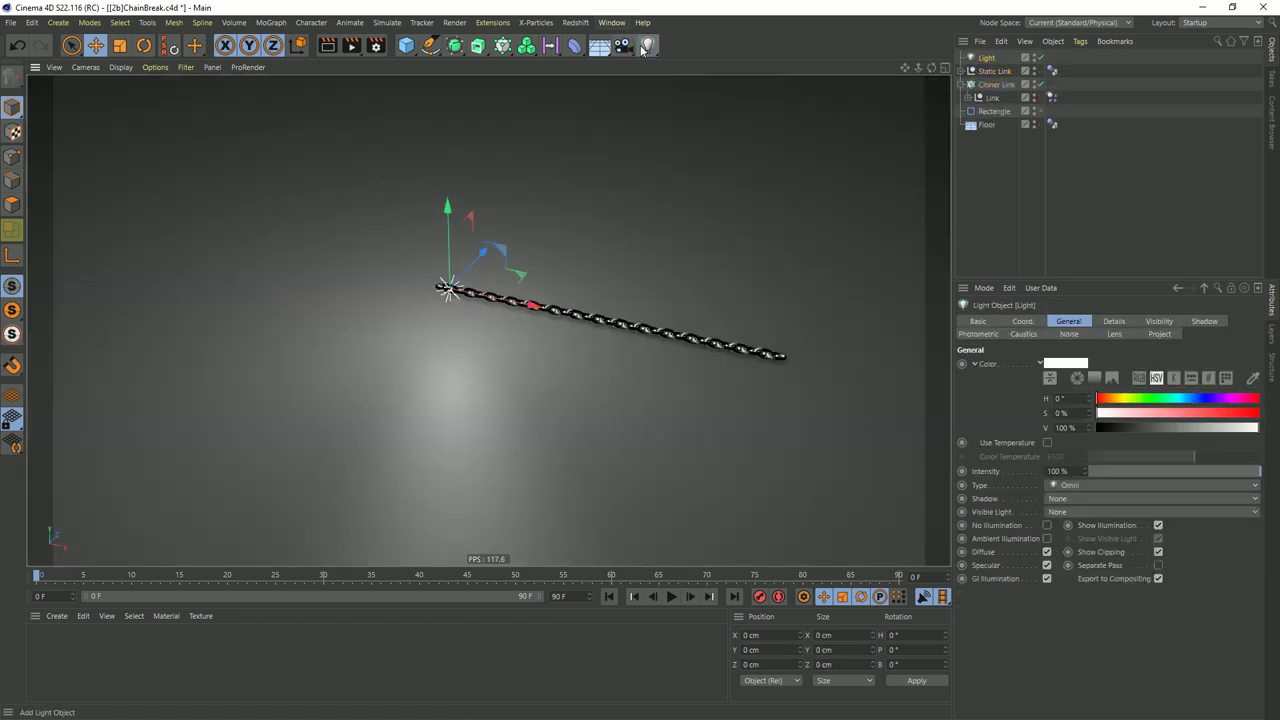
pyautogui.keyDown('alt'); pyautogui.moveTo(540, 266); pyautogui.dragTo(303, 189); pyautogui.keyUp('alt')
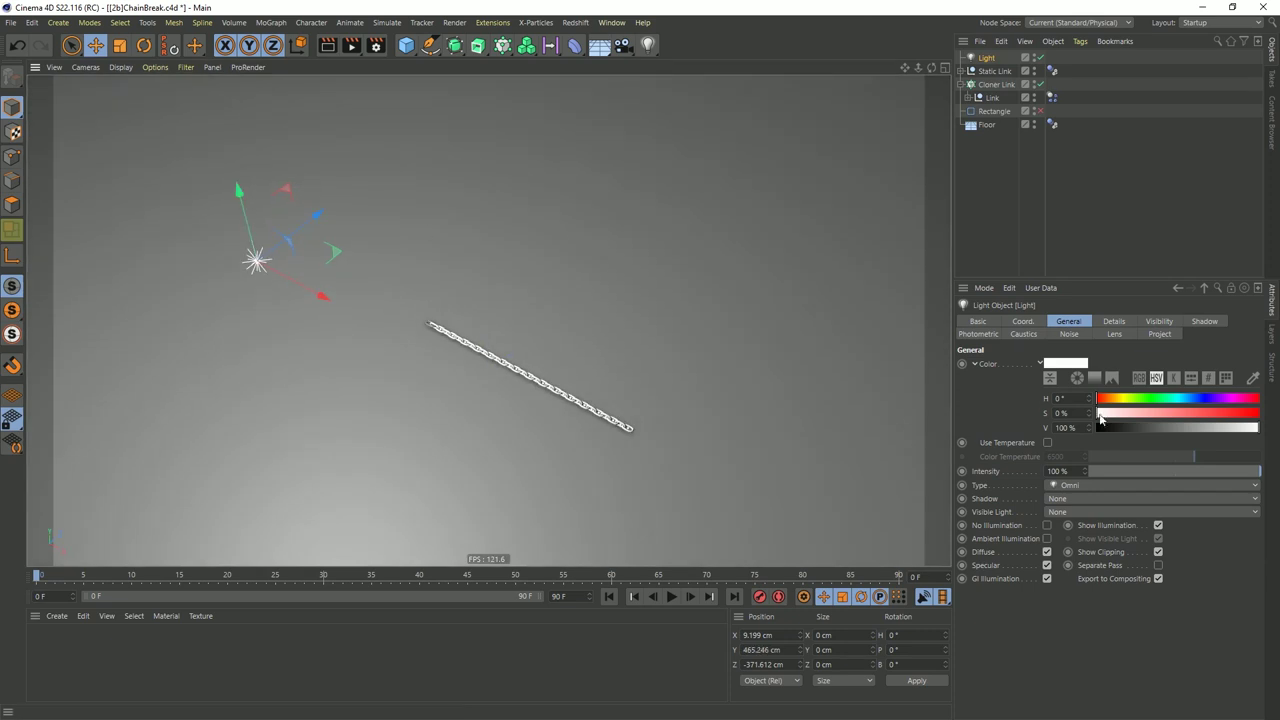
# Give the light Shadow Maps (Soft) and enable shadows in the viewport
pyautogui.click(1080, 498)
pyautogui.click(1075, 512)
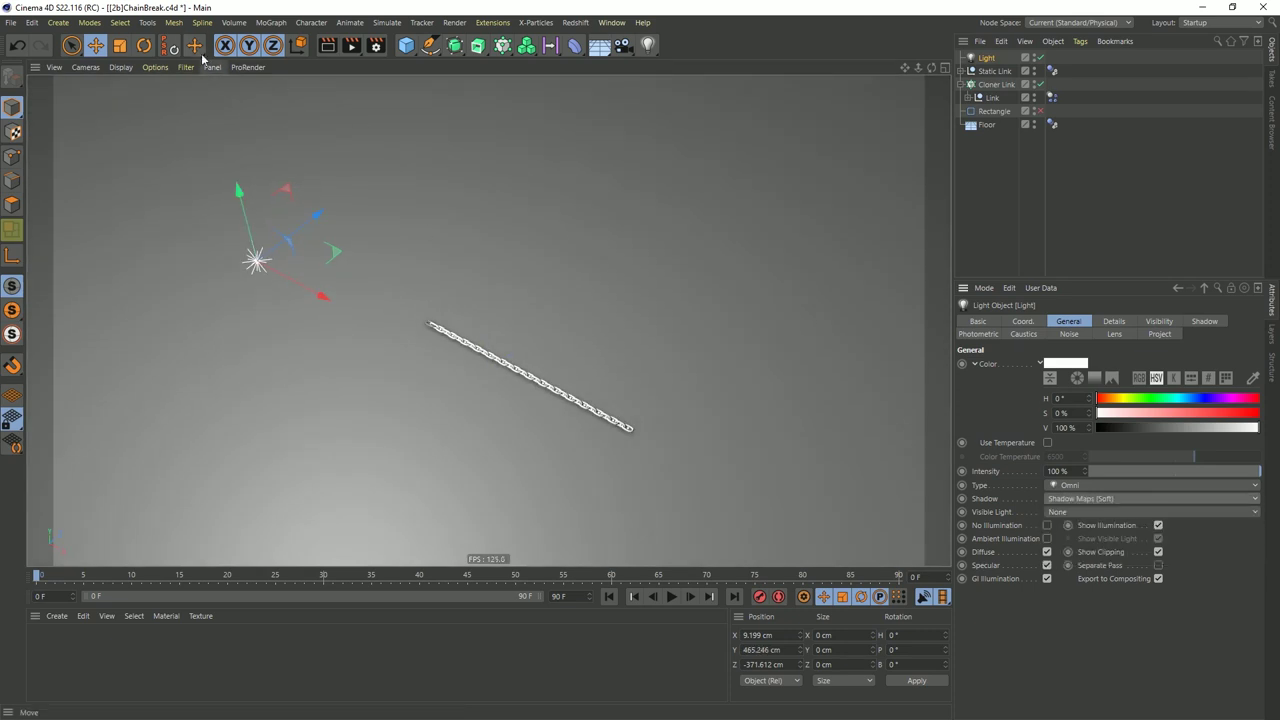
pyautogui.click(121, 67)
pyautogui.moveTo(155, 67)
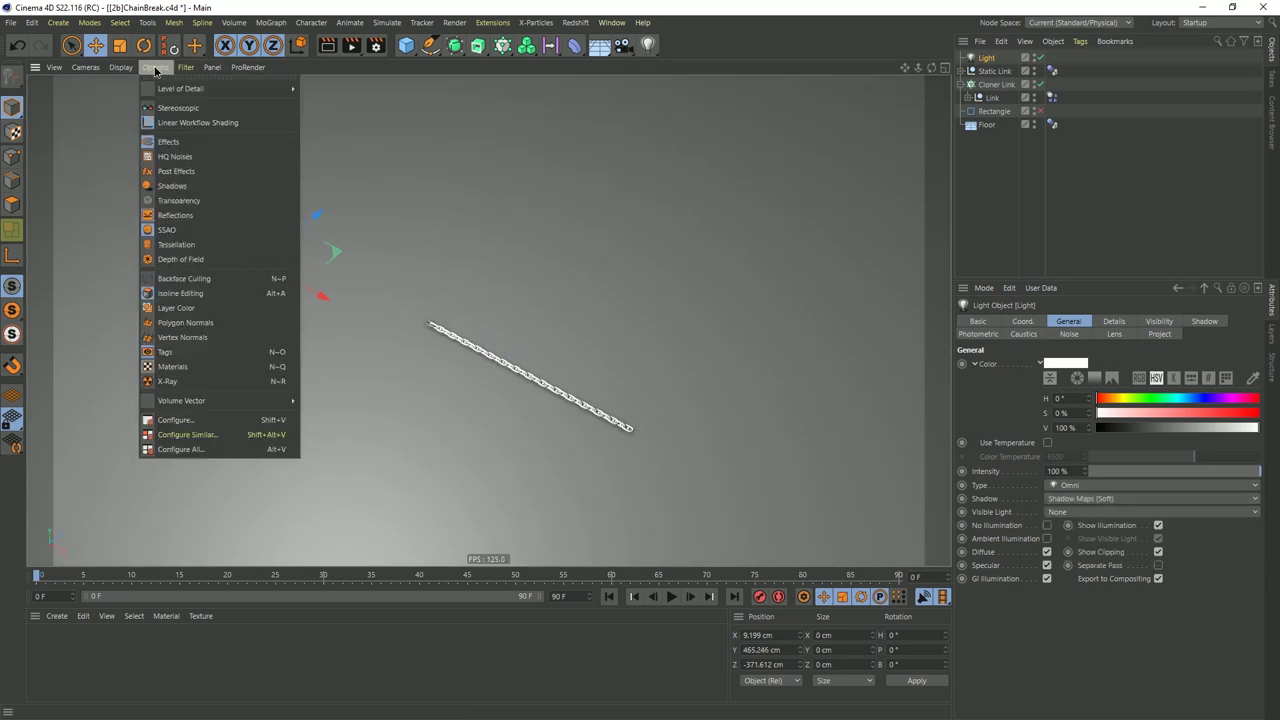
pyautogui.click(199, 201)
pyautogui.keyDown('alt'); pyautogui.moveTo(548, 353); pyautogui.dragTo(567, 322); pyautogui.keyUp('alt')
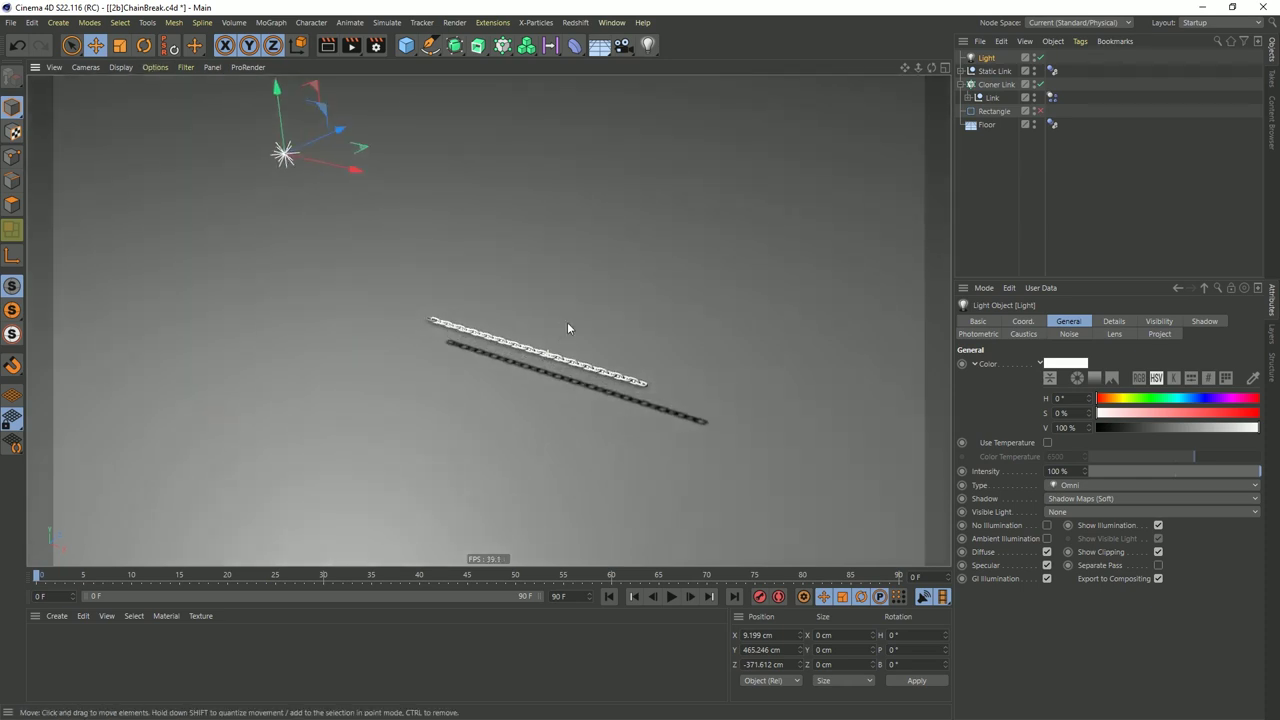
pyautogui.click(672, 597)
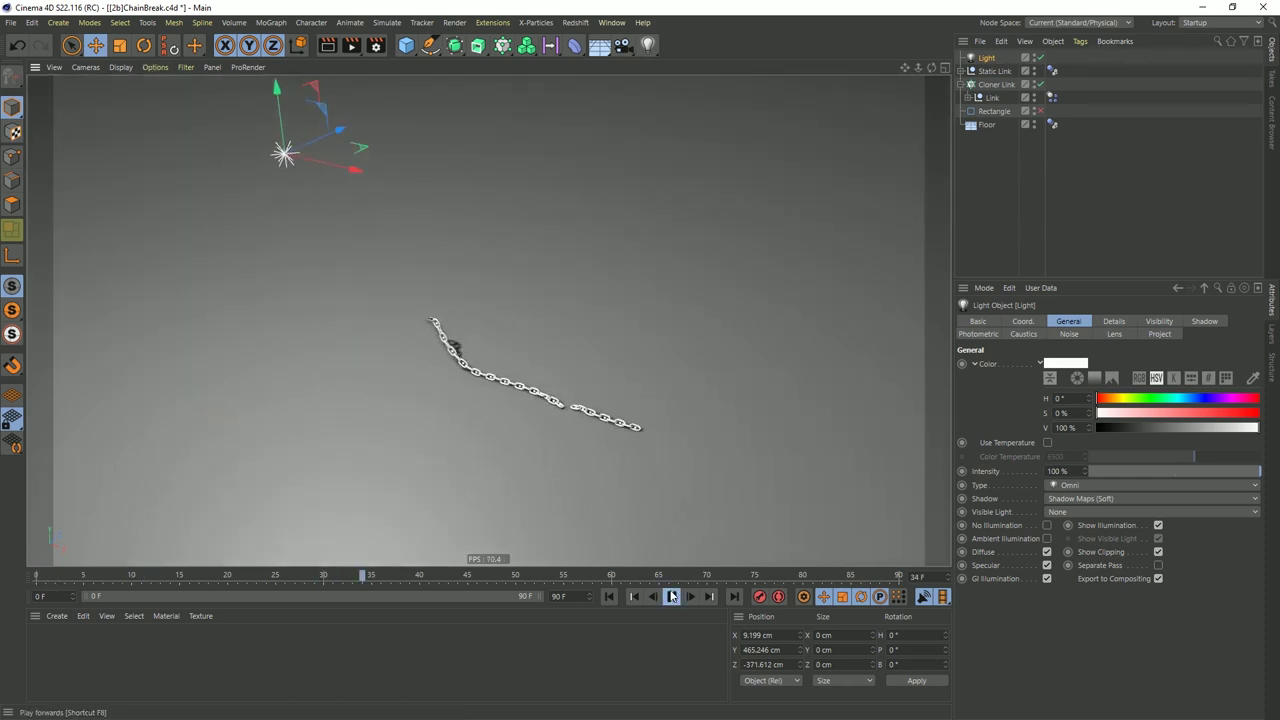
pyautogui.click(607, 597)
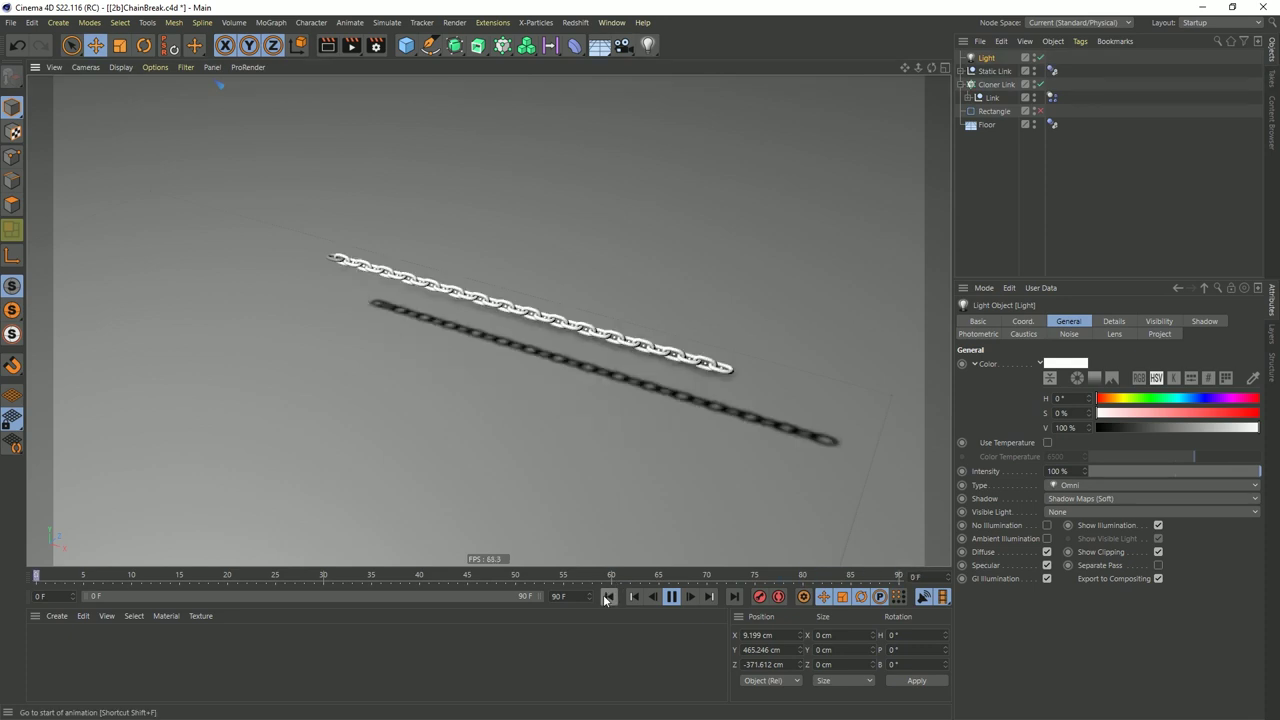
pyautogui.click(672, 597)
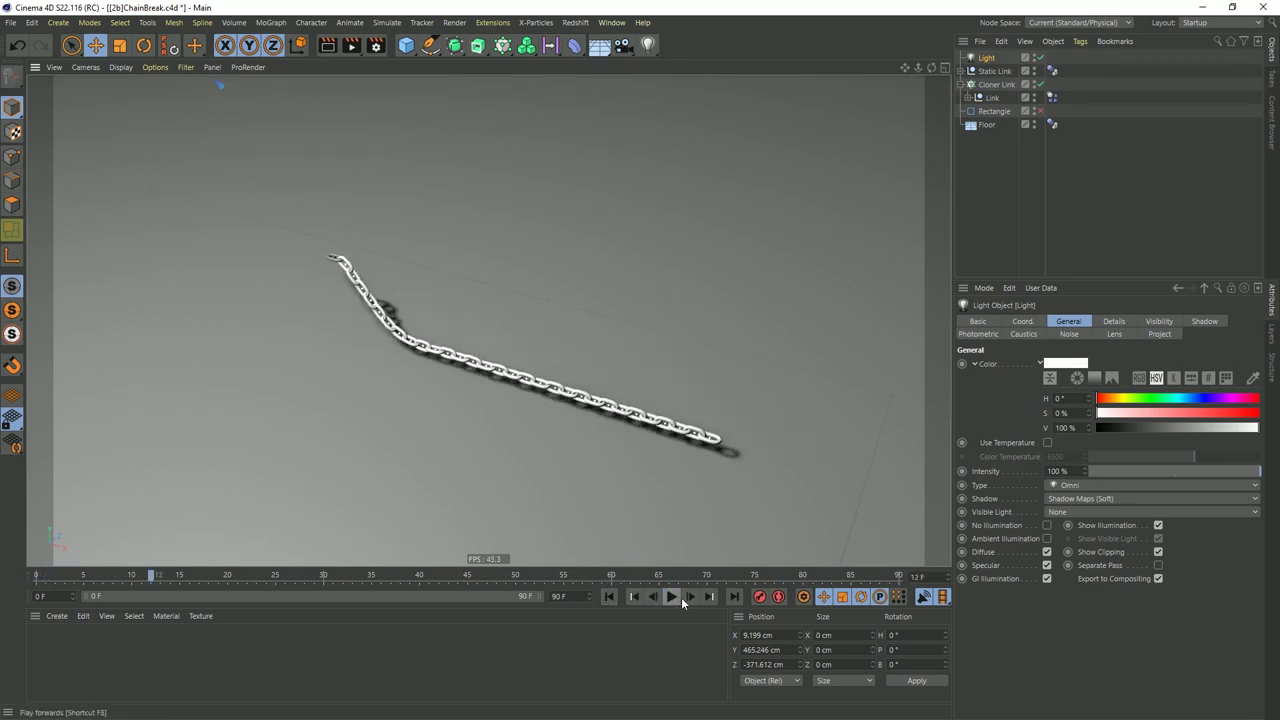
pyautogui.click(689, 597)
pyautogui.click(689, 597)
pyautogui.click(689, 597)
pyautogui.click(689, 597)
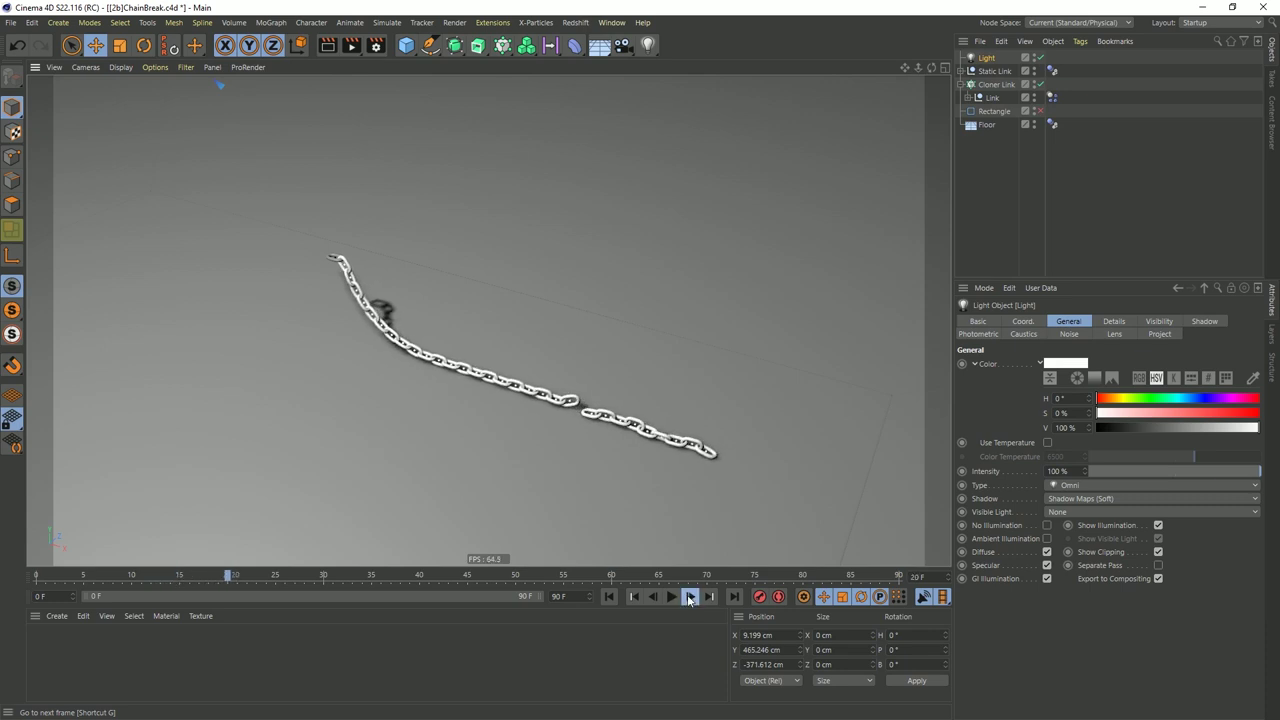
pyautogui.click(689, 597)
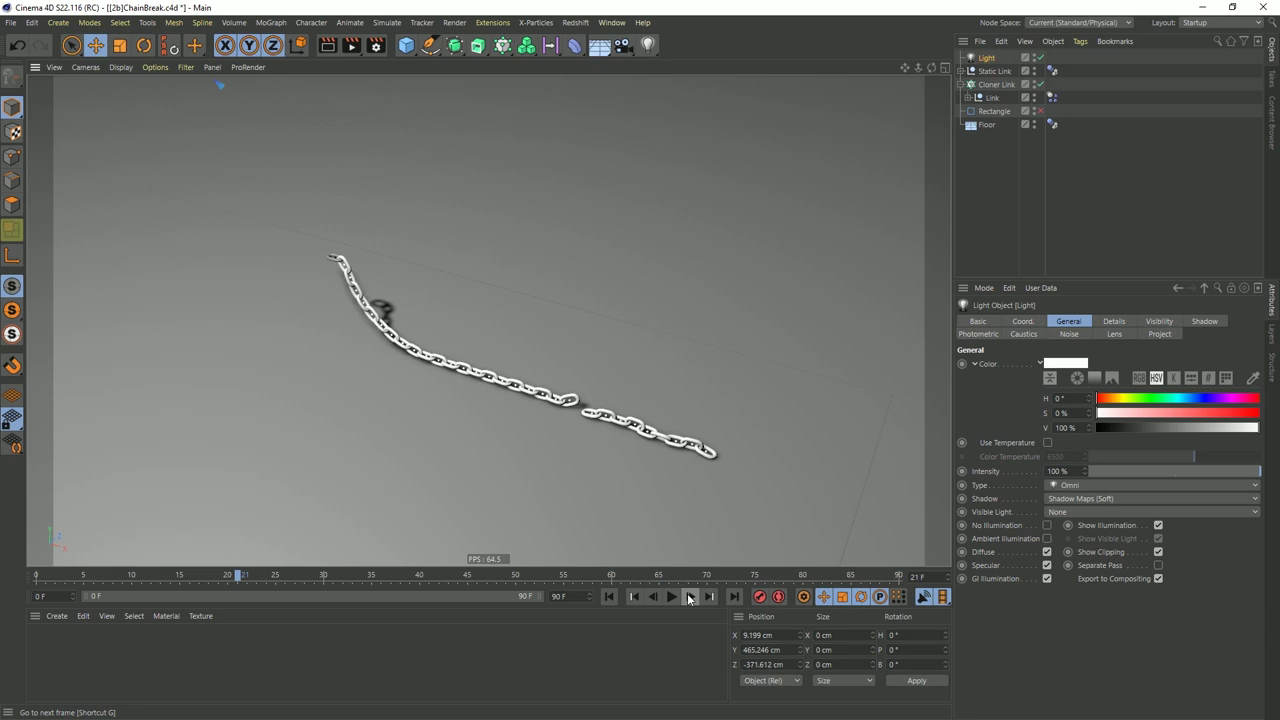
pyautogui.click(609, 597)
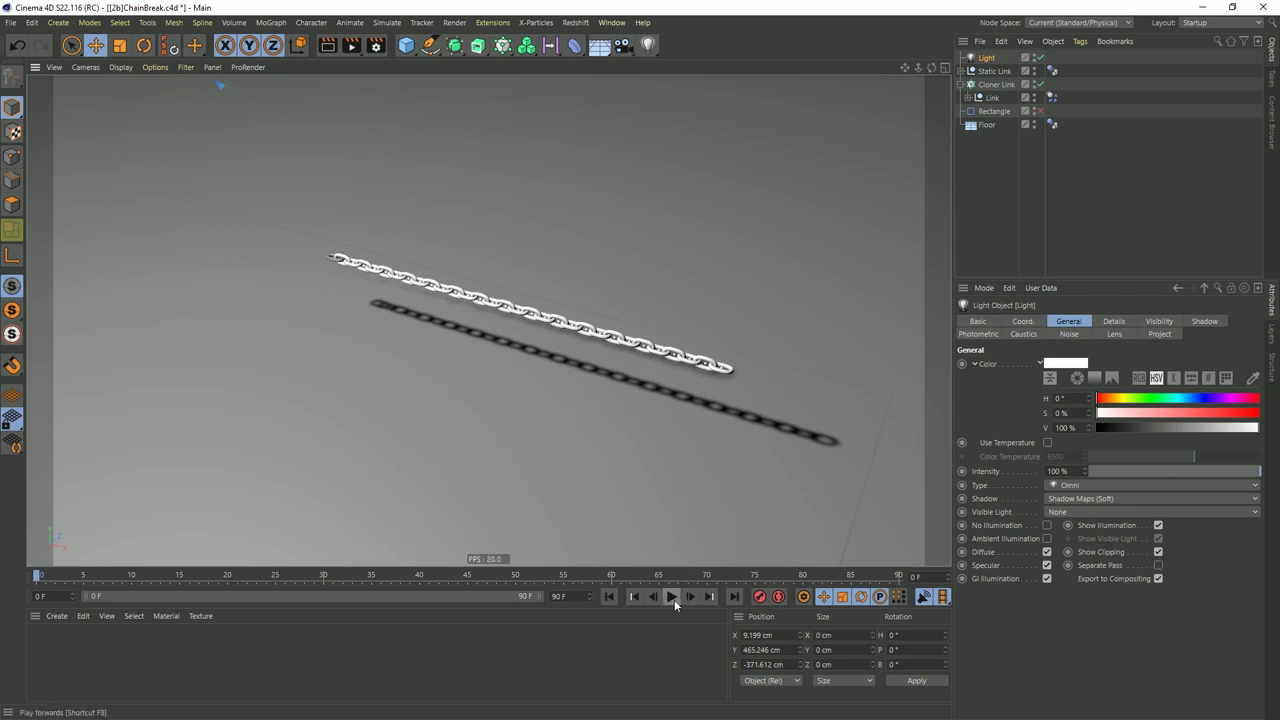
# Set the project dynamics to 25 Steps per Frame, test the drop, and rewind to frame 0
pyautogui.hotkey('ctrl', 'd')
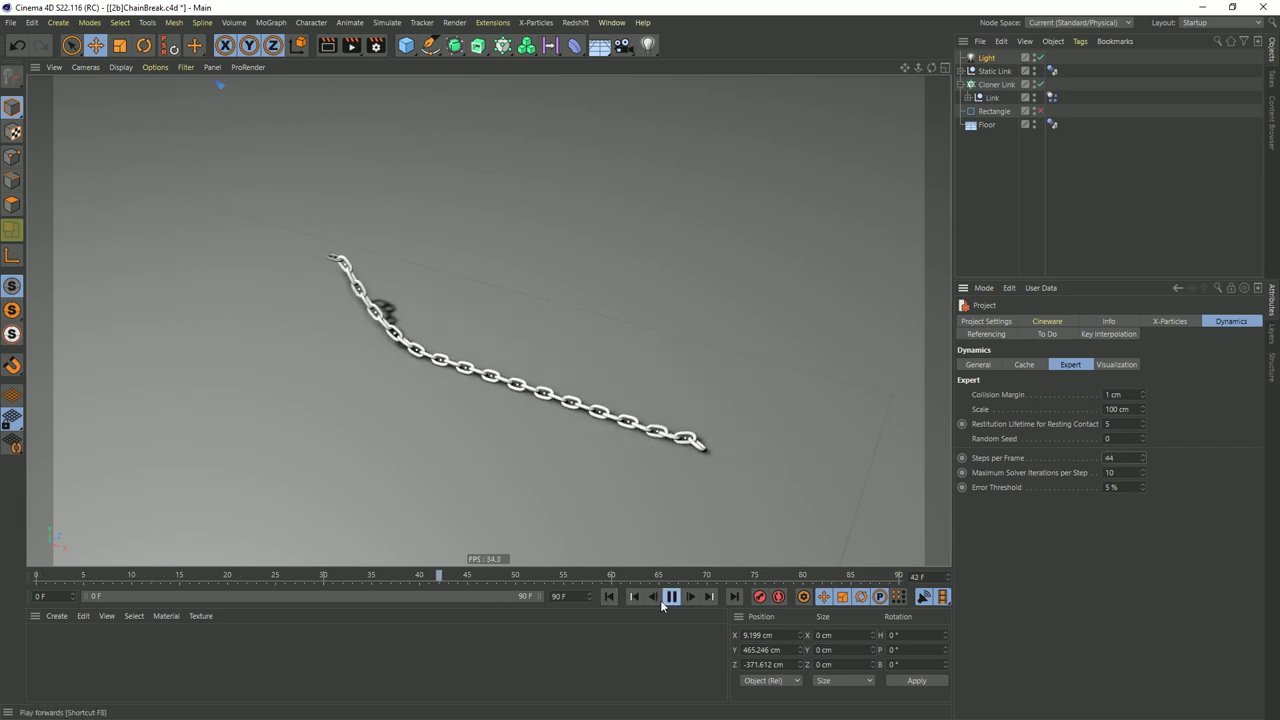
pyautogui.click(616, 602)
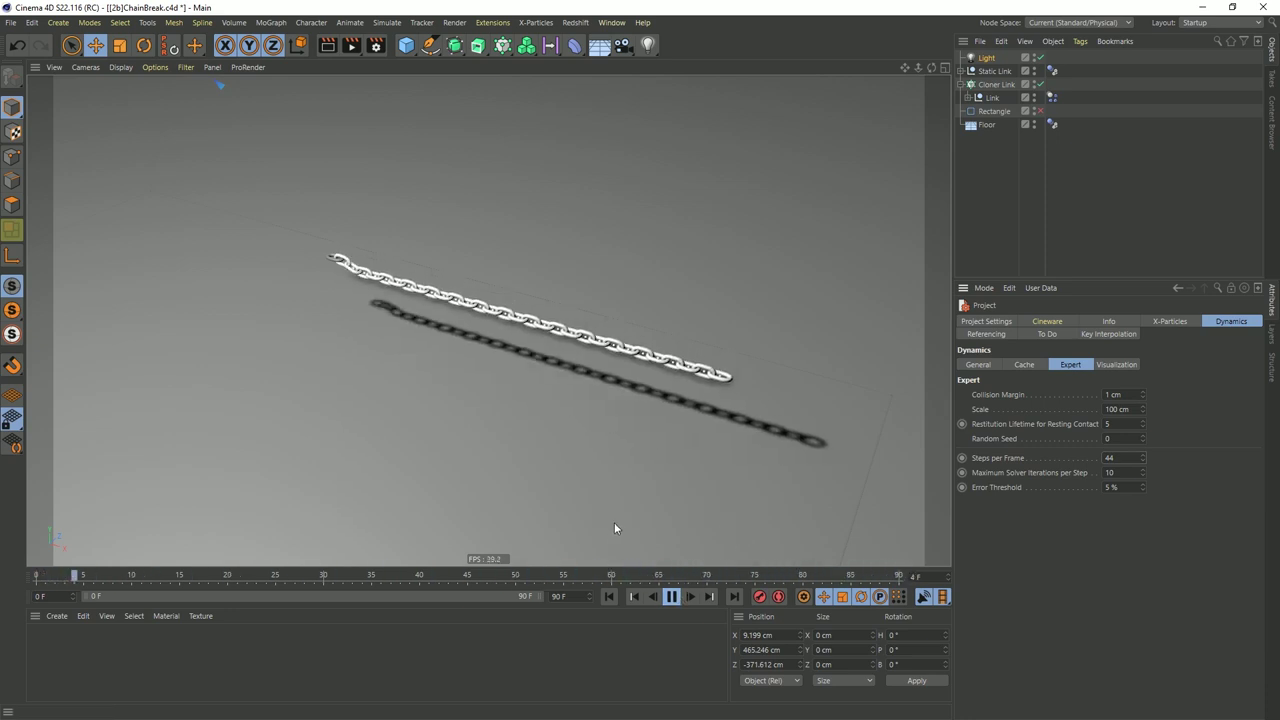
pyautogui.doubleClick(1115, 457)
pyautogui.write('10')
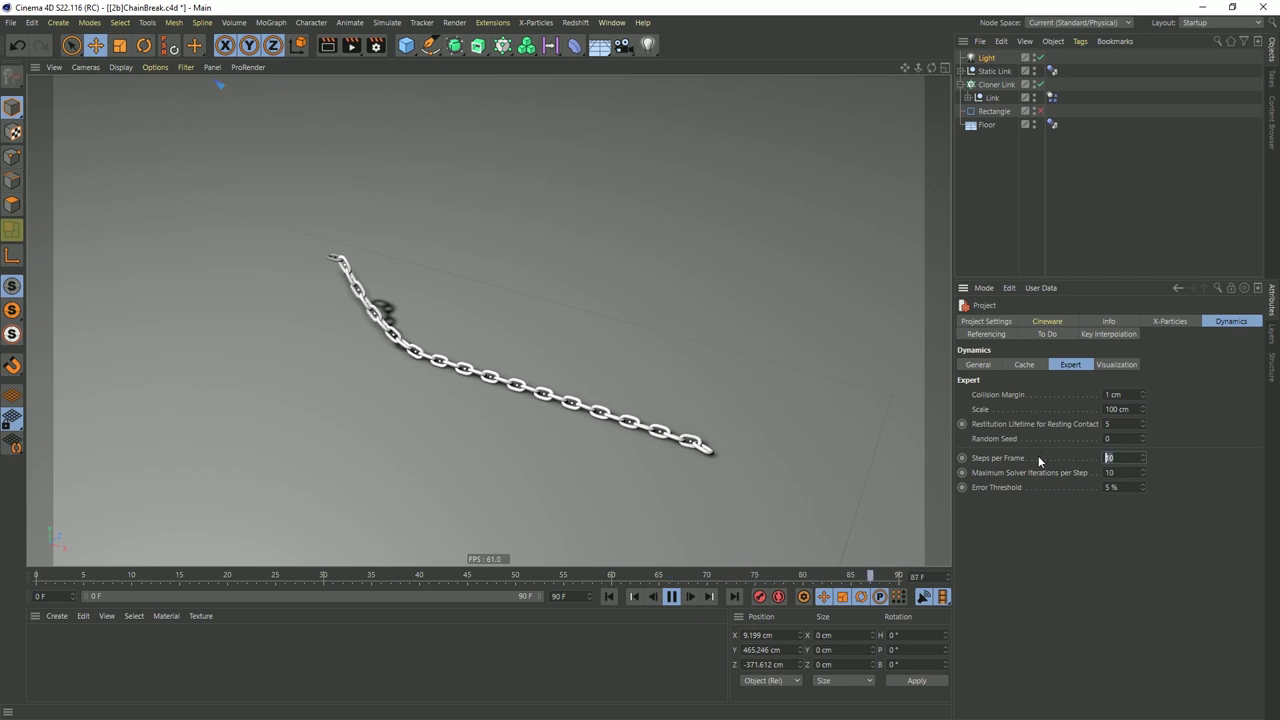
pyautogui.write('25')
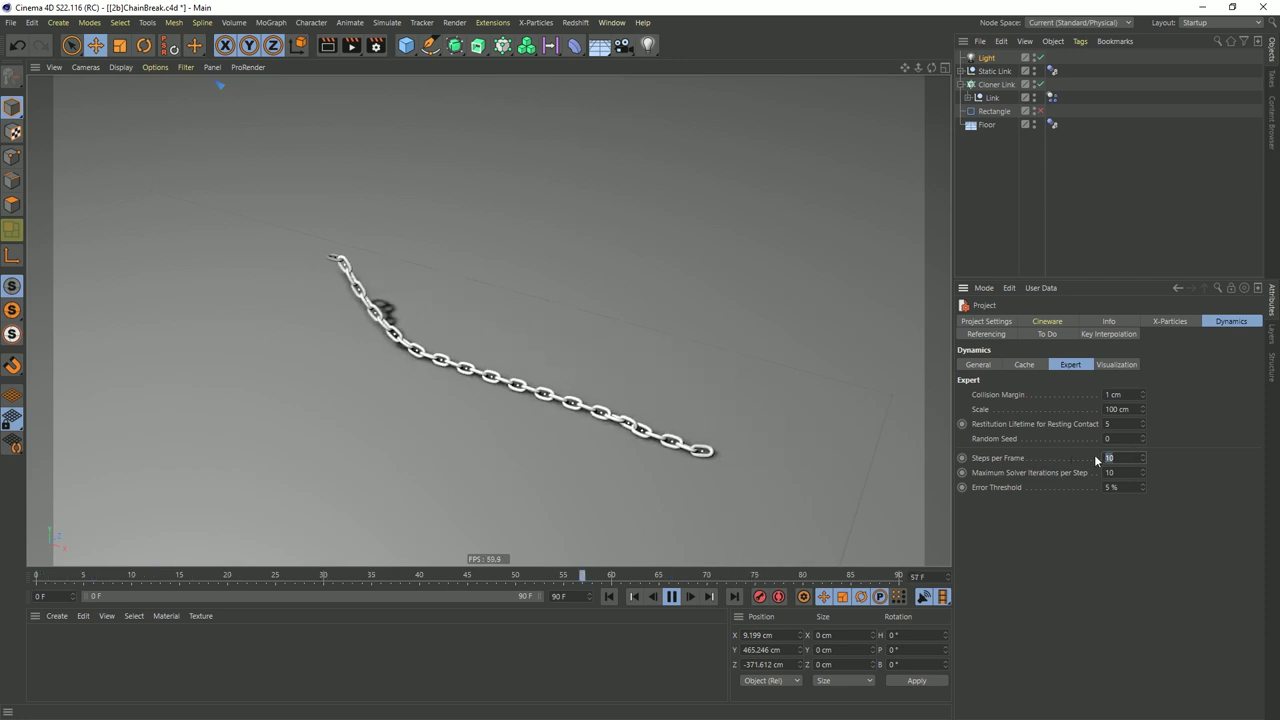
pyautogui.press('Return')
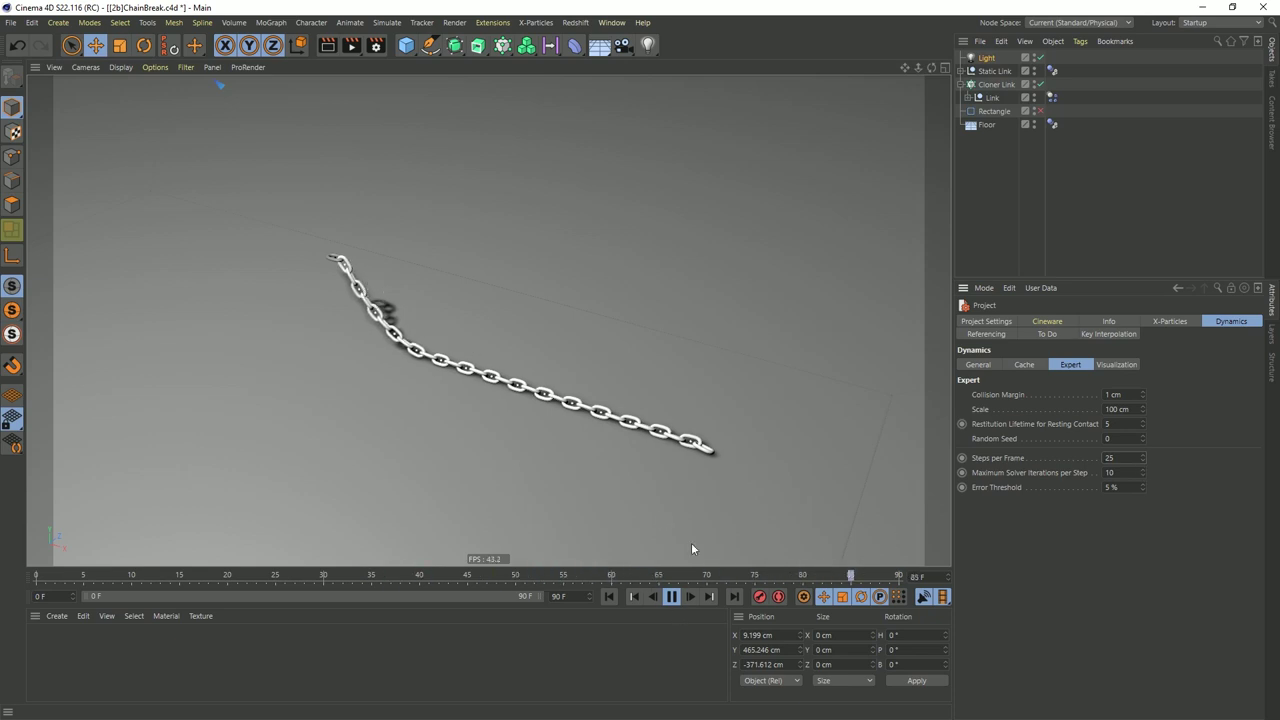
pyautogui.click(671, 596)
pyautogui.click(609, 596)
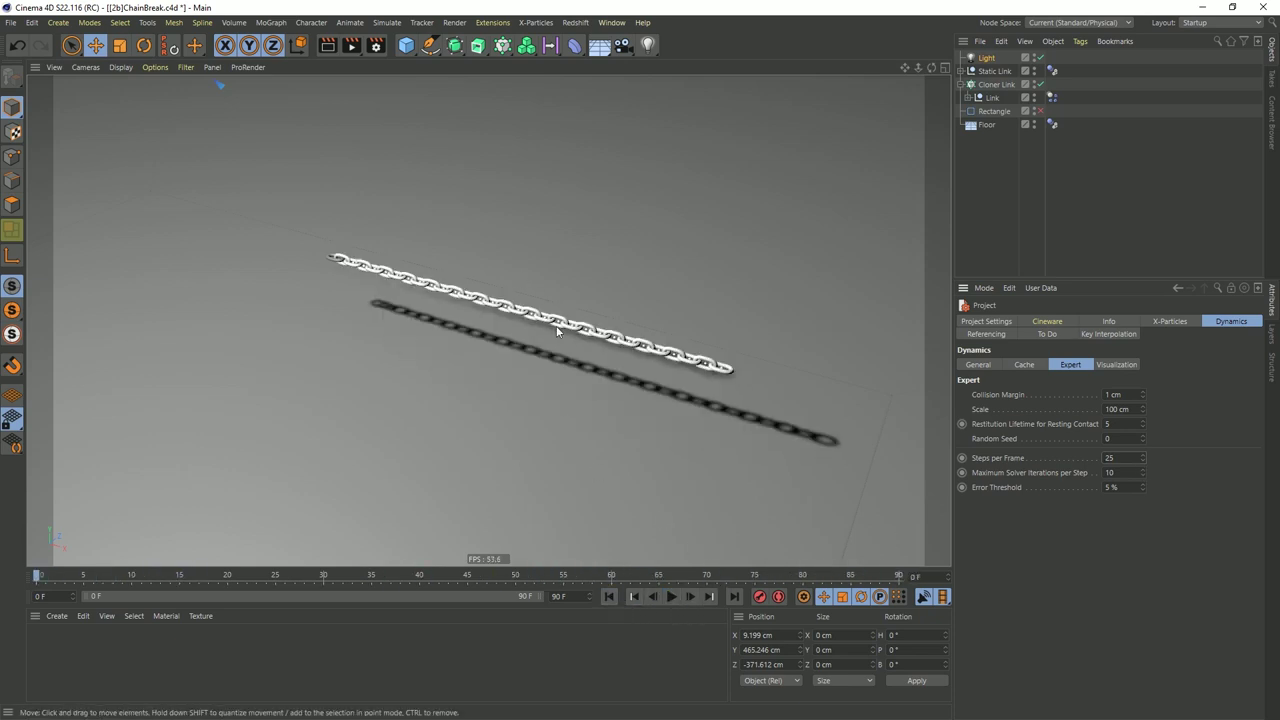
# Save the scene as a new file named [2c]ChainBreak.c4d
pyautogui.keyDown('alt'); pyautogui.moveTo(607, 322); pyautogui.dragTo(499, 325); pyautogui.keyUp('alt')
pyautogui.hotkey('ctrl', 'shift', 's')
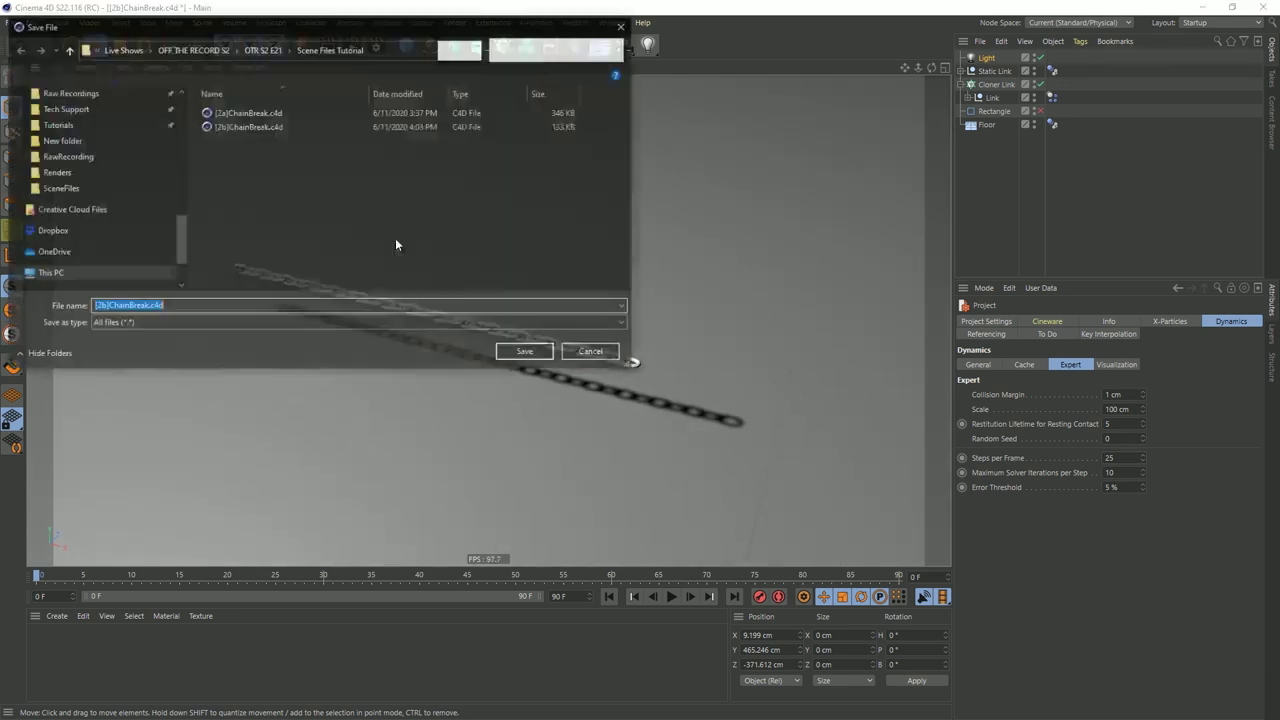
pyautogui.write('[2c]ChainBreak.c4d')
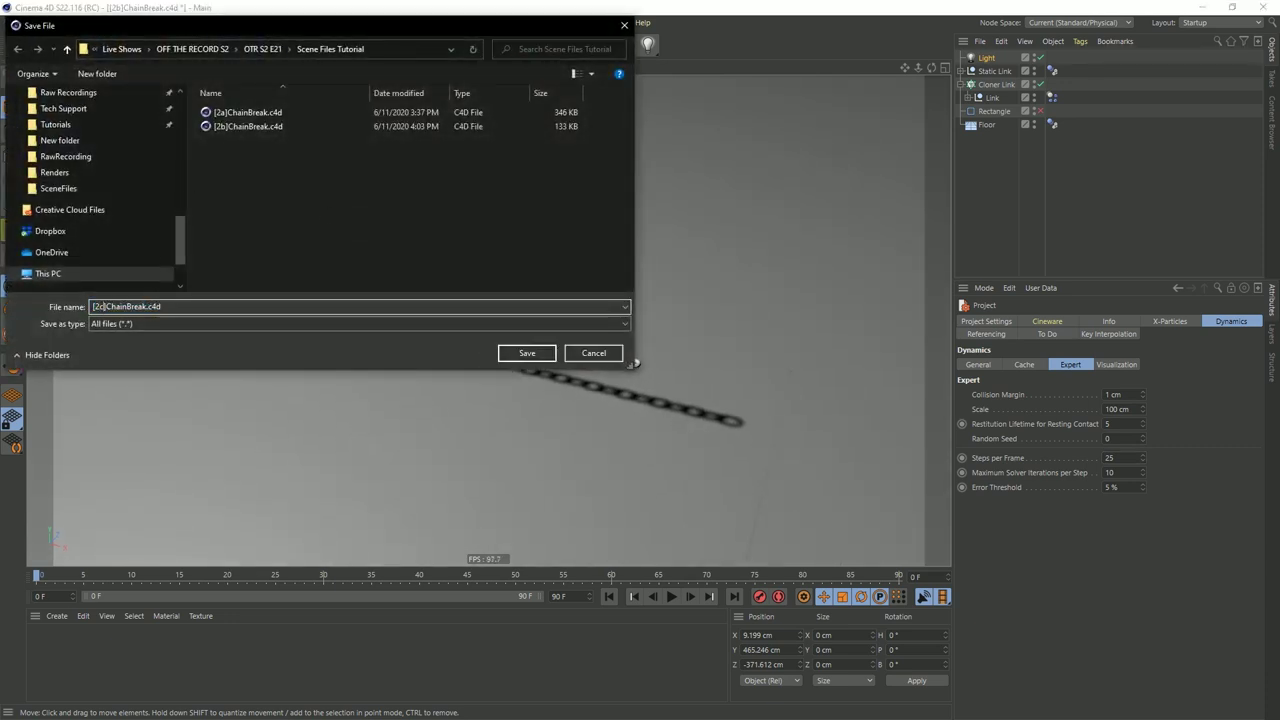
pyautogui.press('Return')
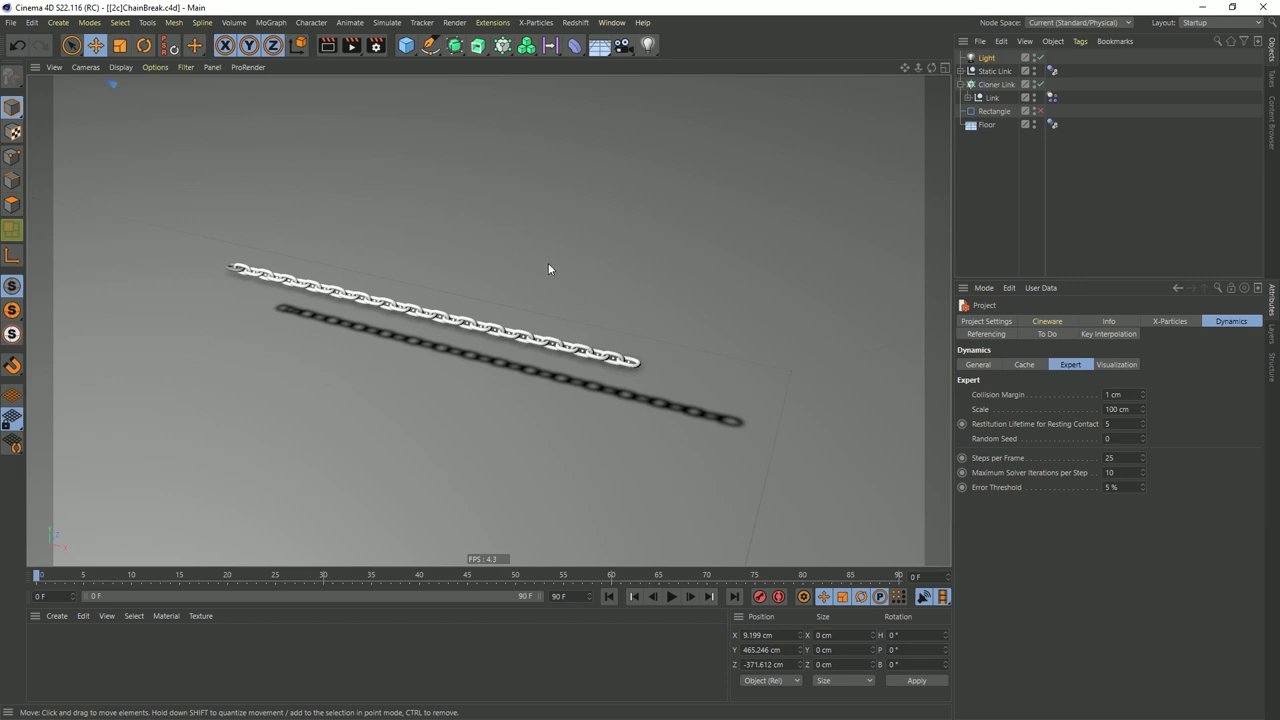
# Reduce Cloner Link's Count from 30 to 17 links
pyautogui.click(992, 86)
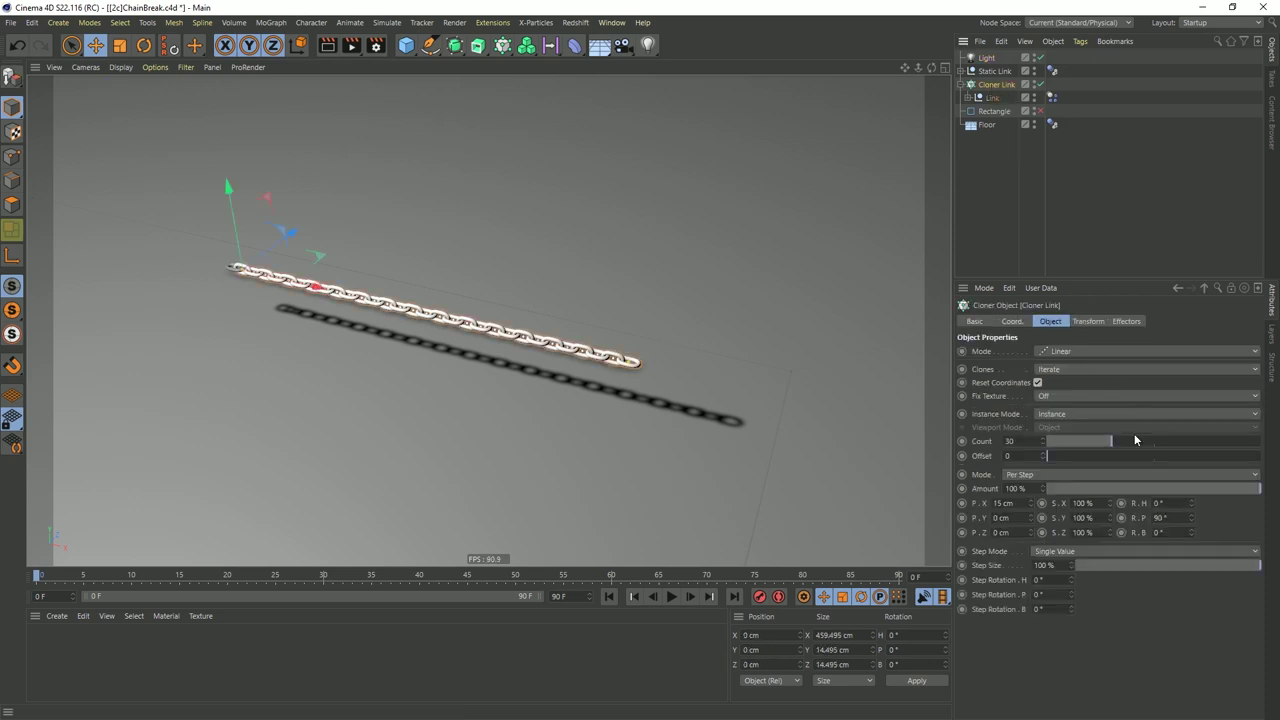
pyautogui.write('12')
pyautogui.press('Return')
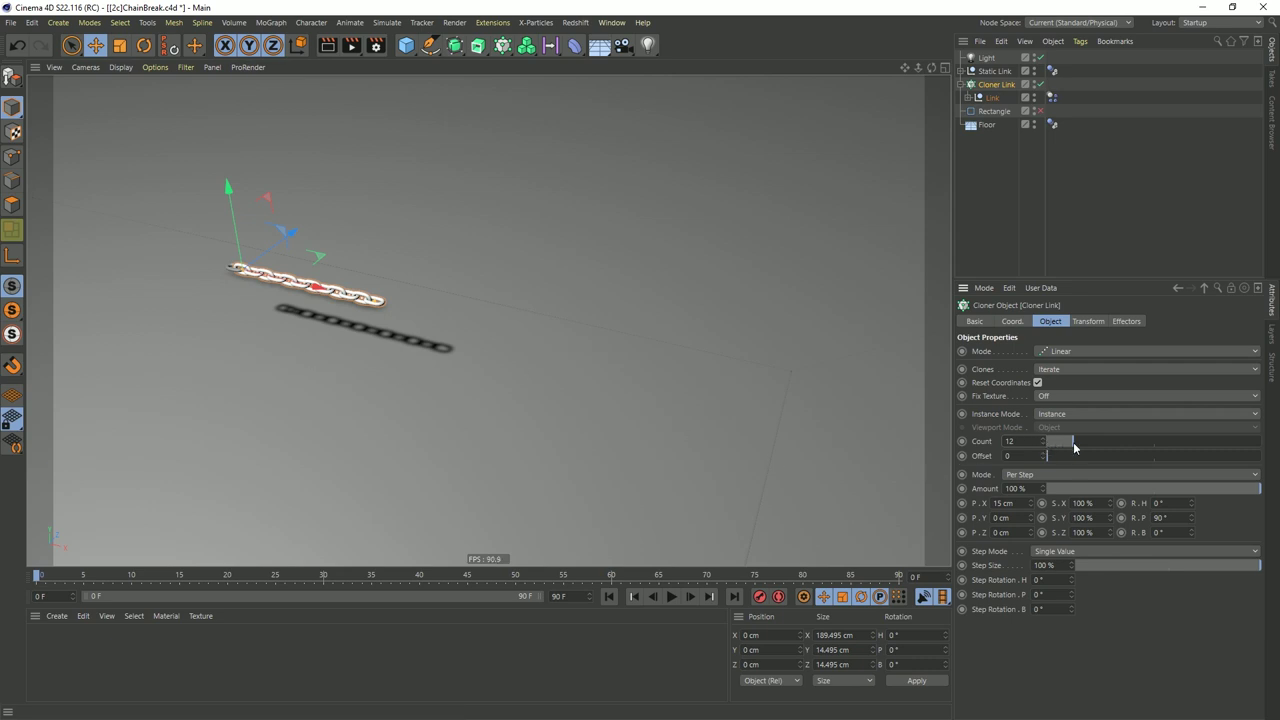
pyautogui.moveTo(1074, 447); pyautogui.dragTo(1088, 447)
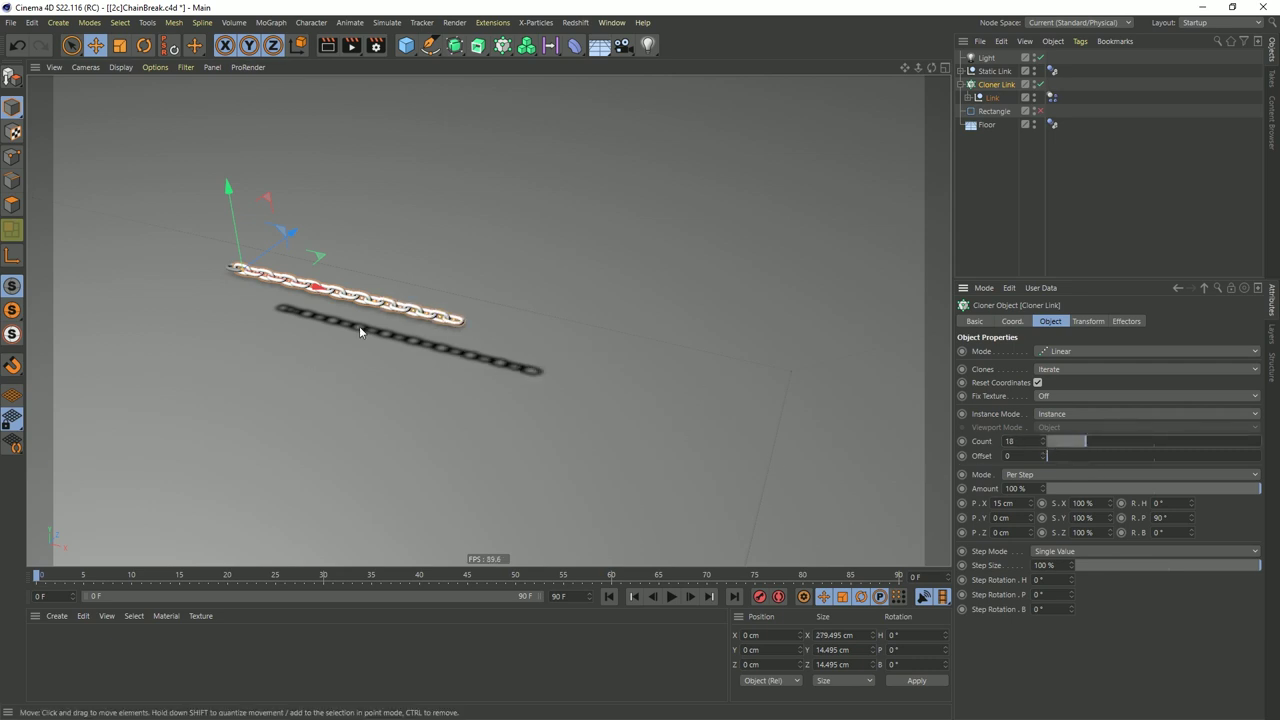
pyautogui.keyDown('alt'); pyautogui.moveTo(437, 325); pyautogui.dragTo(455, 320); pyautogui.keyUp('alt')
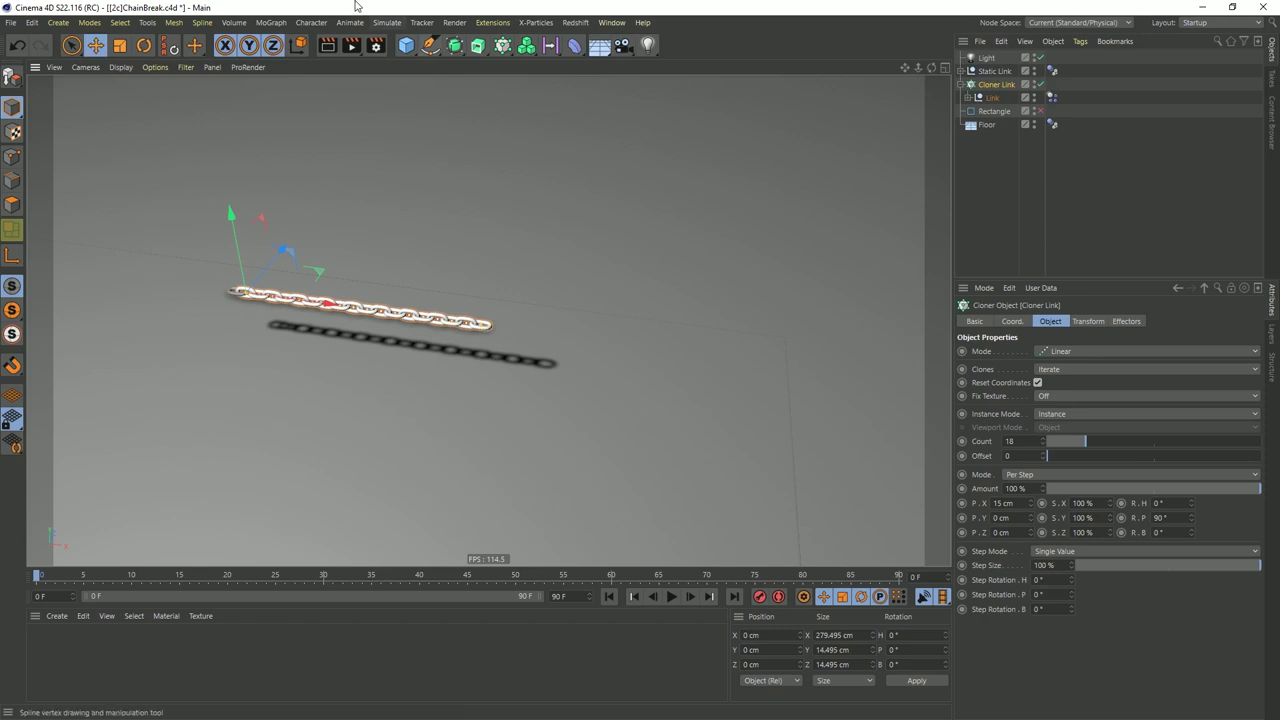
pyautogui.click(1044, 444)
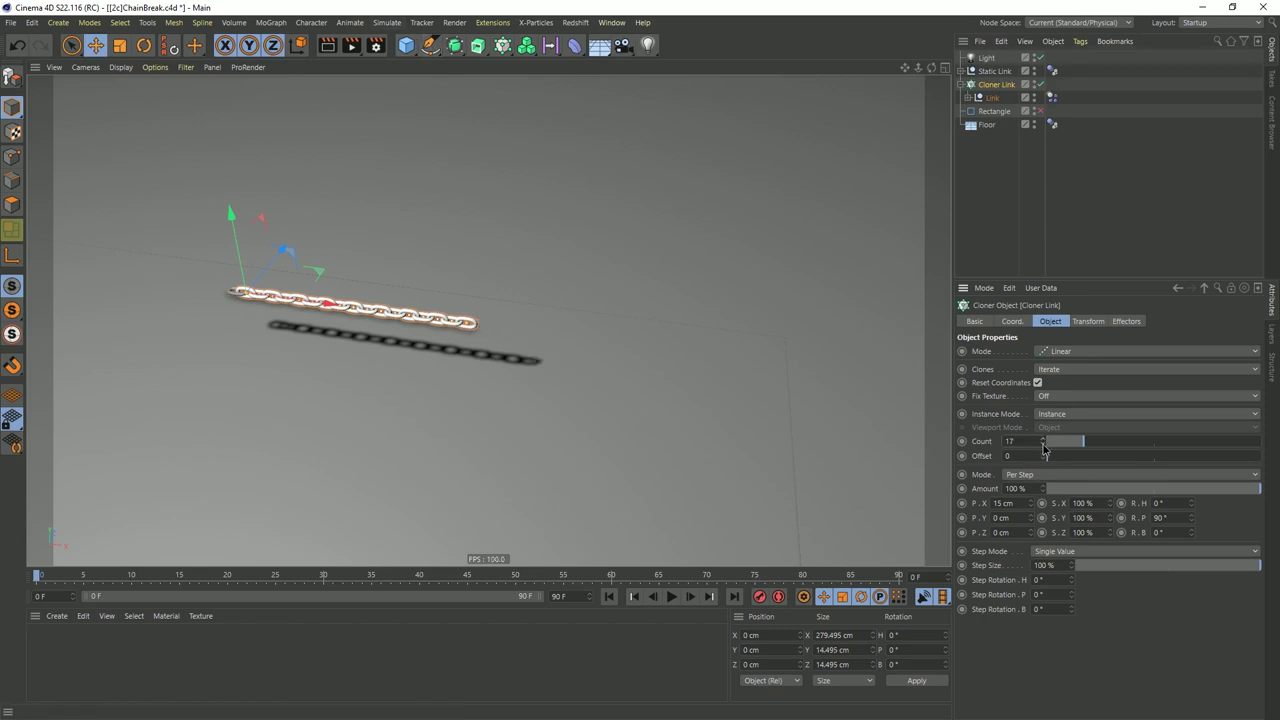
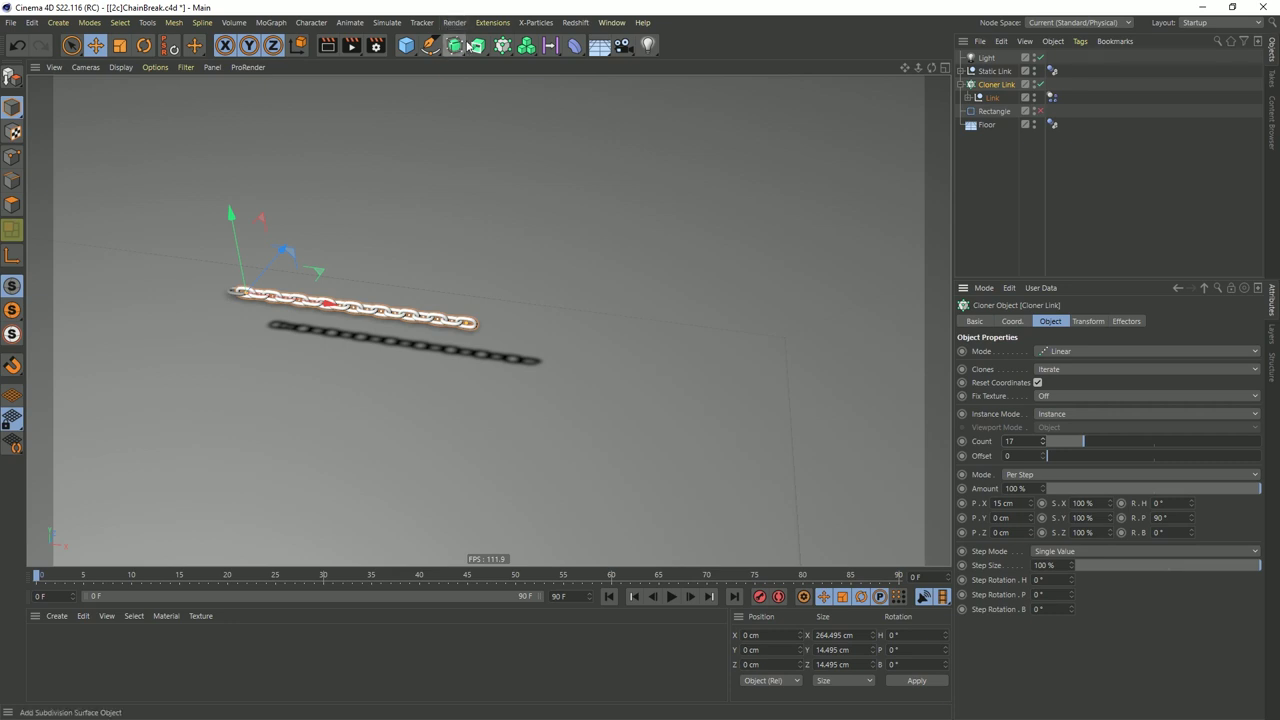
# Make a standalone copy of Cube 1 and reset it to the origin with zero rotation
pyautogui.click(972, 98)
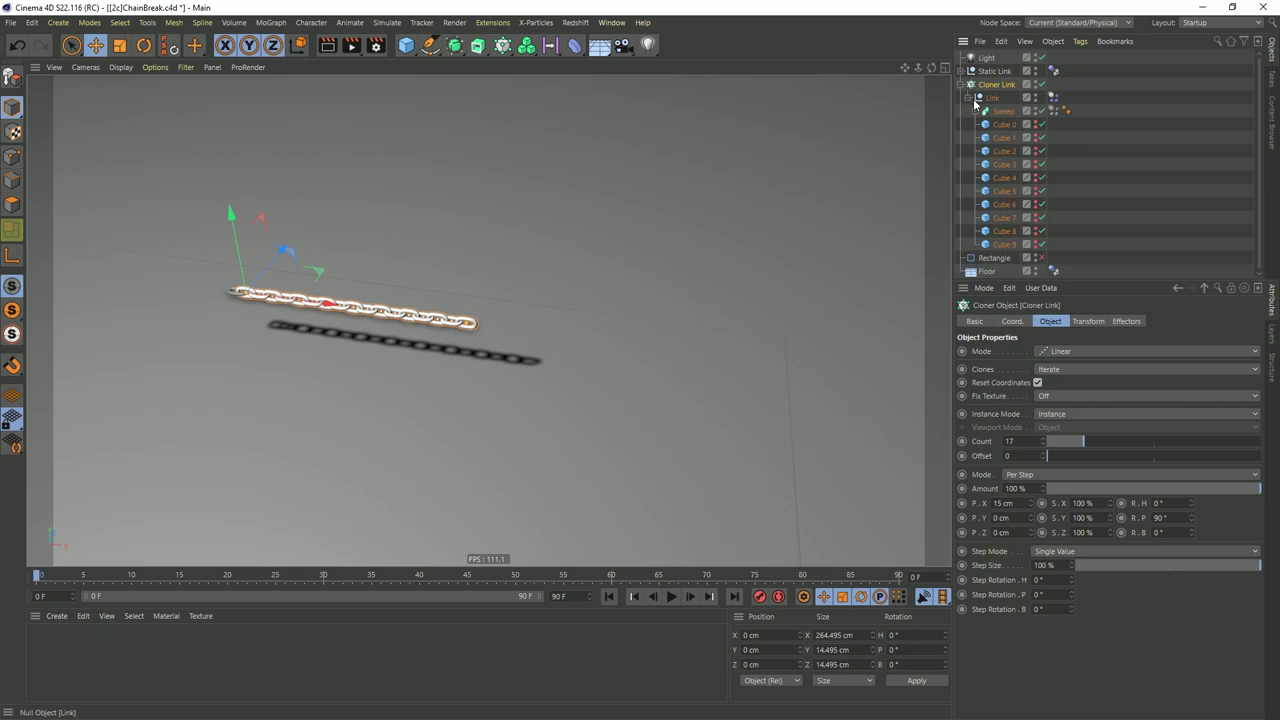
pyautogui.click(1008, 128)
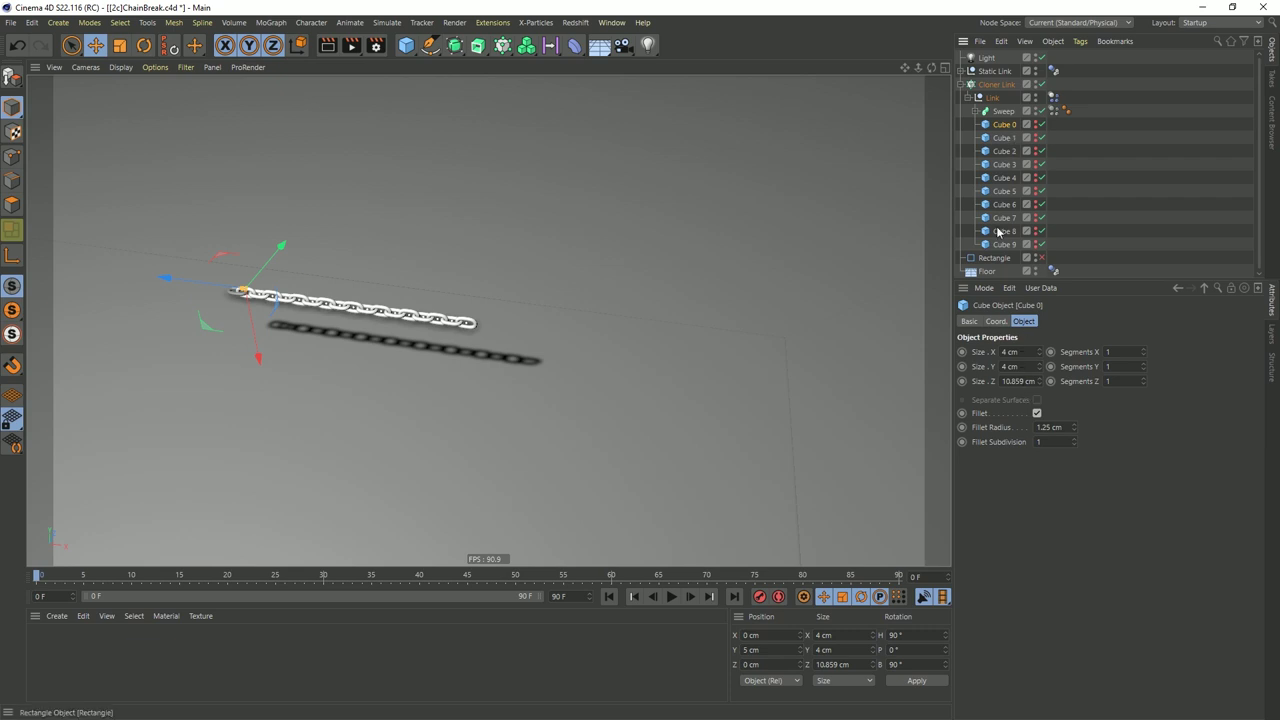
pyautogui.click(1012, 142)
pyautogui.keyDown('ctrl'); pyautogui.moveTo(1012, 137); pyautogui.dragTo(1036, 63); pyautogui.keyUp('ctrl')
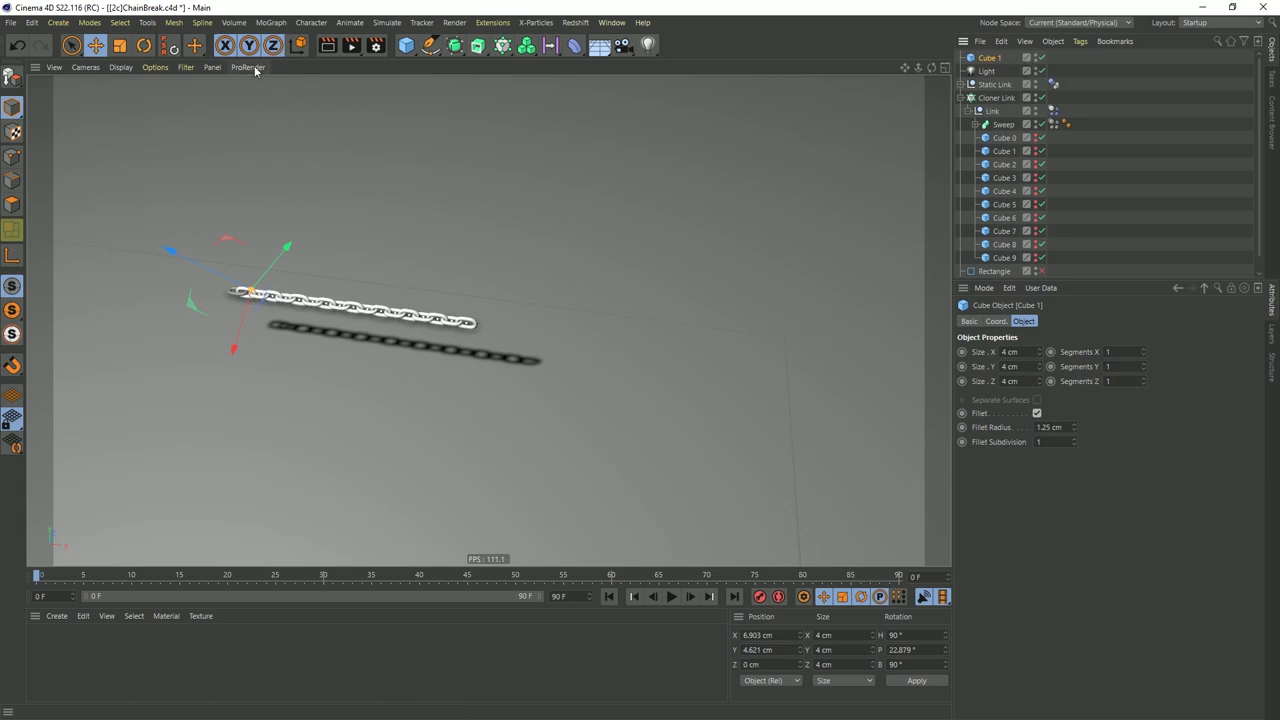
pyautogui.hotkey('alt', 'shift', '0')
# Move Static Link and Cloner Link left to X about -272 cm, then reselect the Cube 1 copy
pyautogui.click(961, 98)
pyautogui.click(995, 85)
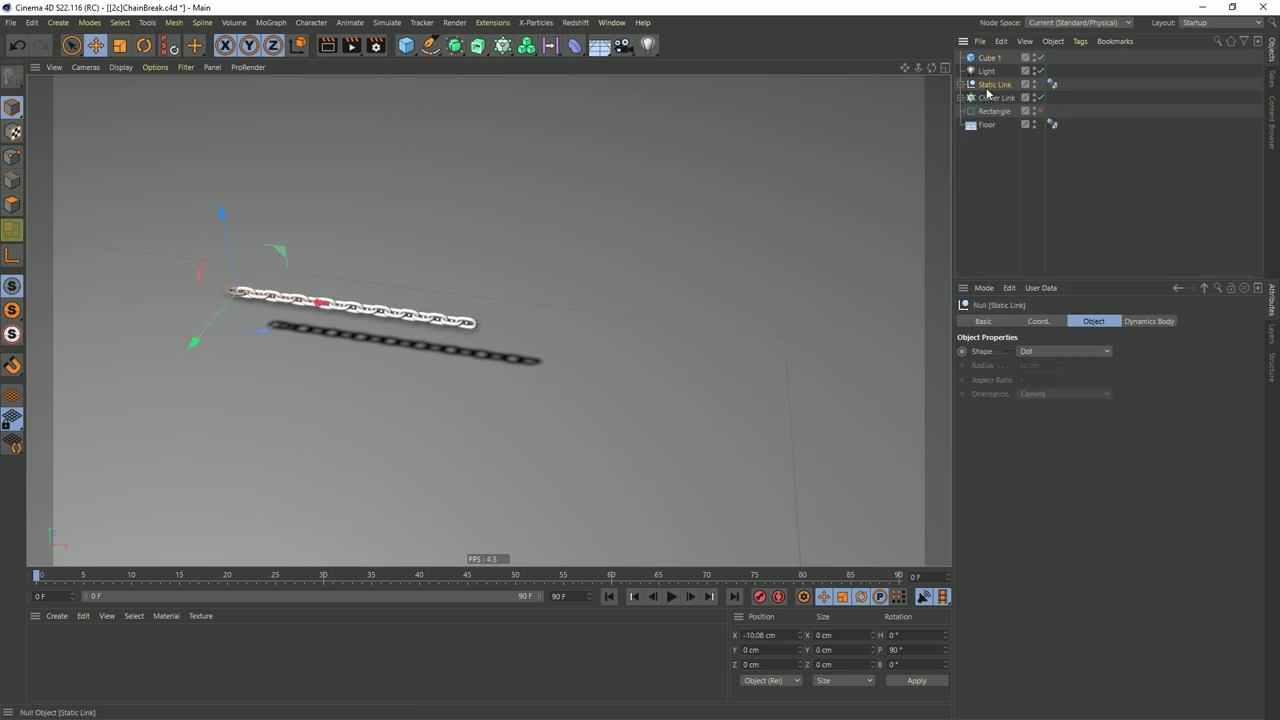
pyautogui.keyDown('ctrl'); pyautogui.click(997, 98); pyautogui.keyUp('ctrl')
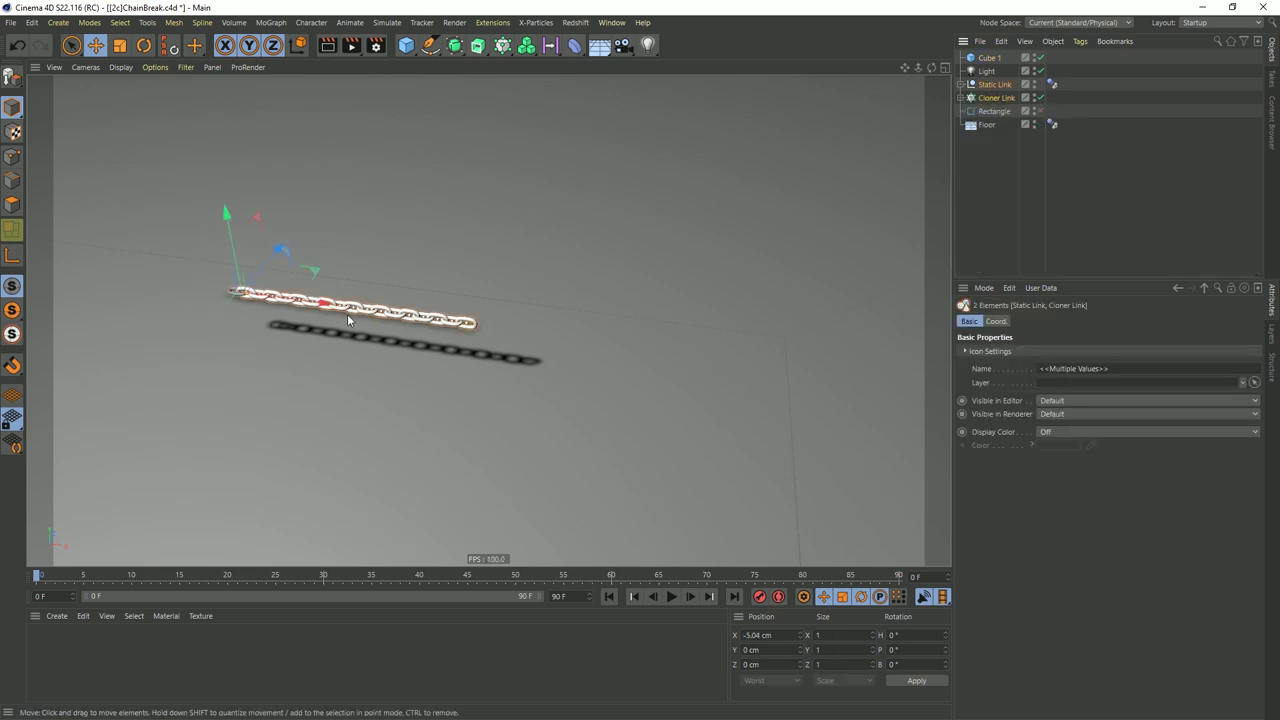
pyautogui.moveTo(348, 318); pyautogui.dragTo(101, 294)
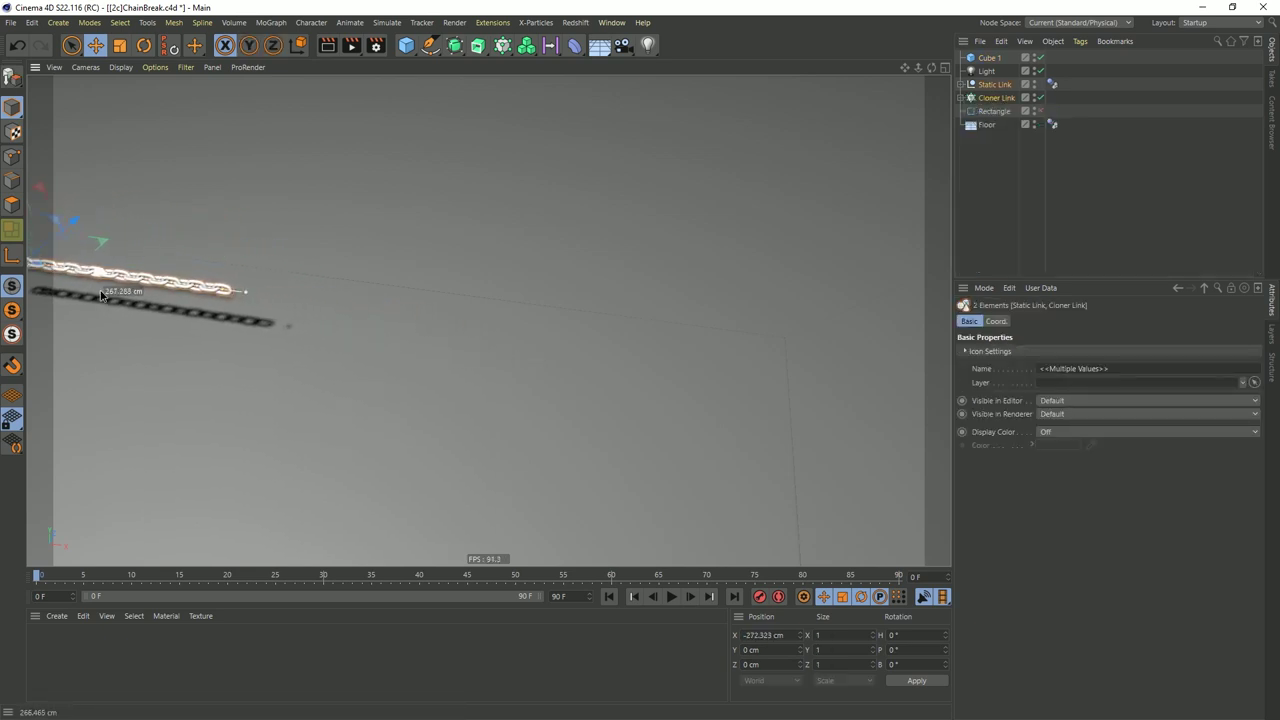
pyautogui.click(989, 57)
pyautogui.scroll(3, 280, 296)
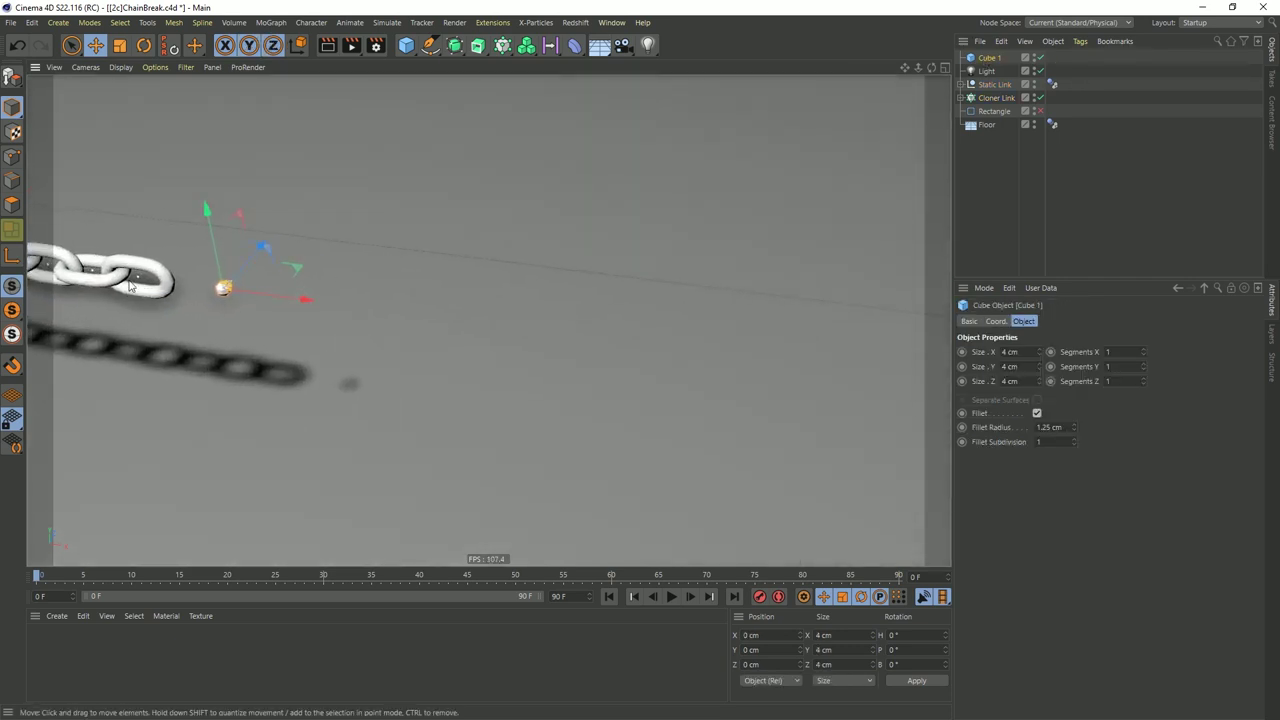
pyautogui.keyDown('alt'); pyautogui.moveTo(220, 302); pyautogui.dragTo(519, 227, button='middle'); pyautogui.keyUp('alt')
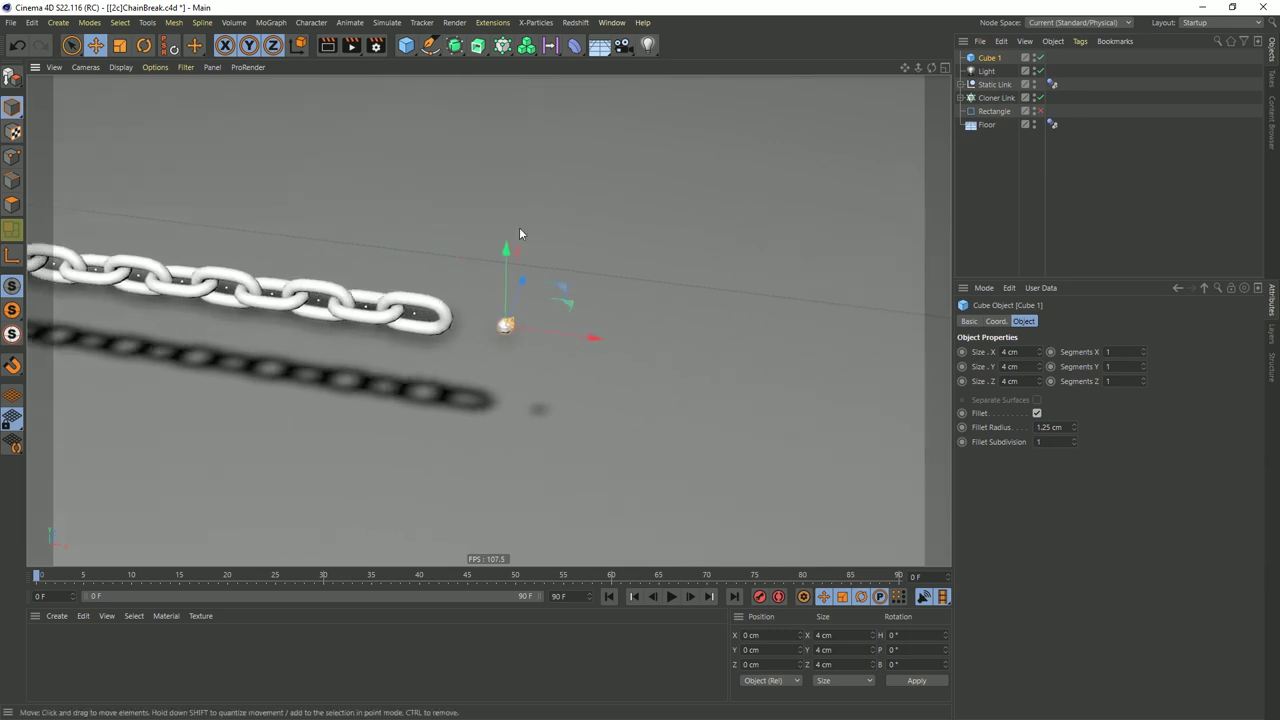
# Put Cube 1 under a new Cloner set to Radial, plane XZ, Count 52, Radius 32 cm
pyautogui.click(502, 45)
pyautogui.moveTo(989, 71); pyautogui.dragTo(990, 62)
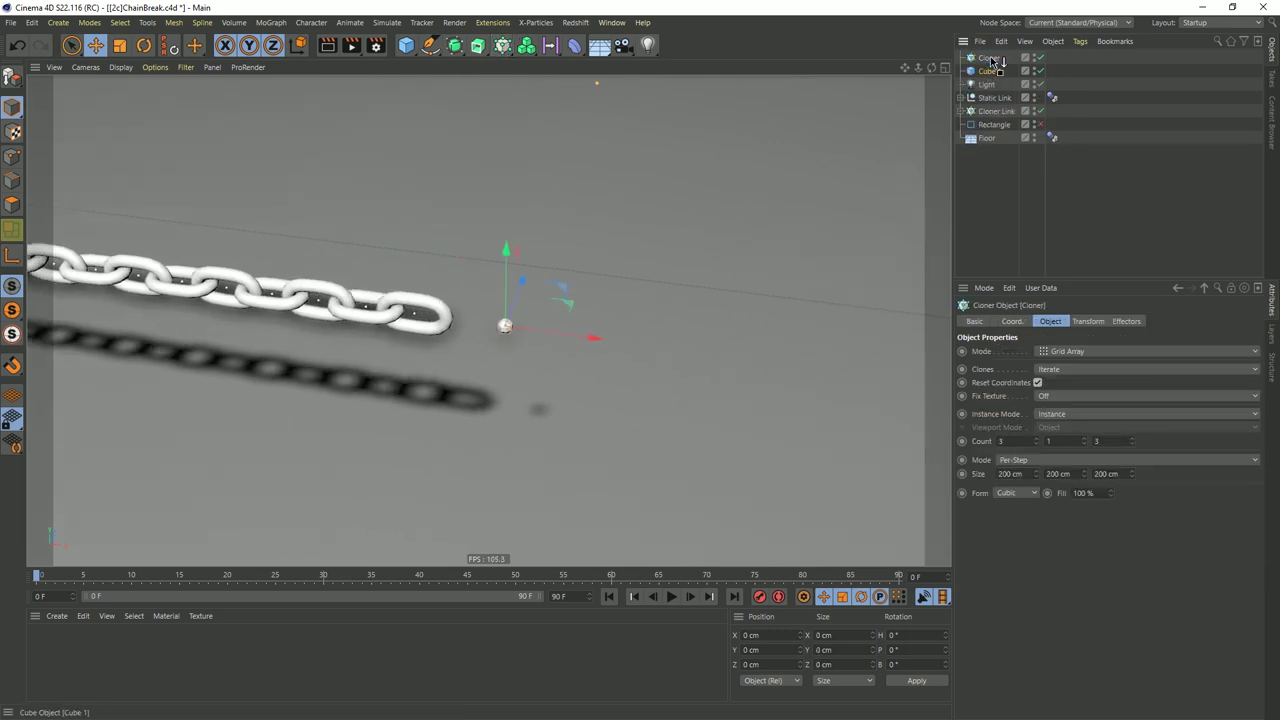
pyautogui.click(1057, 352)
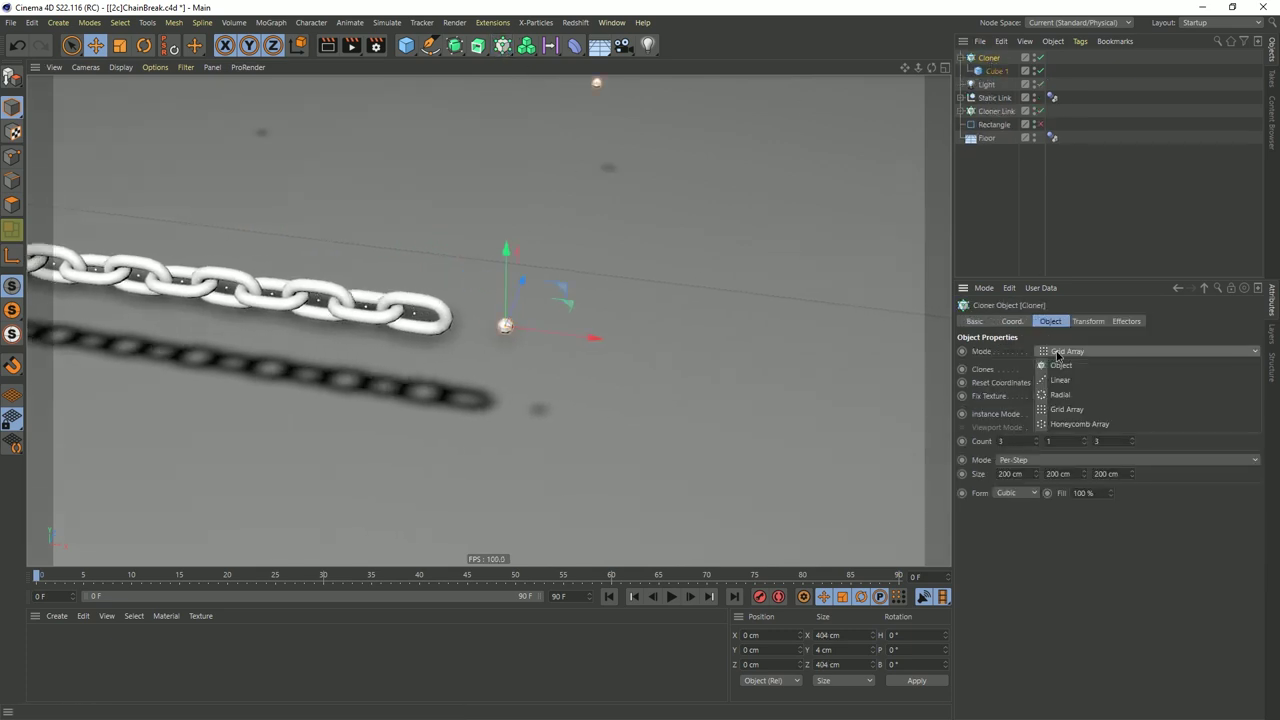
pyautogui.click(1062, 394)
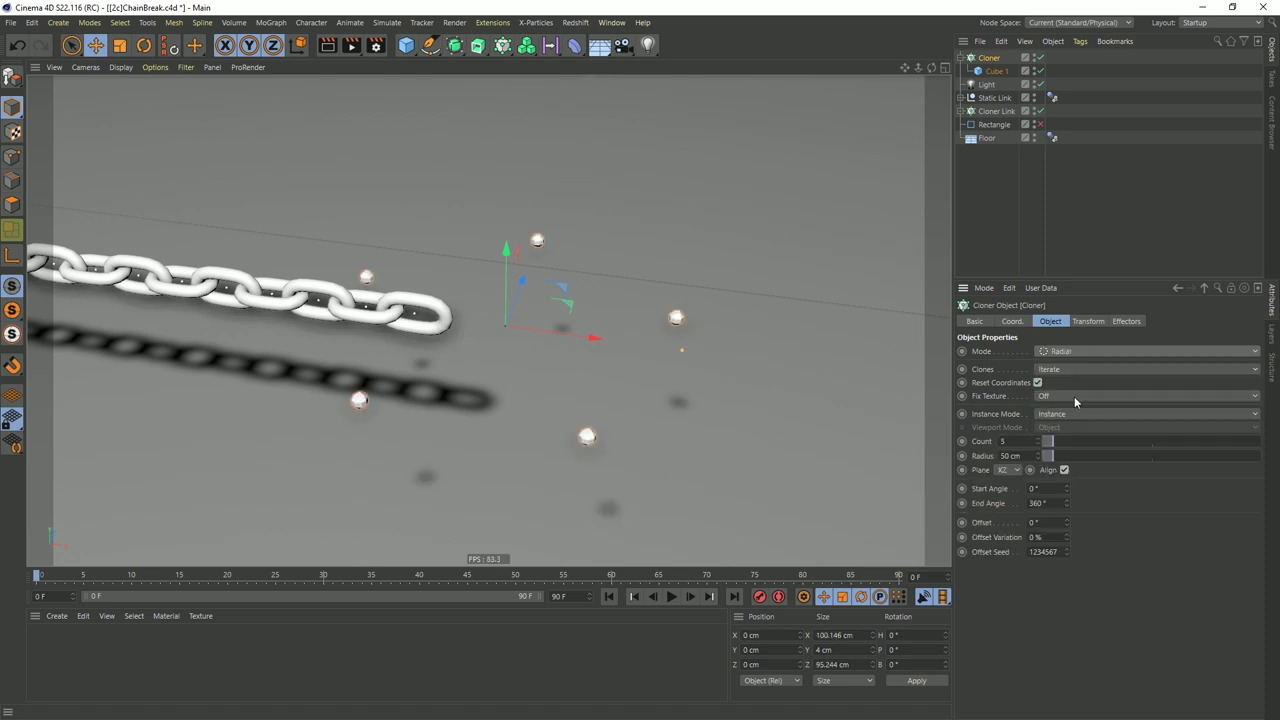
pyautogui.click(1005, 470)
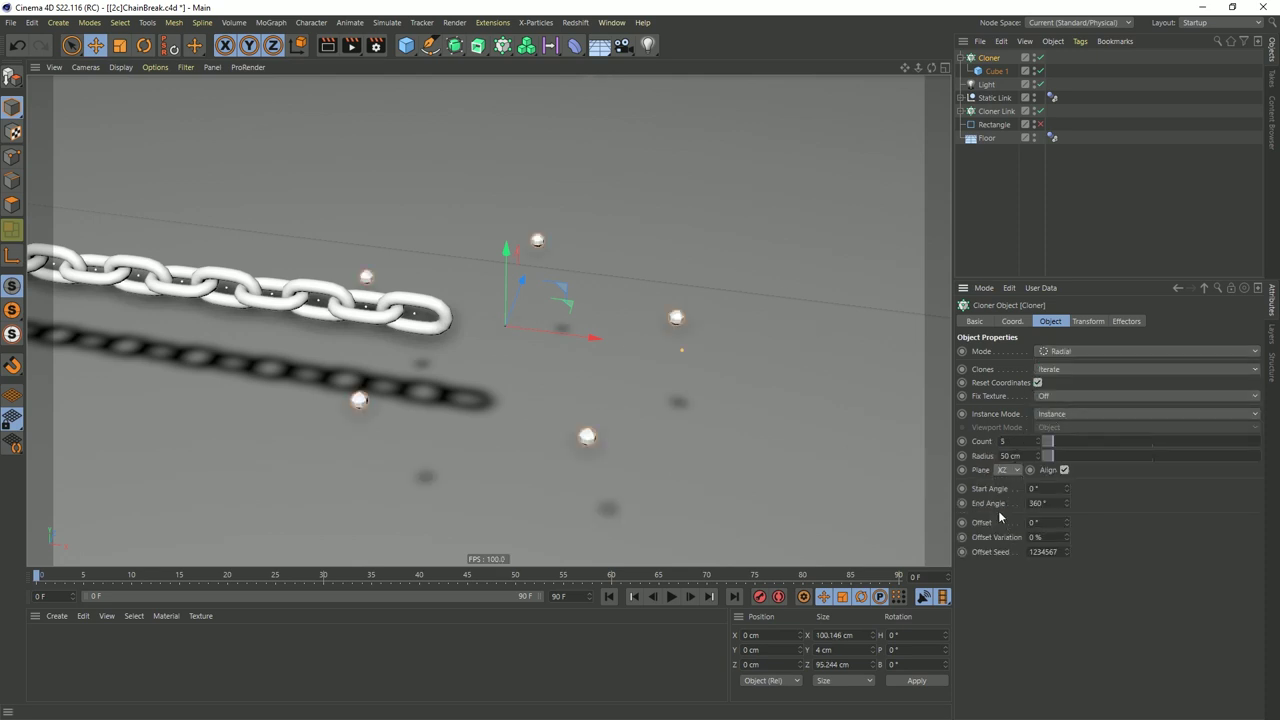
pyautogui.press('h')
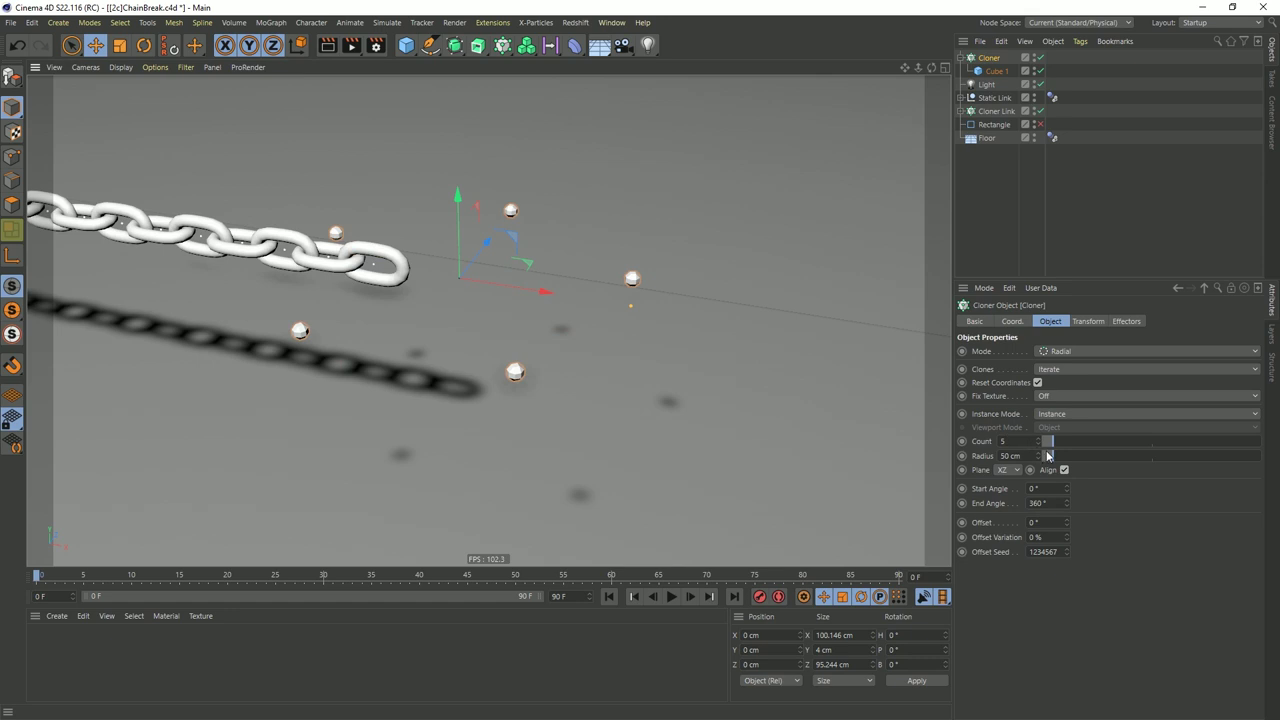
pyautogui.moveTo(1047, 455)
pyautogui.mouseDown()
pyautogui.moveTo(1050, 466)
pyautogui.moveTo(1058, 443)
pyautogui.moveTo(1142, 432)
pyautogui.mouseUp()
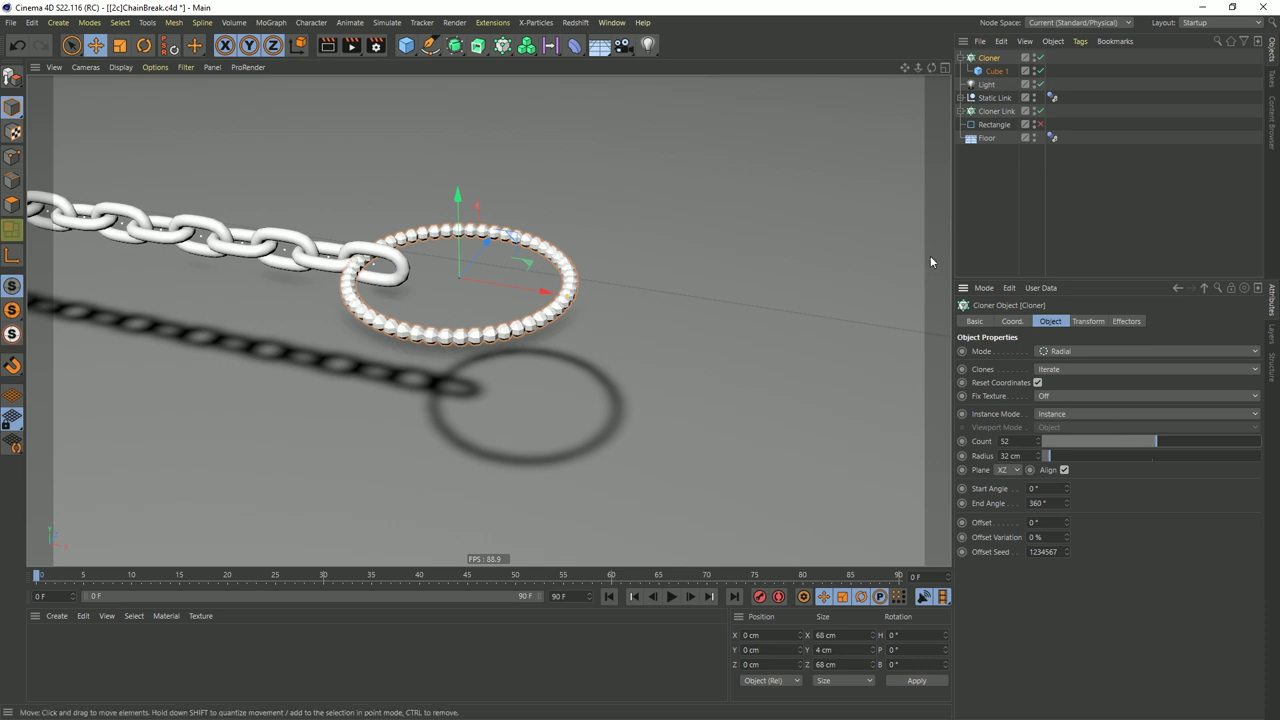
pyautogui.keyDown('alt'); pyautogui.moveTo(431, 272); pyautogui.dragTo(473, 302); pyautogui.keyUp('alt')
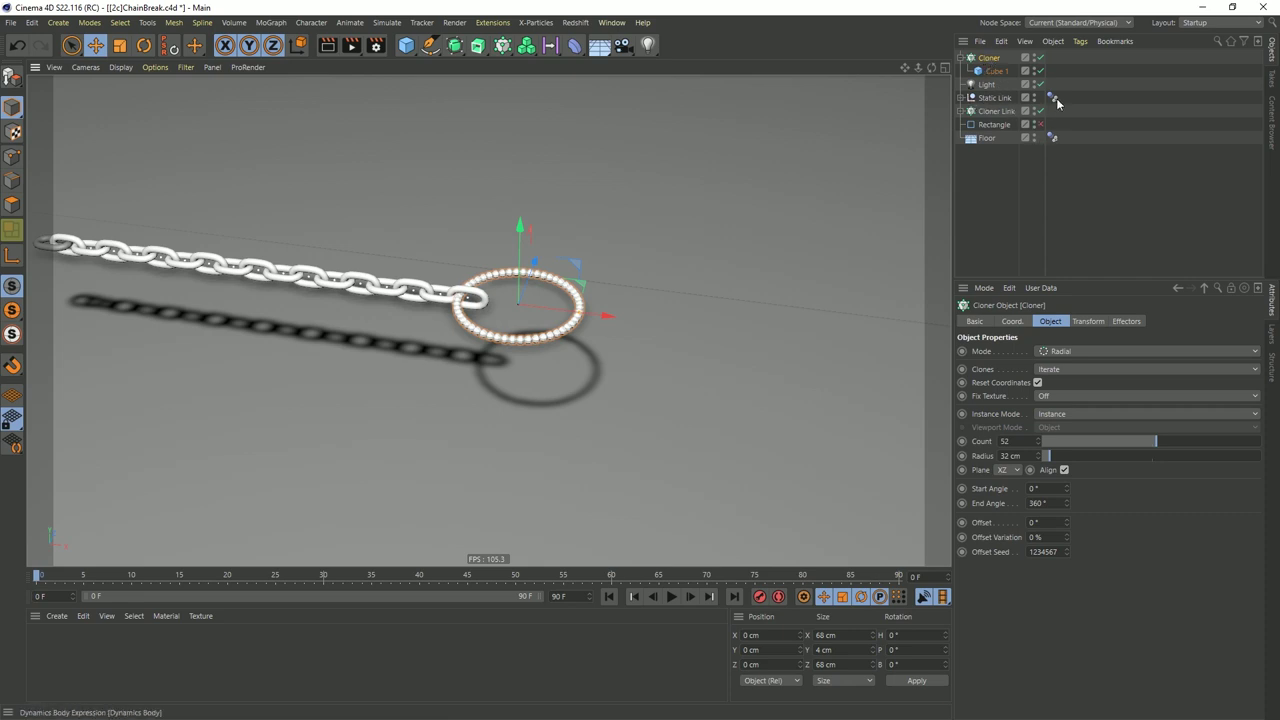
# Copy Static Link's Dynamics Body tag onto the ring Cloner and set Dynamic to On
pyautogui.moveTo(1053, 97); pyautogui.dragTo(1053, 58)
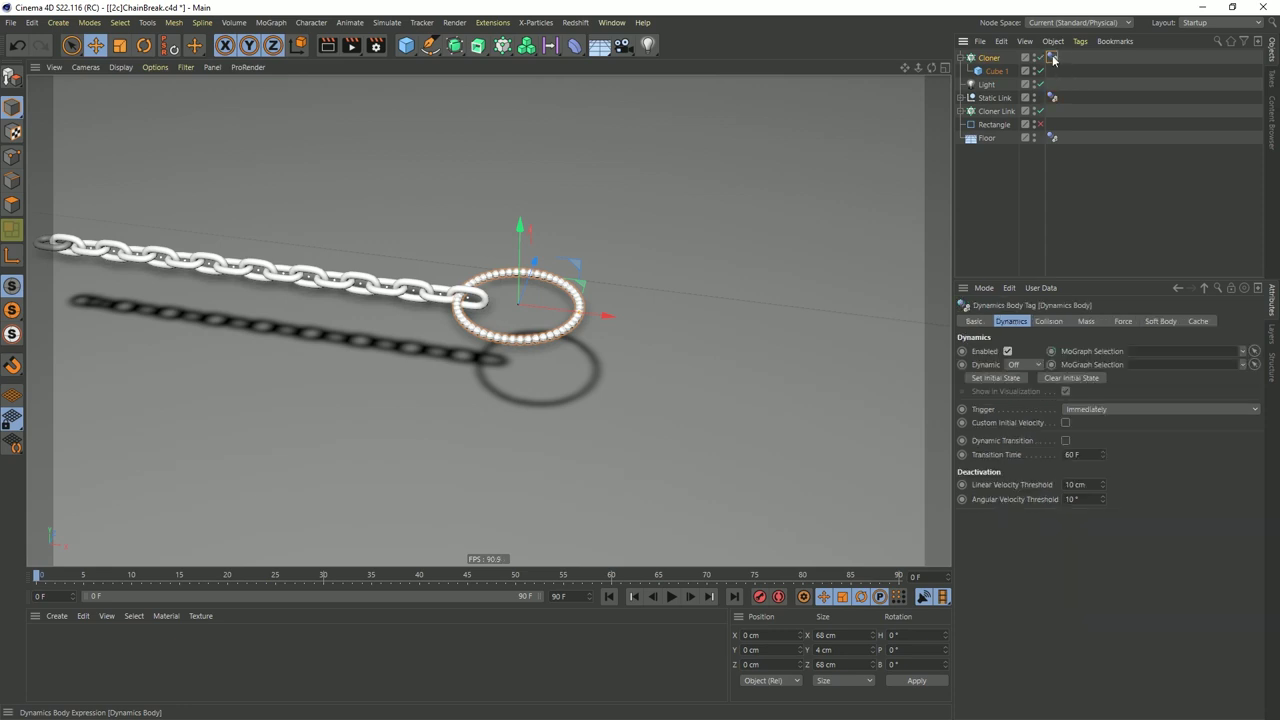
pyautogui.click(1022, 364)
pyautogui.click(1025, 379)
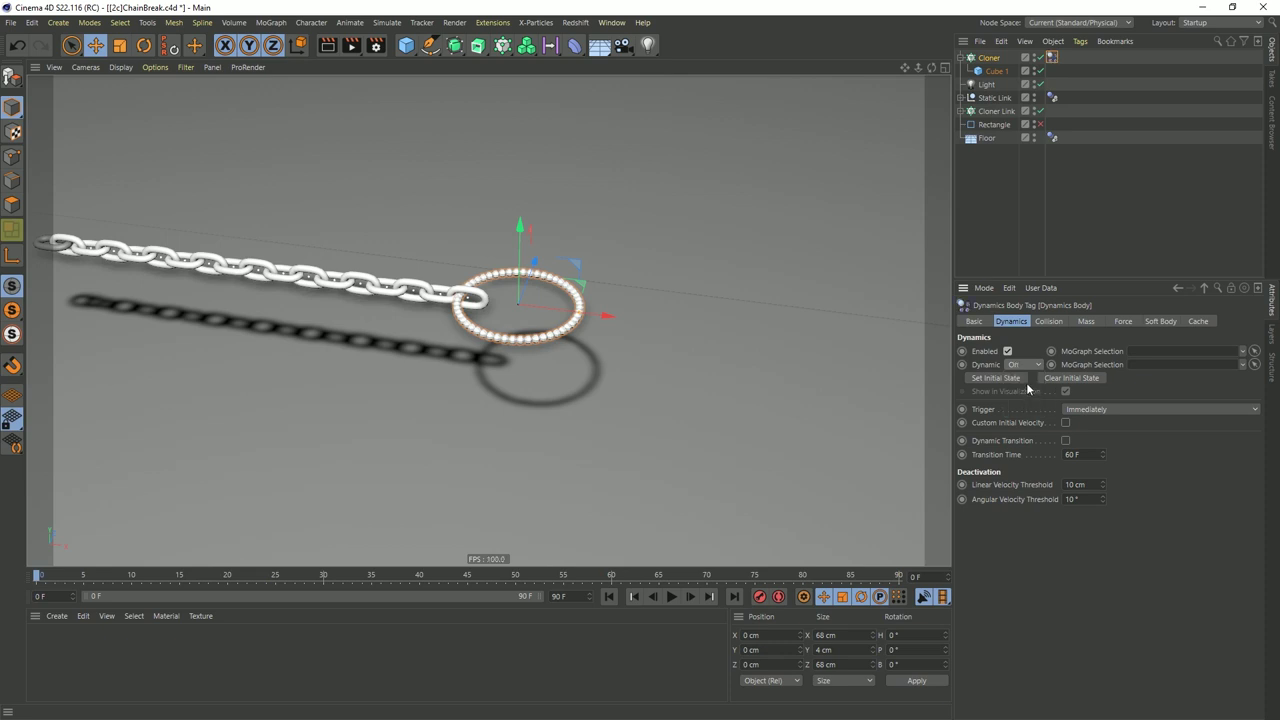
pyautogui.click(1050, 321)
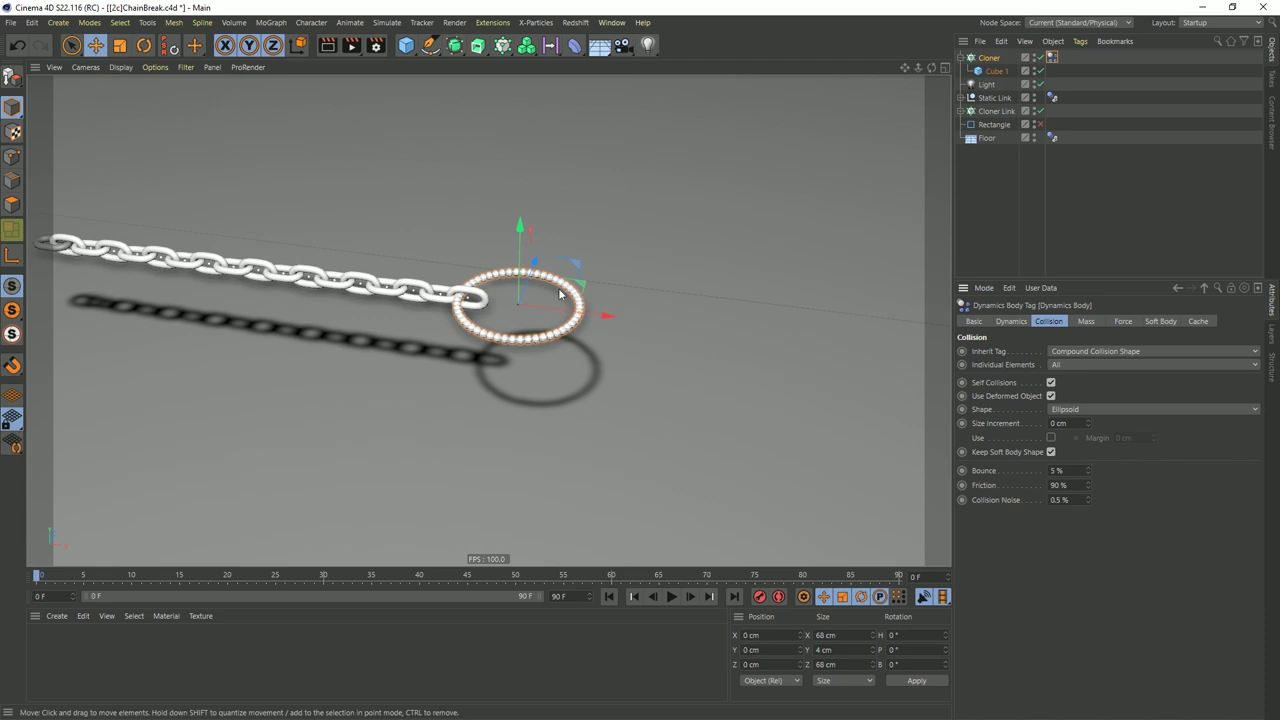
pyautogui.moveTo(518, 296); pyautogui.dragTo(600, 295)
# Nudge Static Link and Cloner Link slightly left on X so the chain hooks the ring
pyautogui.click(995, 97)
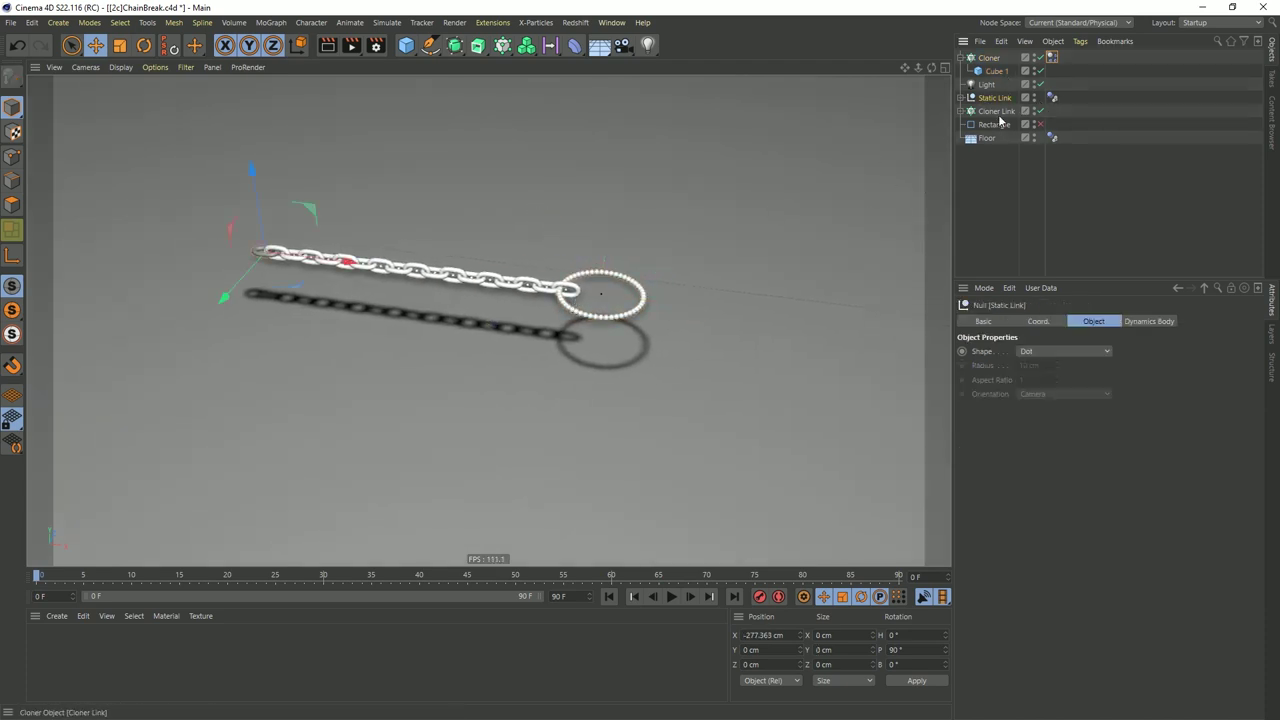
pyautogui.keyDown('ctrl'); pyautogui.click(996, 111); pyautogui.keyUp('ctrl')
pyautogui.moveTo(348, 261); pyautogui.dragTo(343, 262)
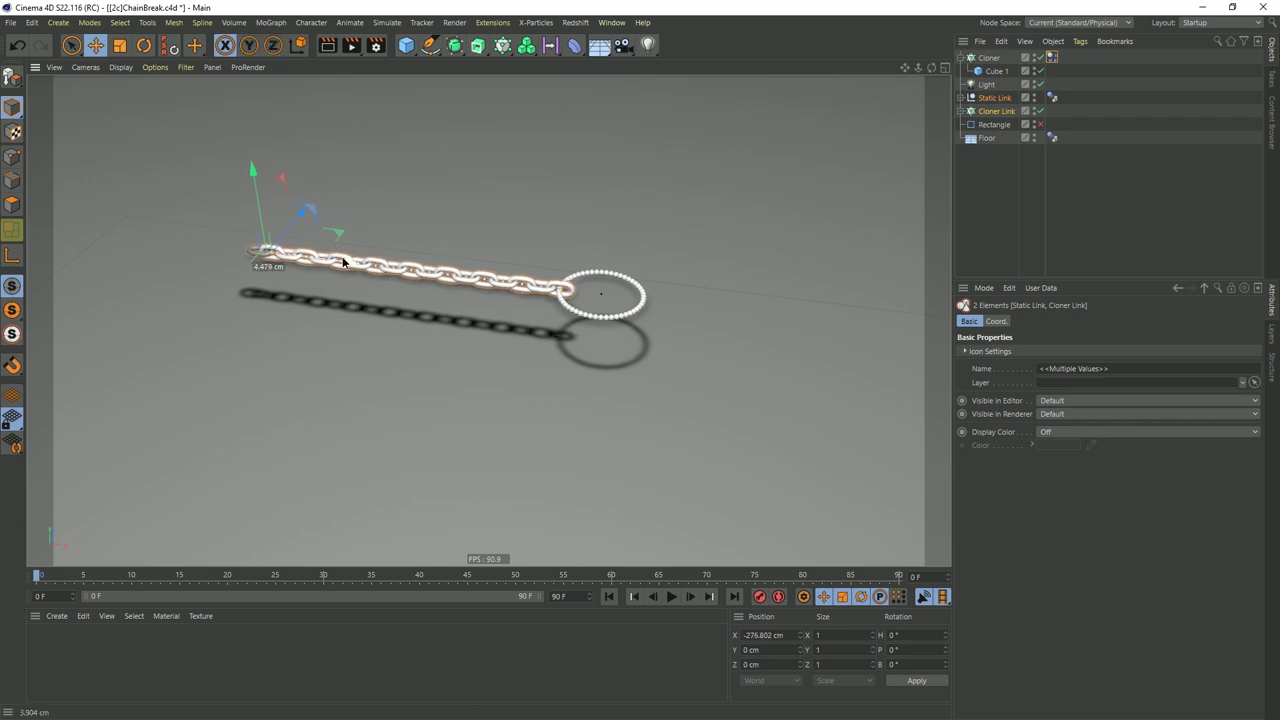
pyautogui.click(1000, 206)
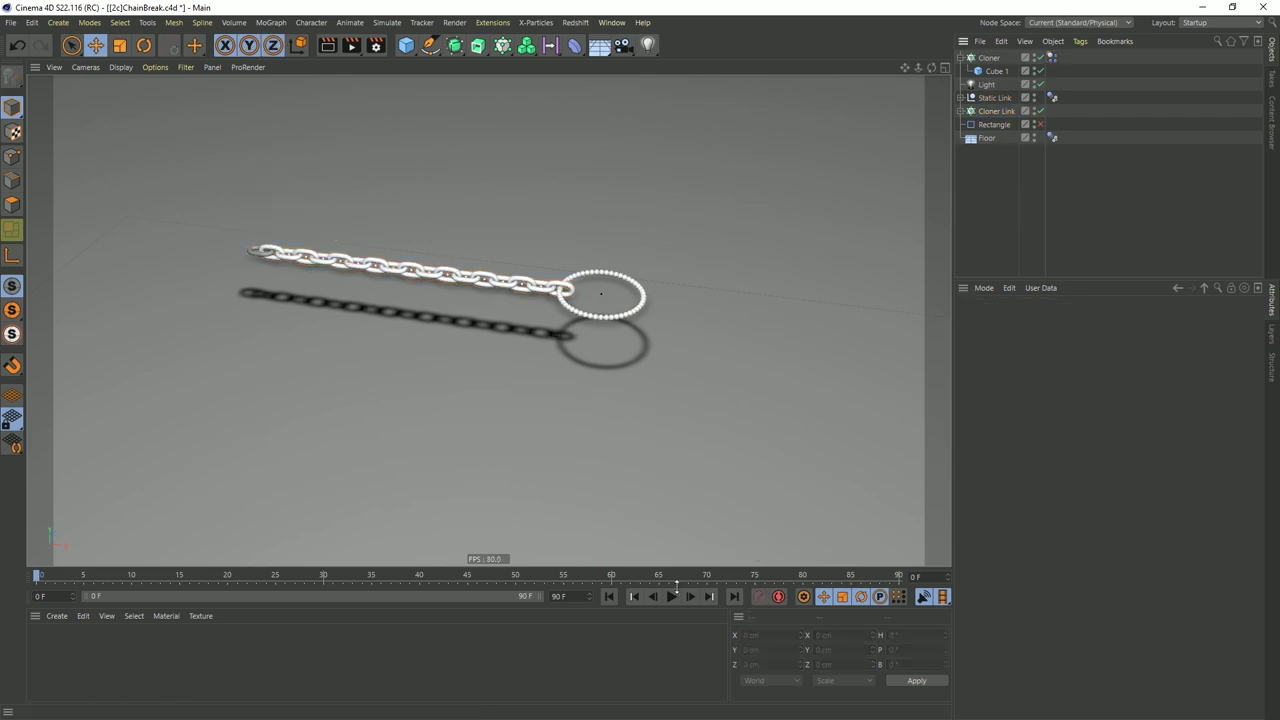
# Test the simulation with a playback, then rewind to frame 0
pyautogui.click(672, 597)
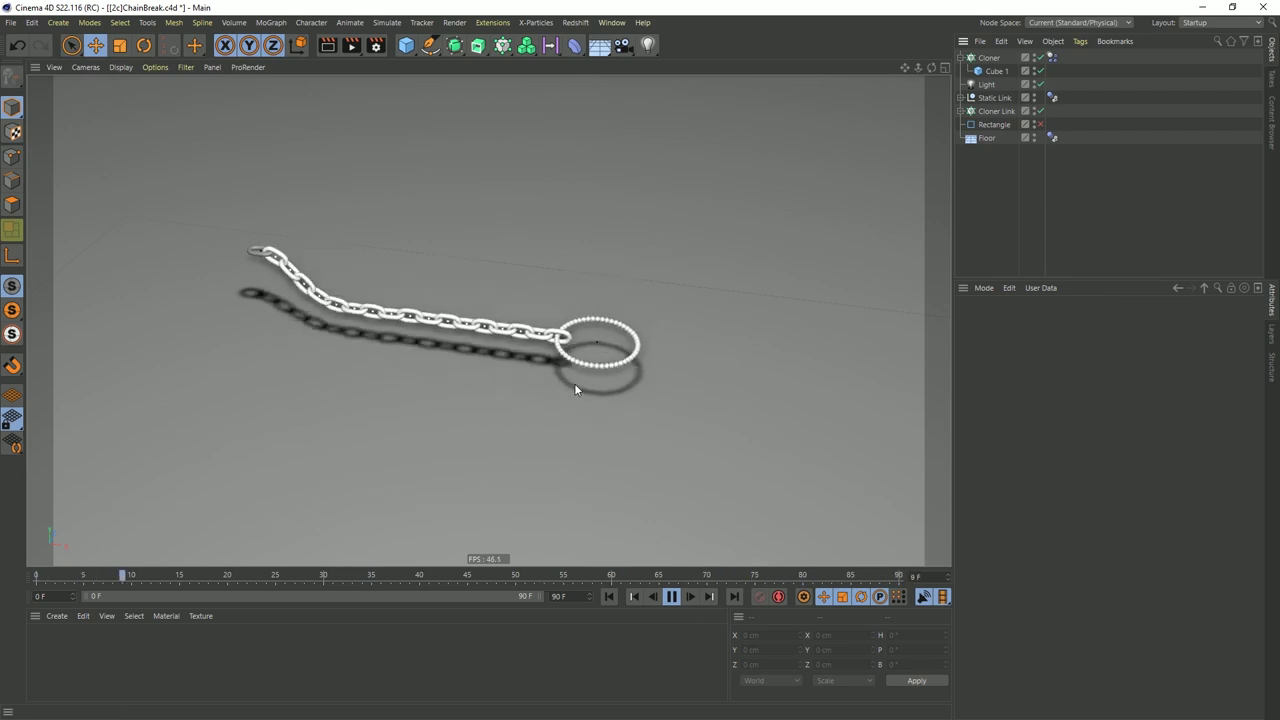
pyautogui.click(672, 597)
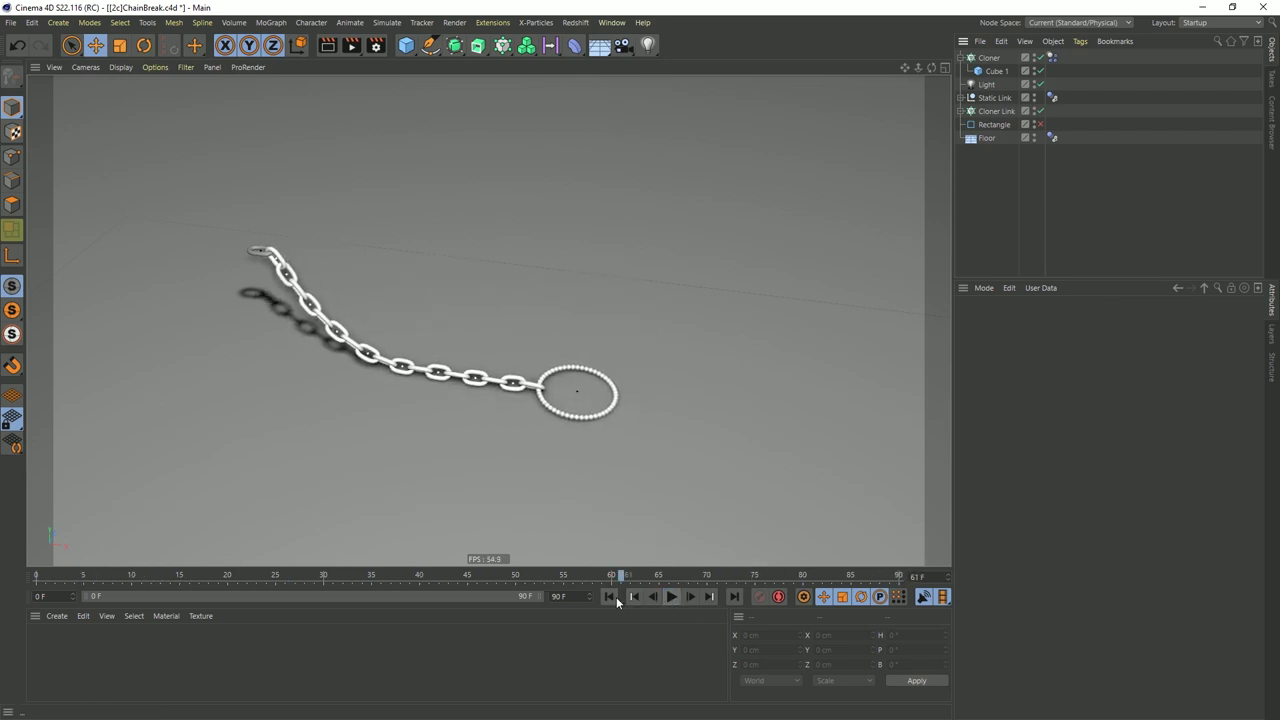
pyautogui.click(609, 597)
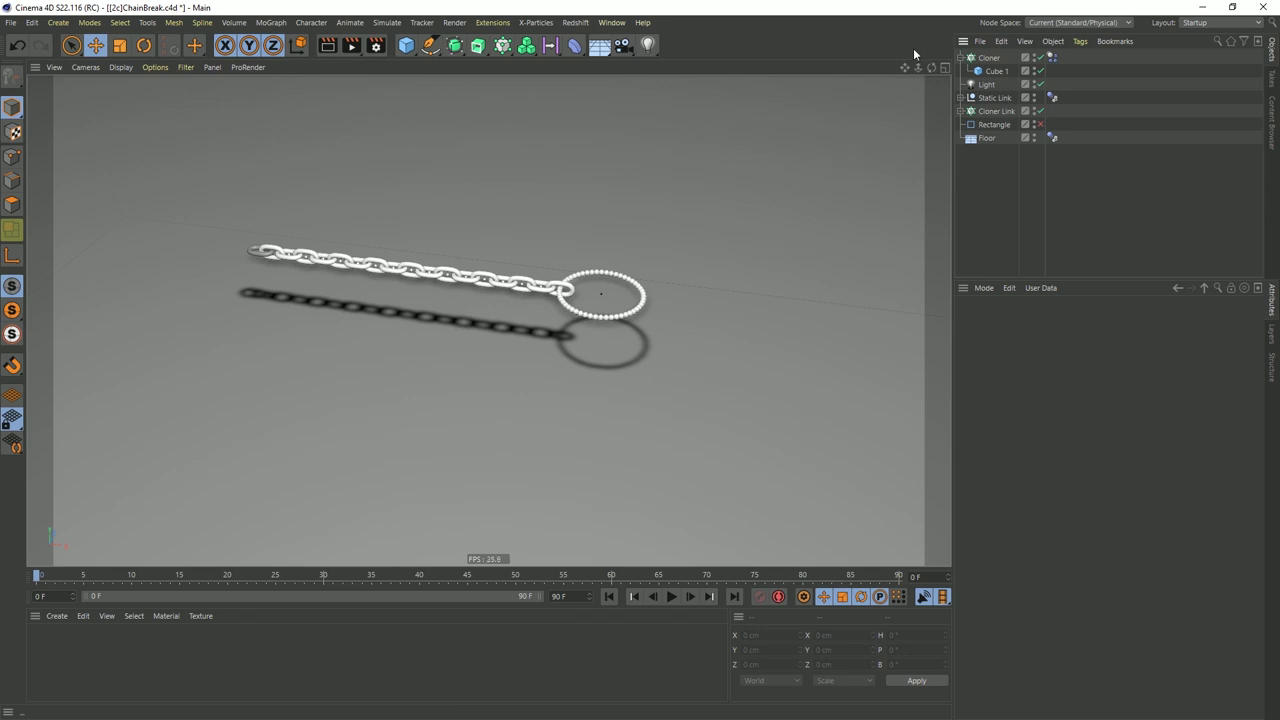
# Create a null named Chain, shift it left on X, and place Static Link and Cloner Link inside it
pyautogui.click(58, 22)
pyautogui.write('Null')
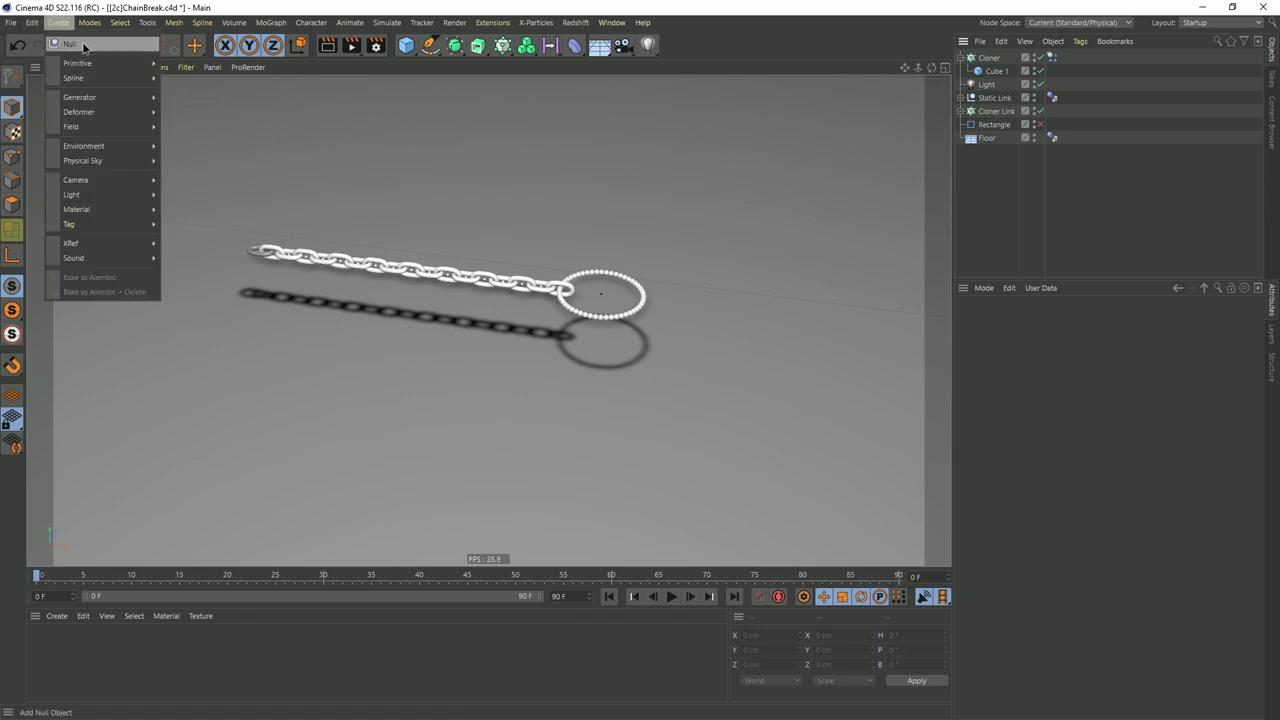
pyautogui.click(84, 45)
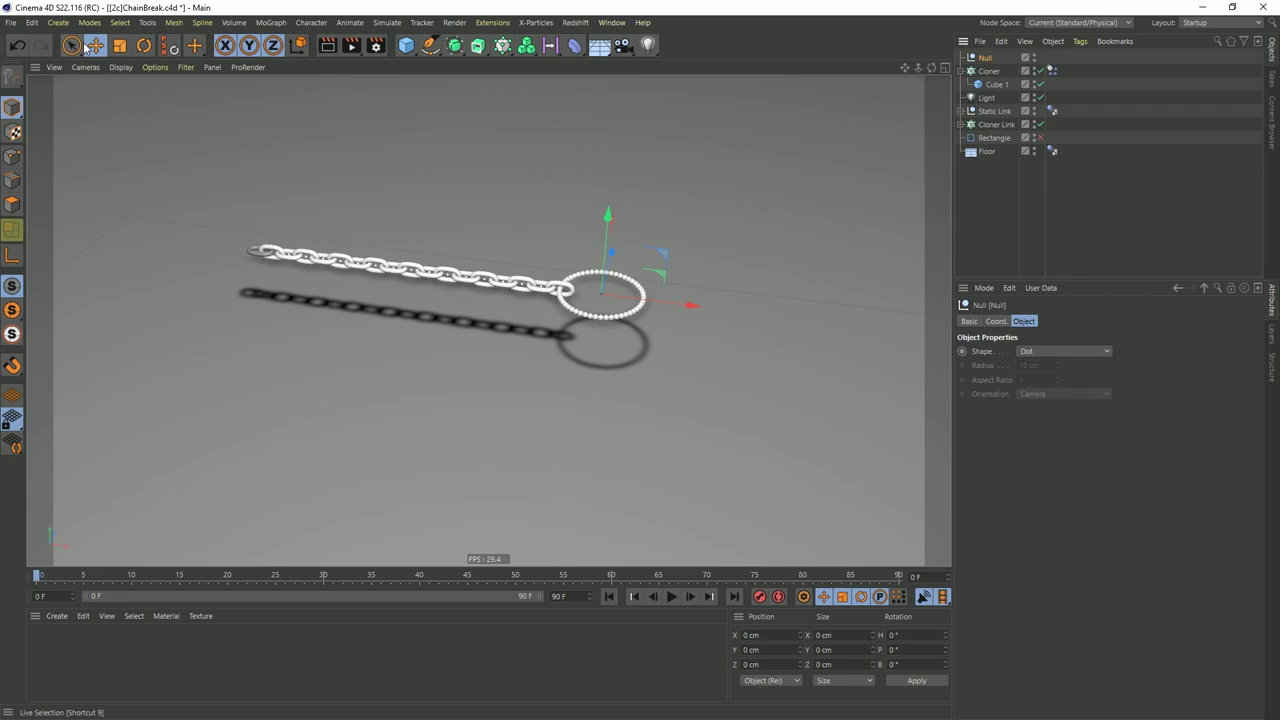
pyautogui.moveTo(697, 302); pyautogui.dragTo(654, 293)
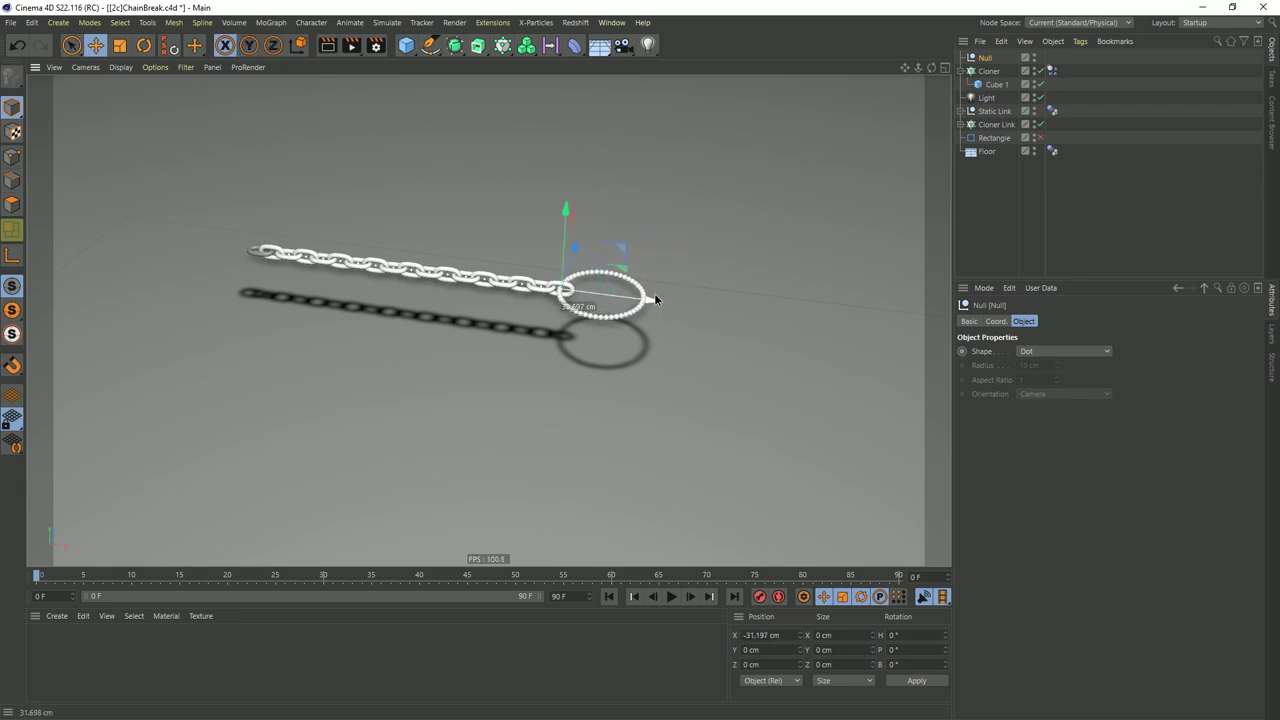
pyautogui.doubleClick(985, 58)
pyautogui.write('Ch')
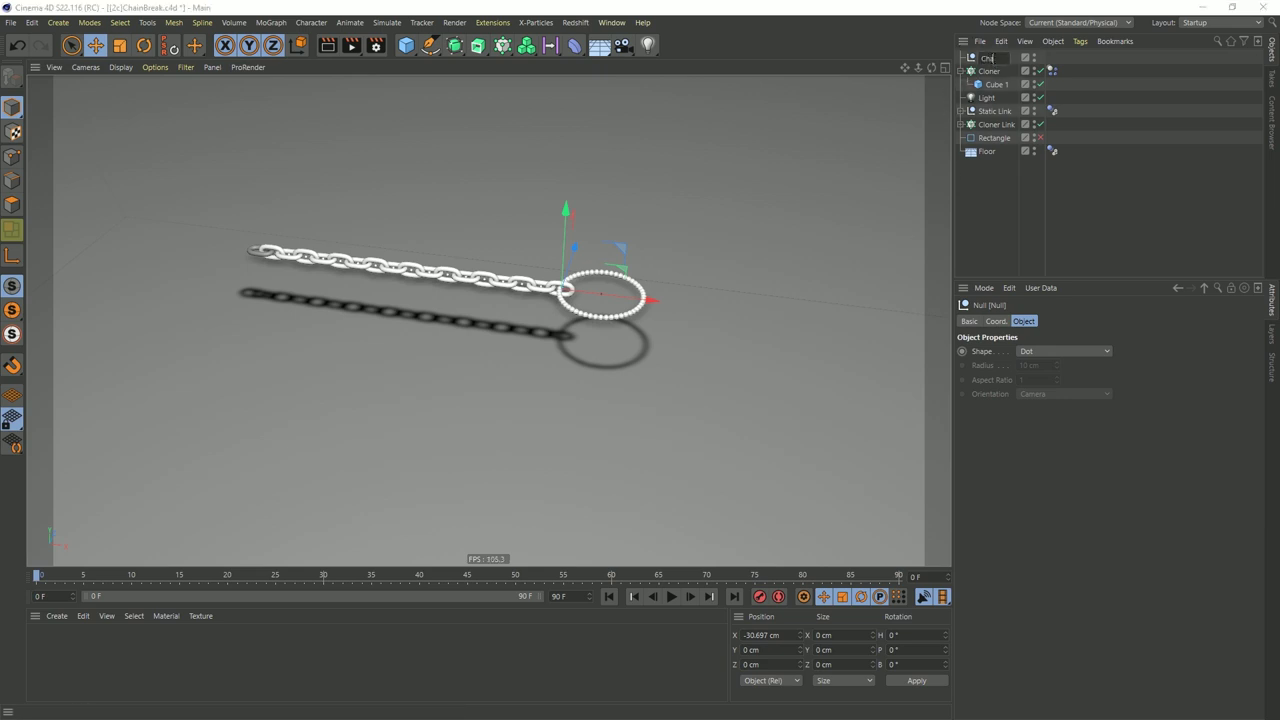
pyautogui.write('ain')
pyautogui.press('Return')
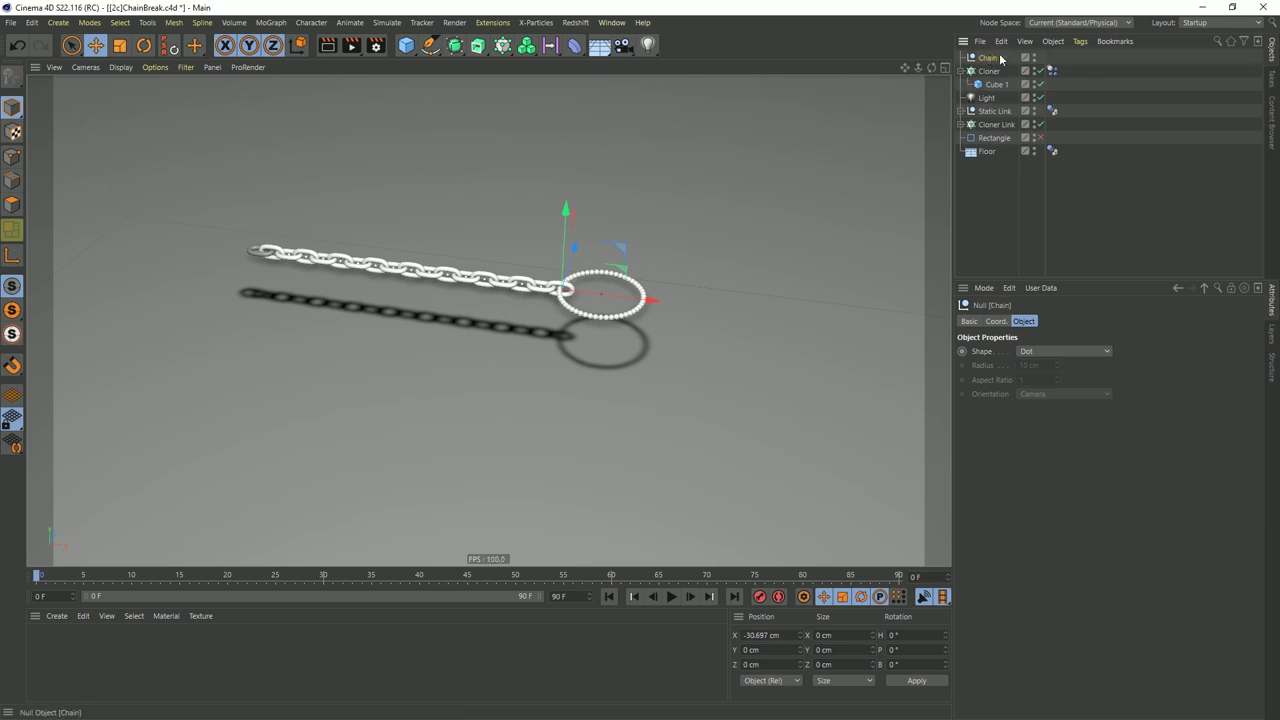
pyautogui.click(999, 126)
pyautogui.moveTo(995, 127); pyautogui.dragTo(997, 64)
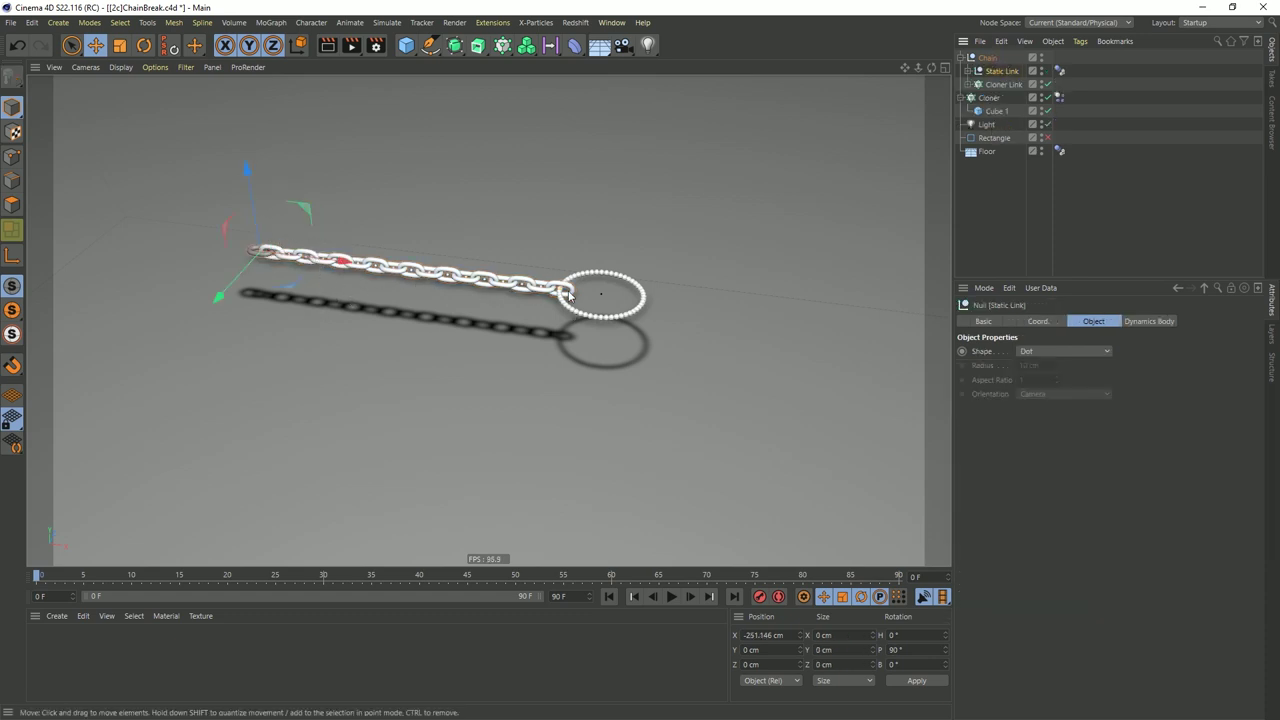
# Create a material, apply it to the ring, and raise its Saturation to 100% green
pyautogui.doubleClick(94, 657)
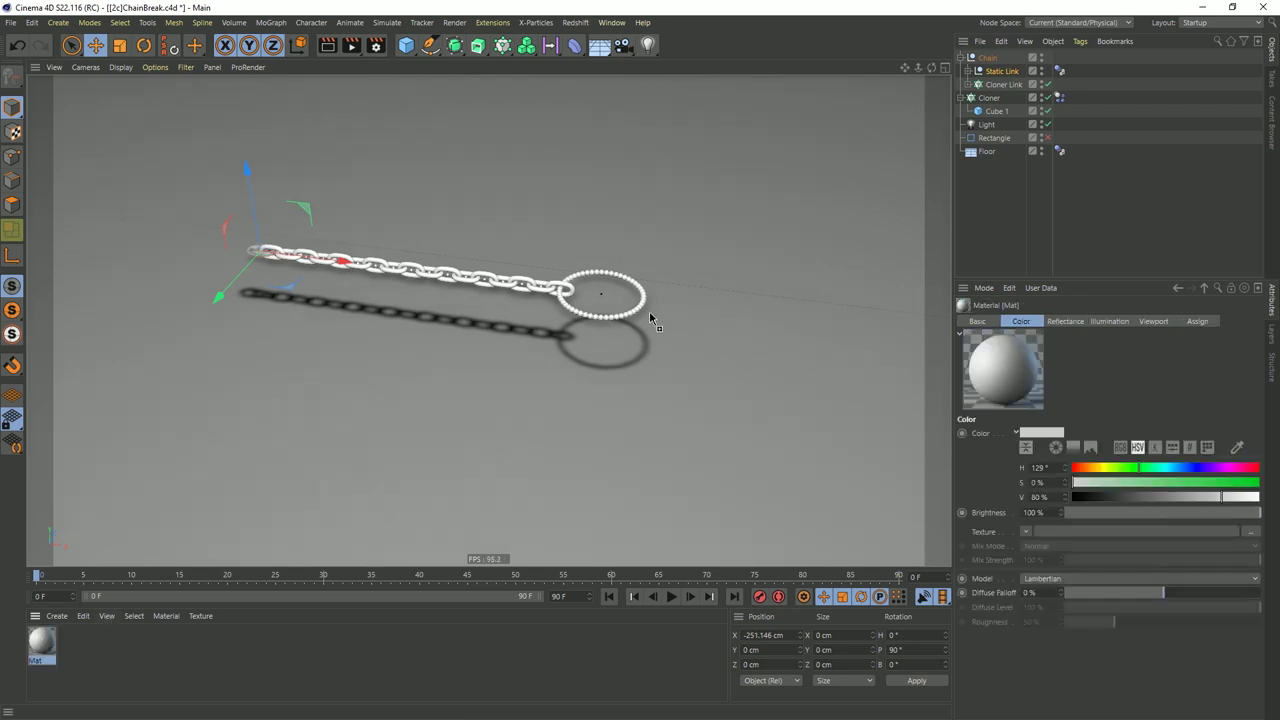
pyautogui.moveTo(645, 305); pyautogui.dragTo(645, 305)
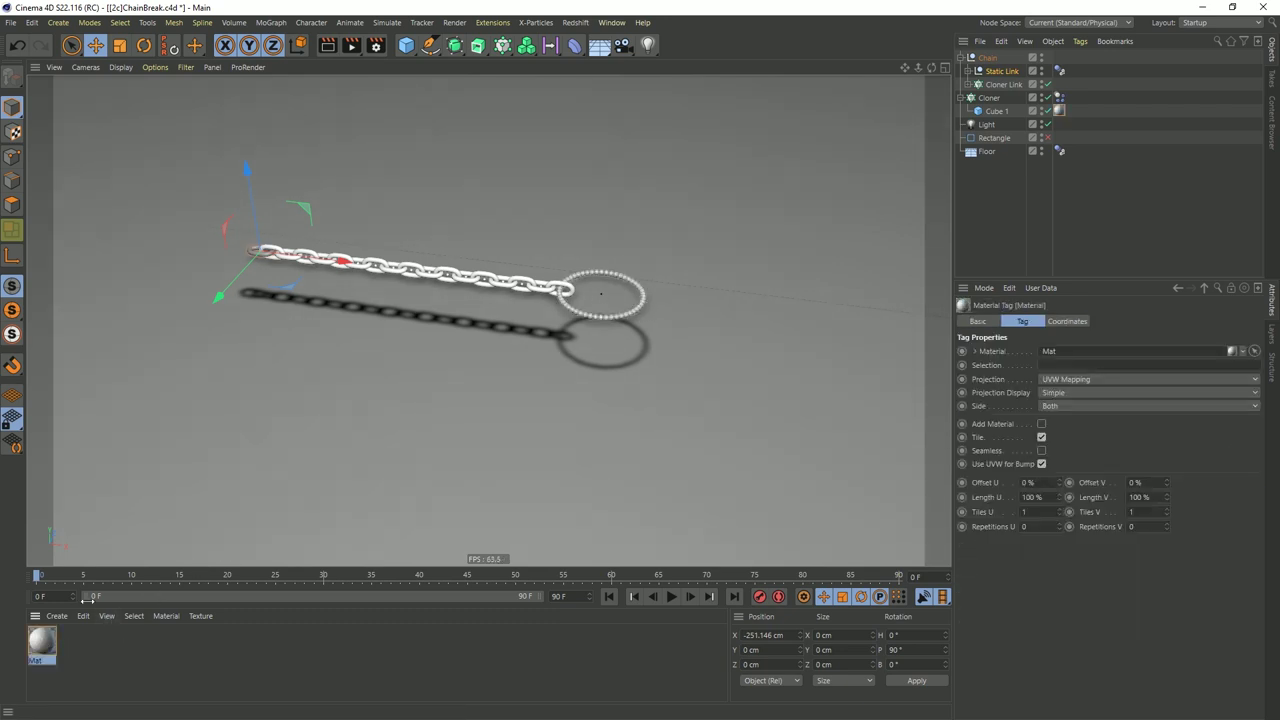
pyautogui.click(45, 643)
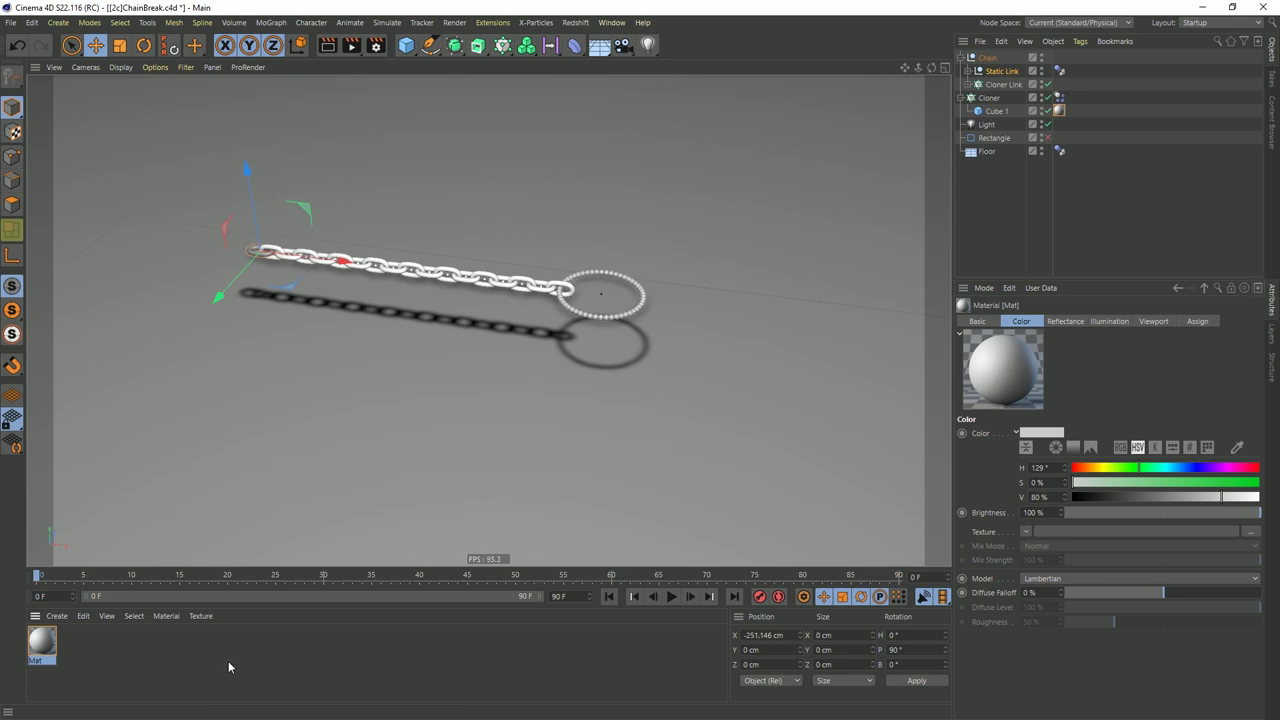
pyautogui.moveTo(1197, 483); pyautogui.dragTo(1259, 483)
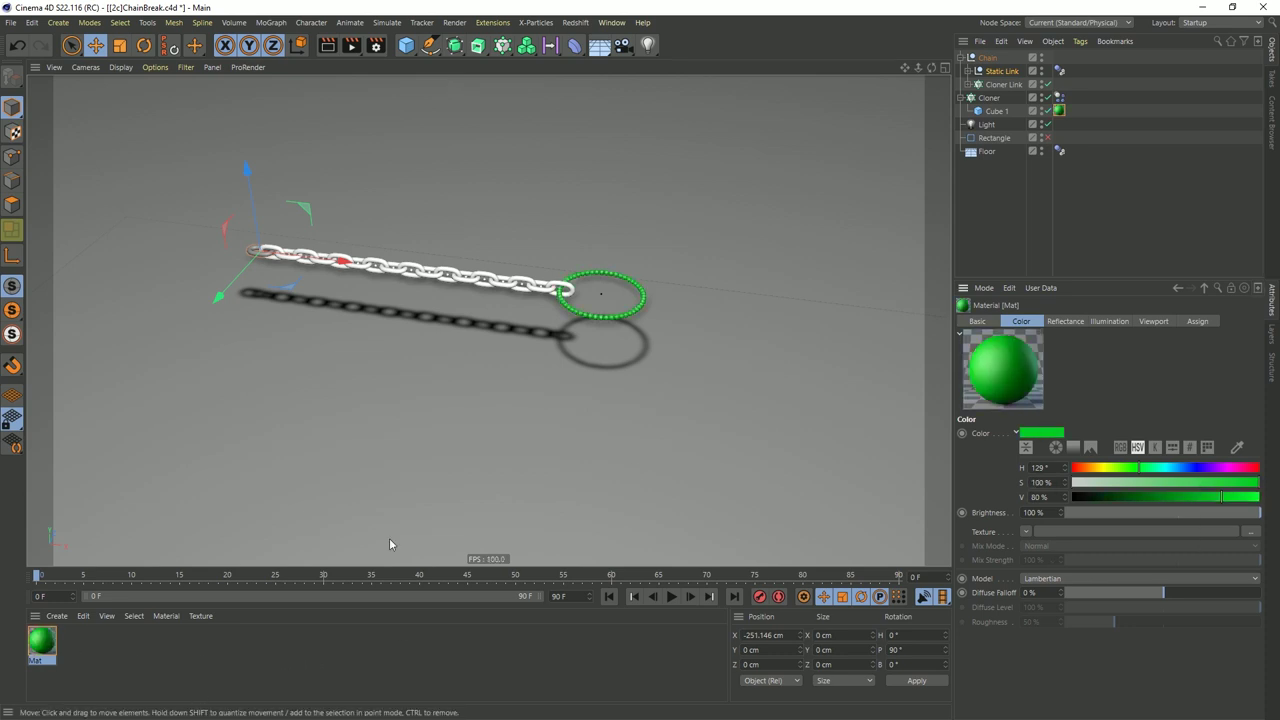
# Duplicate it as red Mat.1 (Hue 360°), apply it to Static Link, and copy-paste it as Mat.2
pyautogui.keyDown('ctrl'); pyautogui.moveTo(40, 645); pyautogui.dragTo(78, 643); pyautogui.keyUp('ctrl')
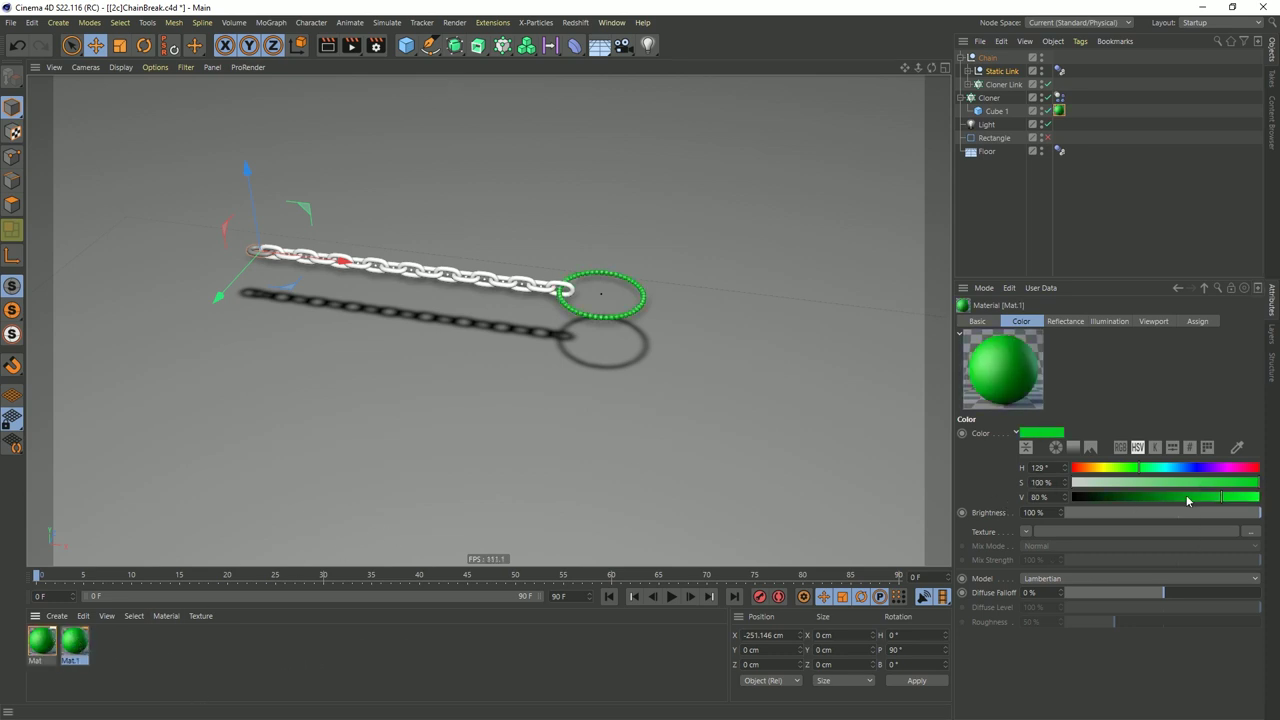
pyautogui.moveTo(1250, 468); pyautogui.dragTo(1260, 468)
pyautogui.moveTo(82, 648); pyautogui.dragTo(998, 71)
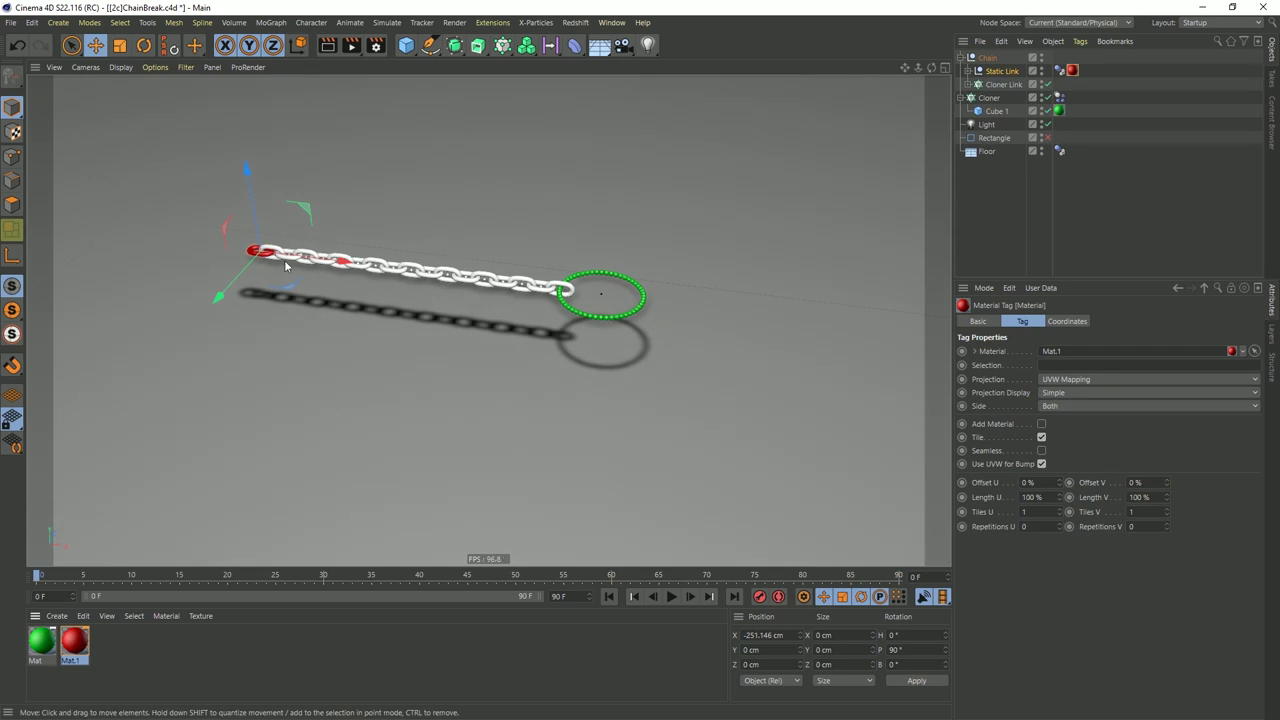
pyautogui.hotkey('ctrl', 'c')
pyautogui.hotkey('ctrl', 'v')
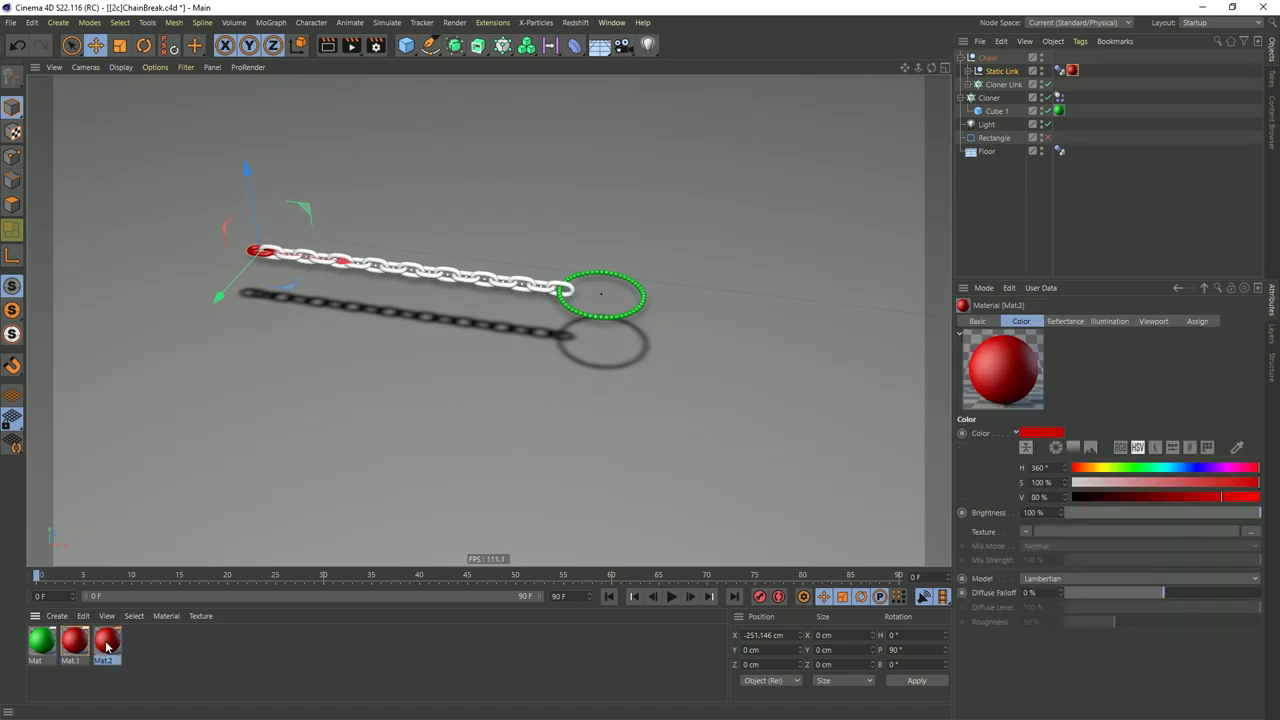
# Make Mat.2 a GGX reflective metal: colour V 0 and off, specular 0%, roughness 29%
pyautogui.doubleClick(107, 641)
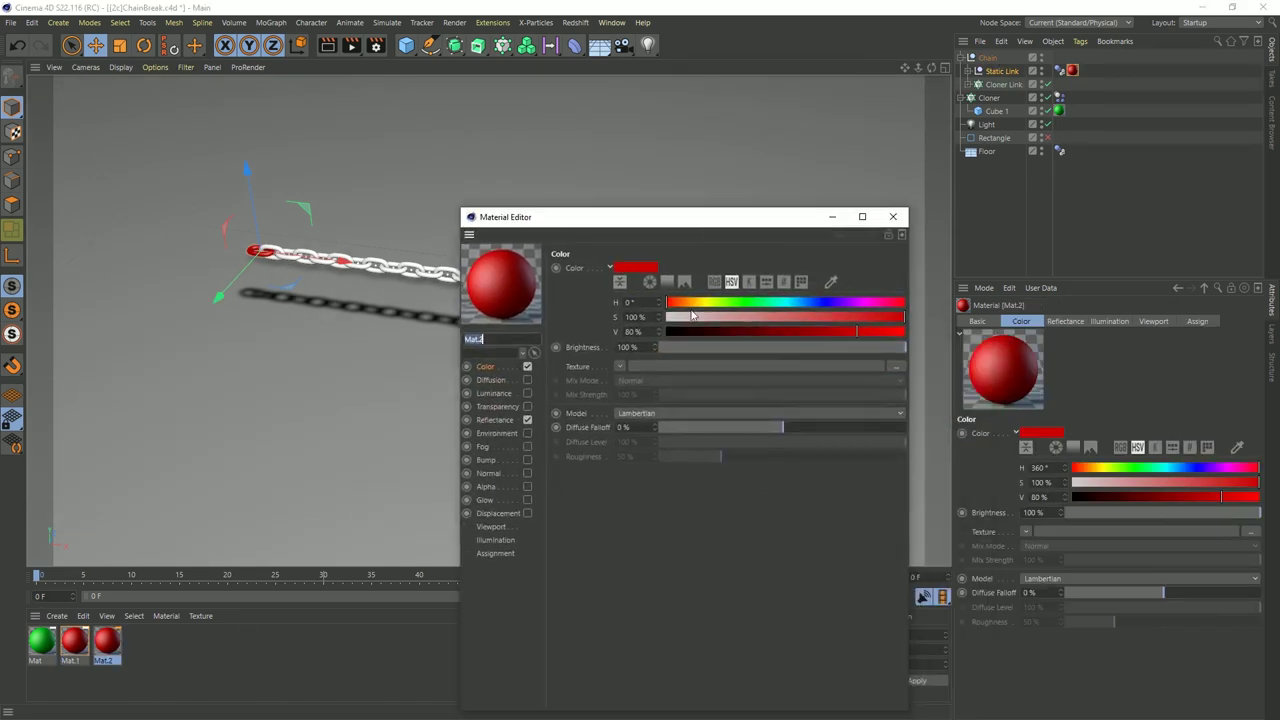
pyautogui.moveTo(758, 331); pyautogui.dragTo(667, 331)
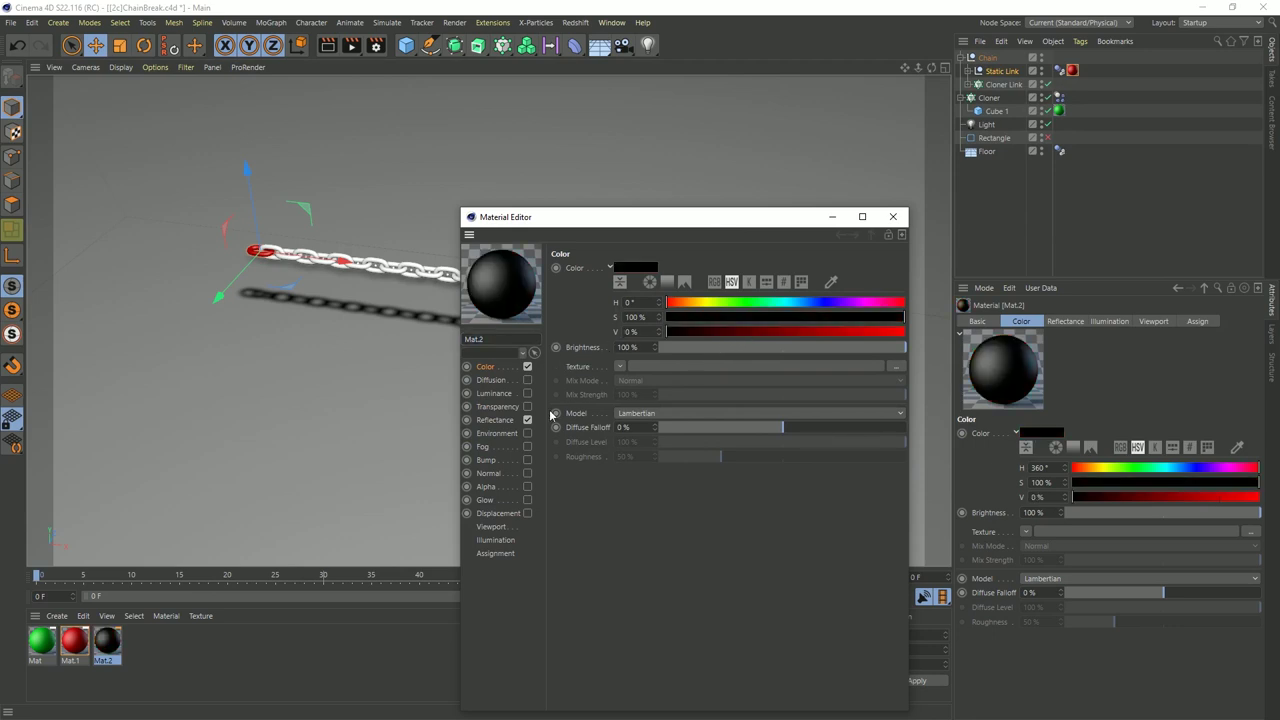
pyautogui.click(527, 366)
pyautogui.click(505, 419)
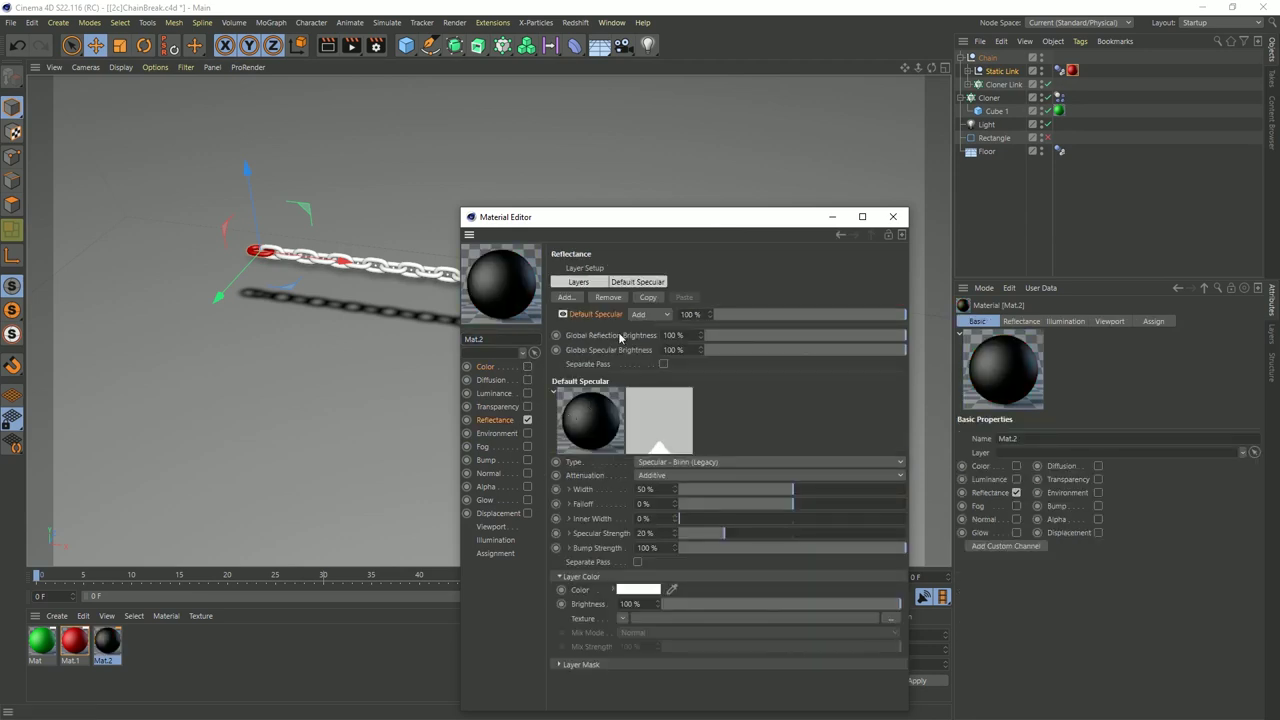
pyautogui.click(612, 298)
pyautogui.click(566, 297)
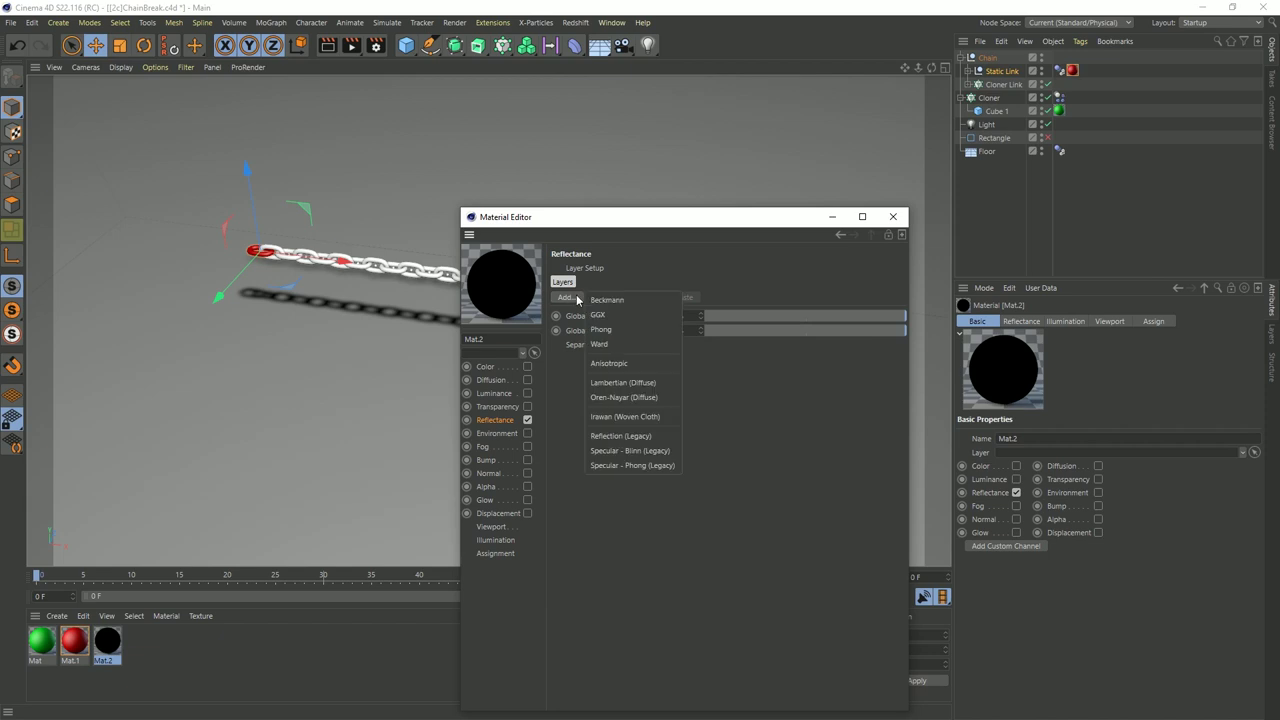
pyautogui.click(623, 316)
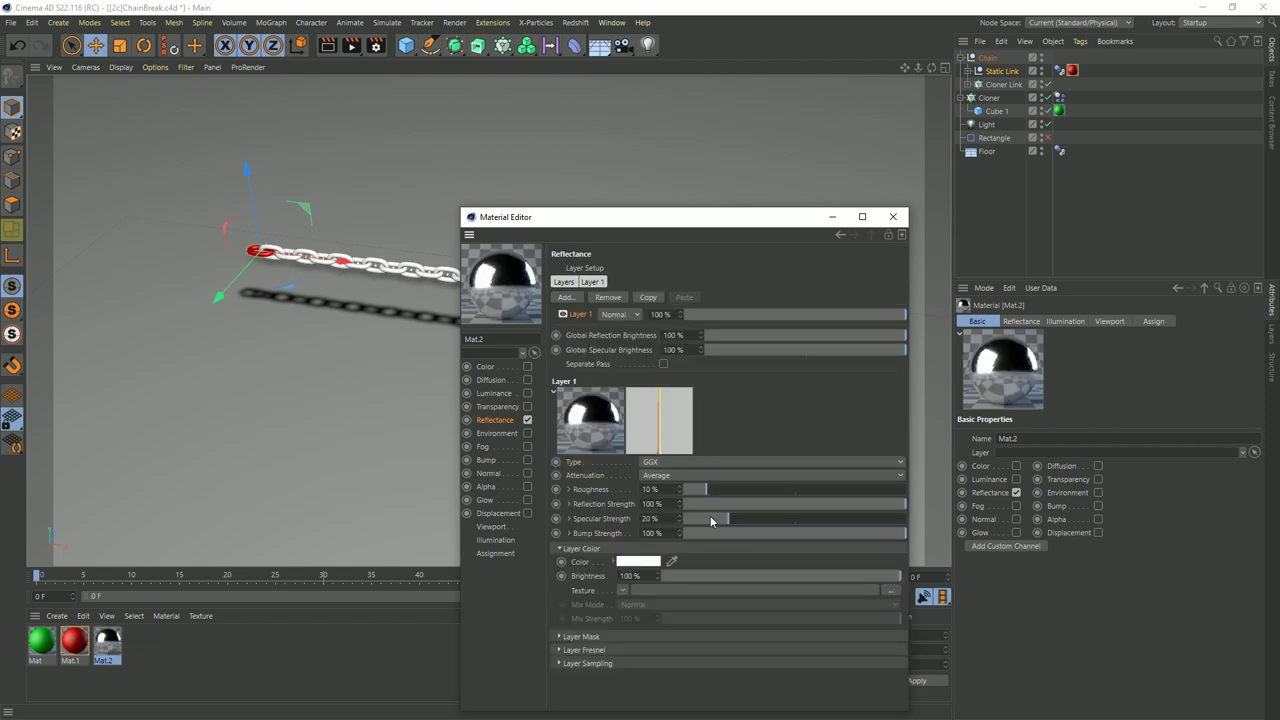
pyautogui.moveTo(710, 515); pyautogui.dragTo(749, 489)
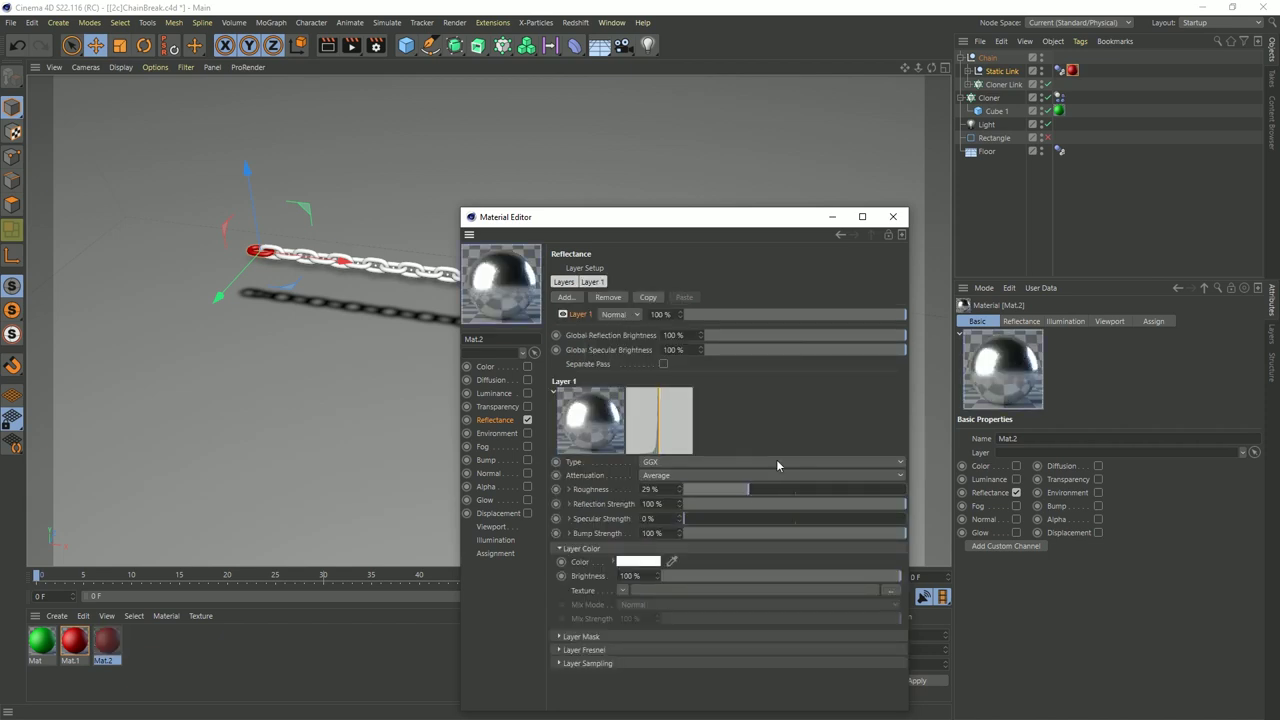
pyautogui.rightClick(696, 484)
pyautogui.press('Escape')
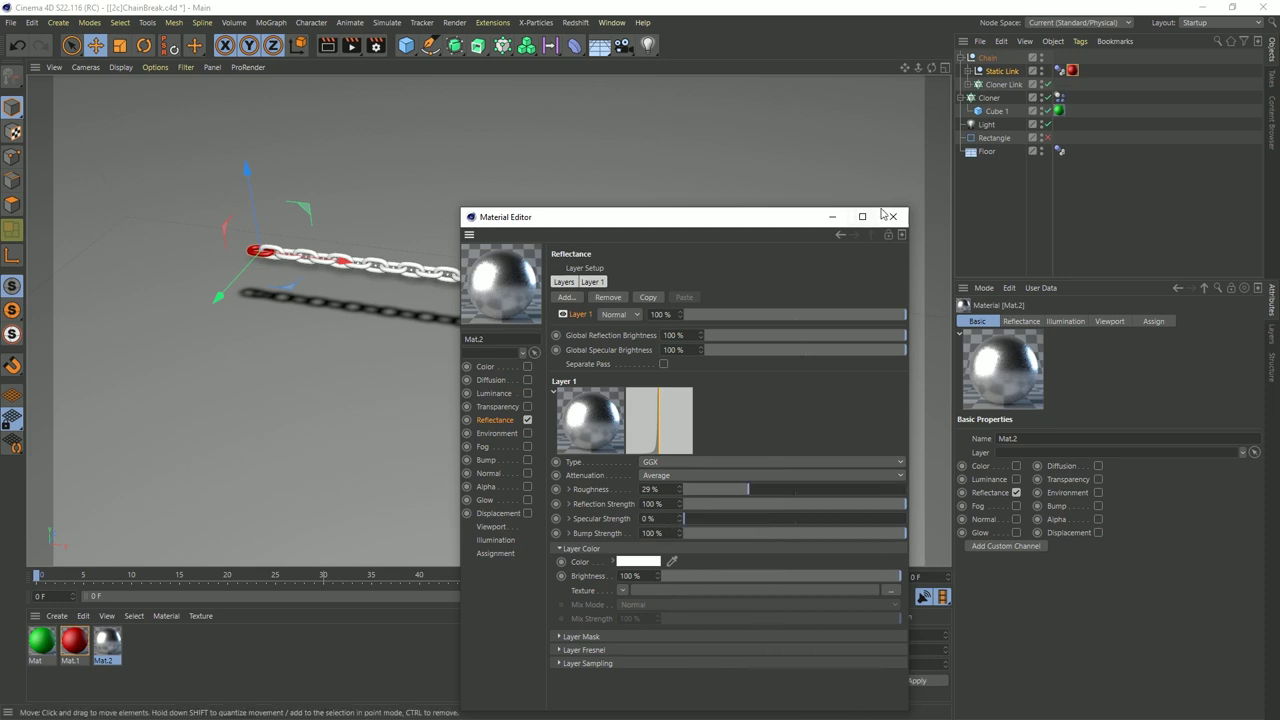
pyautogui.click(892, 216)
# Apply Mat.2 to the Cloner Link chain links
pyautogui.moveTo(332, 517); pyautogui.dragTo(998, 84)
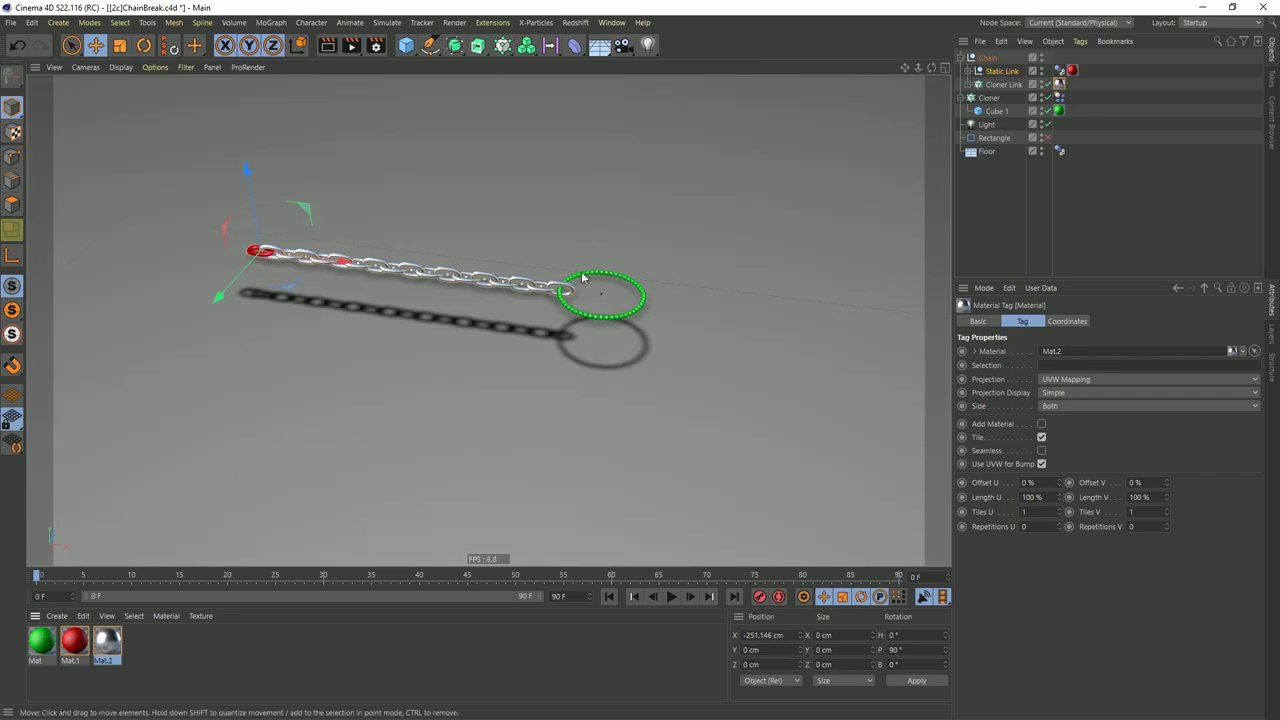
pyautogui.click(827, 254)
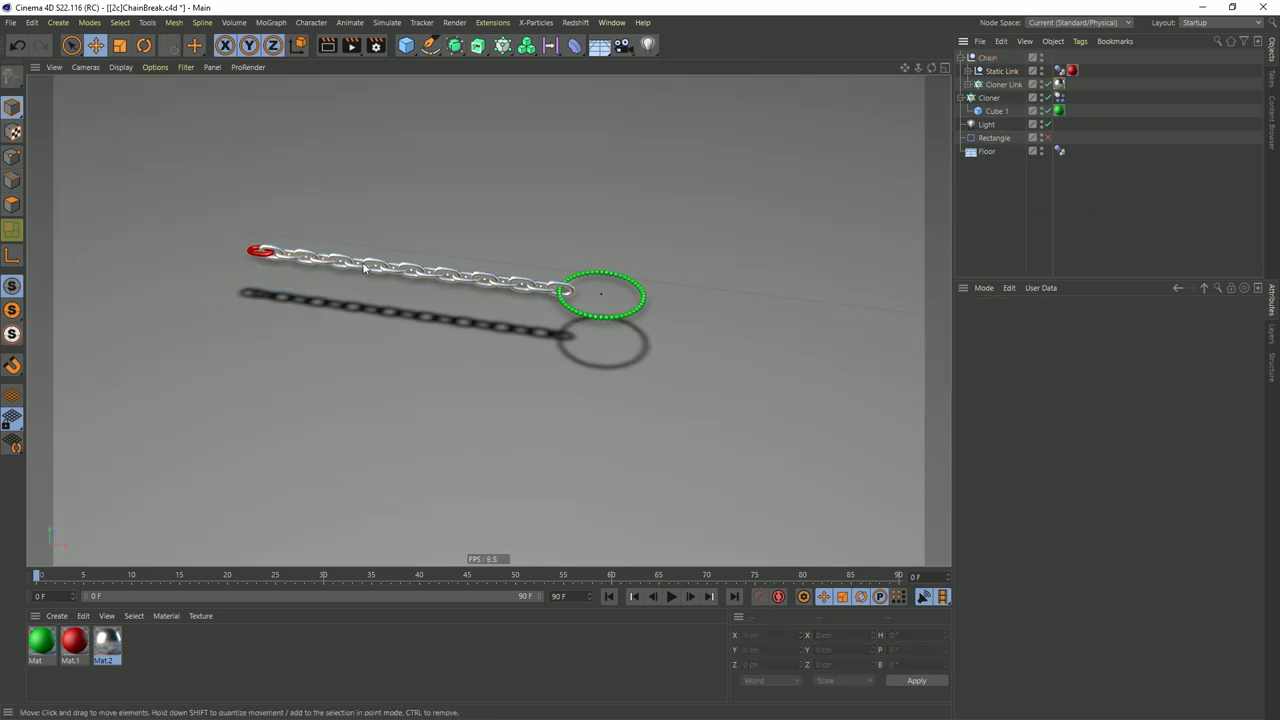
pyautogui.click(992, 60)
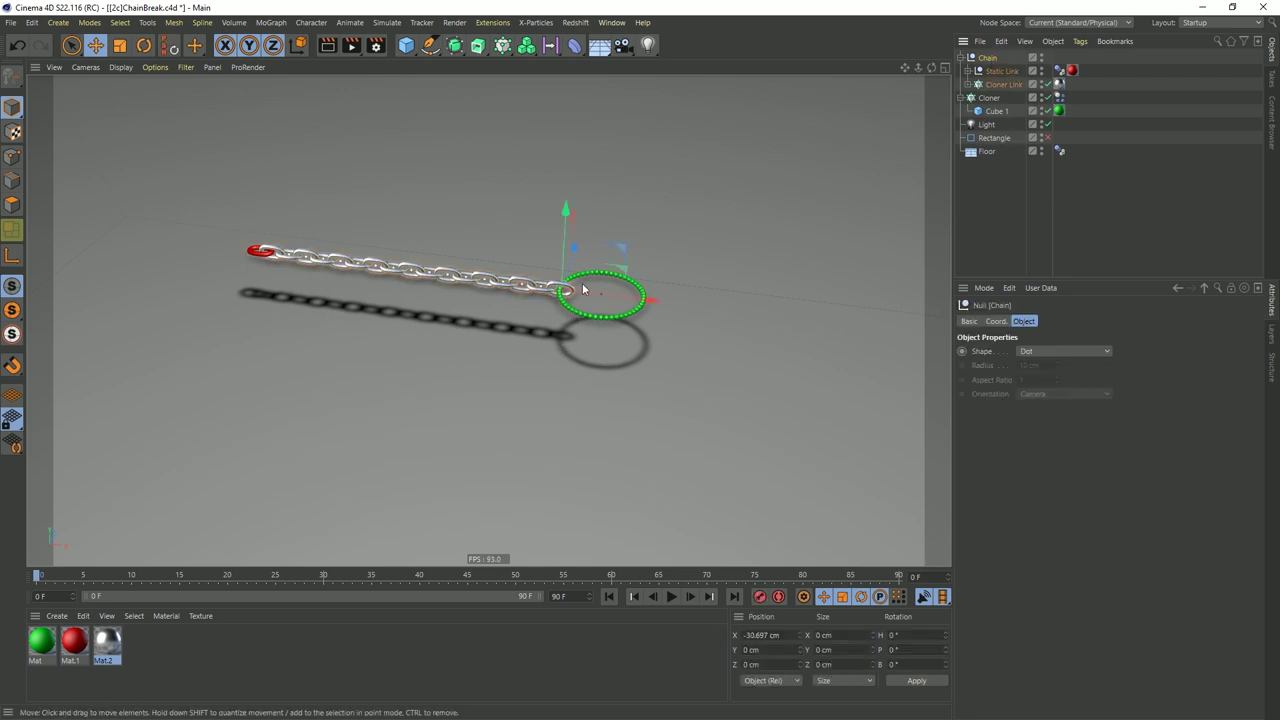
# Play the chain simulation once and rewind to frame 0
pyautogui.click(672, 596)
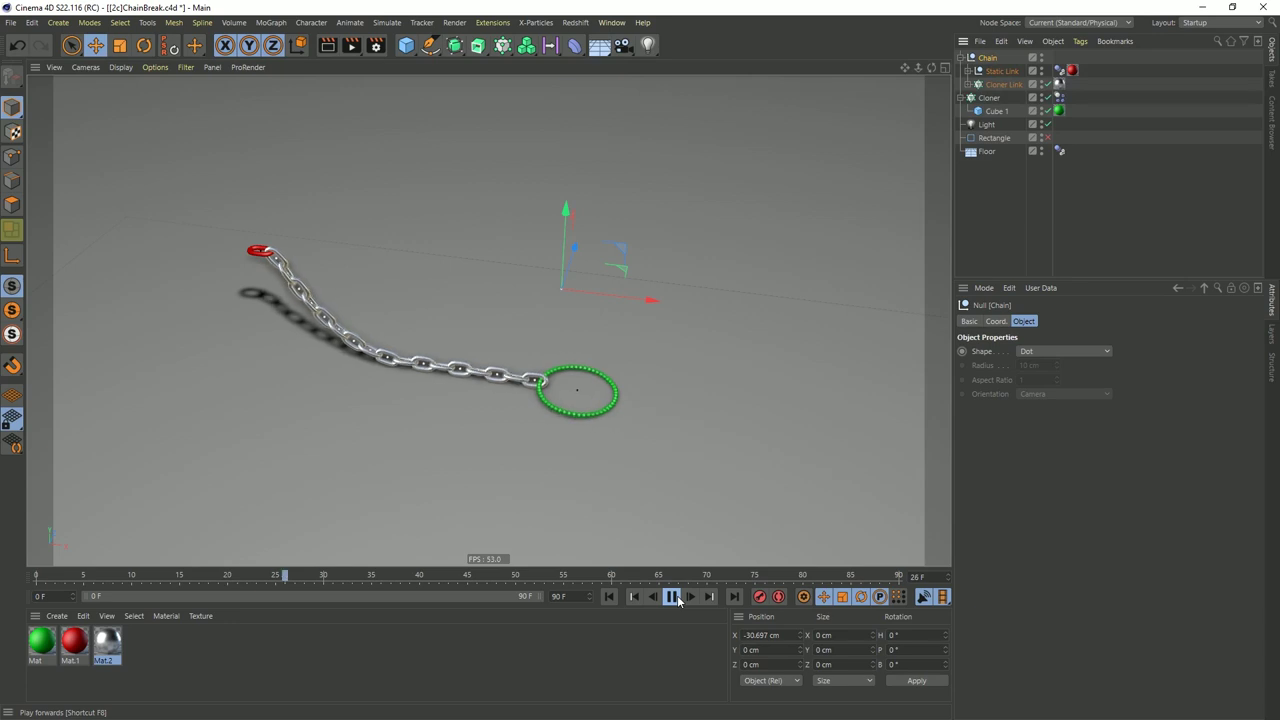
pyautogui.click(672, 596)
pyautogui.click(609, 597)
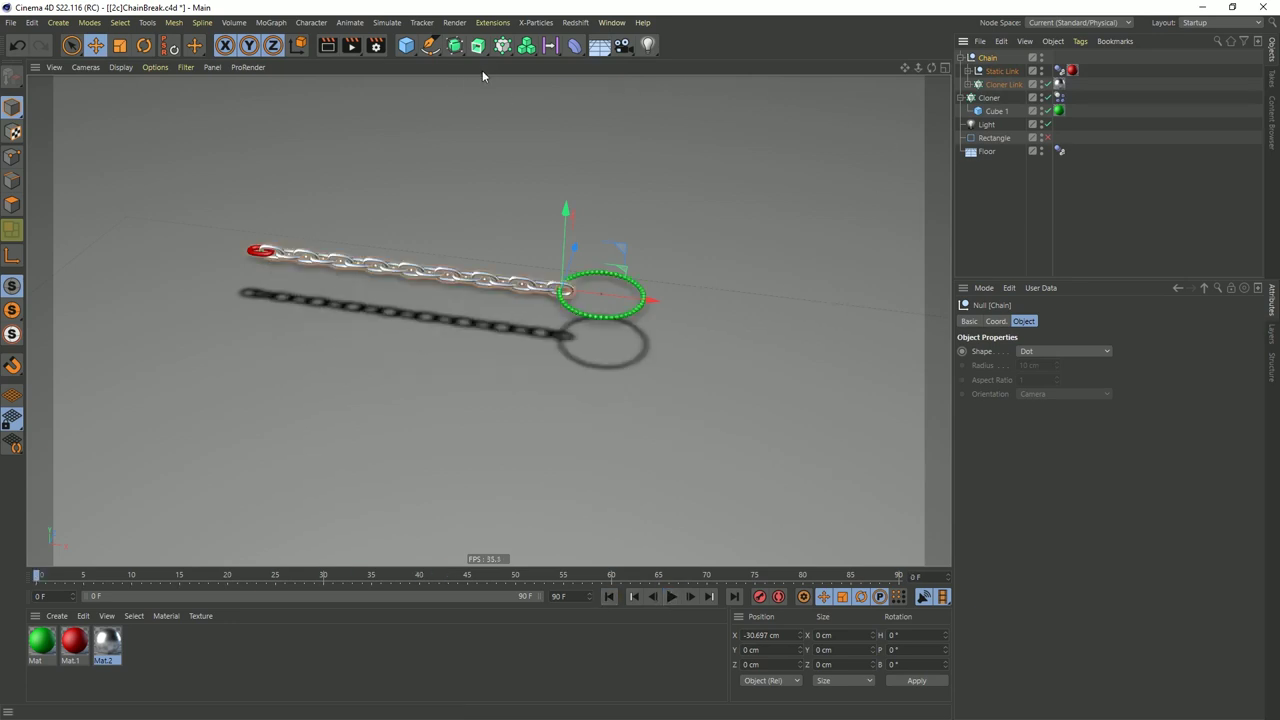
# Add a Cloner named Cloner Chain holding the Chain null, and rename the ring cloner Center Ring
pyautogui.click(502, 45)
pyautogui.doubleClick(994, 58)
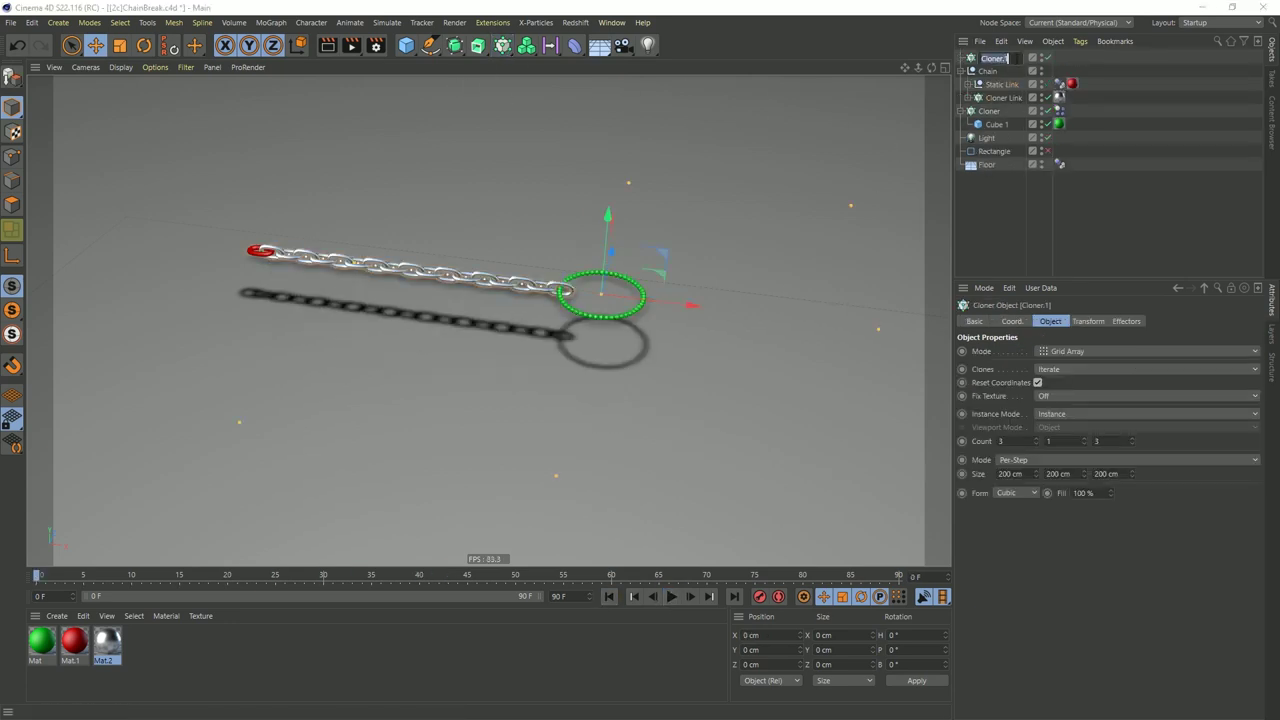
pyautogui.write('Cloner Chain')
pyautogui.press('Return')
pyautogui.click(987, 115)
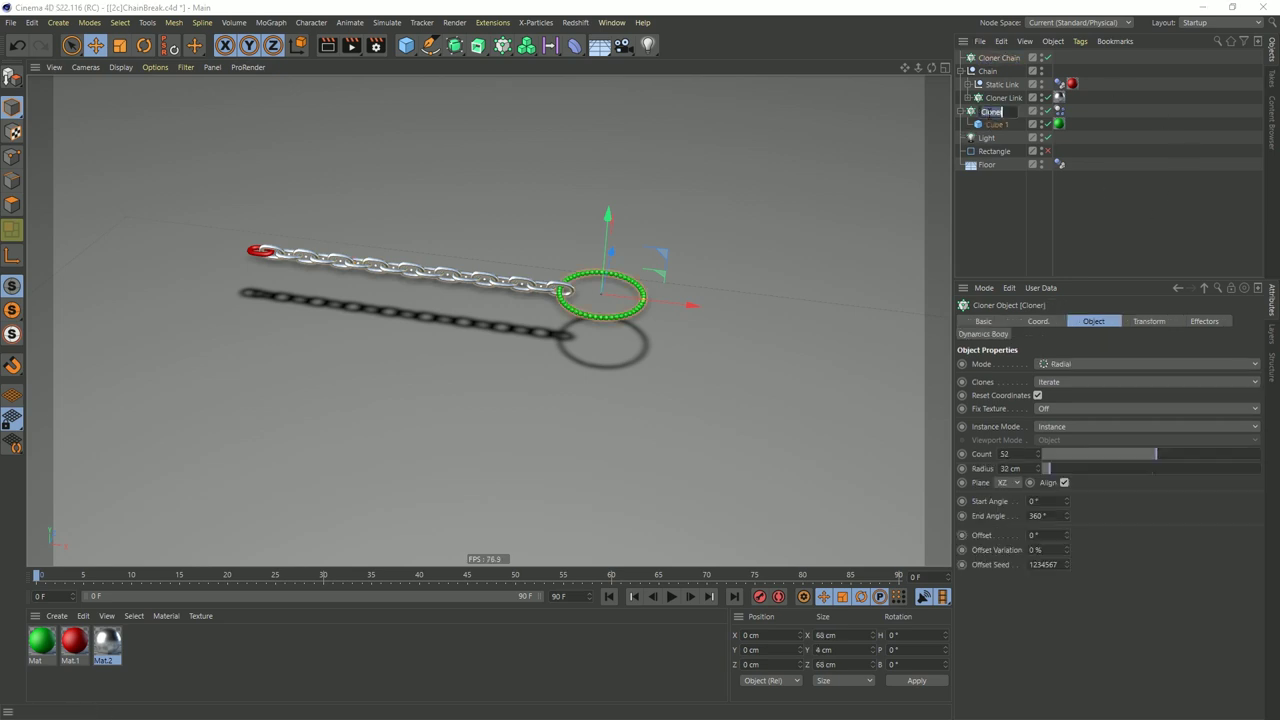
pyautogui.doubleClick(985, 115)
pyautogui.write('Center Ring')
pyautogui.press('Return')
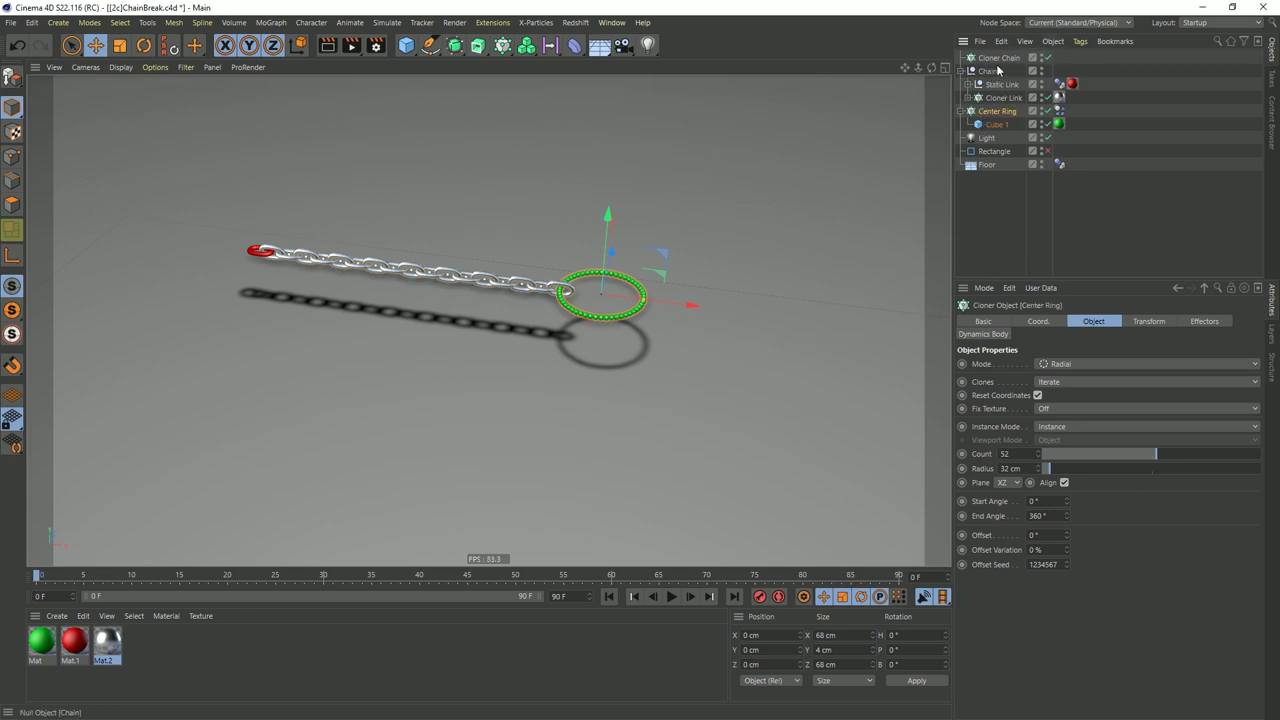
pyautogui.moveTo(995, 71); pyautogui.dragTo(999, 61)
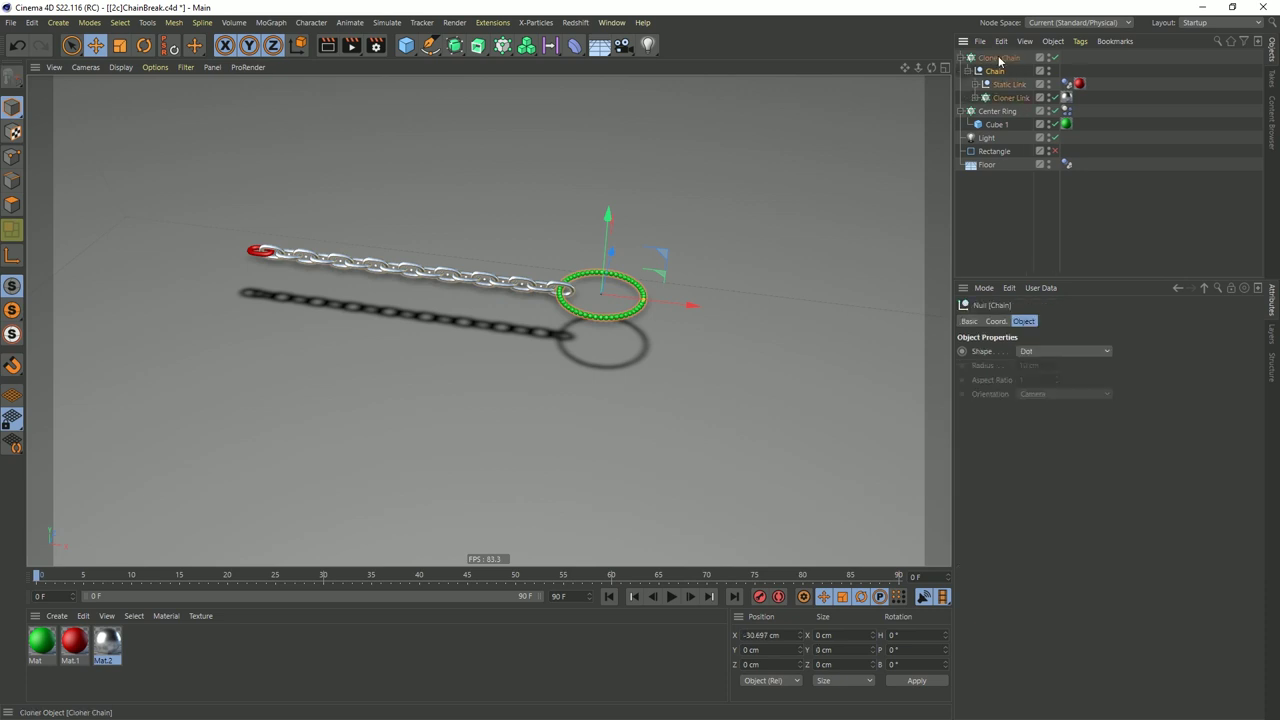
pyautogui.click(999, 58)
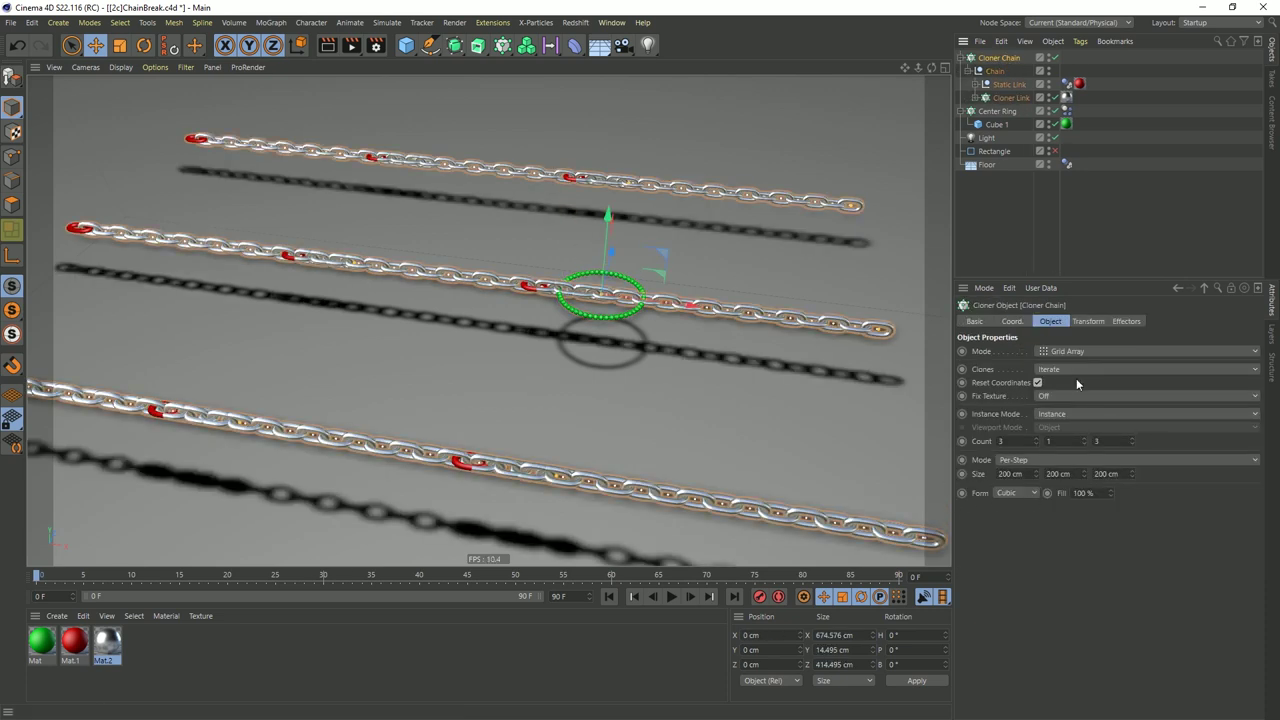
# Set Cloner Chain to Radial mode with Count 4 and a -90° heading rotation
pyautogui.click(1076, 351)
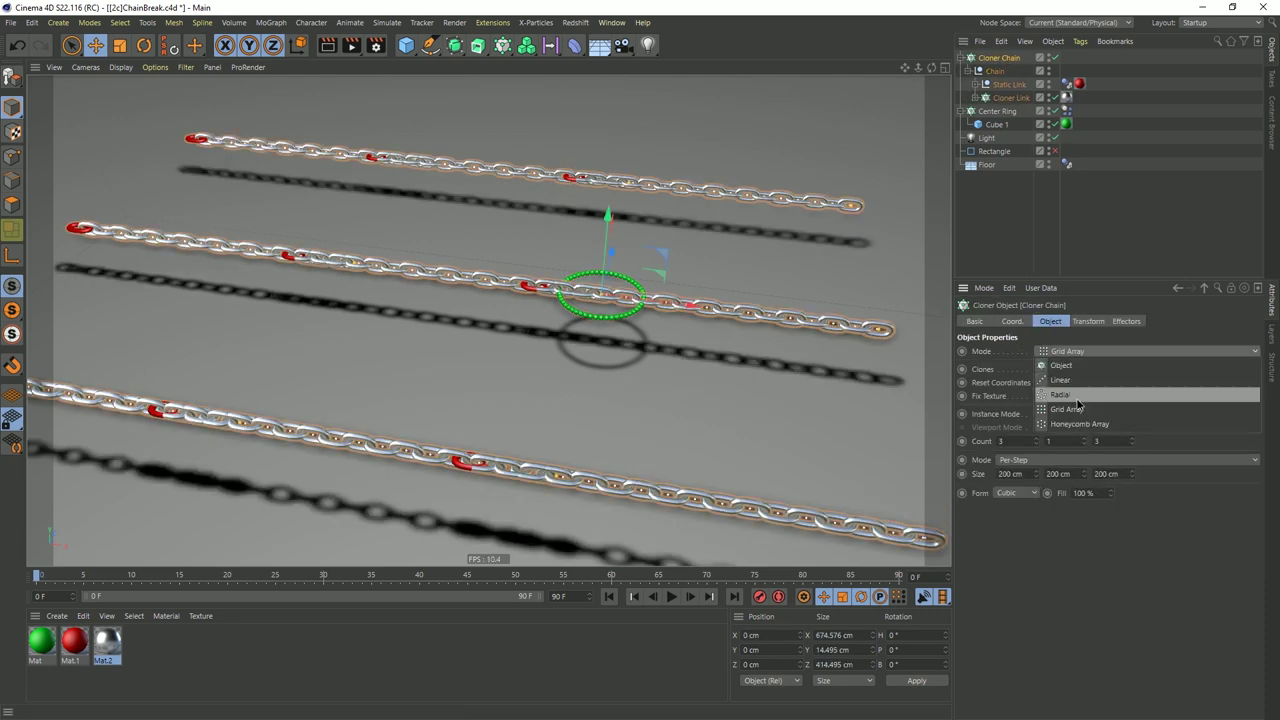
pyautogui.click(1078, 400)
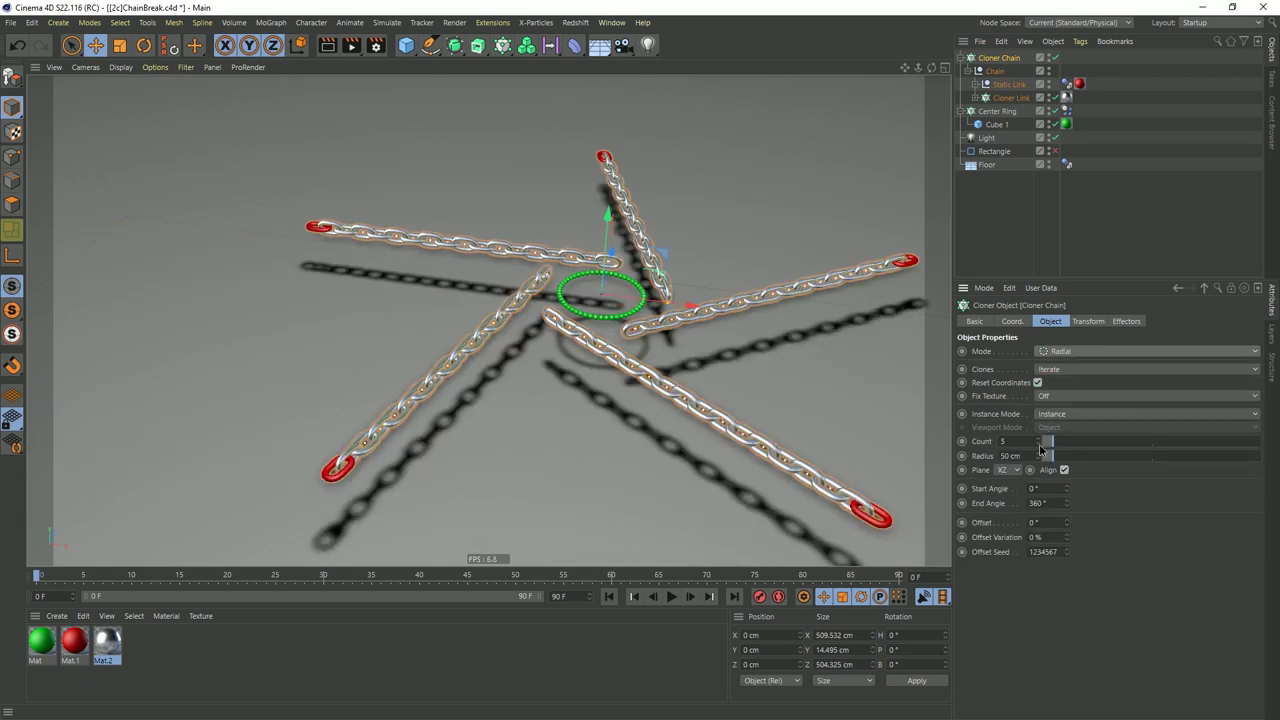
pyautogui.click(1040, 447)
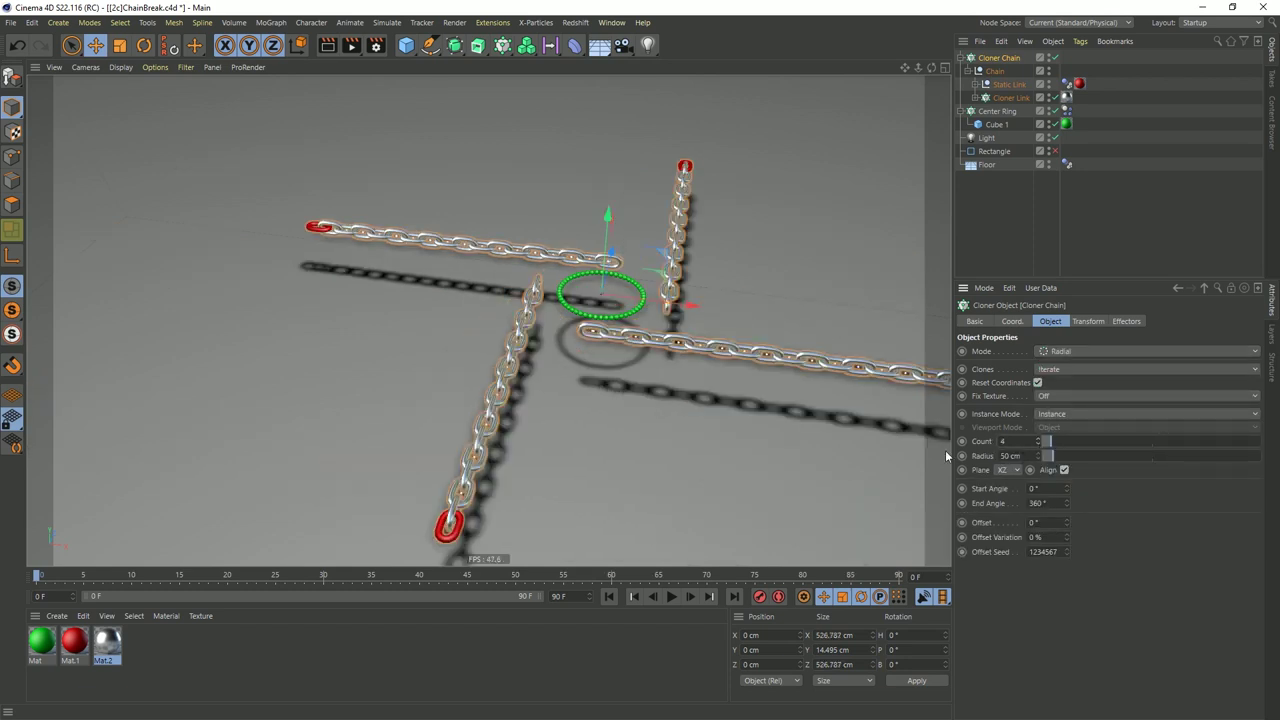
pyautogui.click(1090, 321)
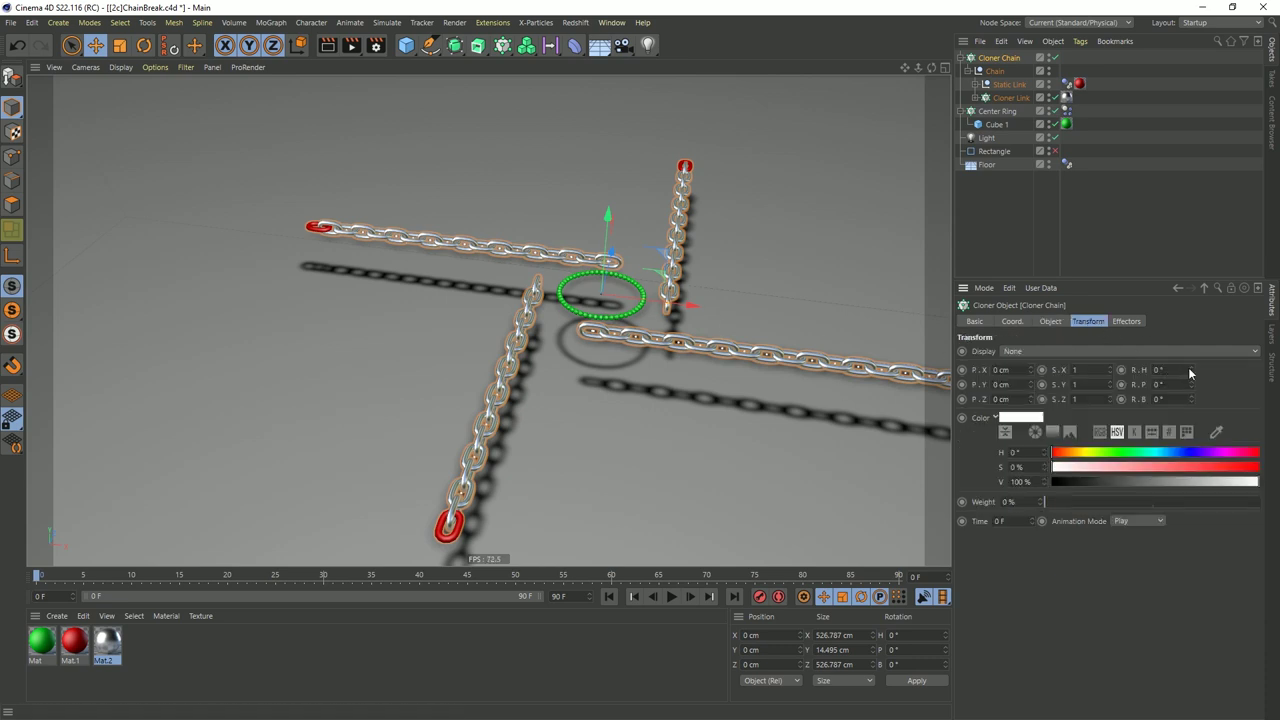
pyautogui.moveTo(1190, 370); pyautogui.dragTo(1146, 357)
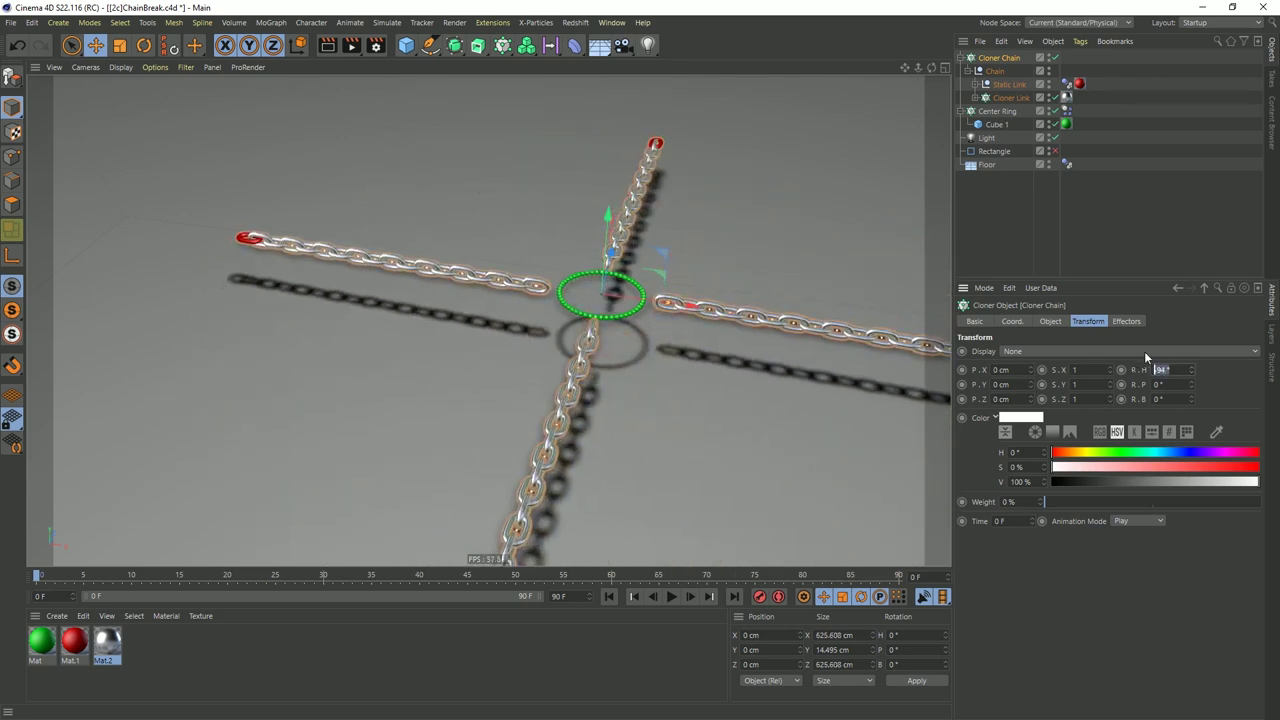
pyautogui.press('Return')
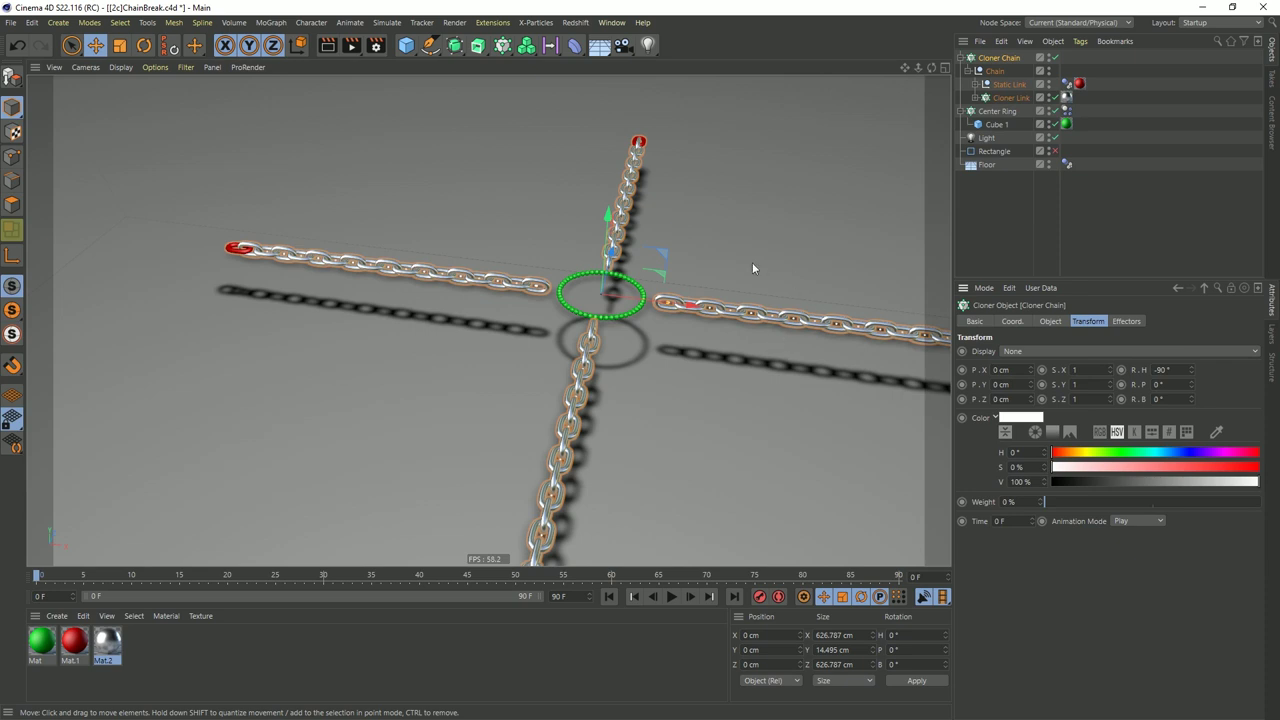
# Pull the four chains in to a 32 cm radius around the center ring
pyautogui.keyDown('alt'); pyautogui.moveTo(630, 321); pyautogui.dragTo(571, 312); pyautogui.keyUp('alt')
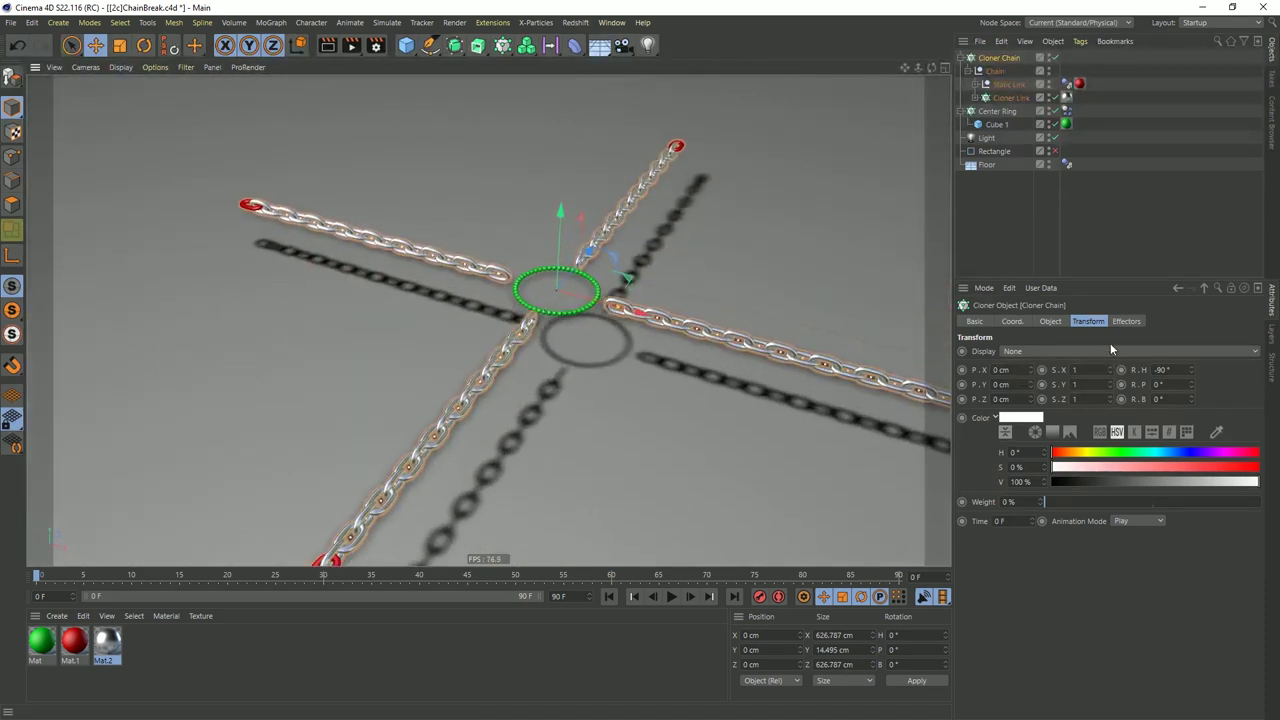
pyautogui.click(1052, 321)
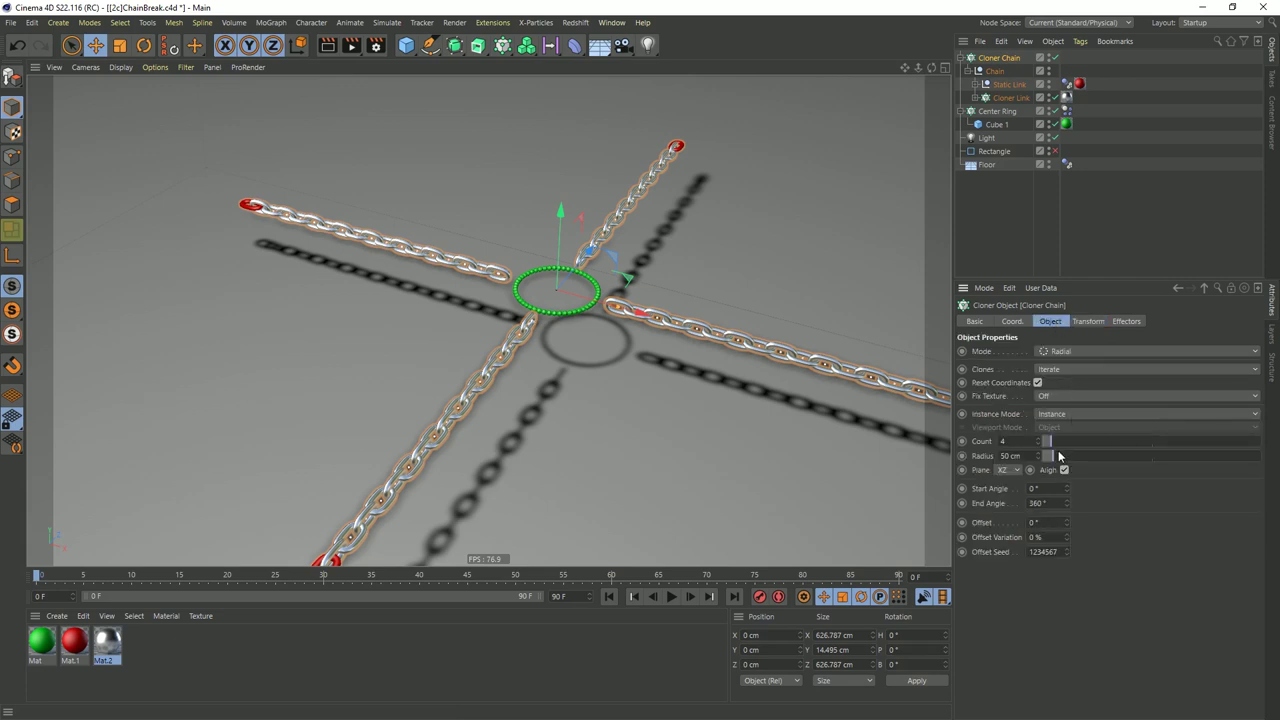
pyautogui.moveTo(1053, 459); pyautogui.dragTo(1049, 462)
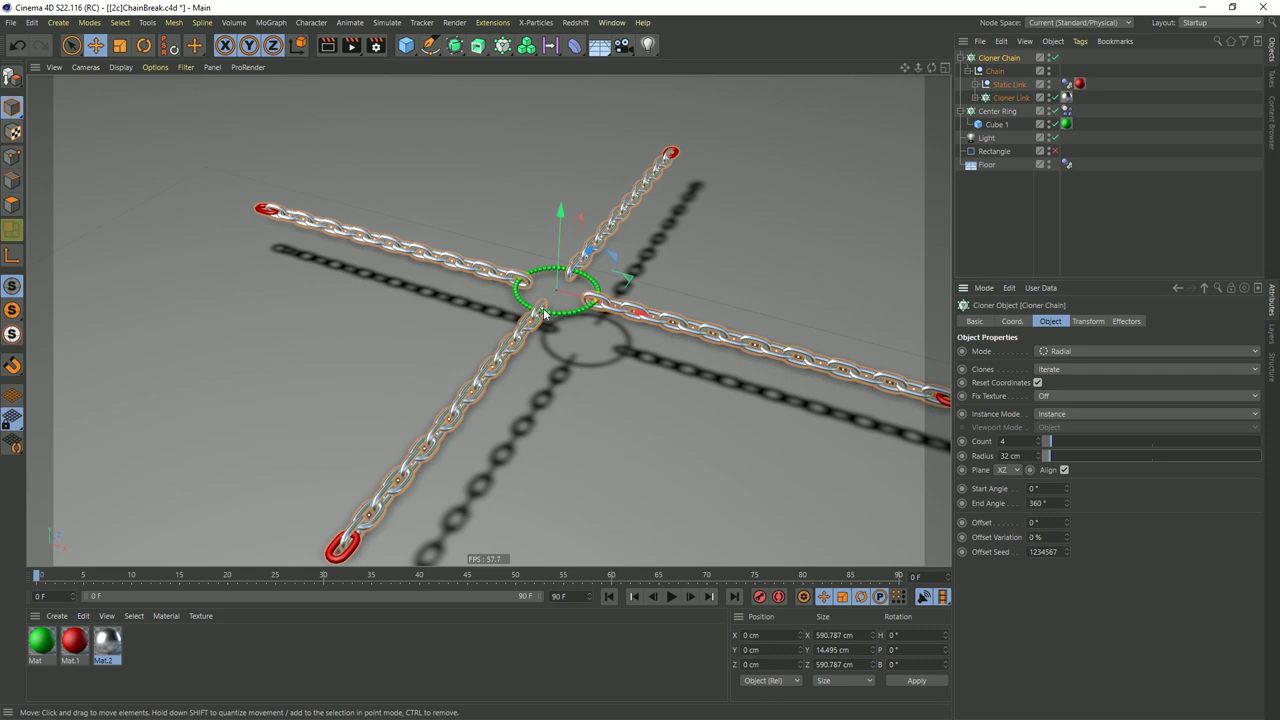
pyautogui.keyDown('alt'); pyautogui.moveTo(544, 313); pyautogui.dragTo(578, 207); pyautogui.keyUp('alt')
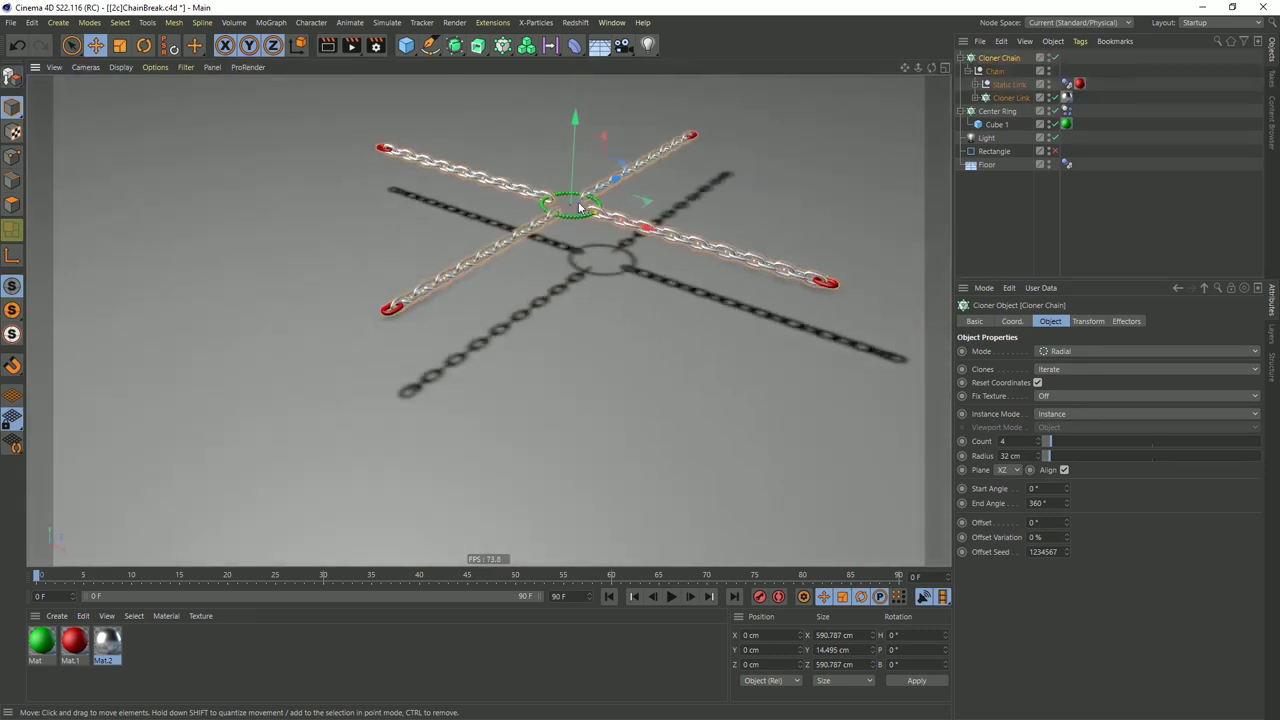
pyautogui.keyDown('alt'); pyautogui.moveTo(578, 207); pyautogui.dragTo(540, 262, button='middle'); pyautogui.keyUp('alt')
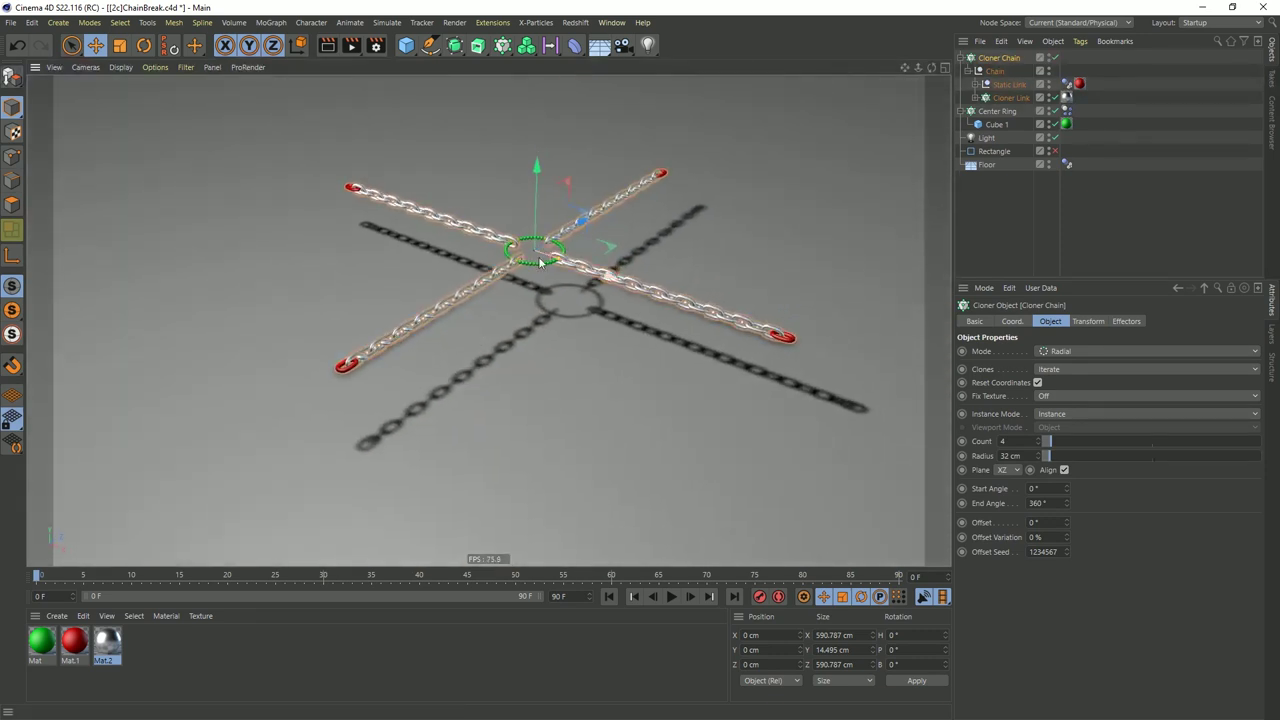
pyautogui.click(1004, 218)
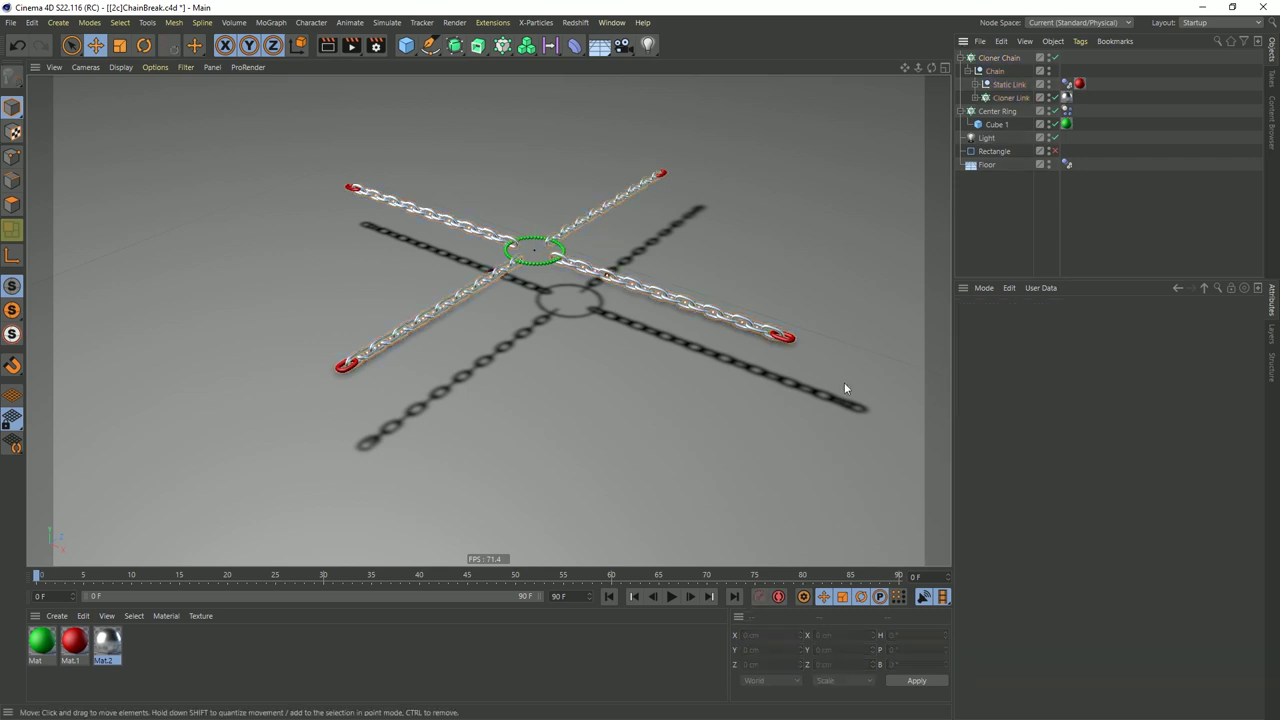
# Lower the Floor to Y -204.262 cm during a test playback, then rewind to the start
pyautogui.click(672, 597)
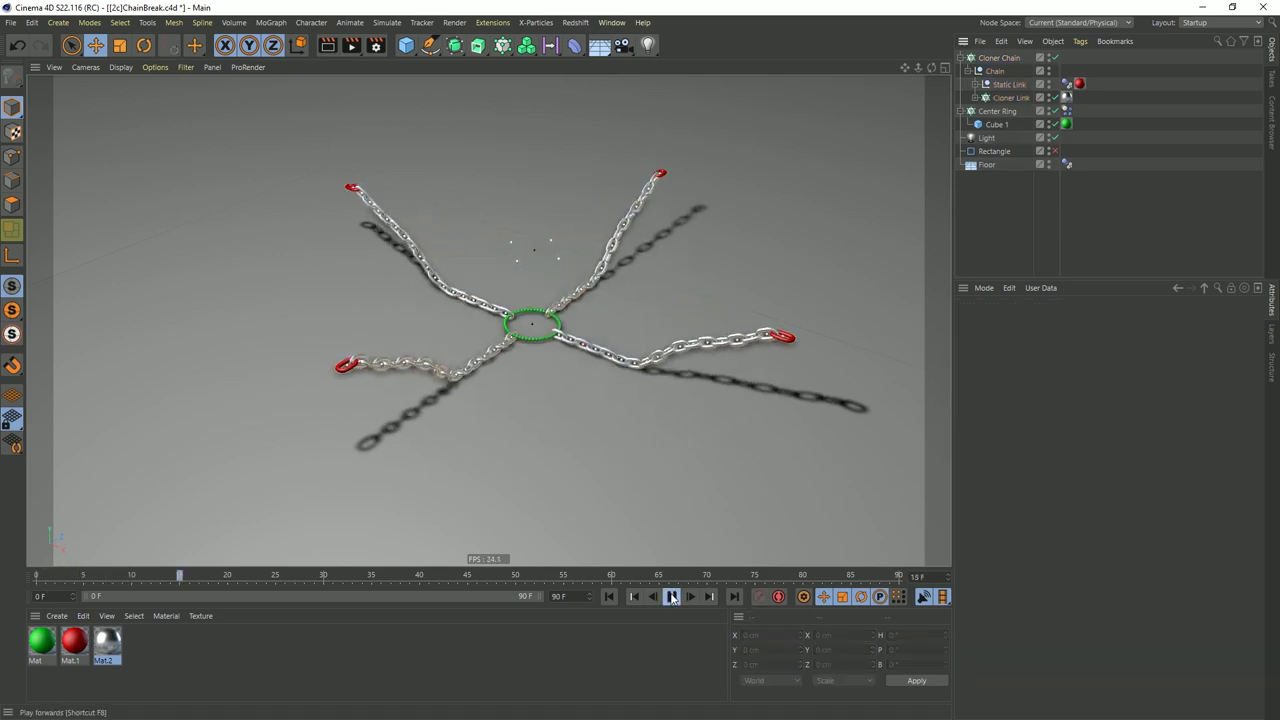
pyautogui.click(652, 468)
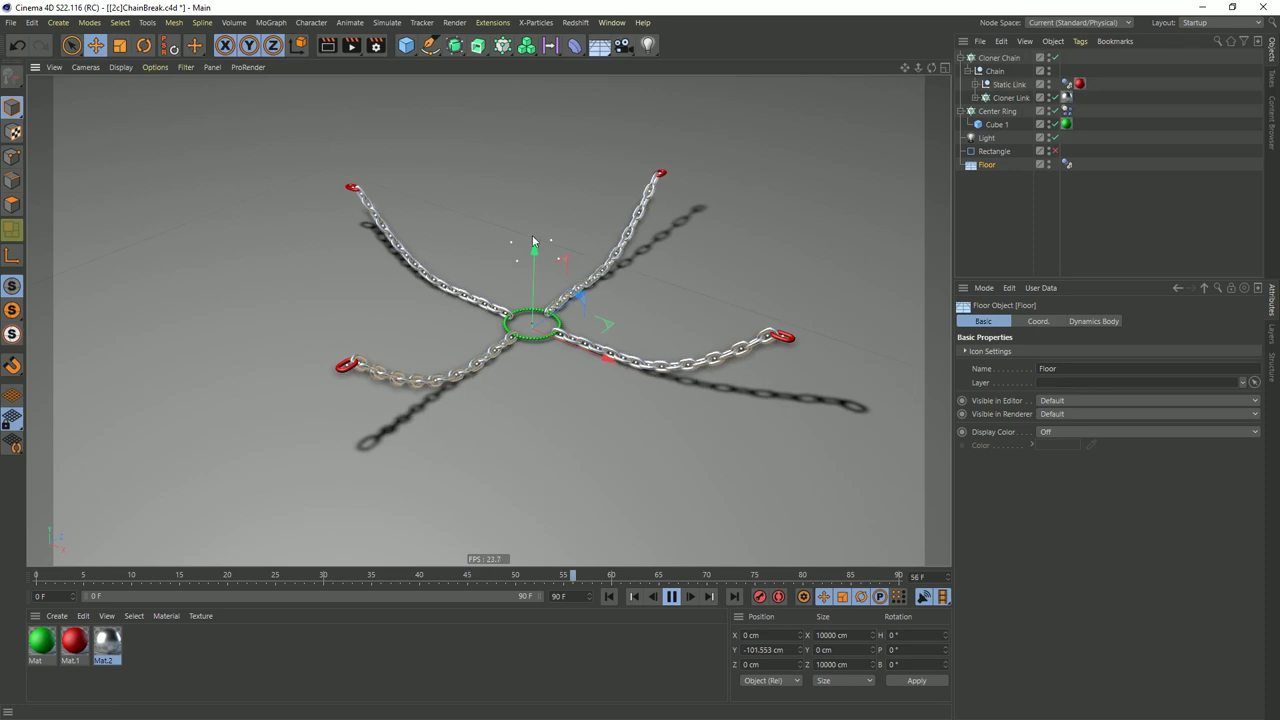
pyautogui.moveTo(534, 255); pyautogui.dragTo(545, 388)
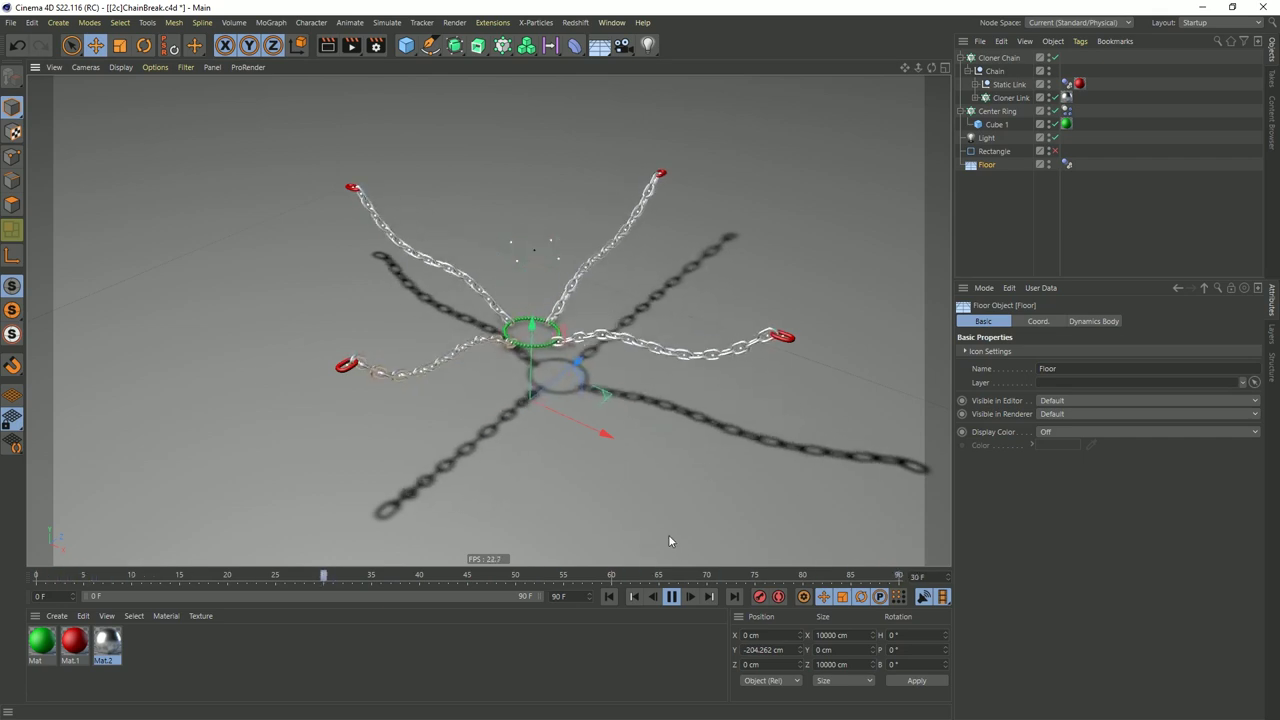
pyautogui.click(671, 596)
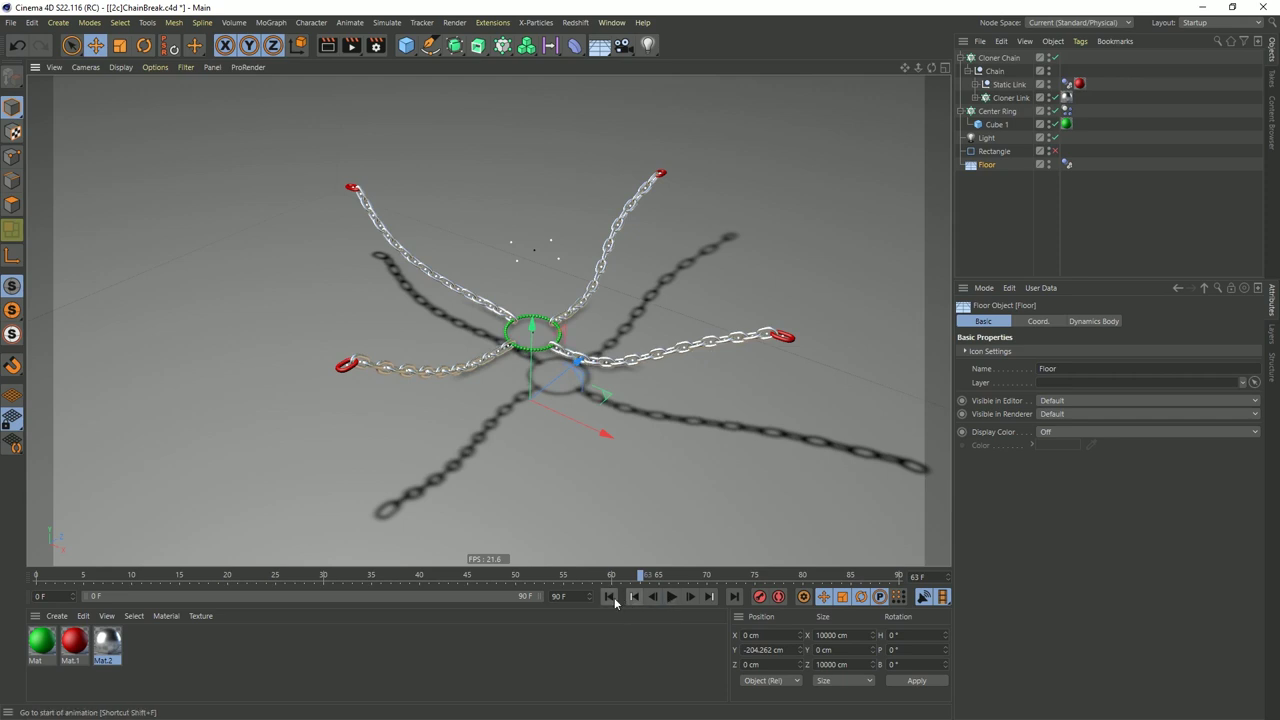
pyautogui.click(609, 596)
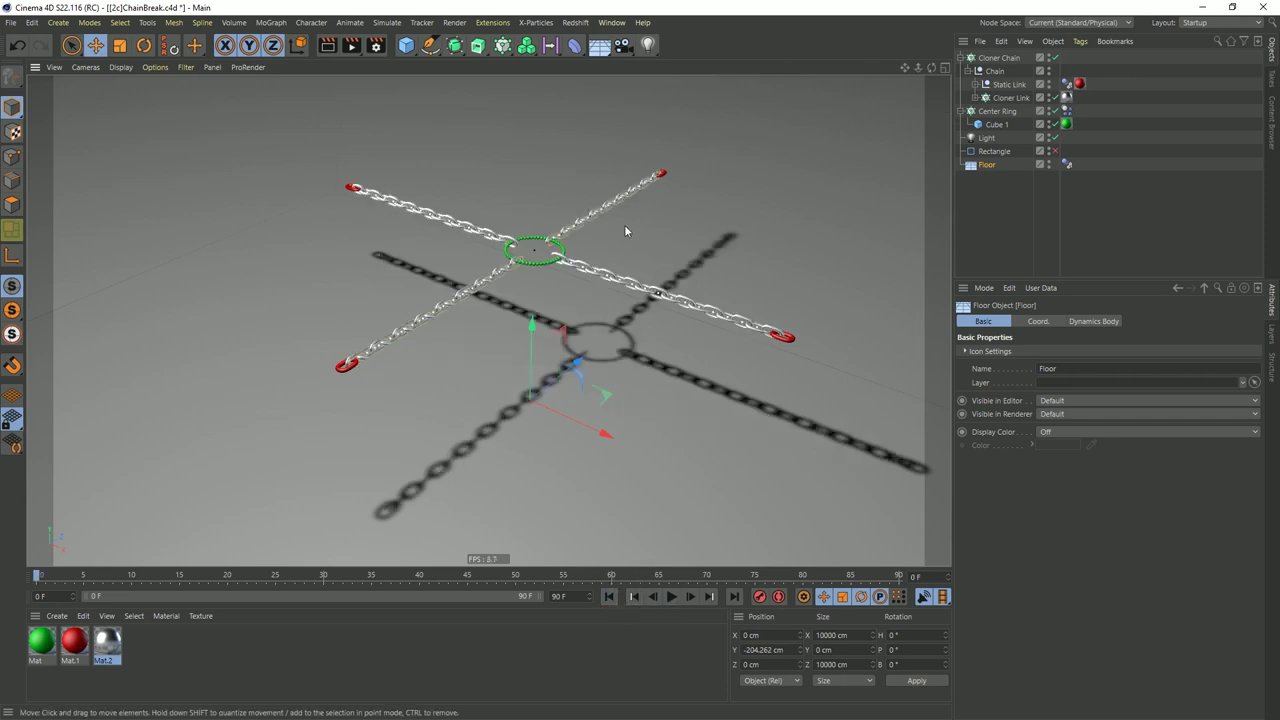
# Raise Cloner Chain's count to 7 chains and rewind to frame 0
pyautogui.click(999, 58)
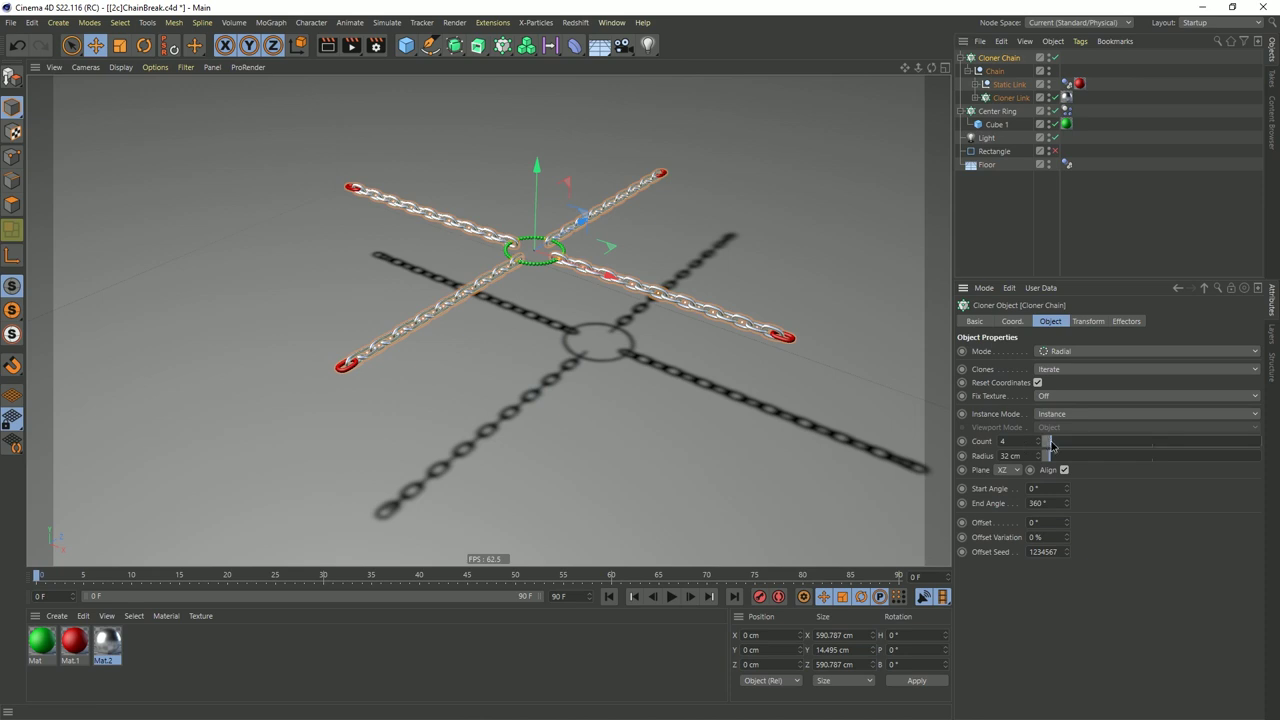
pyautogui.moveTo(1050, 443); pyautogui.dragTo(1060, 452)
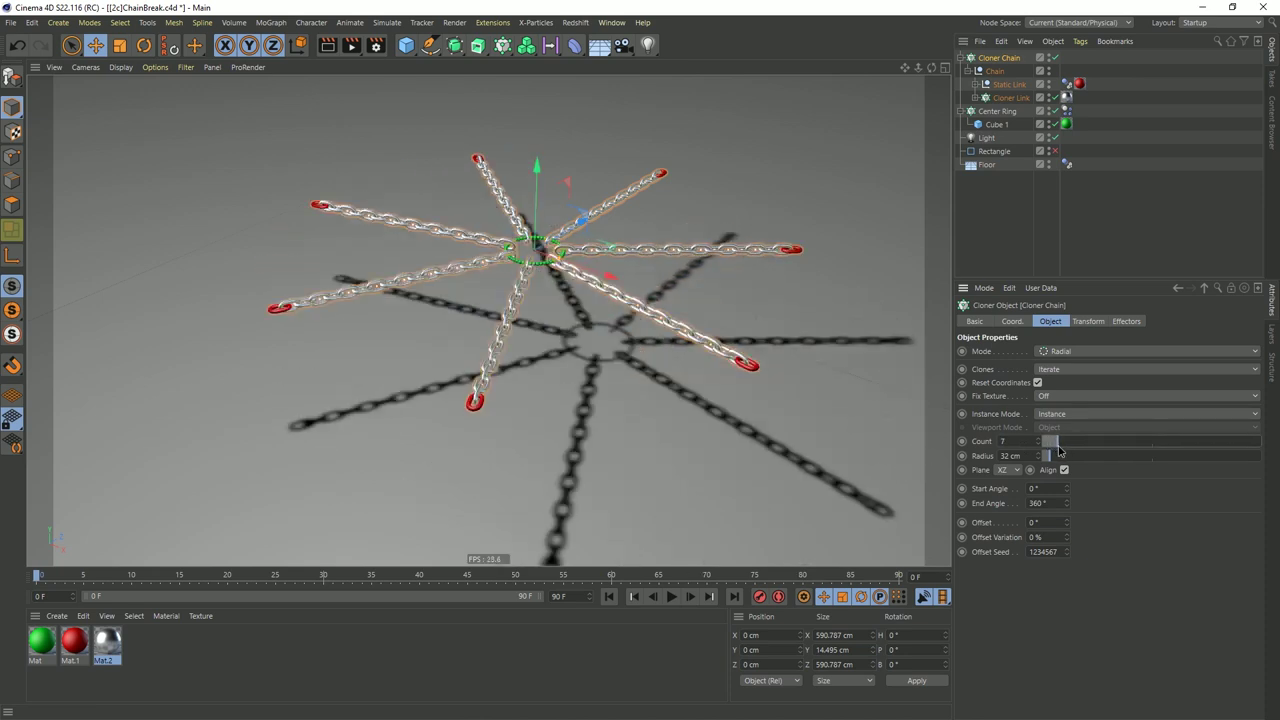
pyautogui.click(672, 598)
pyautogui.click(608, 597)
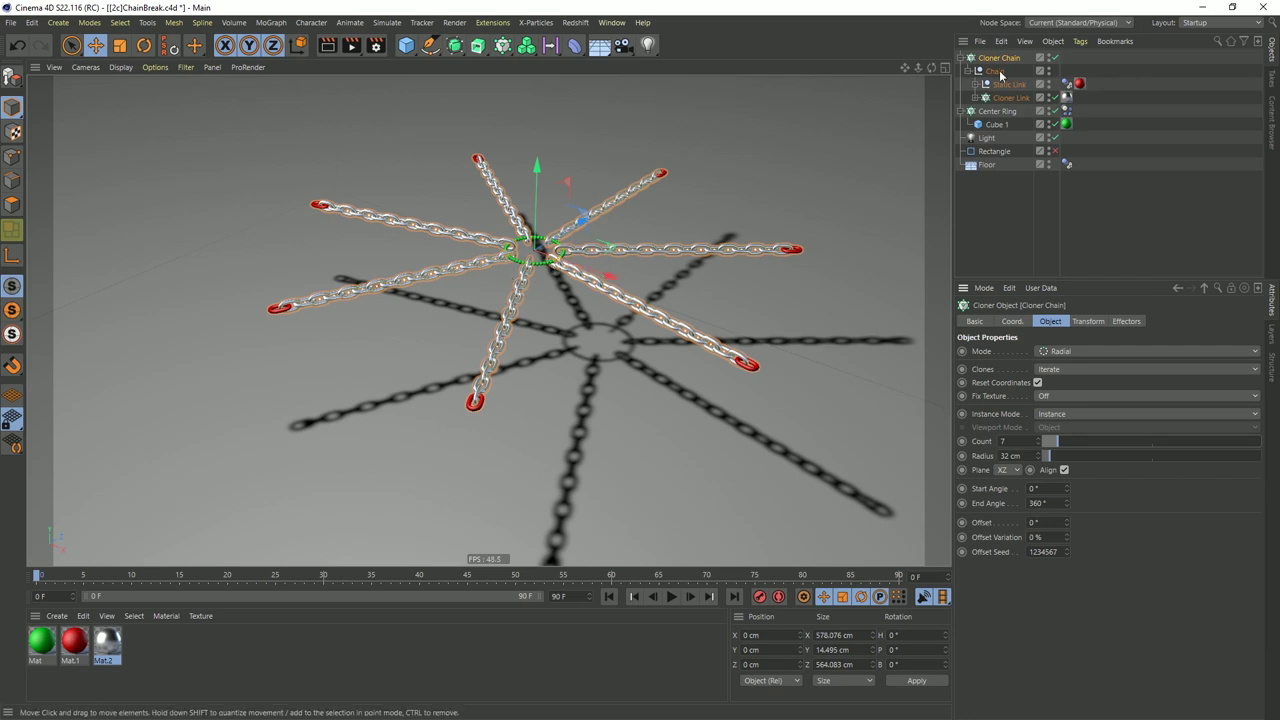
# Add a Random effector with position off and 47° banking rotation, then preview the tilted chains
pyautogui.click(502, 47)
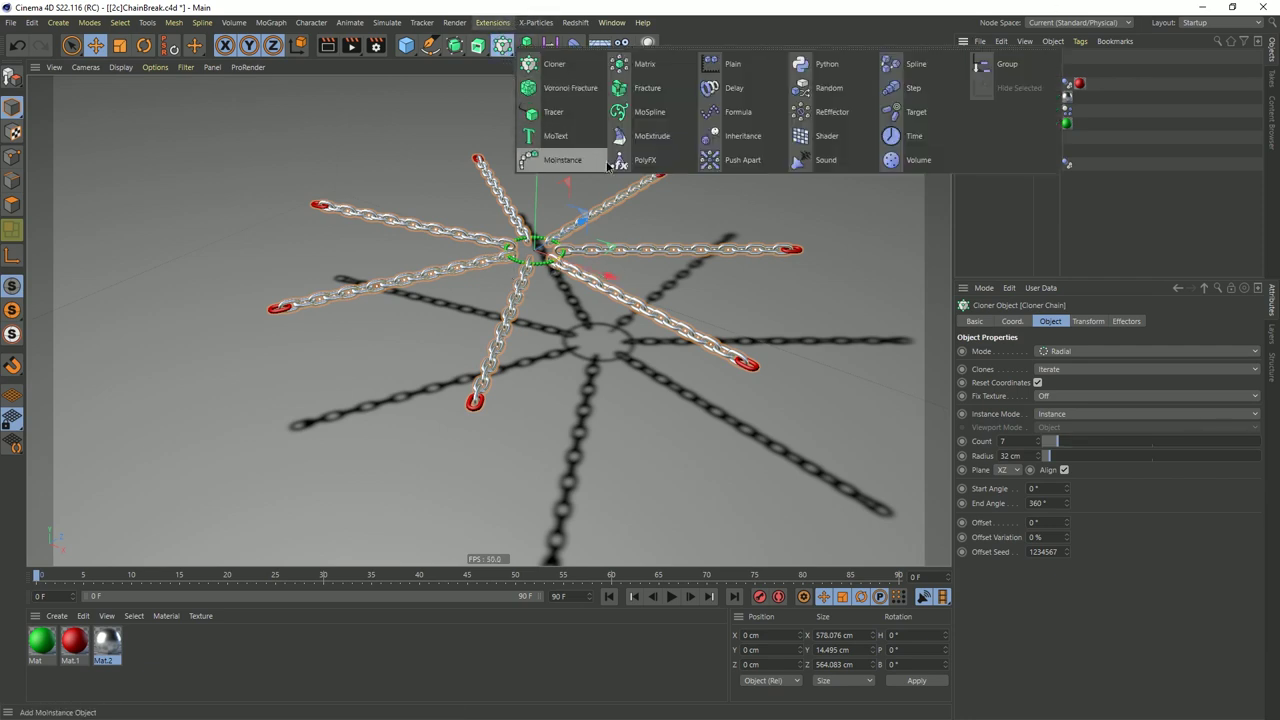
pyautogui.click(823, 89)
pyautogui.click(1078, 322)
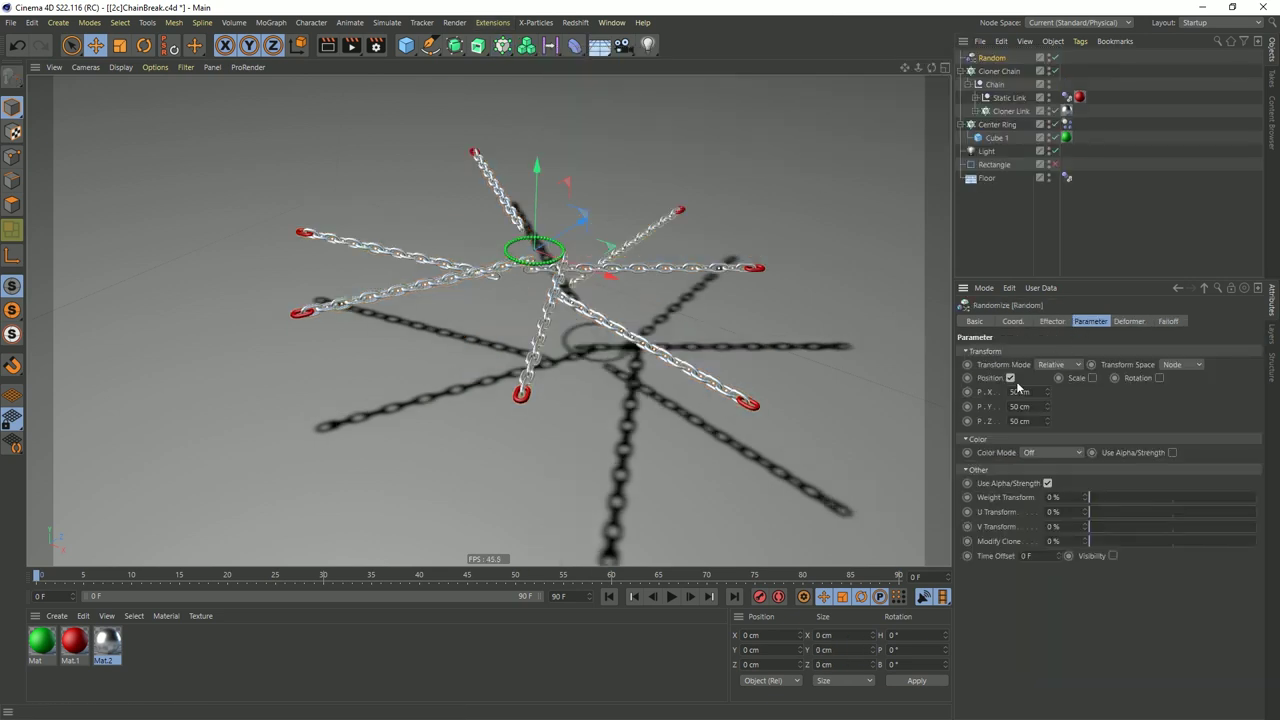
pyautogui.click(1010, 378)
pyautogui.click(1133, 378)
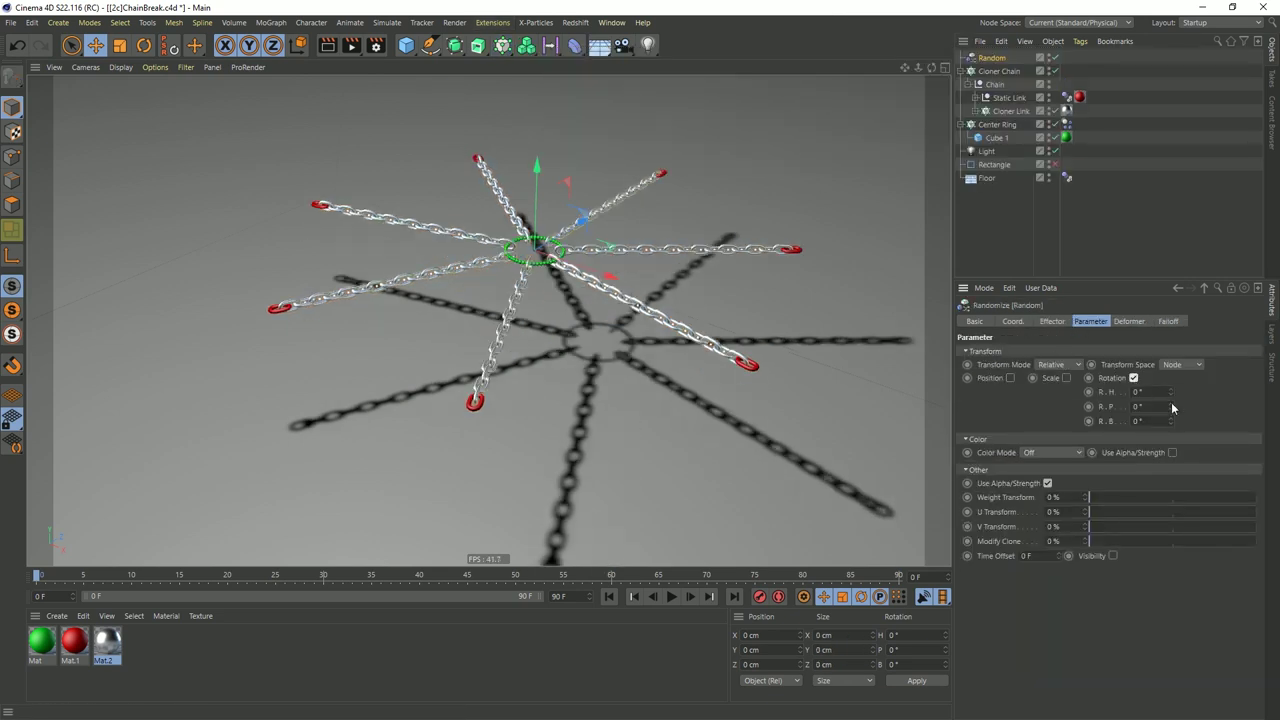
pyautogui.moveTo(1170, 392)
pyautogui.mouseDown()
pyautogui.moveTo(1170, 414)
pyautogui.moveTo(1172, 391)
pyautogui.mouseUp()
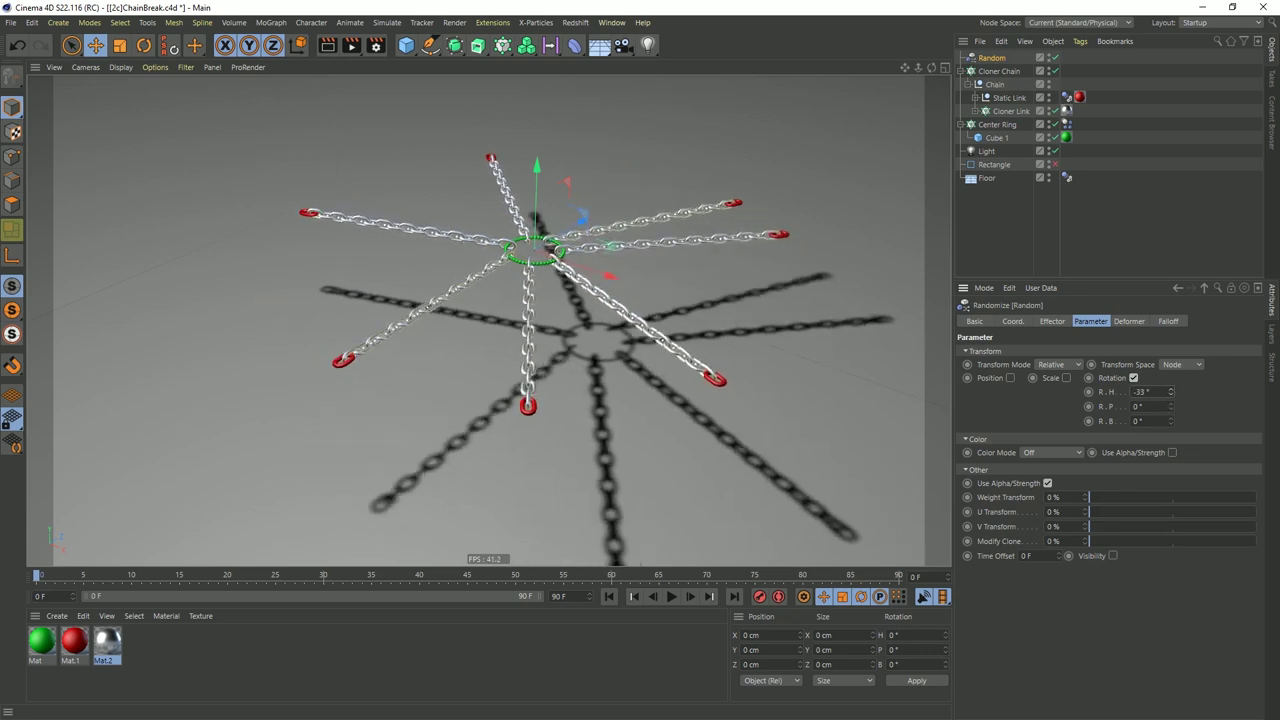
pyautogui.rightClick(1172, 393)
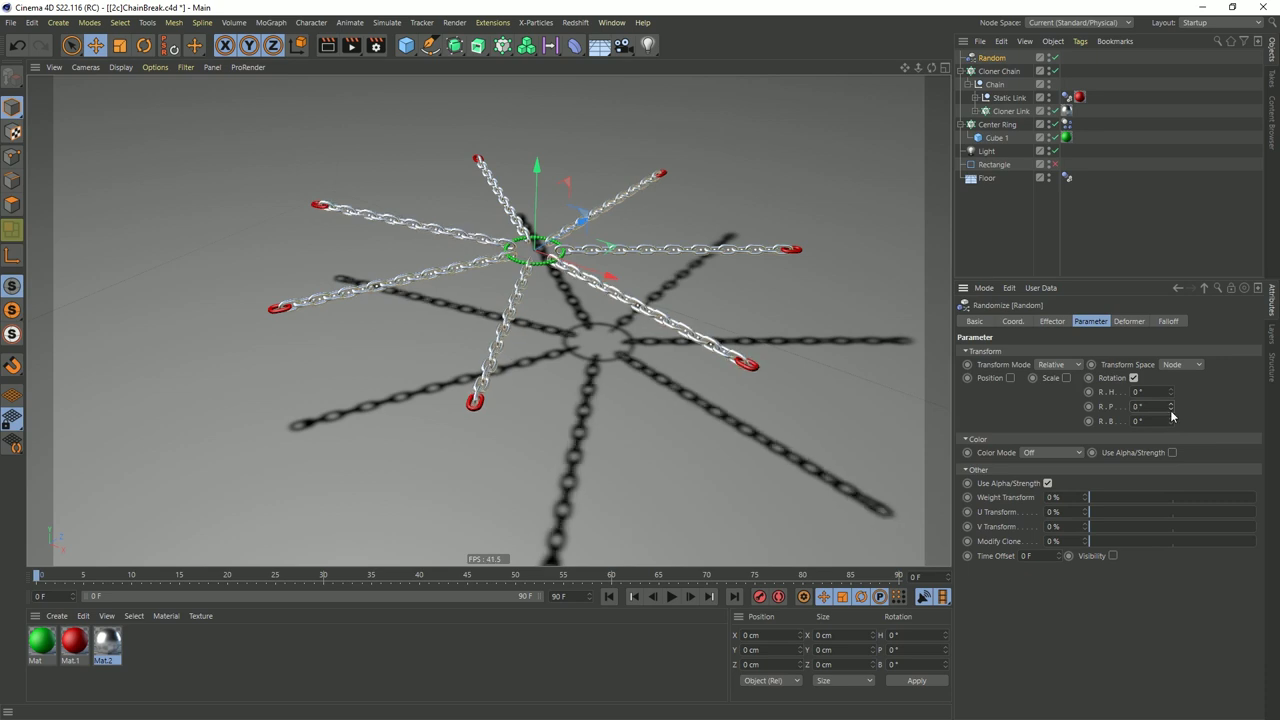
pyautogui.moveTo(1172, 420); pyautogui.dragTo(1172, 396)
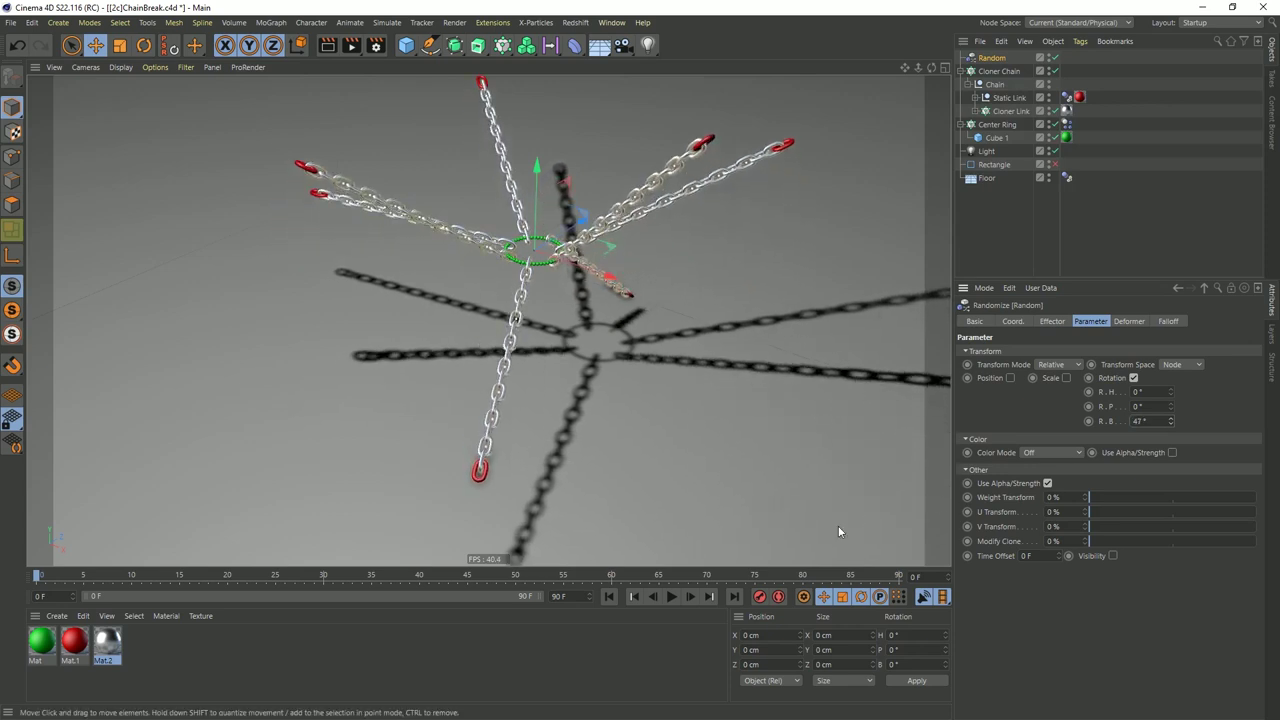
pyautogui.click(680, 597)
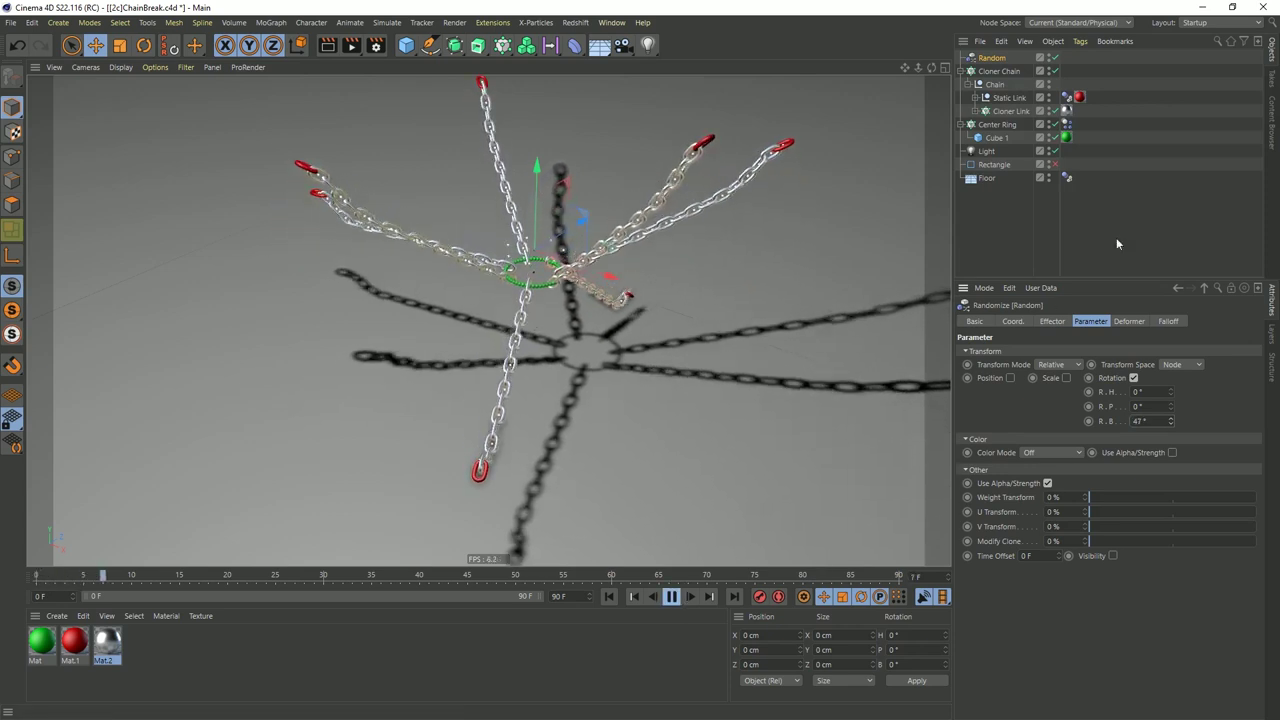
pyautogui.keyDown('alt'); pyautogui.moveTo(470, 290); pyautogui.dragTo(668, 265); pyautogui.keyUp('alt')
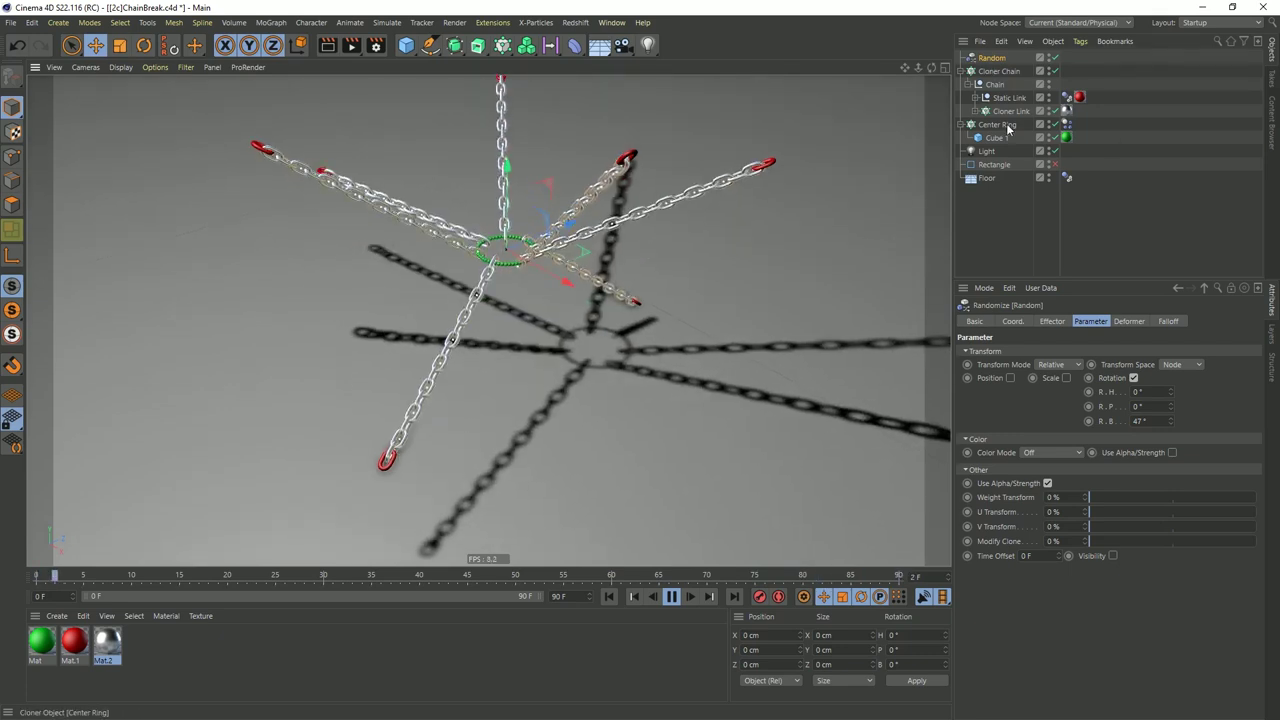
# Set the scene light's shadow density to 55%
pyautogui.click(986, 150)
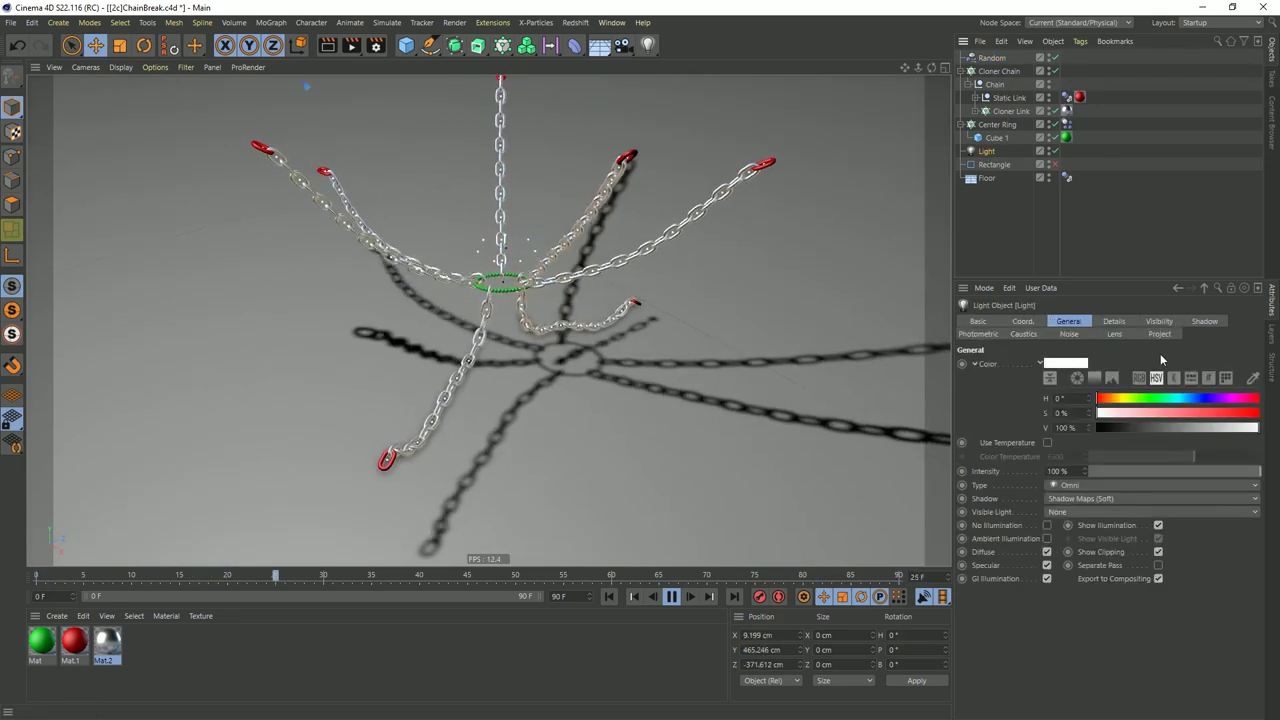
pyautogui.click(1204, 321)
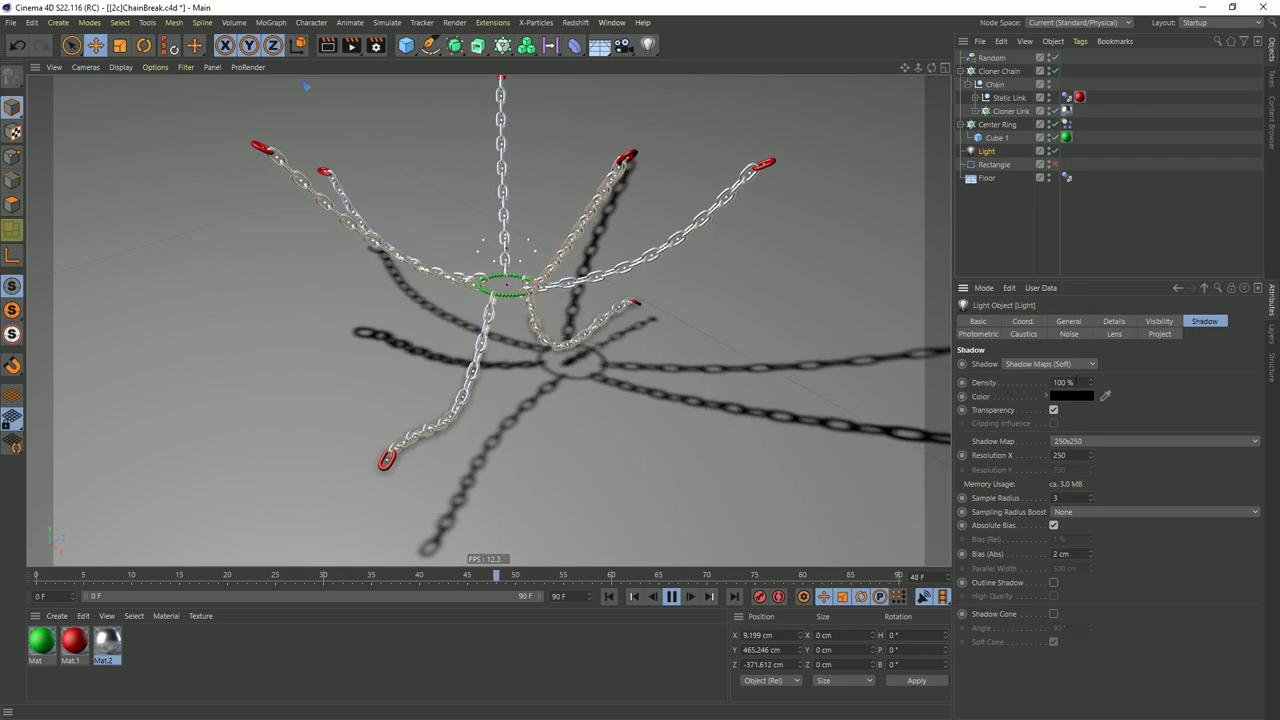
pyautogui.write('75')
pyautogui.press('Return')
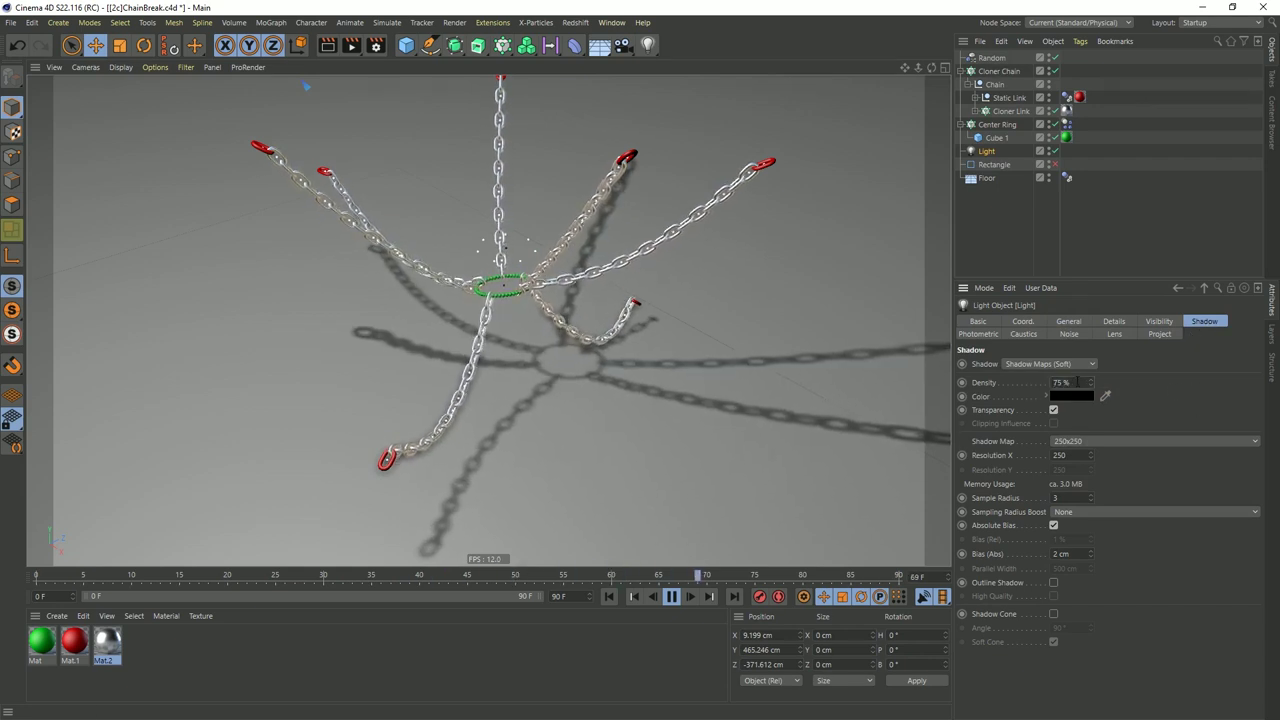
pyautogui.write('55')
pyautogui.press('Return')
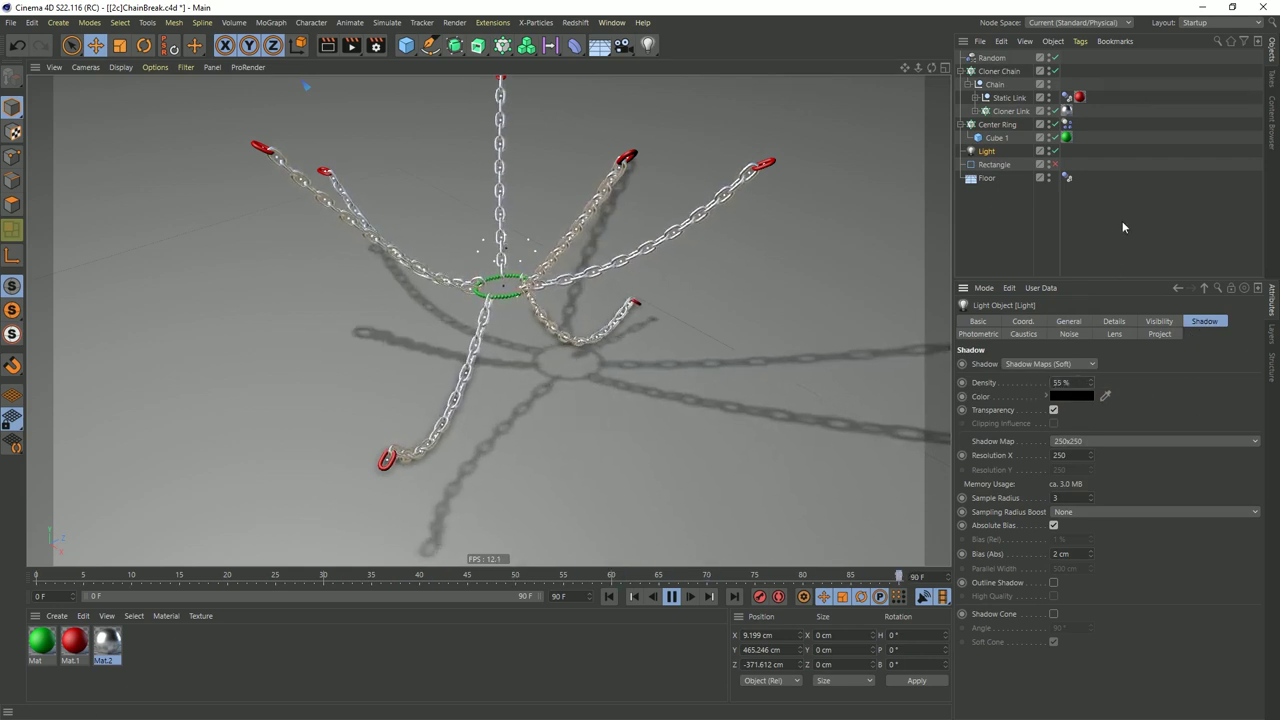
# Delete the Floor object and recentre the view on the chain rig
pyautogui.click(712, 261)
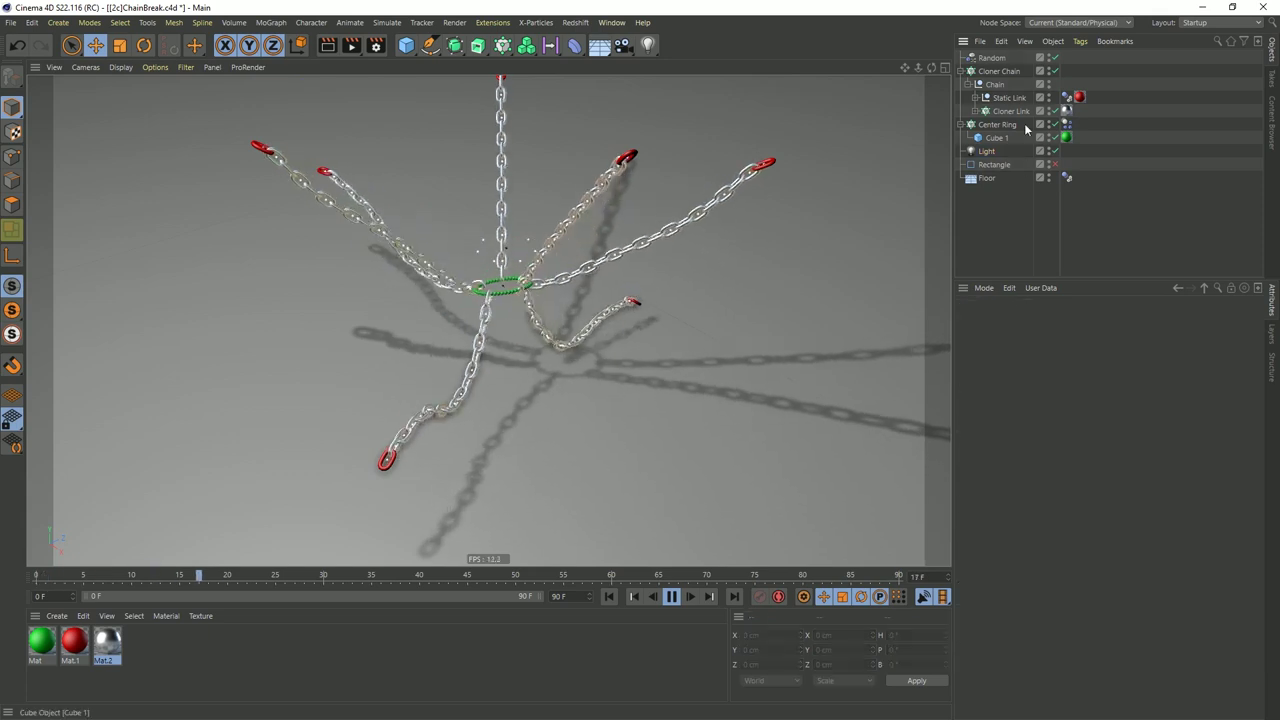
pyautogui.click(987, 177)
pyautogui.press('Delete')
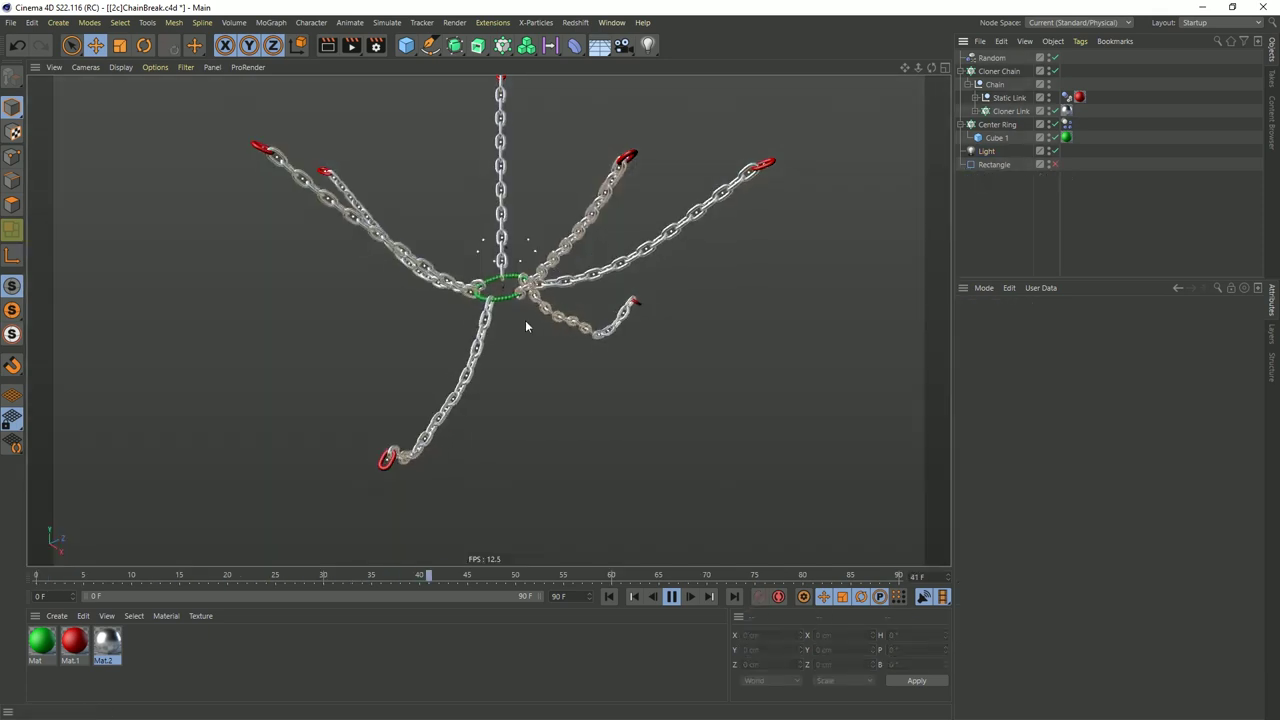
pyautogui.keyDown('alt'); pyautogui.moveTo(532, 288); pyautogui.dragTo(568, 340, button='middle'); pyautogui.keyUp('alt')
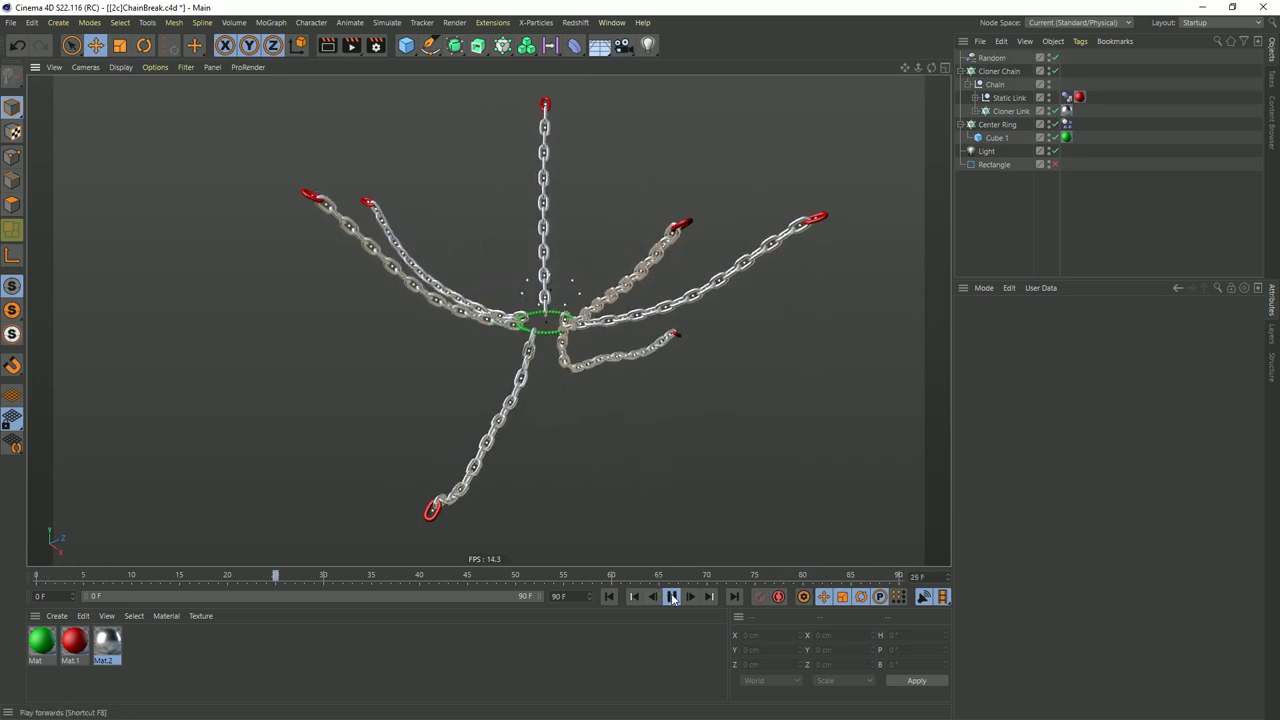
# Set the project dynamics Steps per Frame to 25
pyautogui.hotkey('ctrl', 'd')
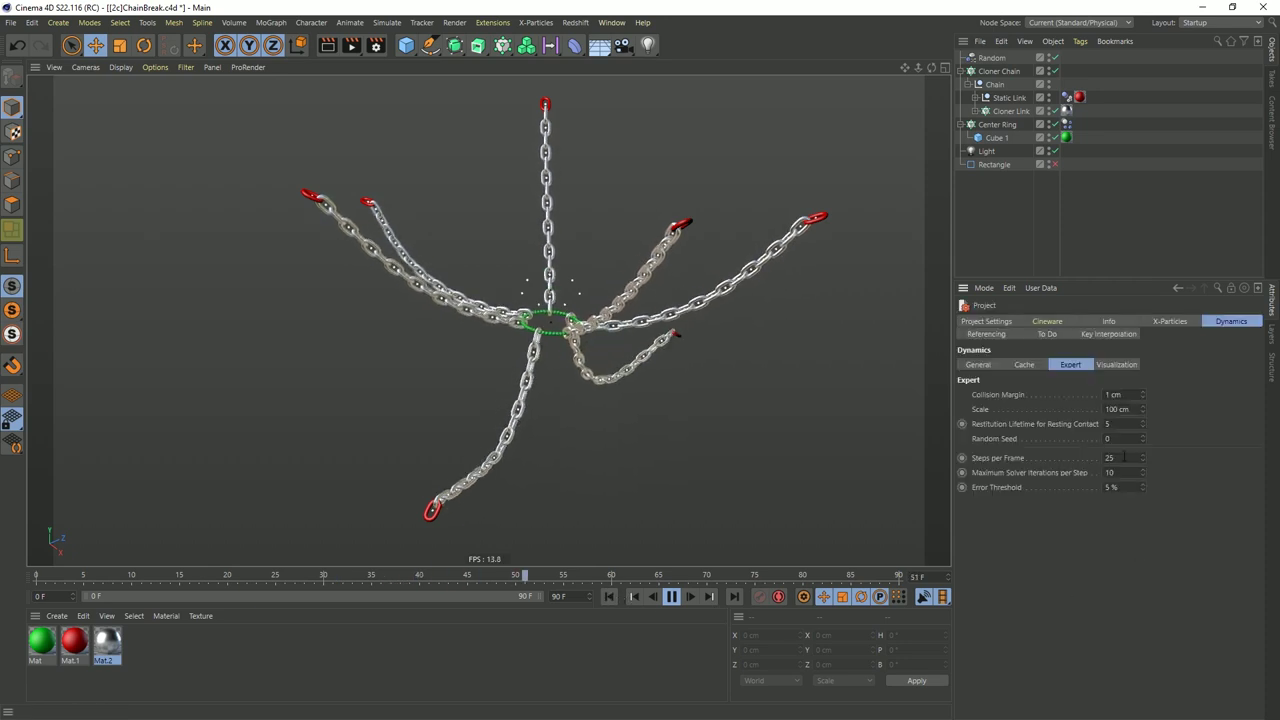
pyautogui.write('5')
pyautogui.press('Return')
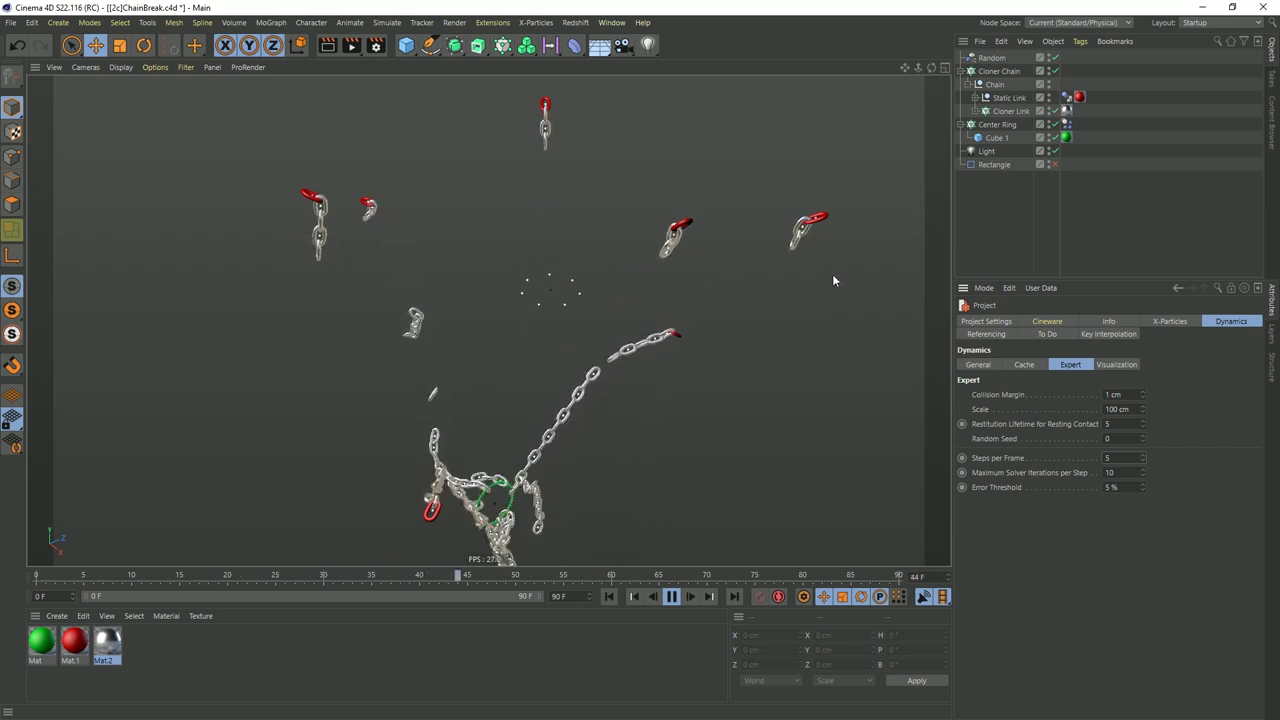
pyautogui.click(1118, 458)
pyautogui.write('5')
pyautogui.press('Return')
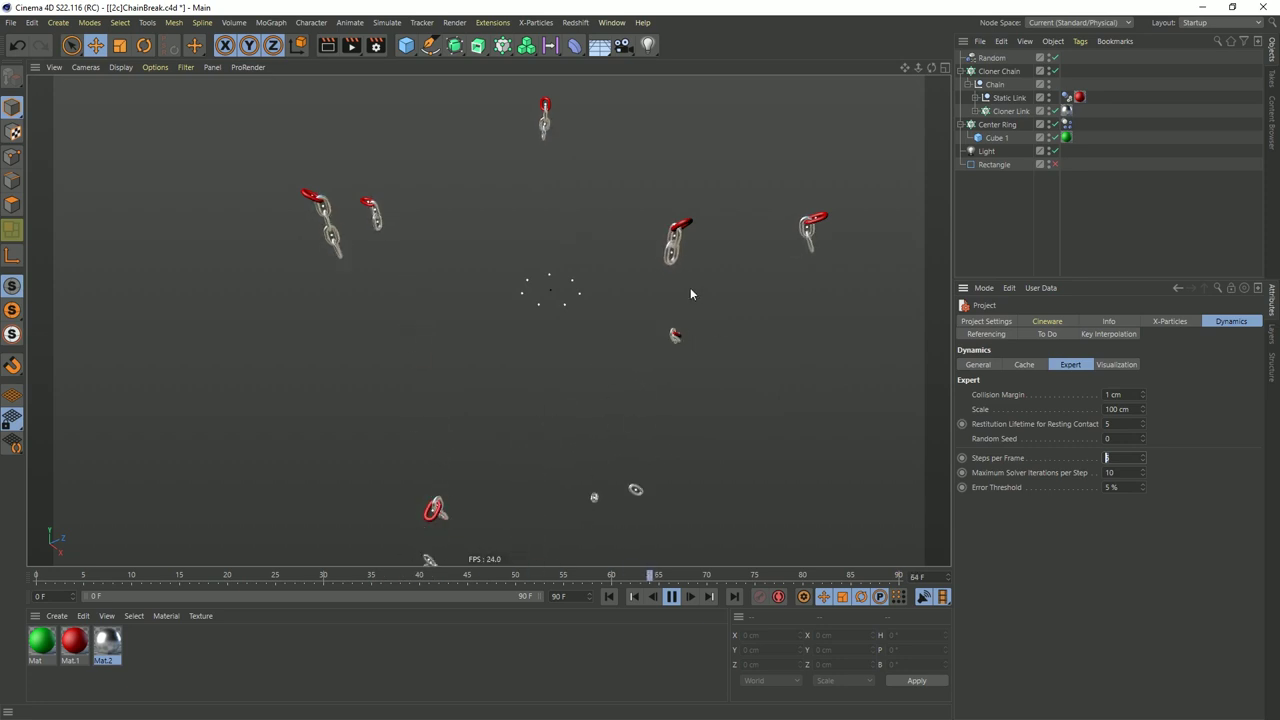
pyautogui.write('15')
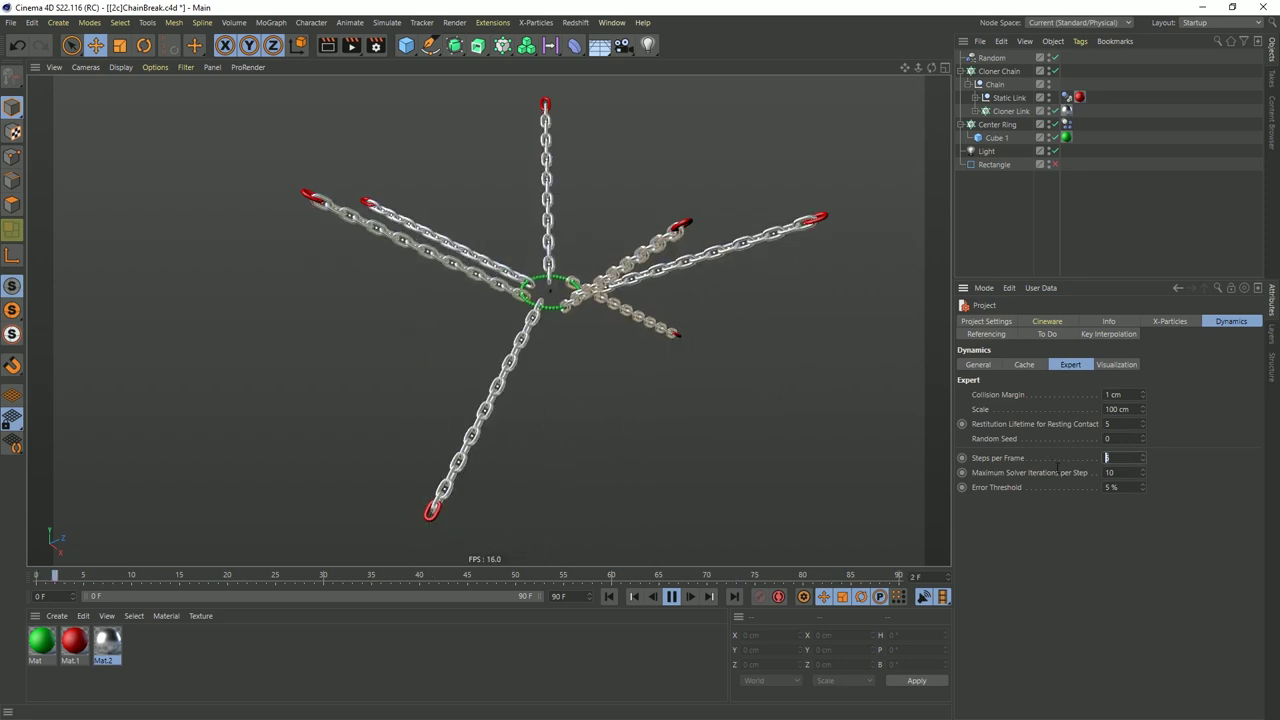
pyautogui.doubleClick(1096, 456)
pyautogui.write('25')
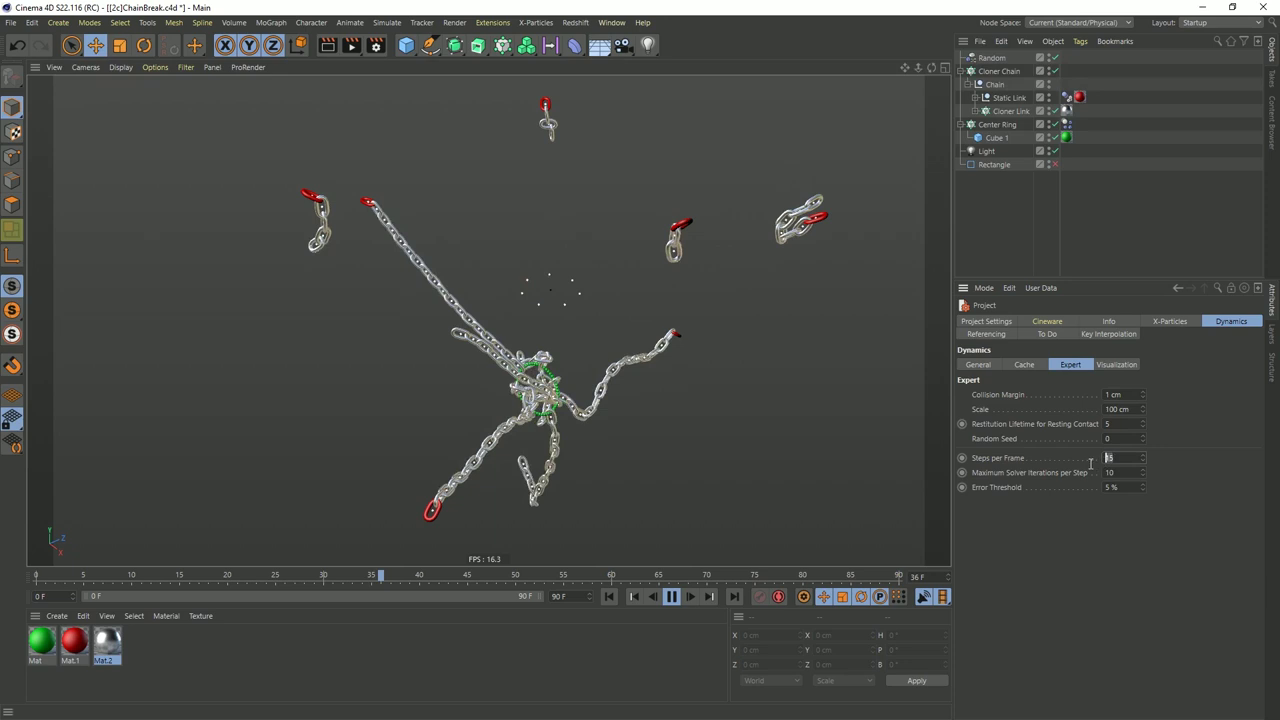
pyautogui.press('Return')
# Replay the simulation, then stop it and rewind to frame 0
pyautogui.click(609, 596)
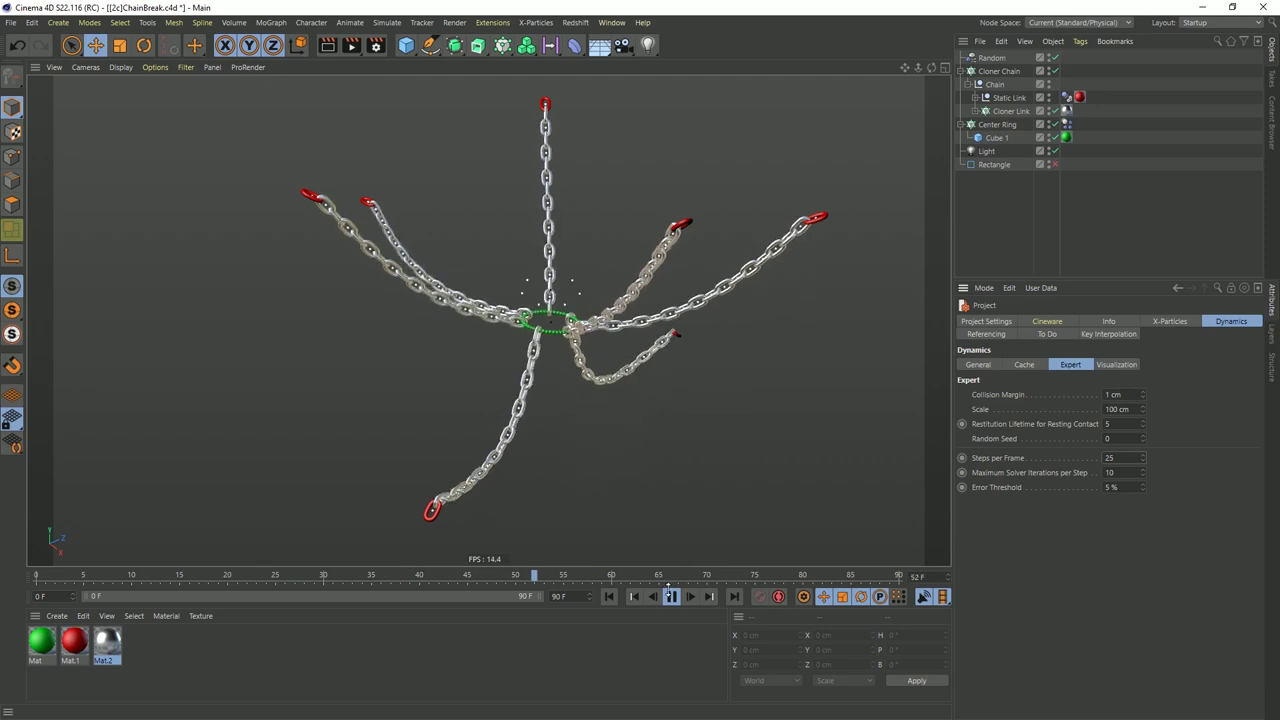
pyautogui.click(672, 596)
pyautogui.click(609, 596)
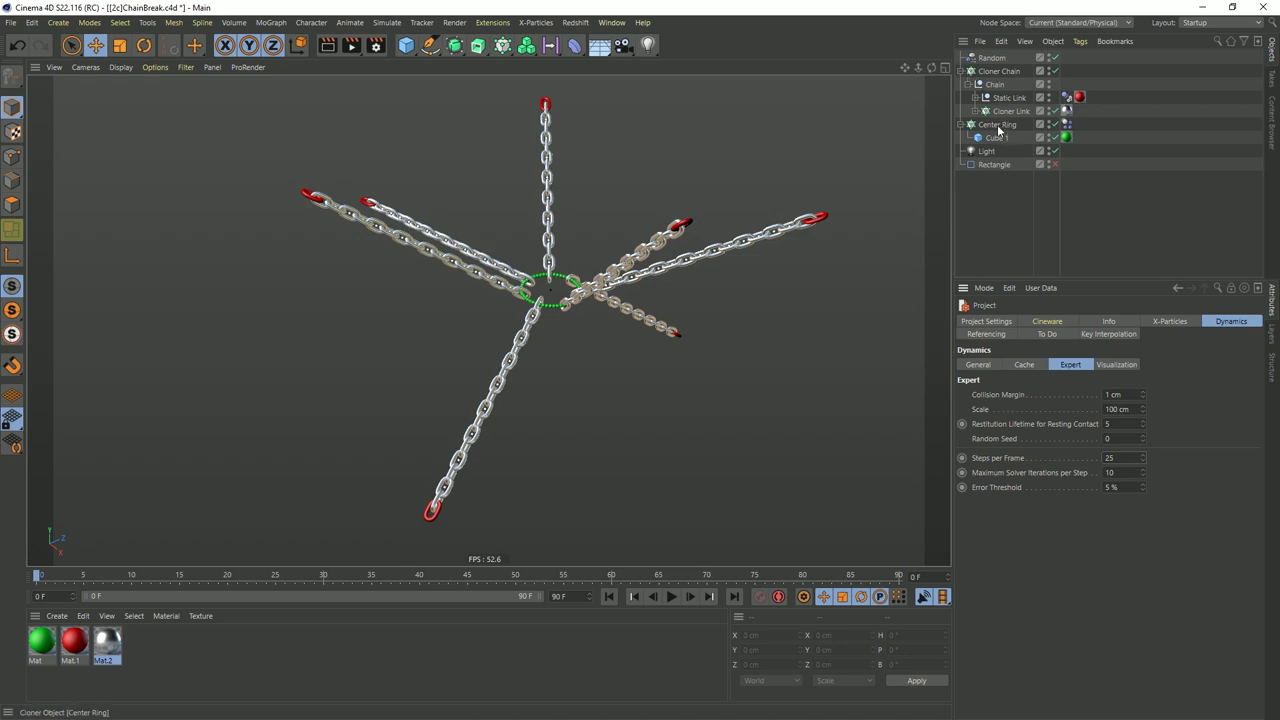
# Move Center Ring above Cloner Chain and collapse its Cube 1 child
pyautogui.moveTo(997, 66); pyautogui.dragTo(993, 67)
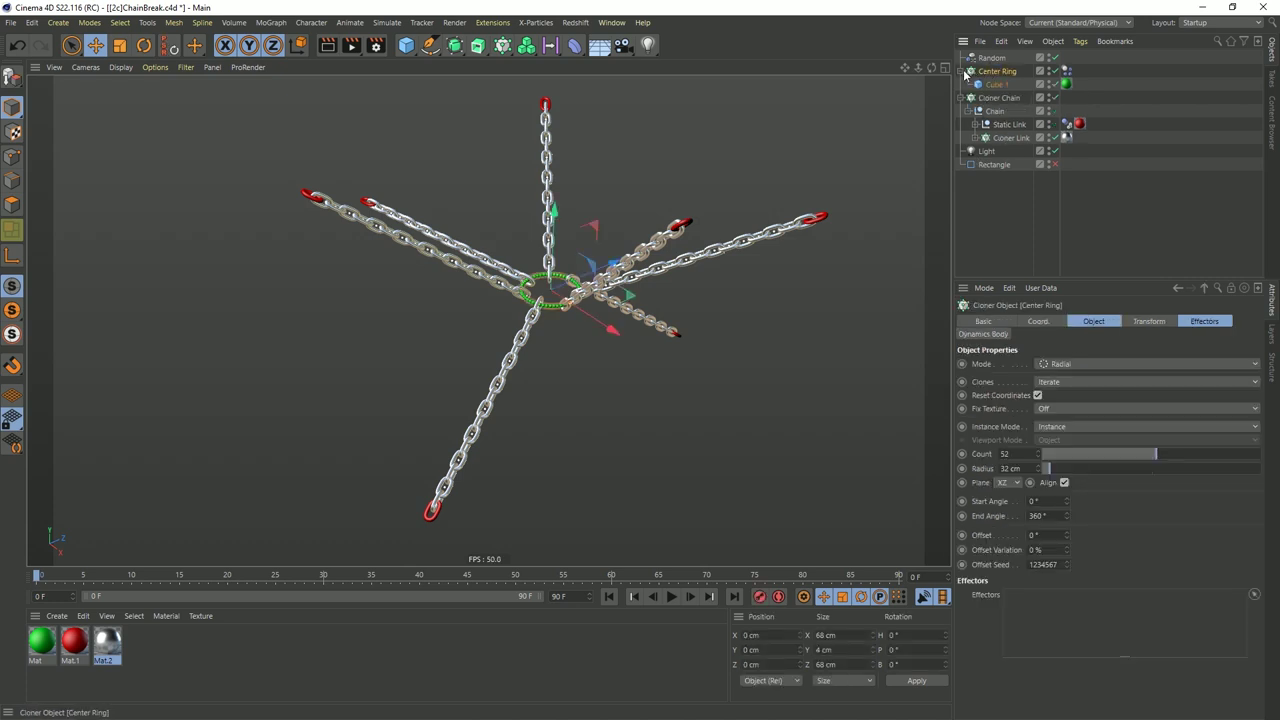
pyautogui.click(964, 72)
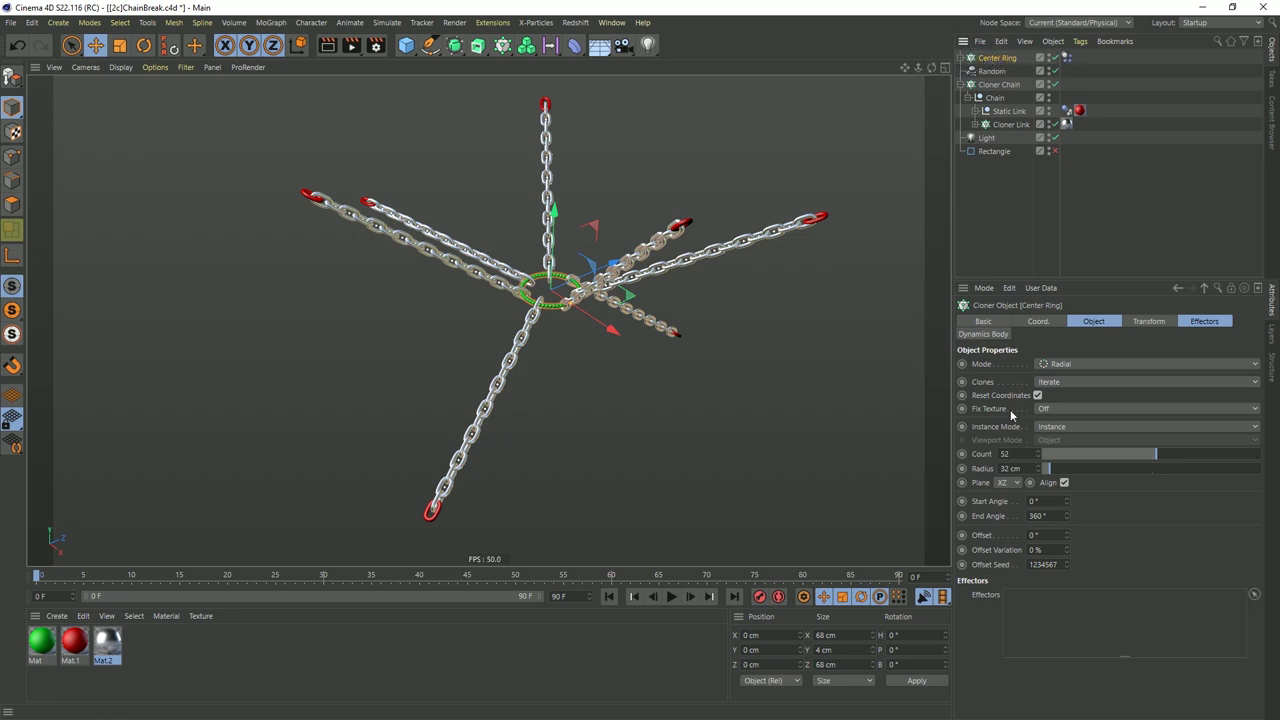
# Add a Vibrate tag to Center Ring and bring up its settings
pyautogui.rightClick(995, 62)
pyautogui.moveTo(1052, 209)
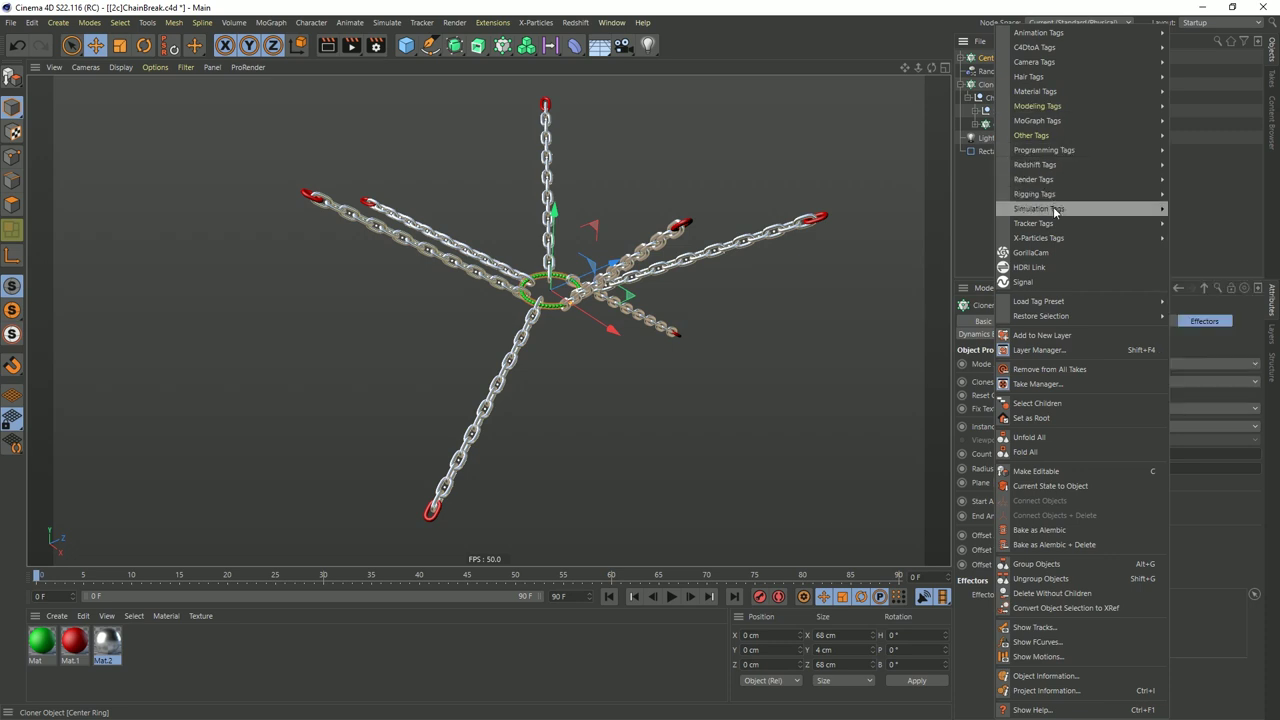
pyautogui.moveTo(1030, 39)
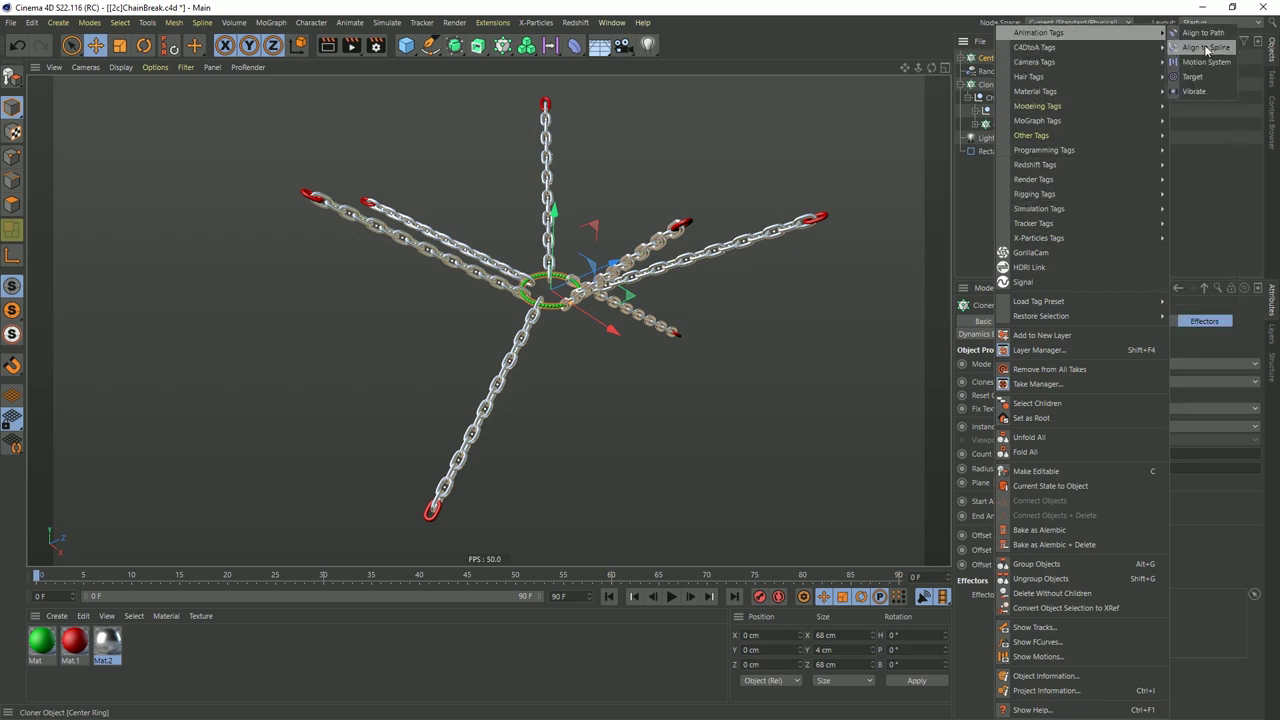
pyautogui.click(1196, 91)
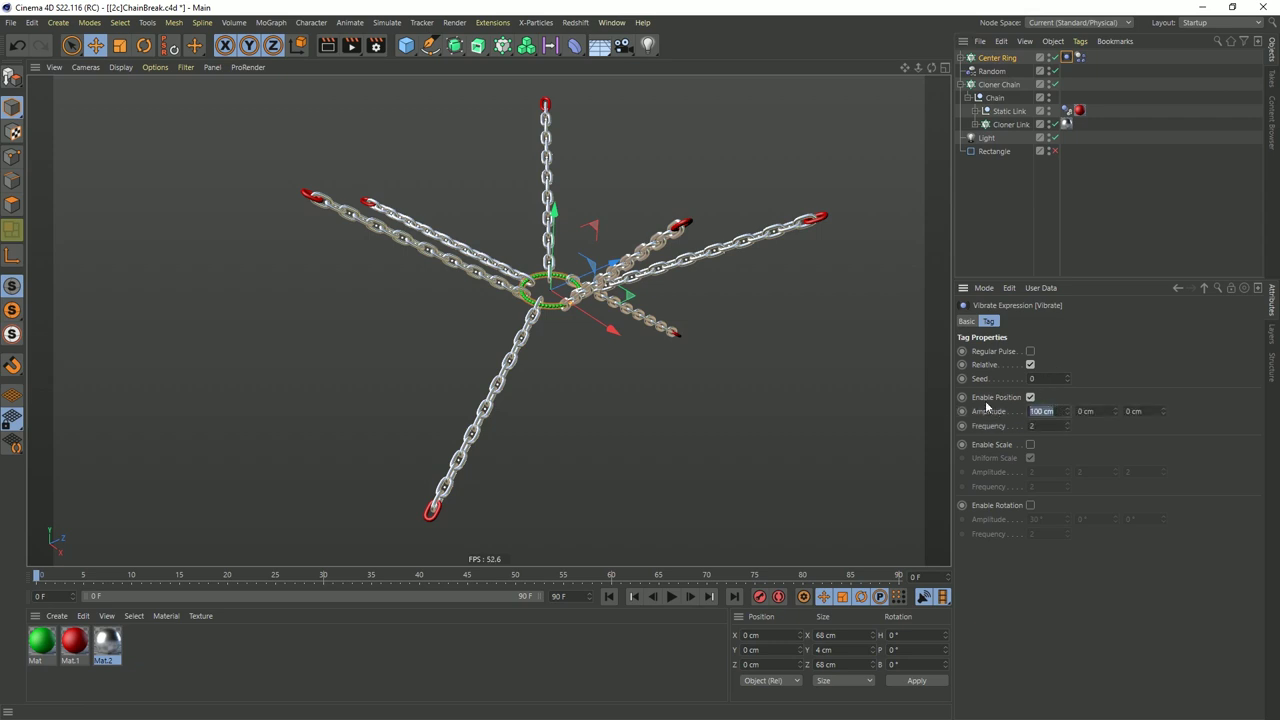
pyautogui.click(406, 45)
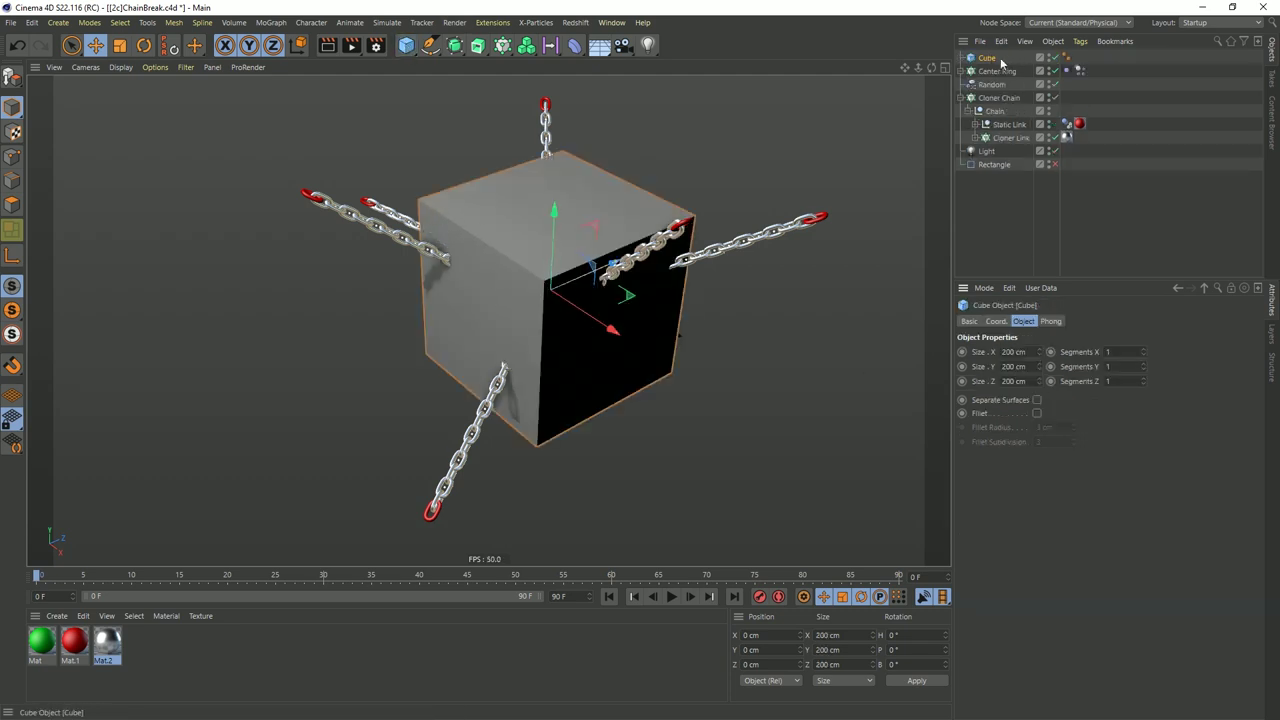
pyautogui.press('Delete')
pyautogui.click(1073, 59)
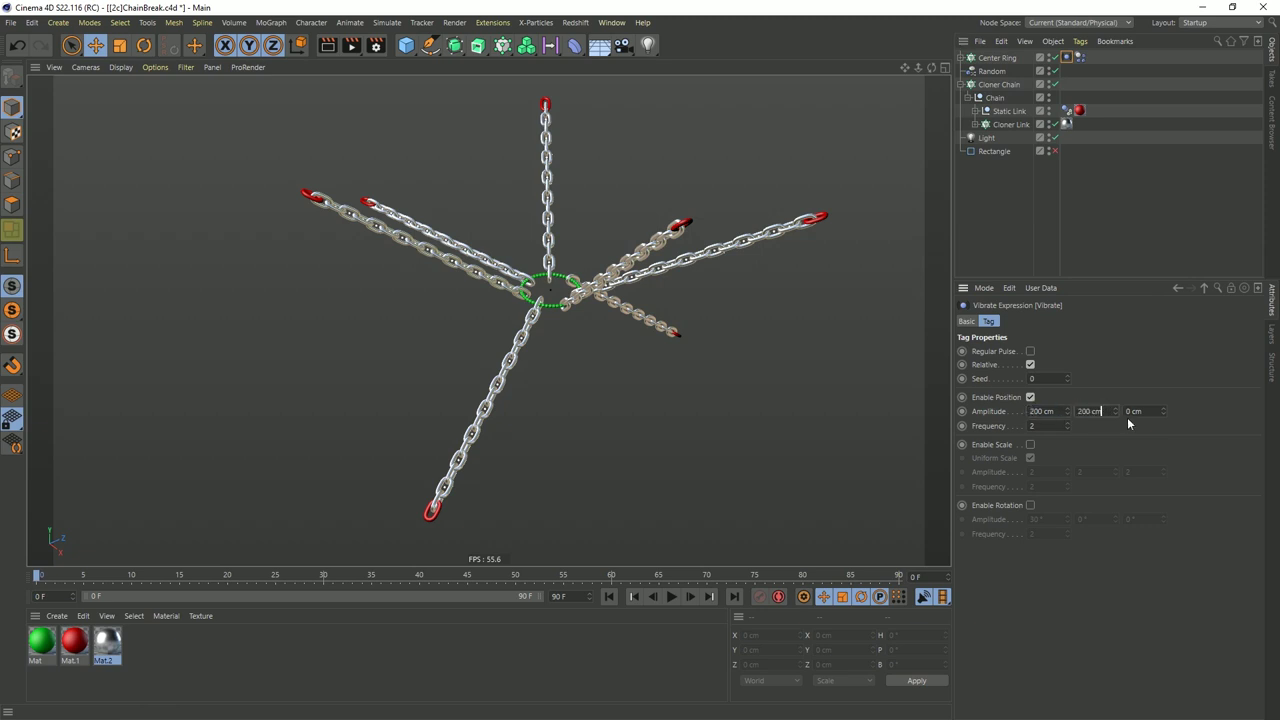
# Test the vibration, reset Center Ring to the origin, and replay the simulation
pyautogui.click(672, 596)
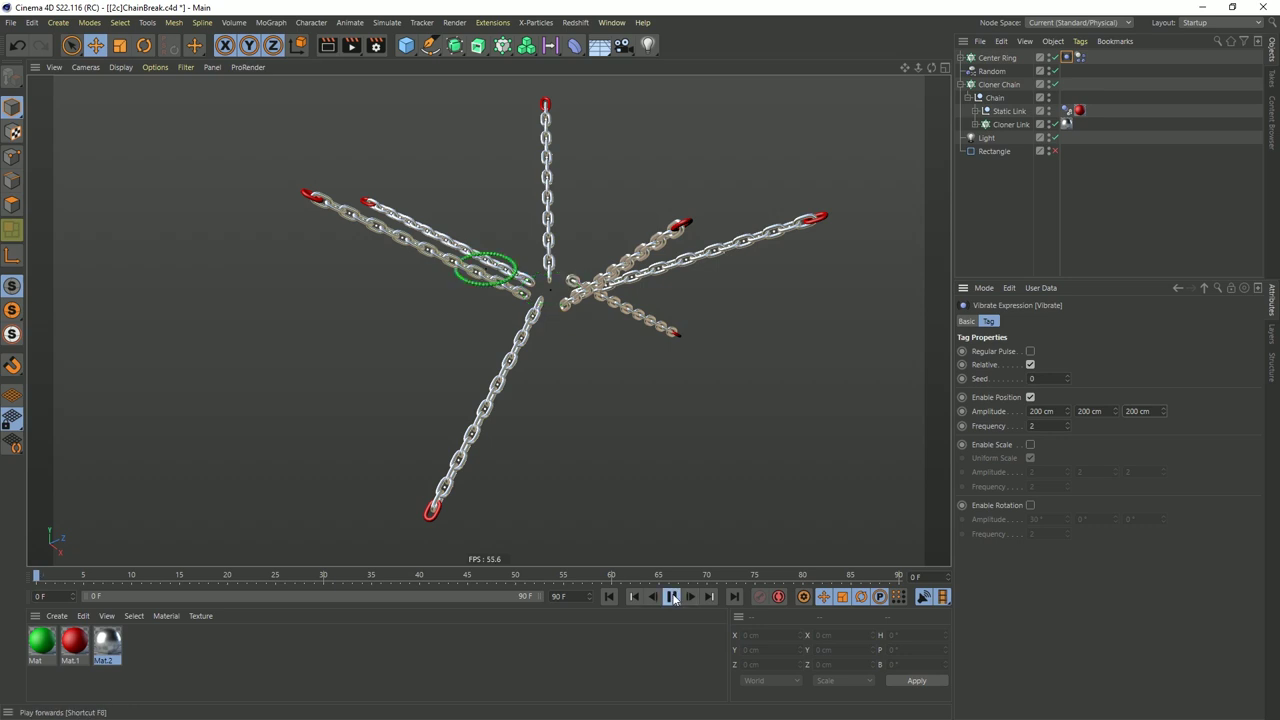
pyautogui.click(608, 597)
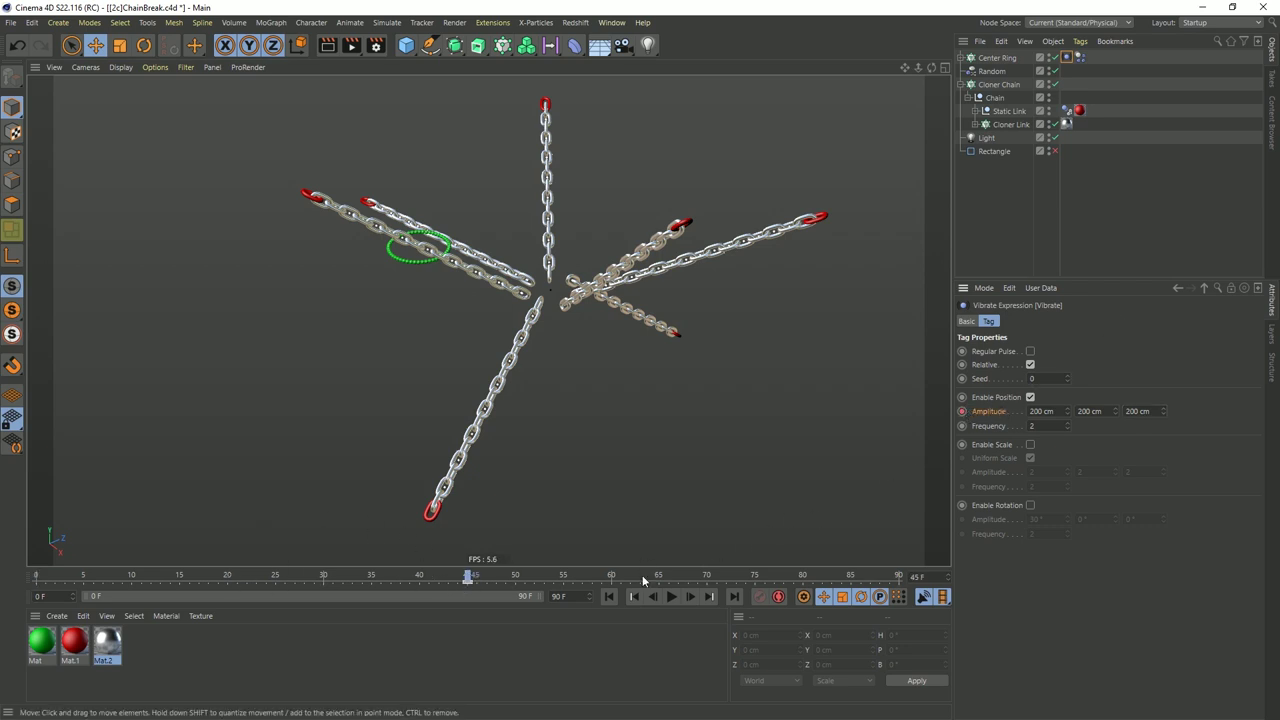
pyautogui.click(609, 596)
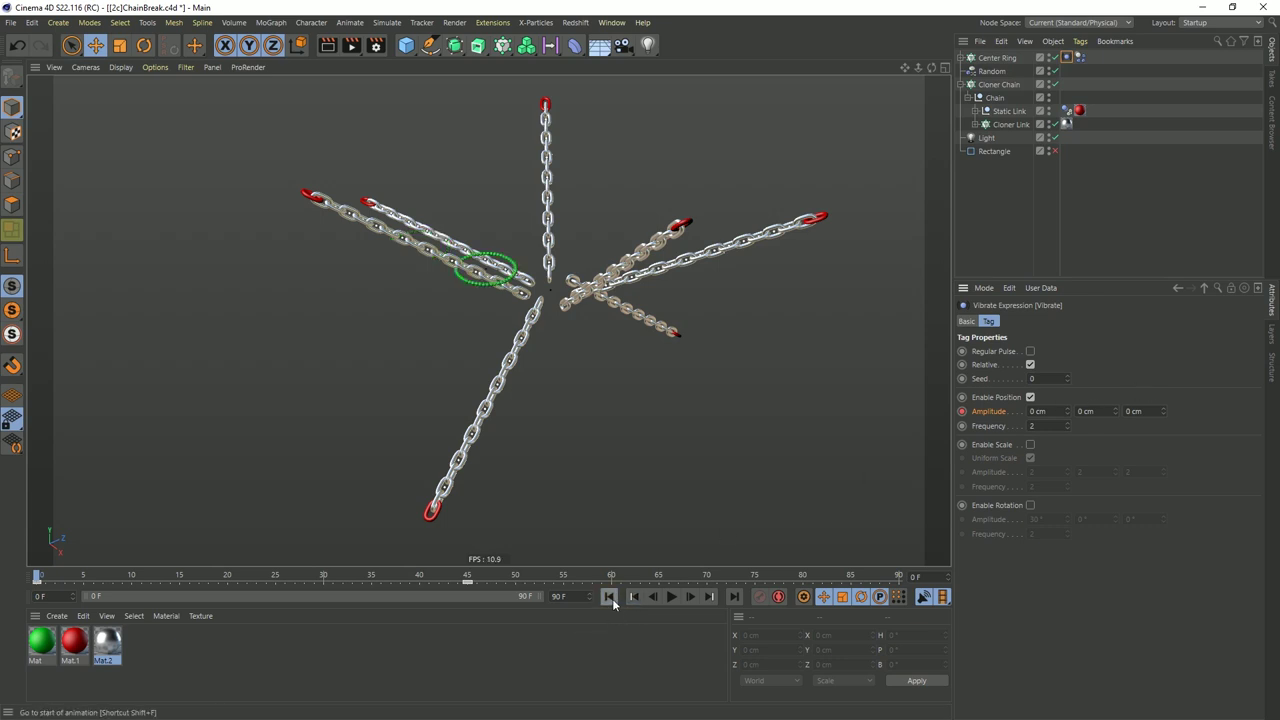
pyautogui.click(985, 60)
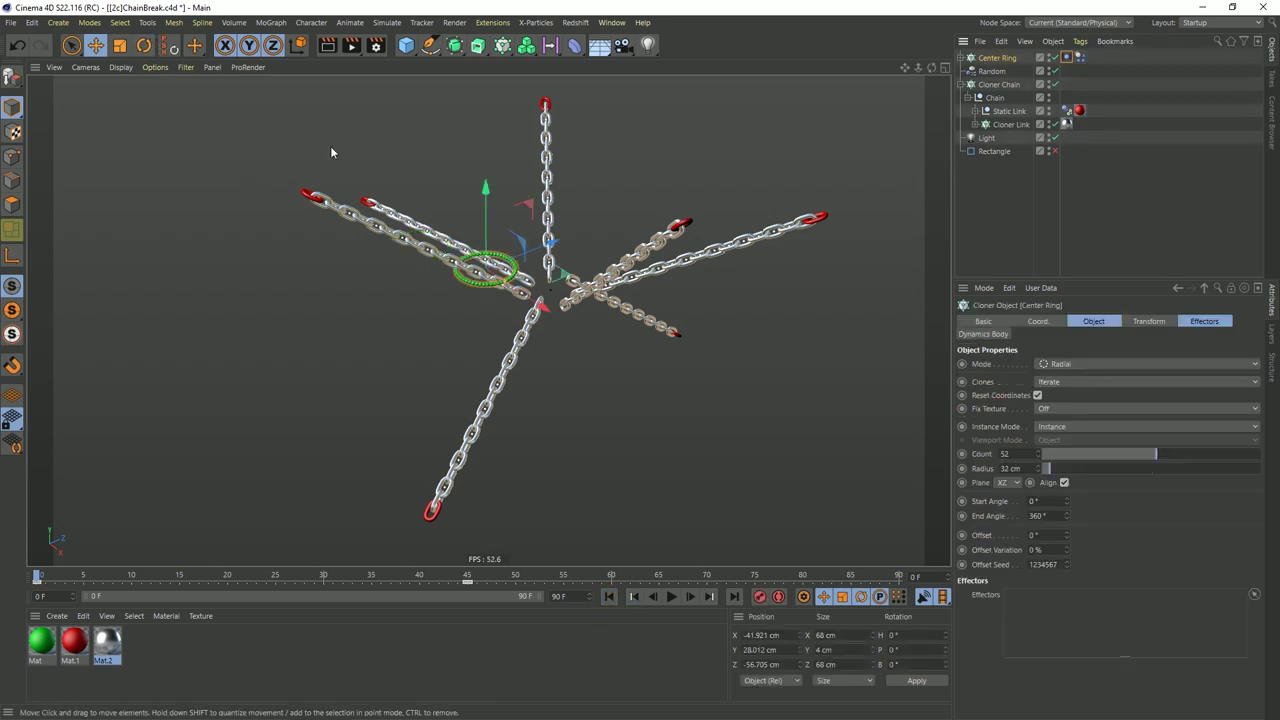
pyautogui.click(169, 45)
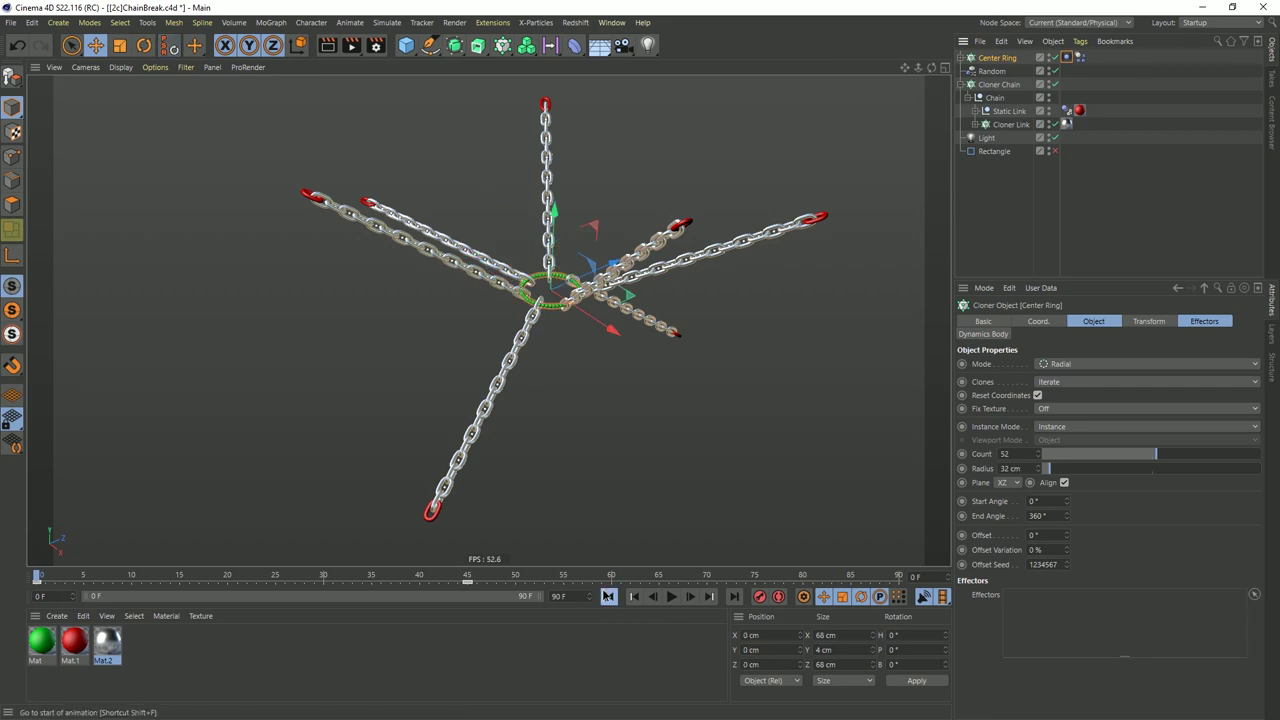
pyautogui.click(672, 596)
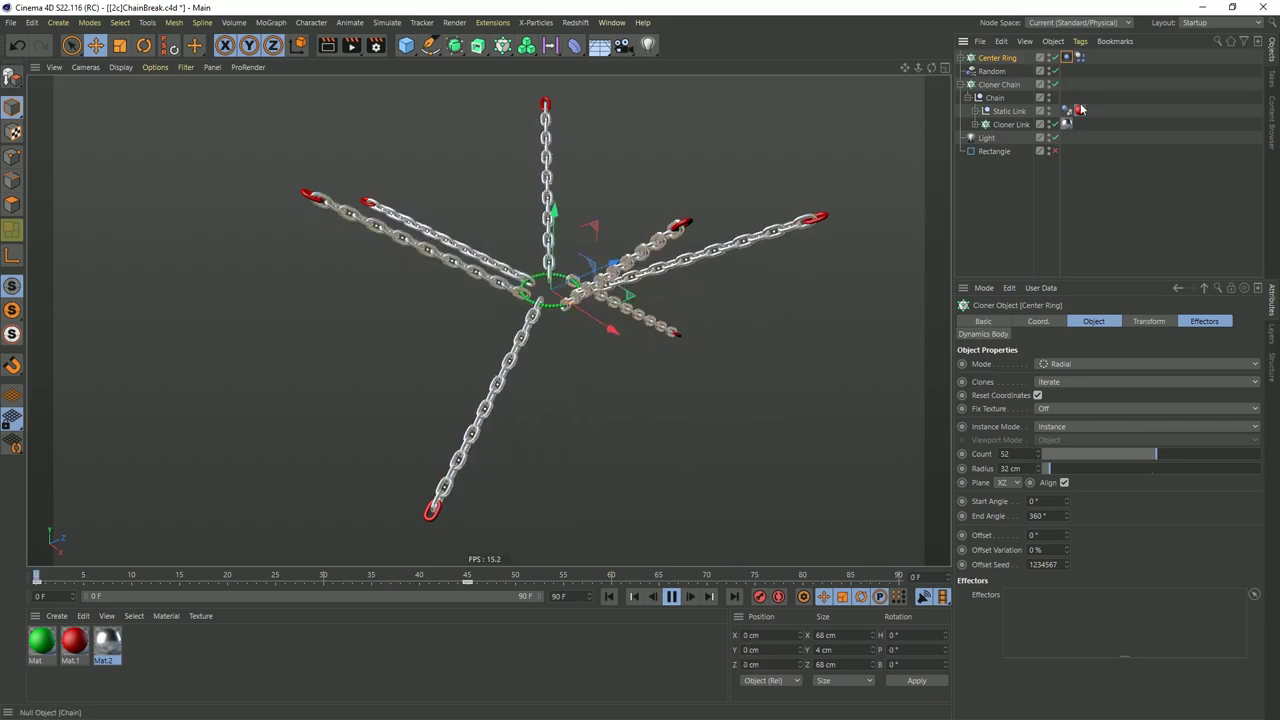
# Set the ring's Dynamics Body Follow Position to 25 and the scene length to 999 frames
pyautogui.click(1078, 58)
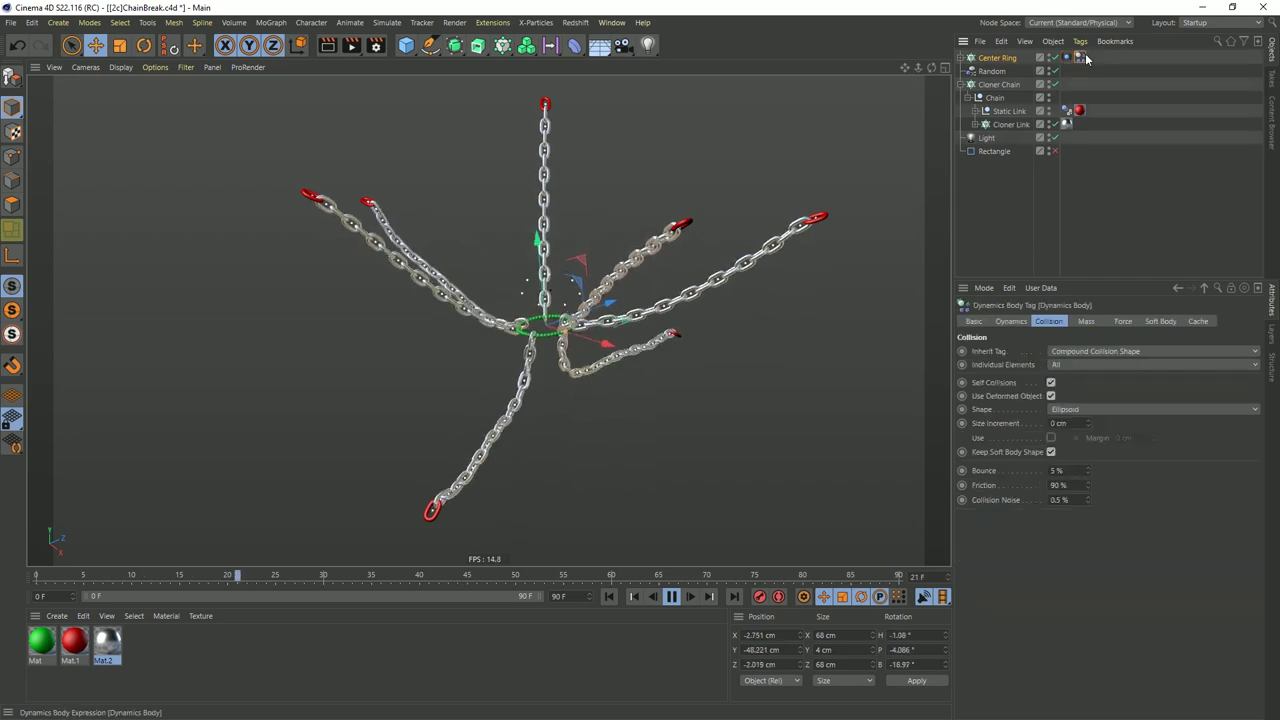
pyautogui.click(1125, 320)
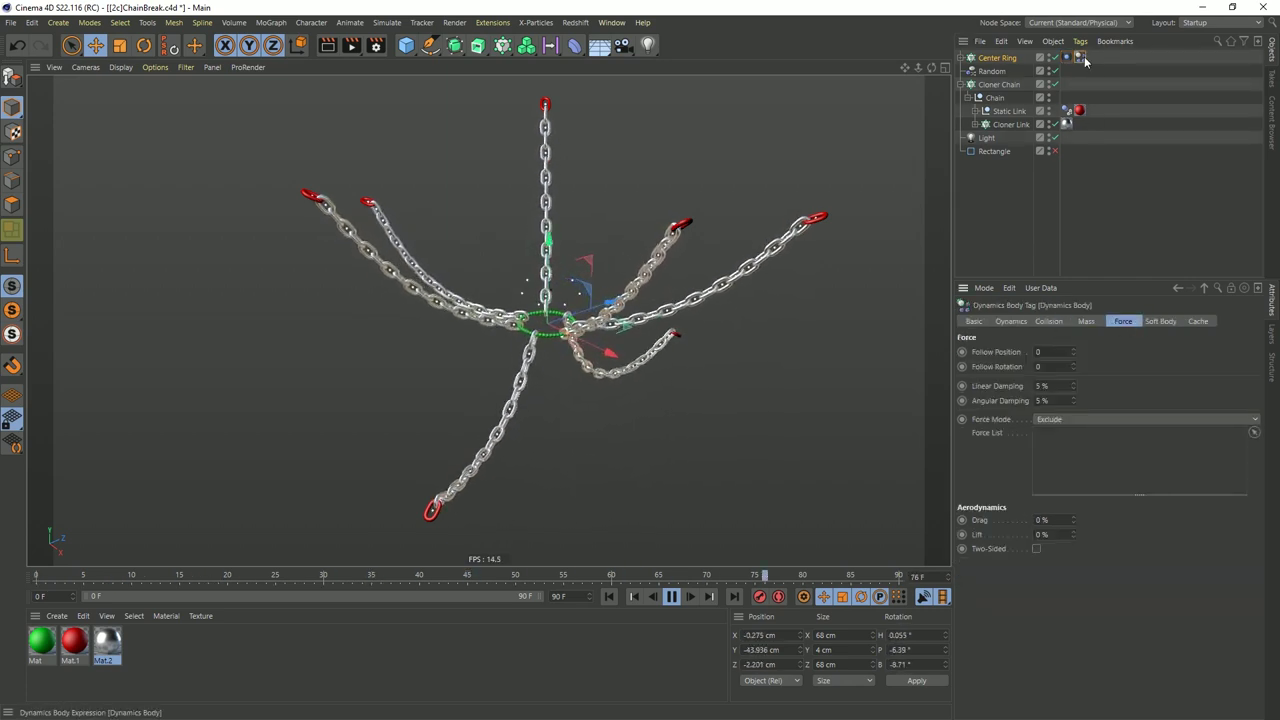
pyautogui.click(1050, 352)
pyautogui.write('25')
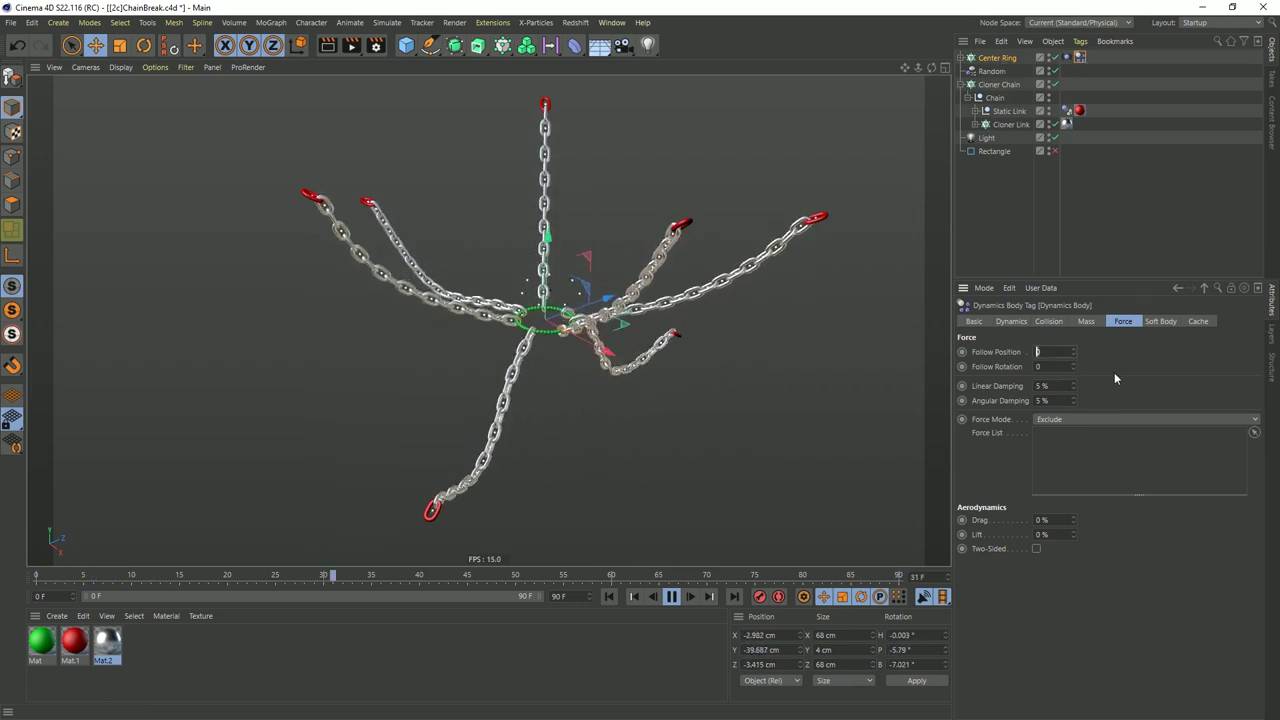
pyautogui.press('Return')
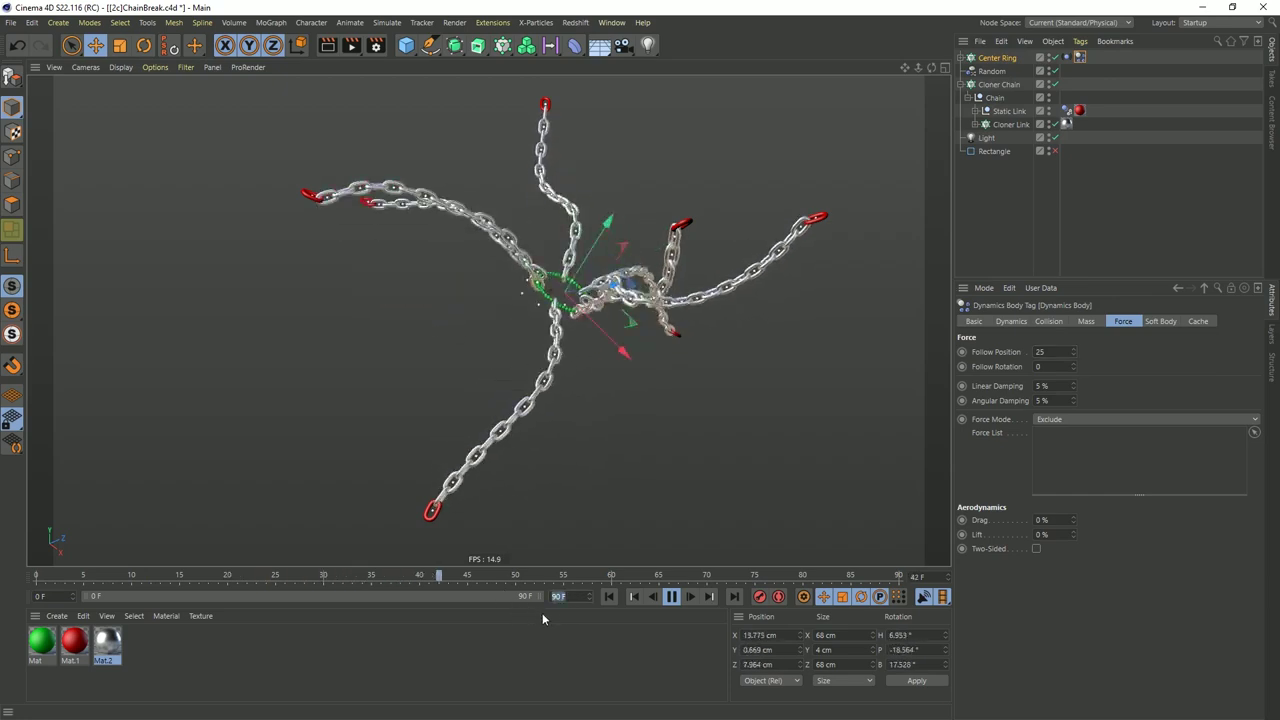
pyautogui.write('999')
pyautogui.press('Return')
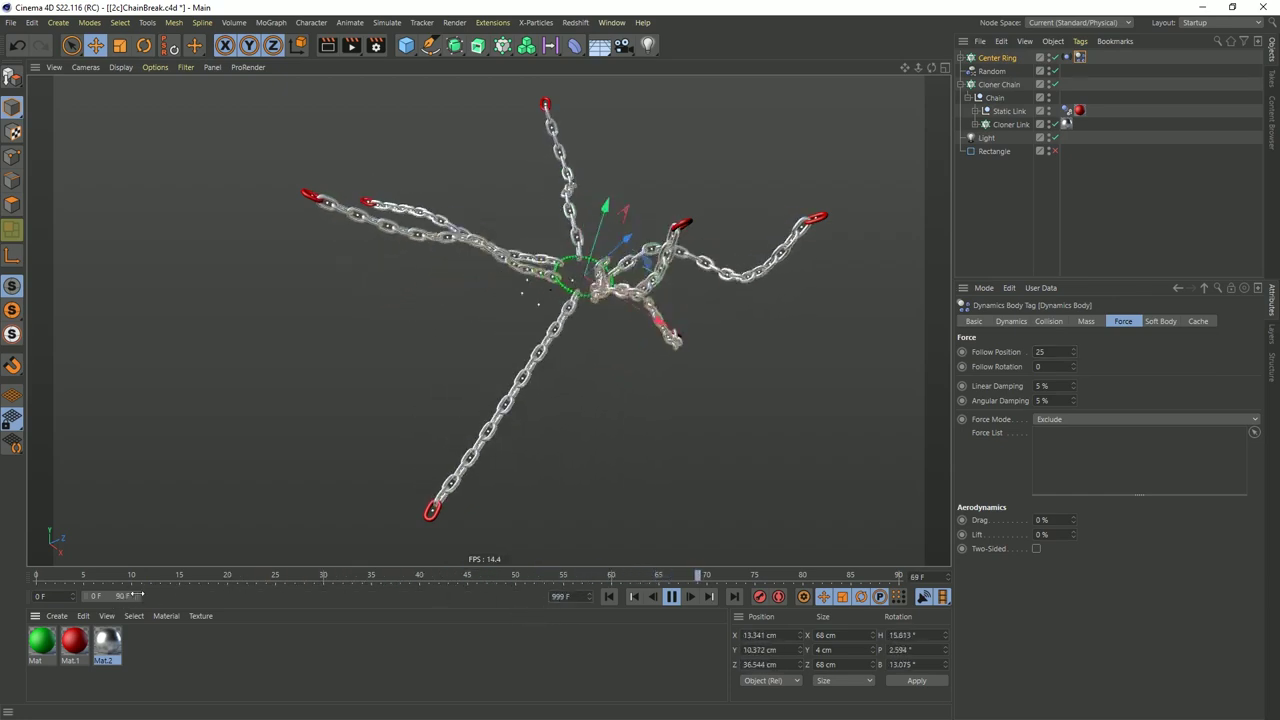
# Extend the preview range to 0–999 frames, run the simulation, then pause and rewind to frame 0
pyautogui.doubleClick(113, 597)
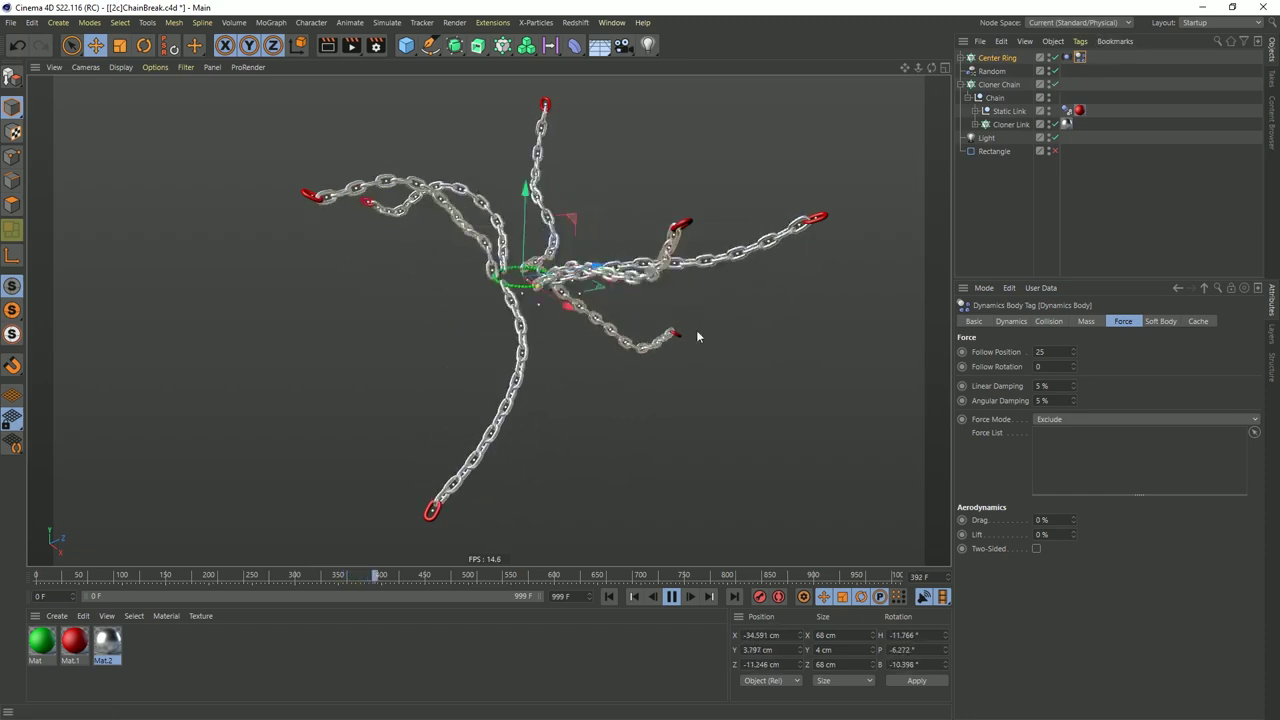
pyautogui.click(671, 596)
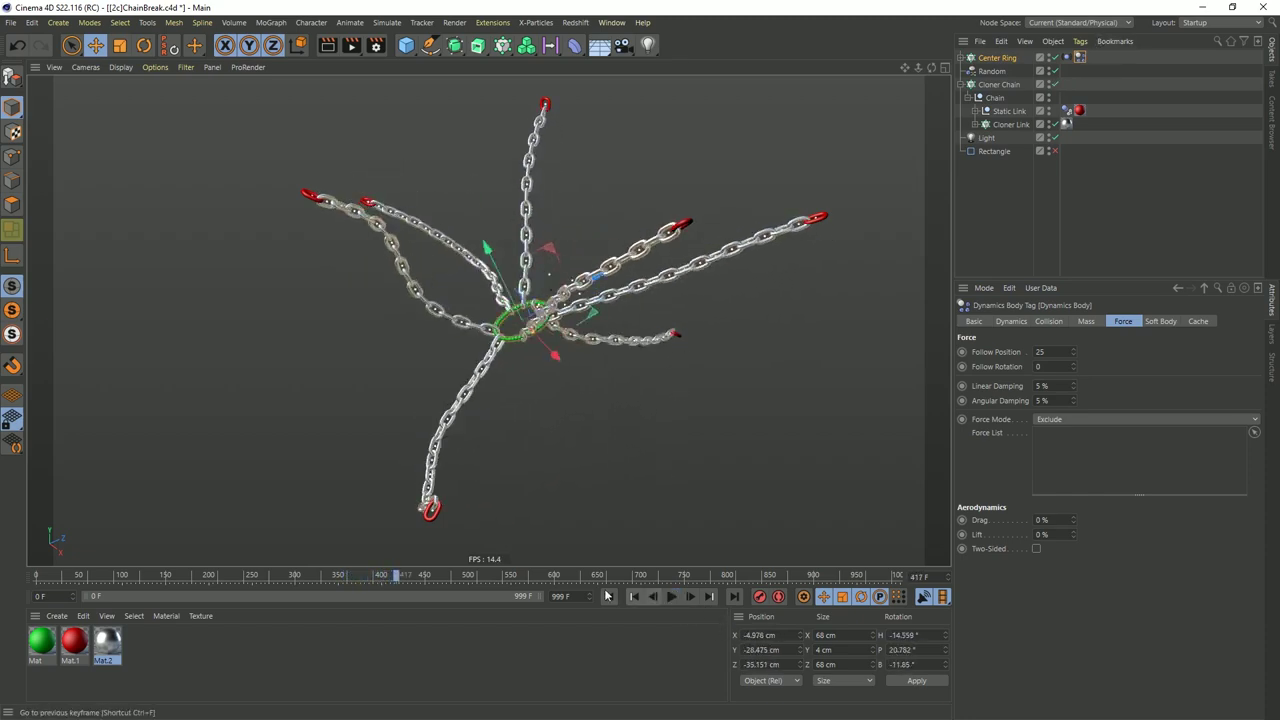
pyautogui.click(608, 596)
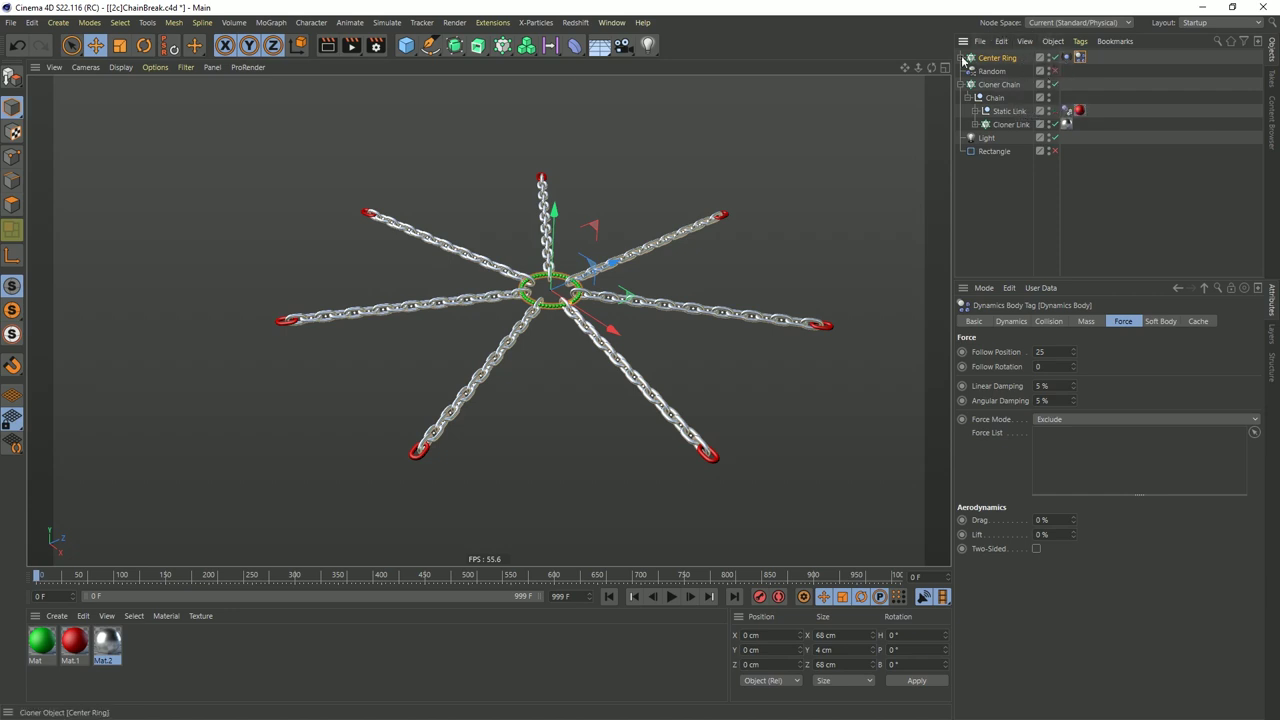
# Save the scene as [2d]ChainBreak.c4d and select Center Ring
pyautogui.hotkey('ctrl', 'shift', 's')
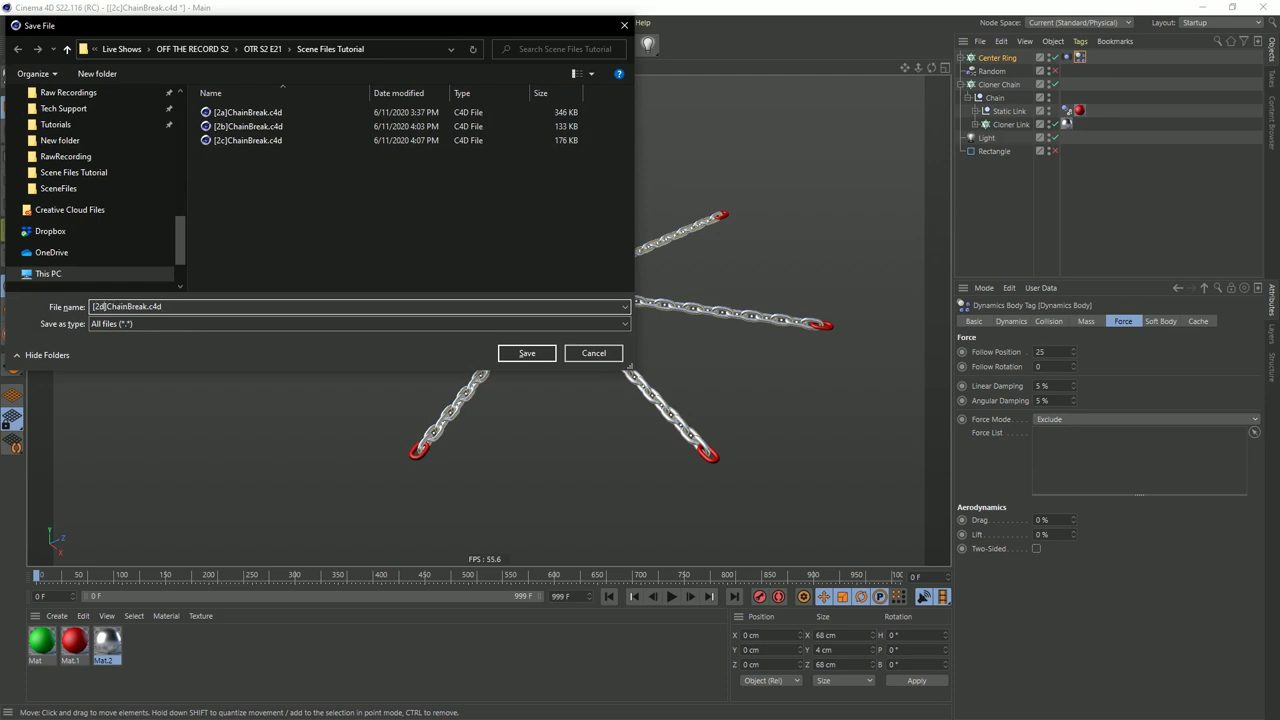
pyautogui.press('Return')
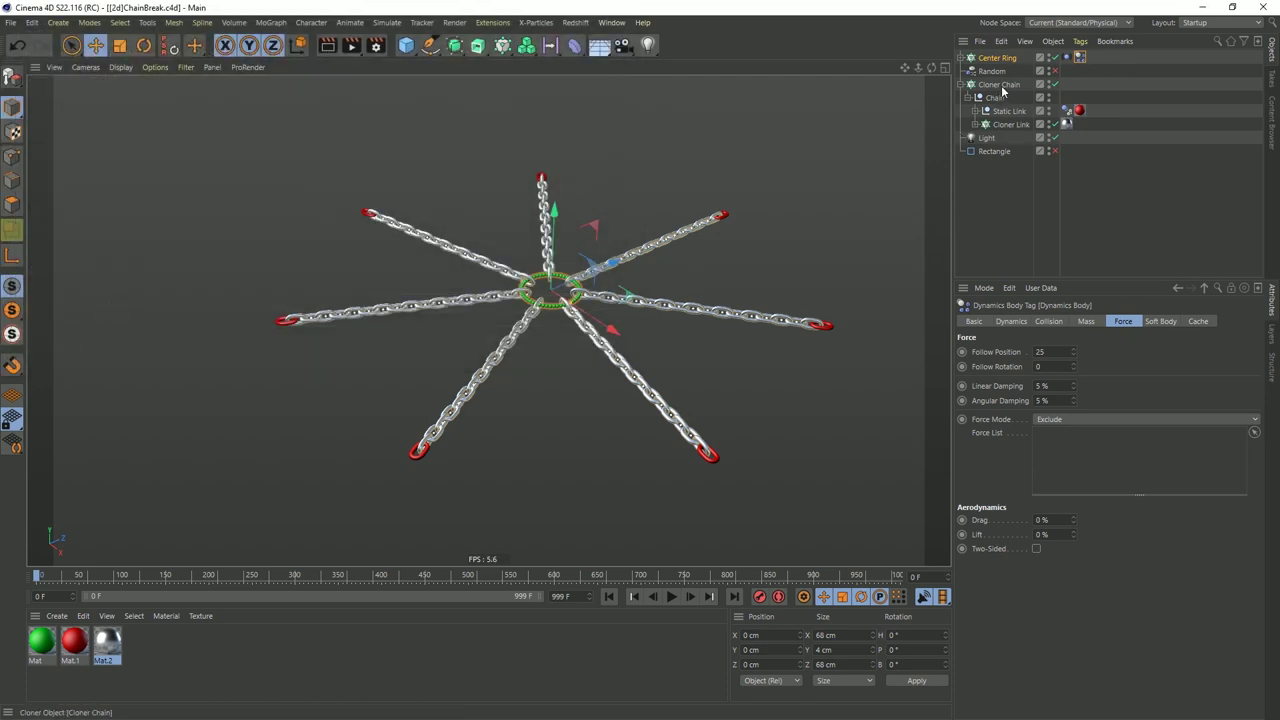
pyautogui.click(981, 60)
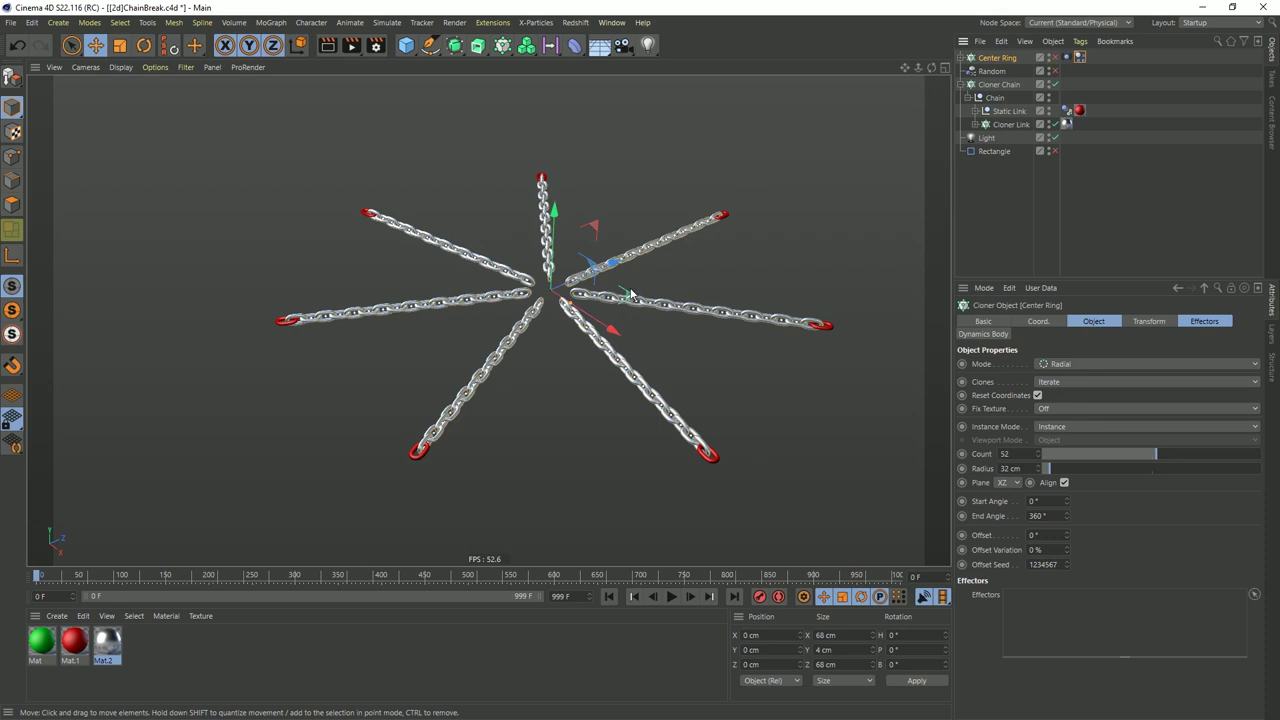
# Add a half-size sphere with 32 segments at the rig's centre
pyautogui.click(406, 45)
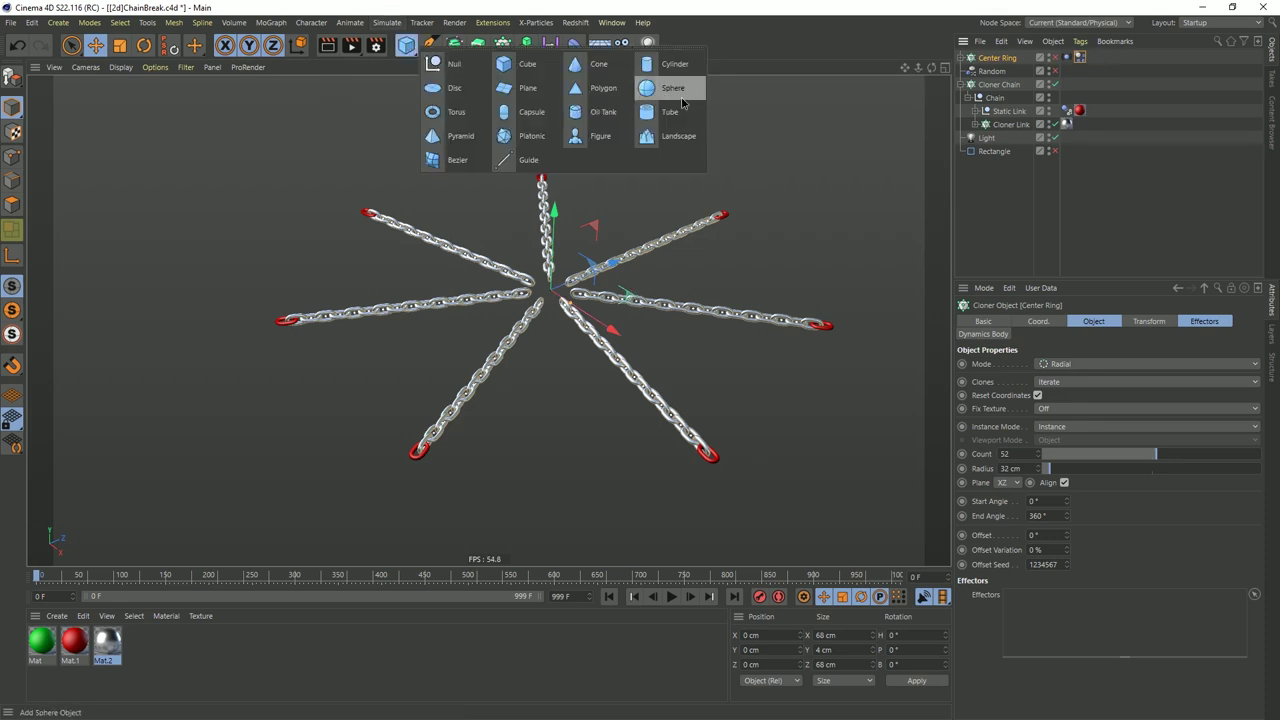
pyautogui.click(680, 100)
pyautogui.press('t')
pyautogui.moveTo(703, 225); pyautogui.dragTo(505, 330)
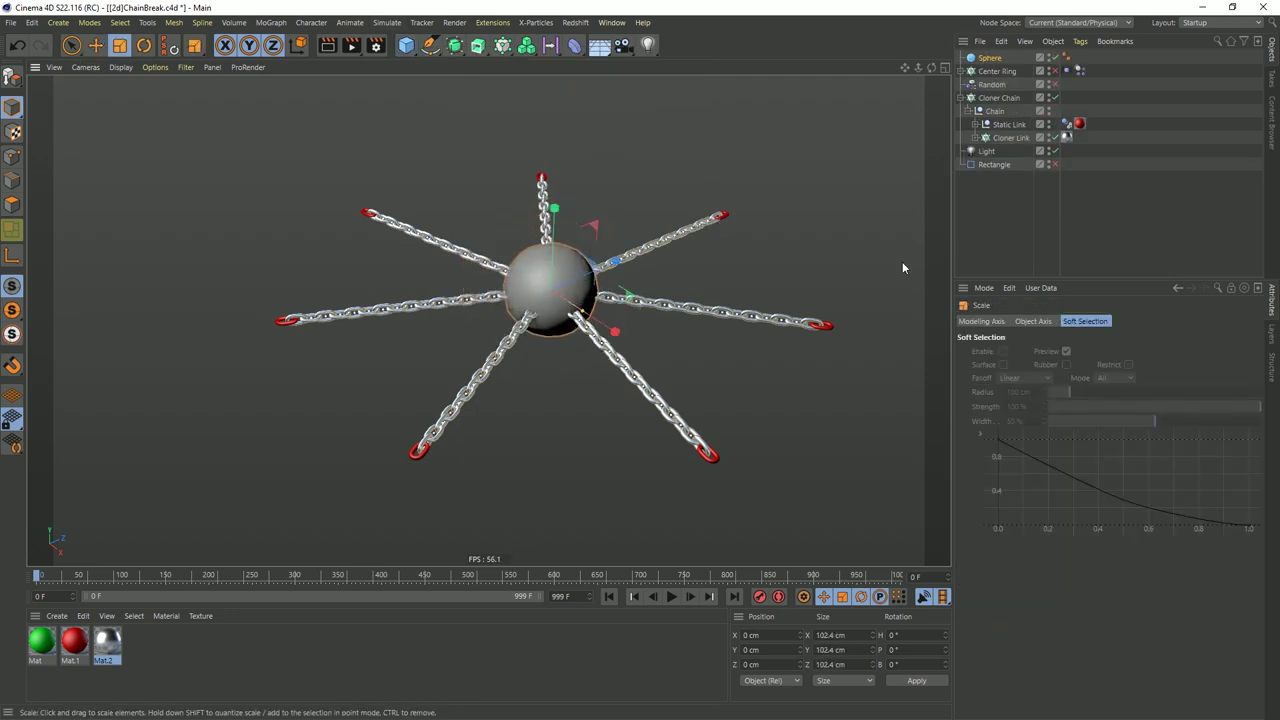
pyautogui.click(950, 60)
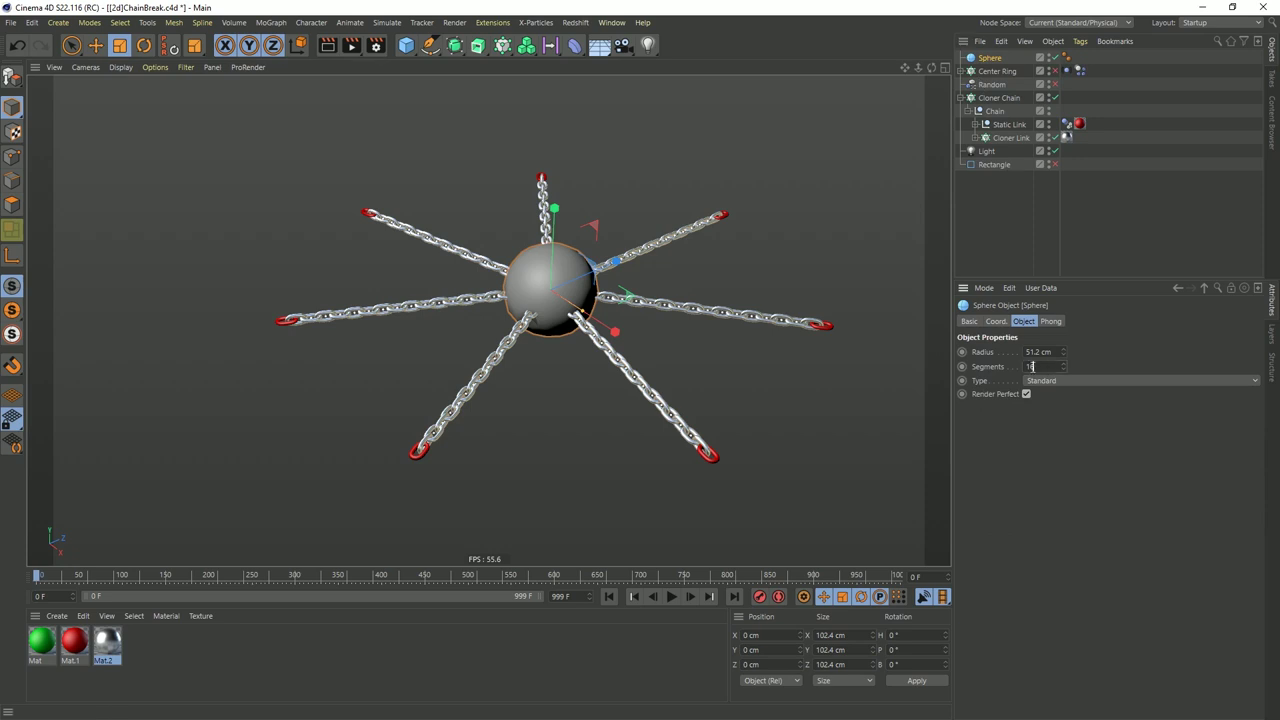
pyautogui.write('32')
pyautogui.press('Return')
# Set the Cloner Chain radius to 63 cm
pyautogui.click(1000, 99)
pyautogui.moveTo(1049, 456); pyautogui.dragTo(1059, 456)
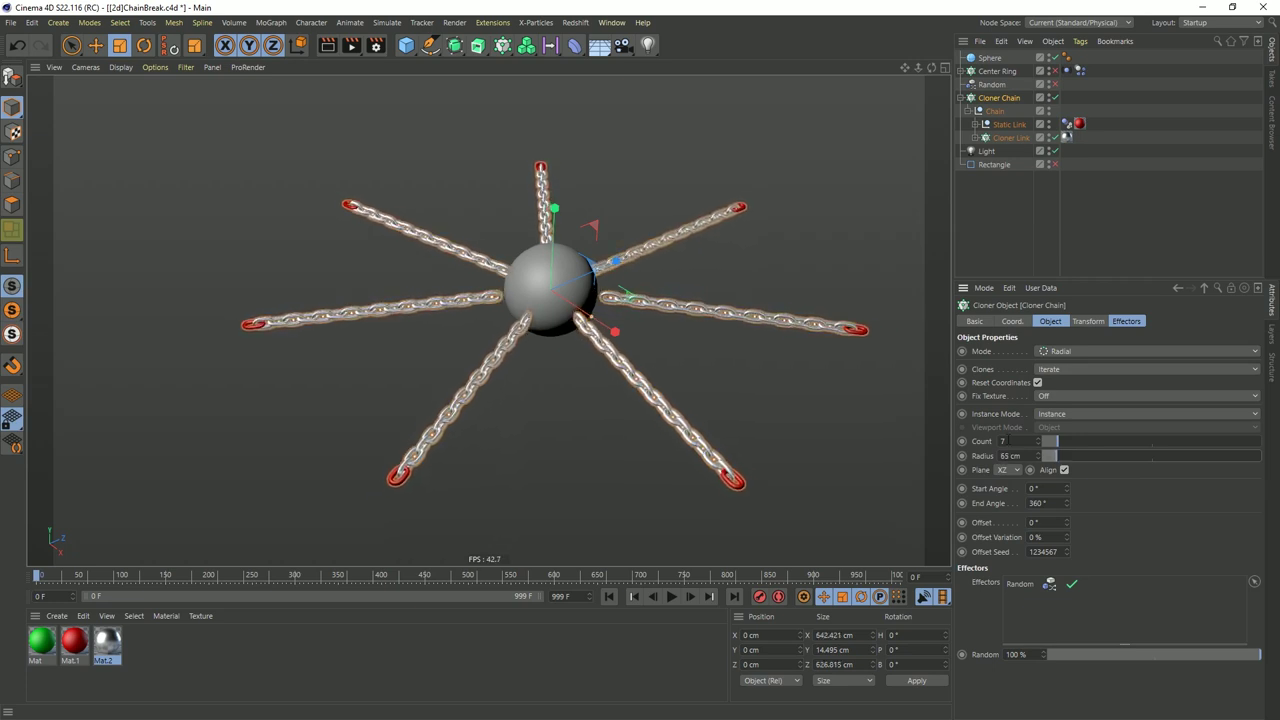
pyautogui.keyDown('alt'); pyautogui.moveTo(700, 300); pyautogui.dragTo(728, 256); pyautogui.keyUp('alt')
pyautogui.scroll(5, 728, 256)
pyautogui.scroll(3, 728, 256)
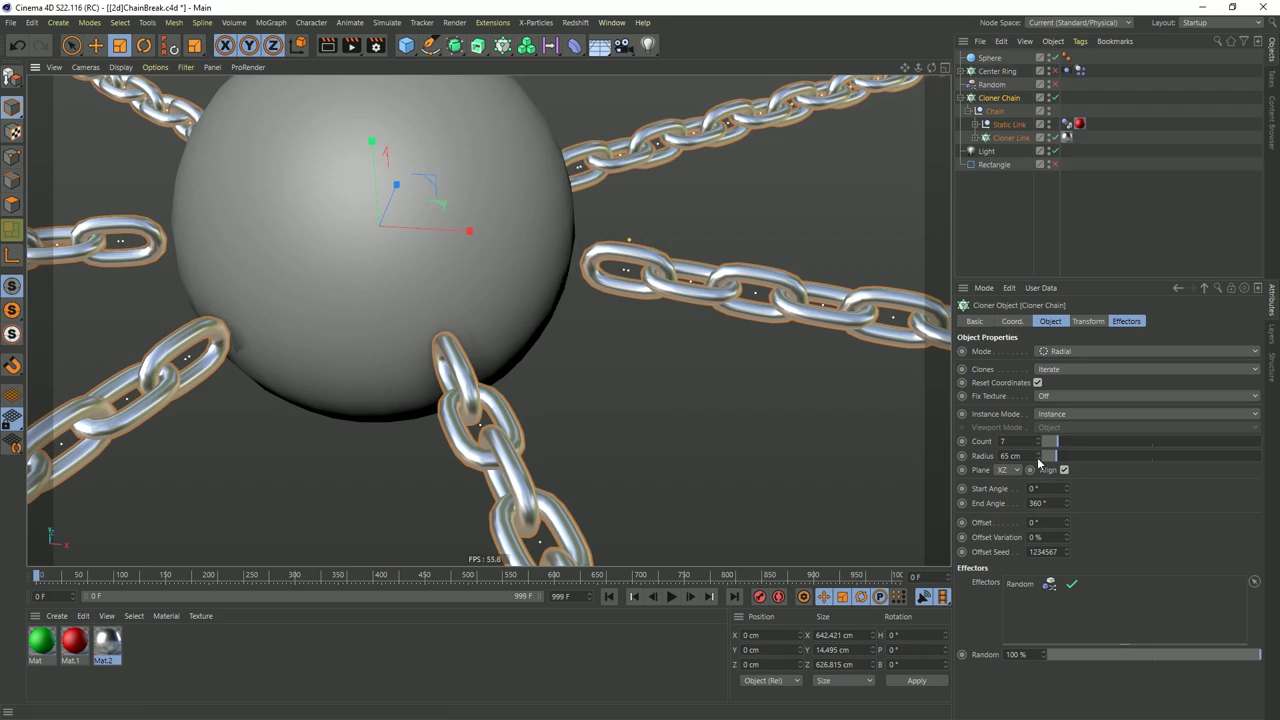
pyautogui.moveTo(1040, 458); pyautogui.dragTo(1040, 460)
pyautogui.keyDown('alt'); pyautogui.moveTo(863, 398); pyautogui.dragTo(527, 316); pyautogui.keyUp('alt')
pyautogui.scroll(-3, 463, 256)
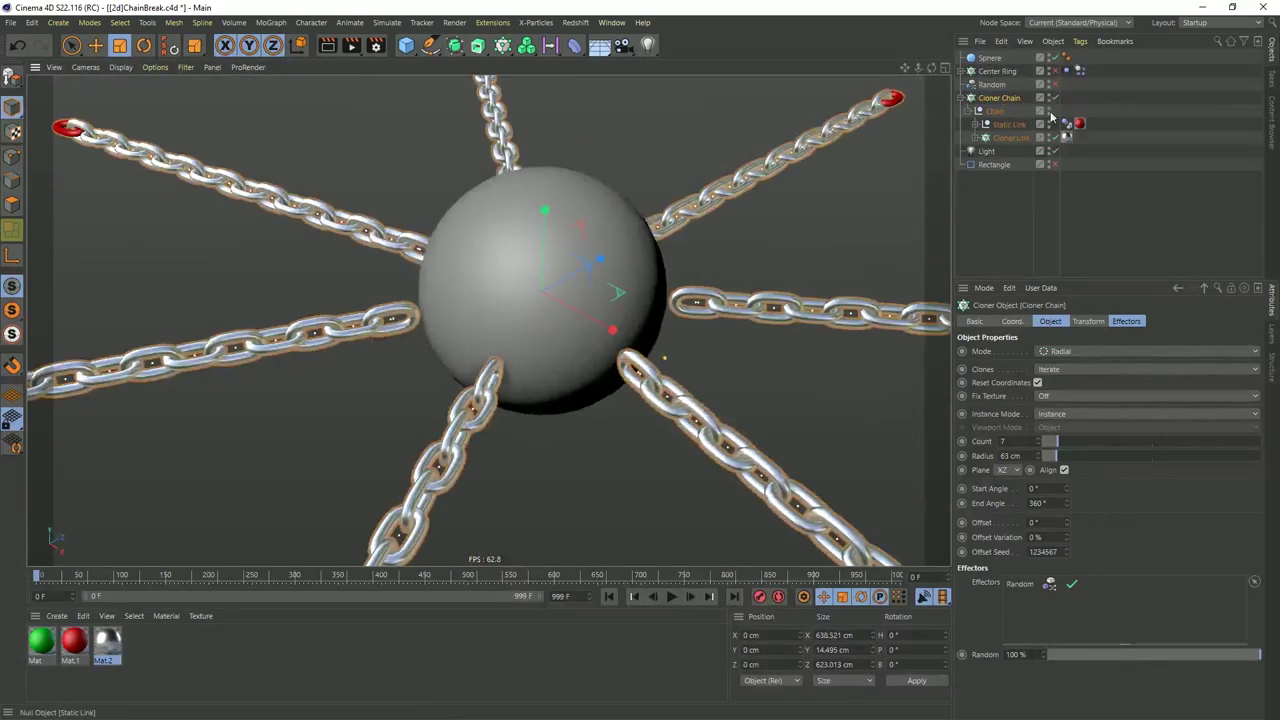
# Disable the radial chain cloner and view the single Chain group side-on
pyautogui.click(1055, 98)
pyautogui.keyDown('alt'); pyautogui.moveTo(430, 300); pyautogui.dragTo(785, 298); pyautogui.keyUp('alt')
pyautogui.click(995, 111)
# Place a copy of the Static Link under the Sphere at the sphere's edge
pyautogui.press('e')
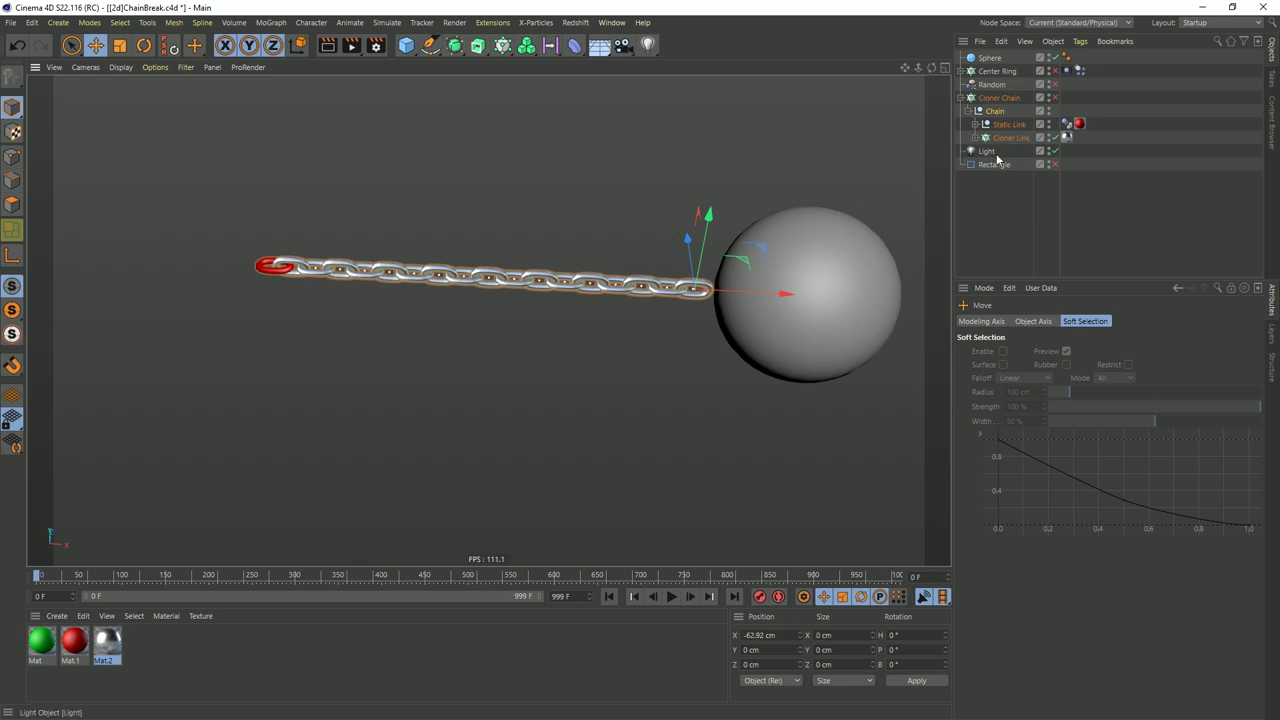
pyautogui.click(1009, 125)
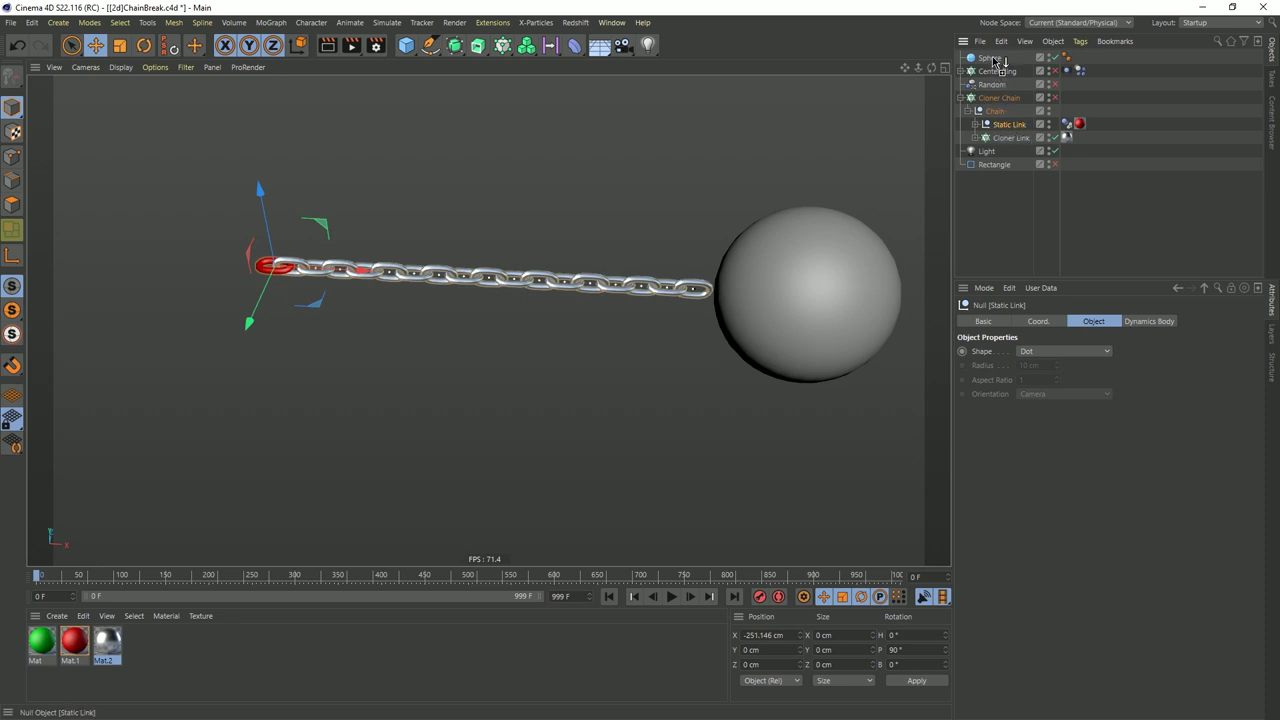
pyautogui.keyDown('ctrl'); pyautogui.moveTo(993, 60); pyautogui.dragTo(993, 61); pyautogui.keyUp('ctrl')
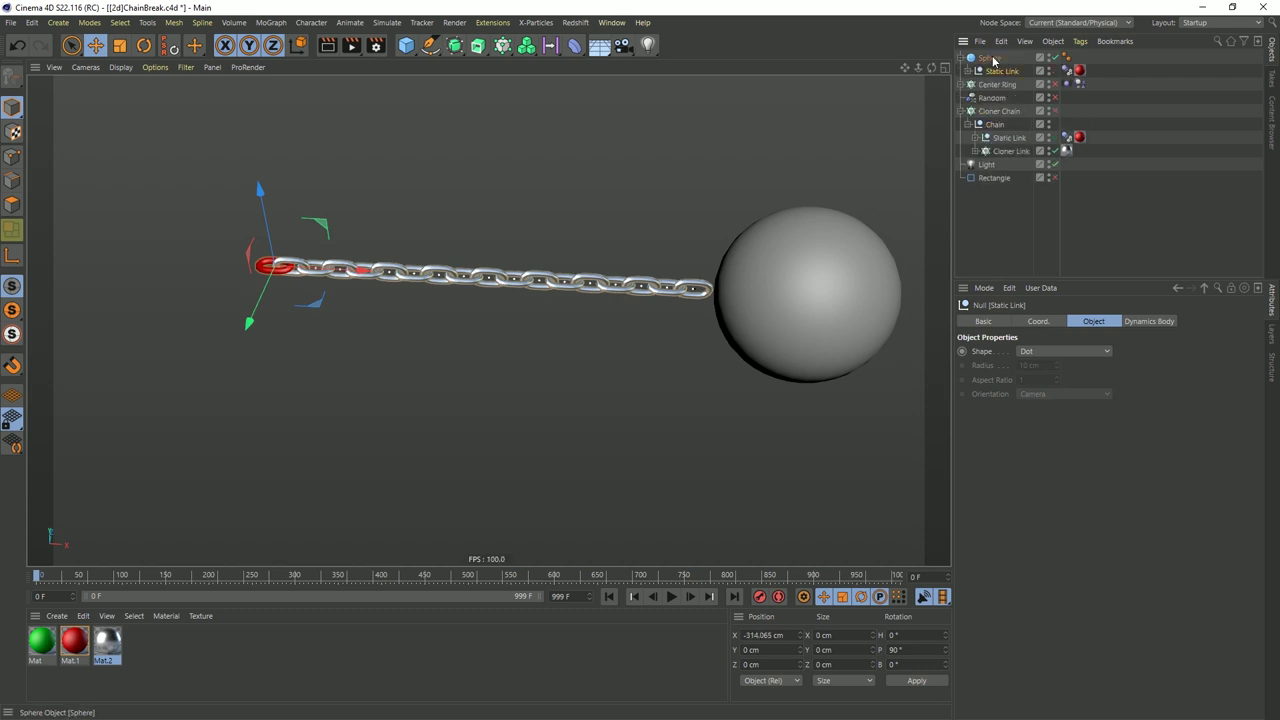
pyautogui.click(1066, 71)
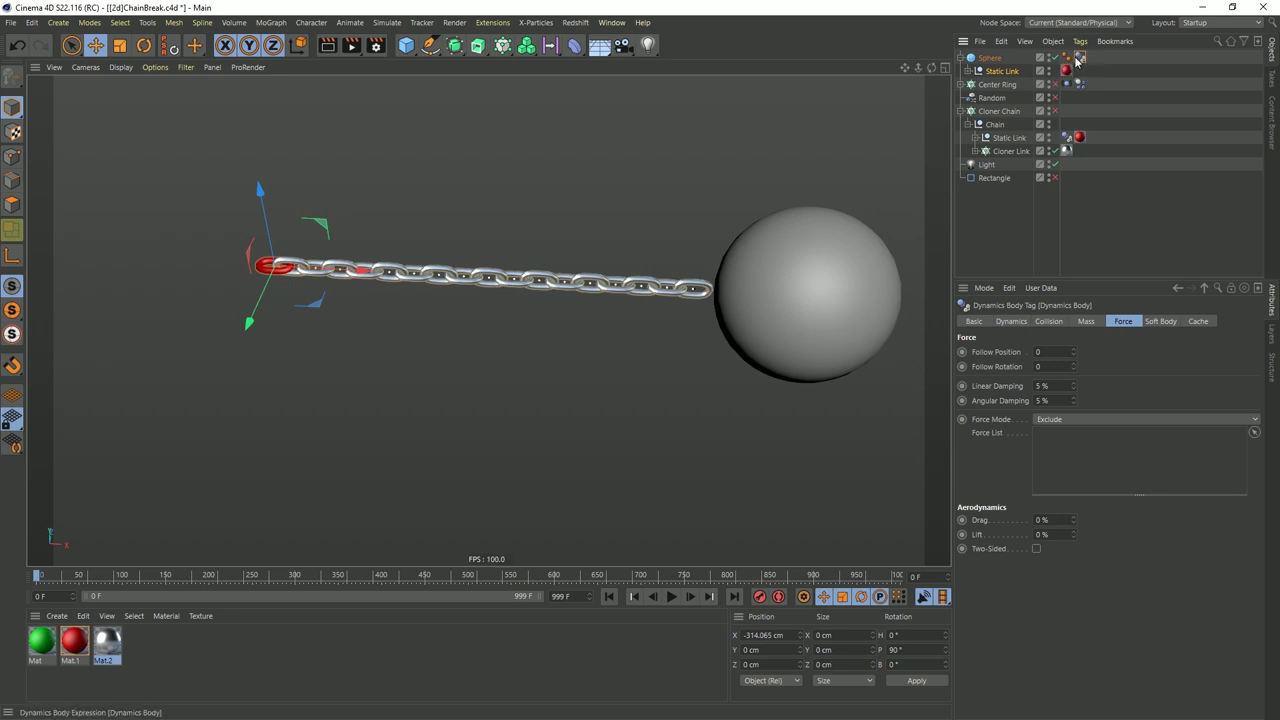
pyautogui.click(1002, 71)
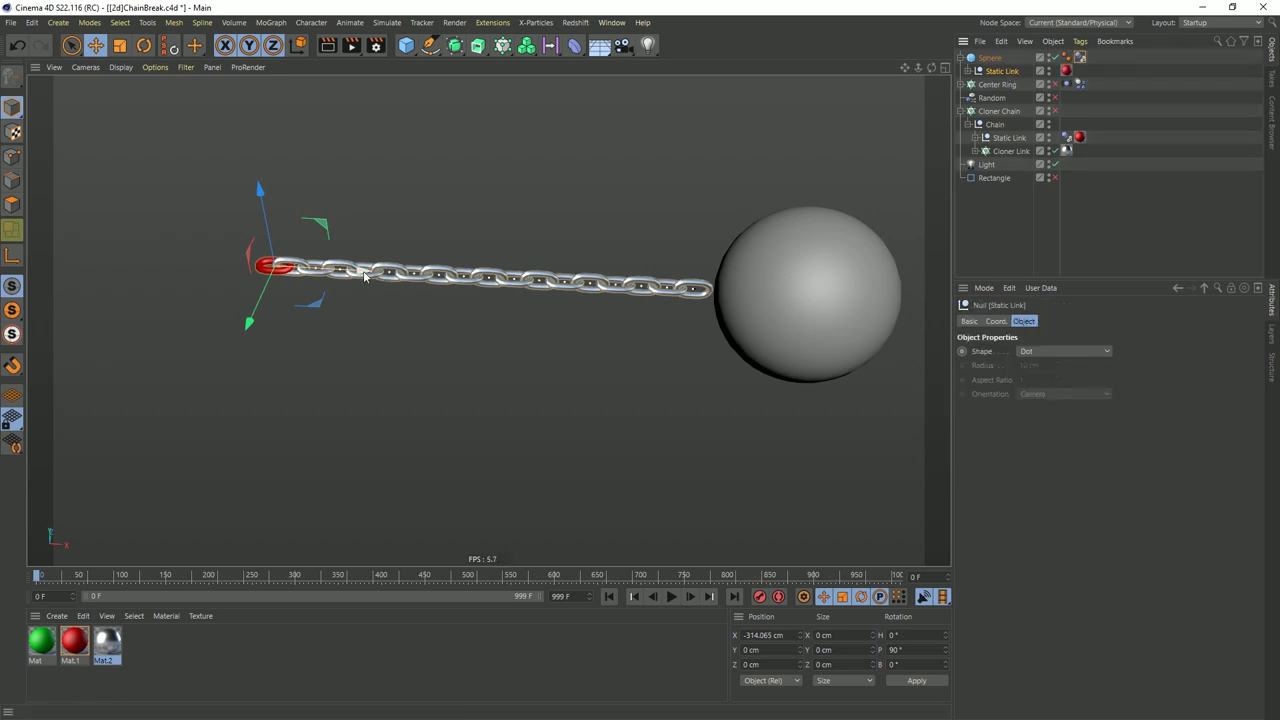
pyautogui.moveTo(345, 289); pyautogui.dragTo(804, 301)
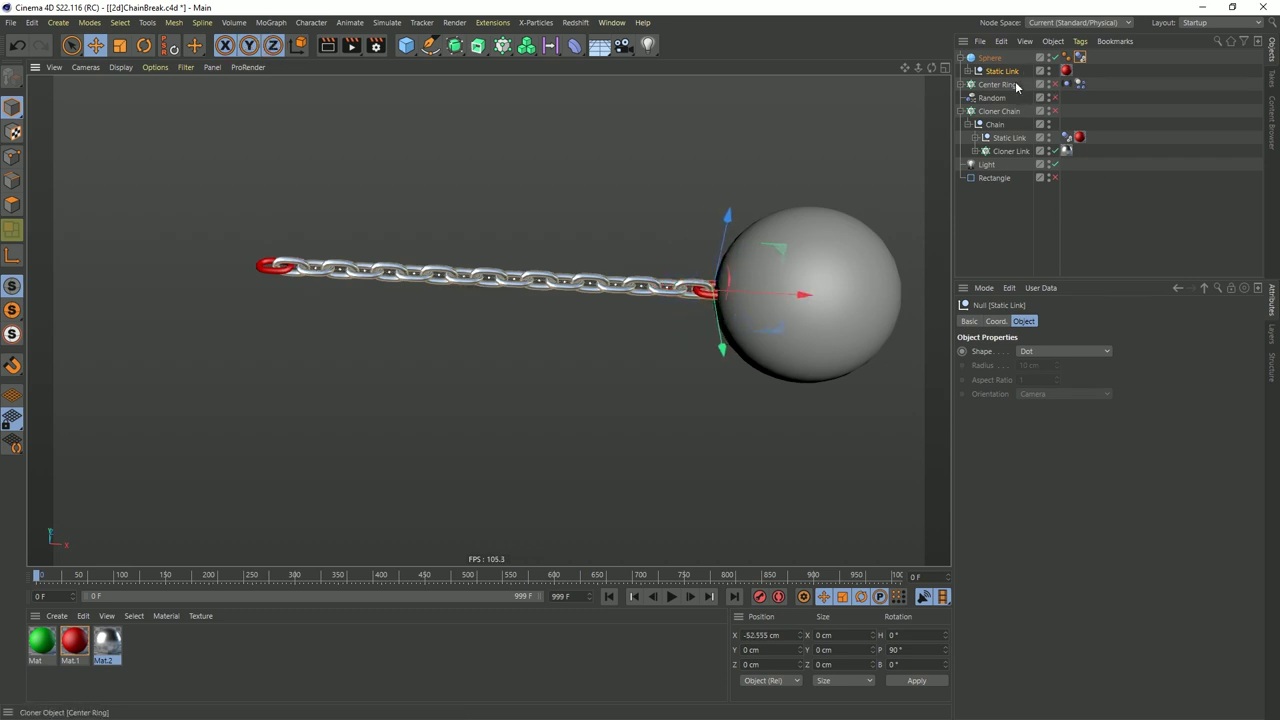
# Set the Sphere's Dynamics Body tag Dynamic mode to On
pyautogui.click(1080, 57)
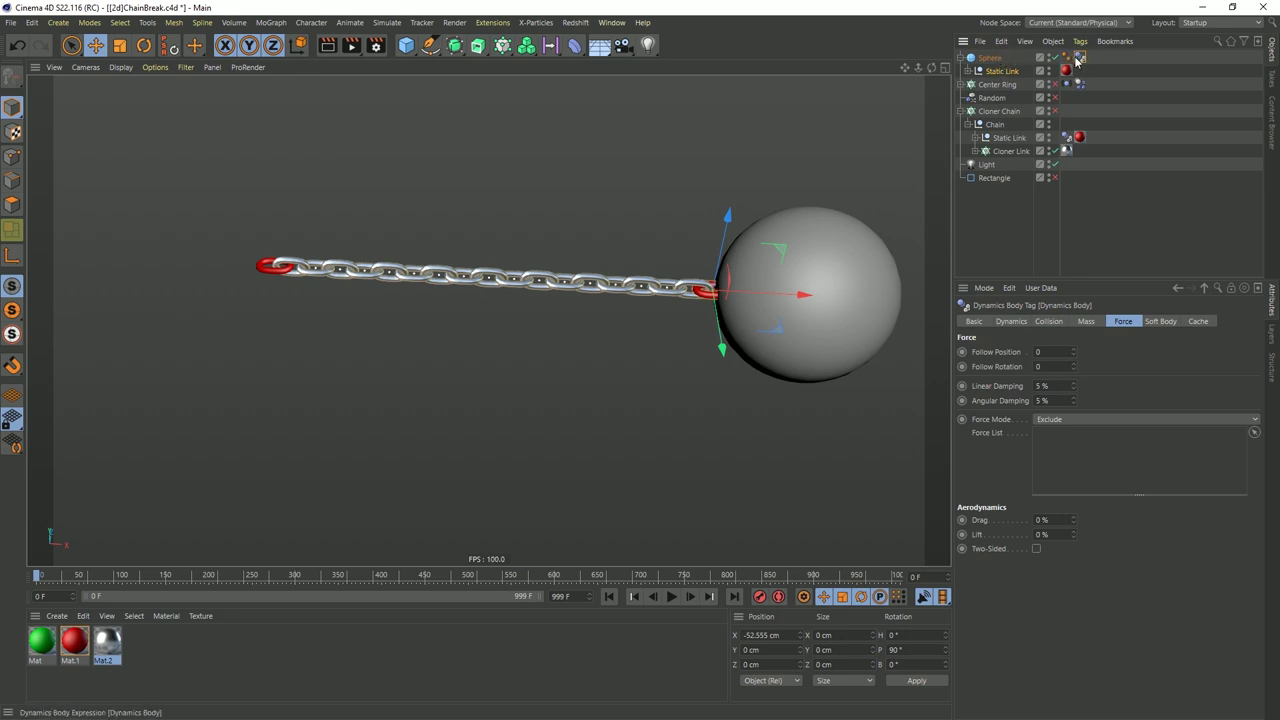
pyautogui.click(1047, 321)
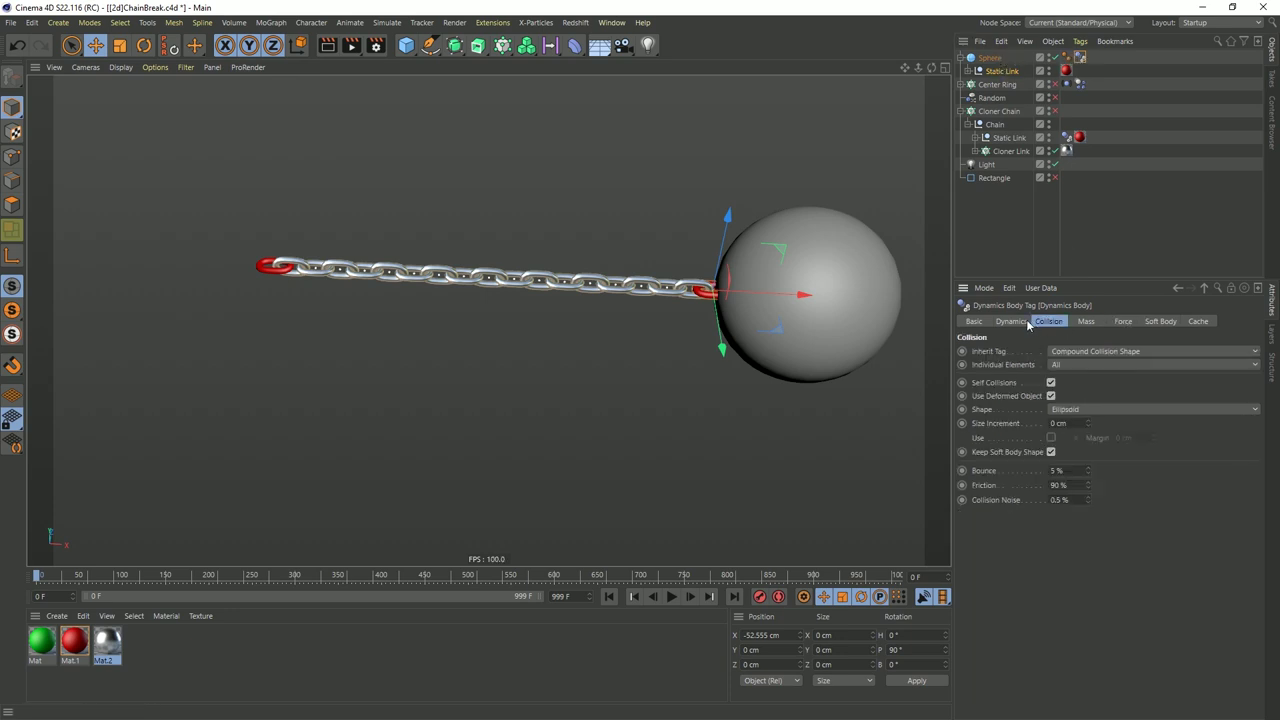
pyautogui.click(1024, 322)
pyautogui.click(1022, 365)
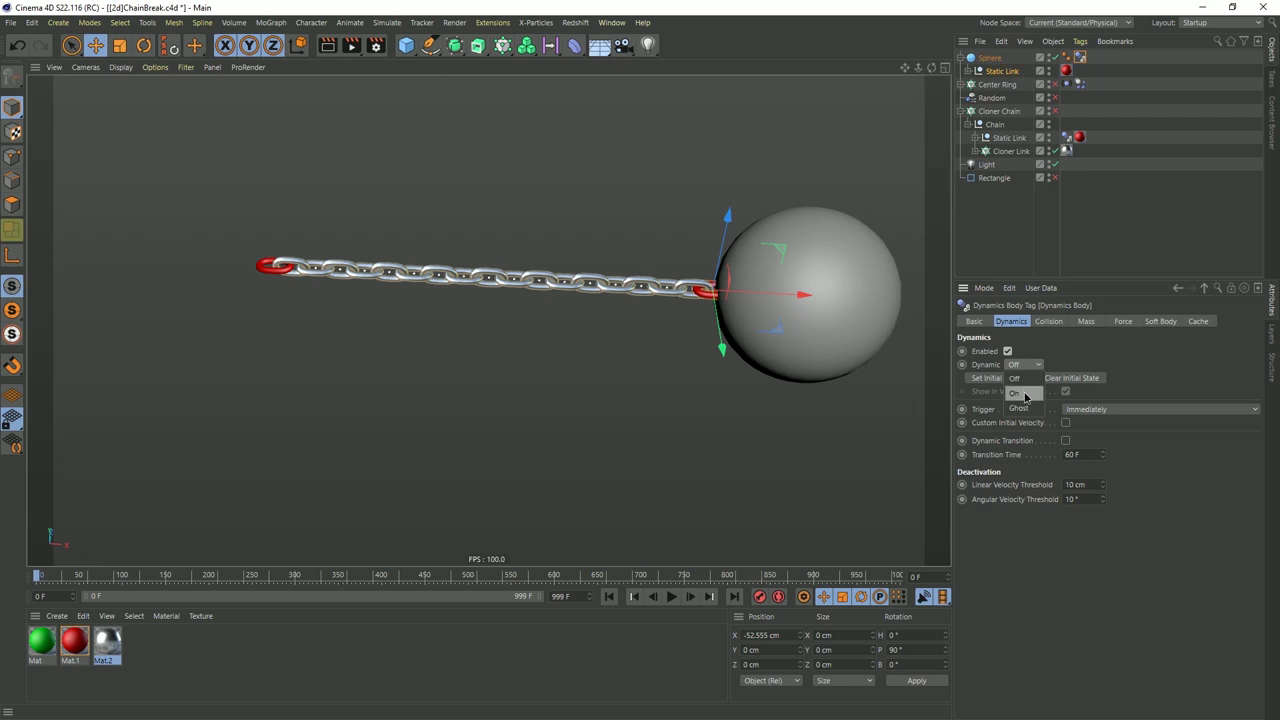
pyautogui.click(1025, 394)
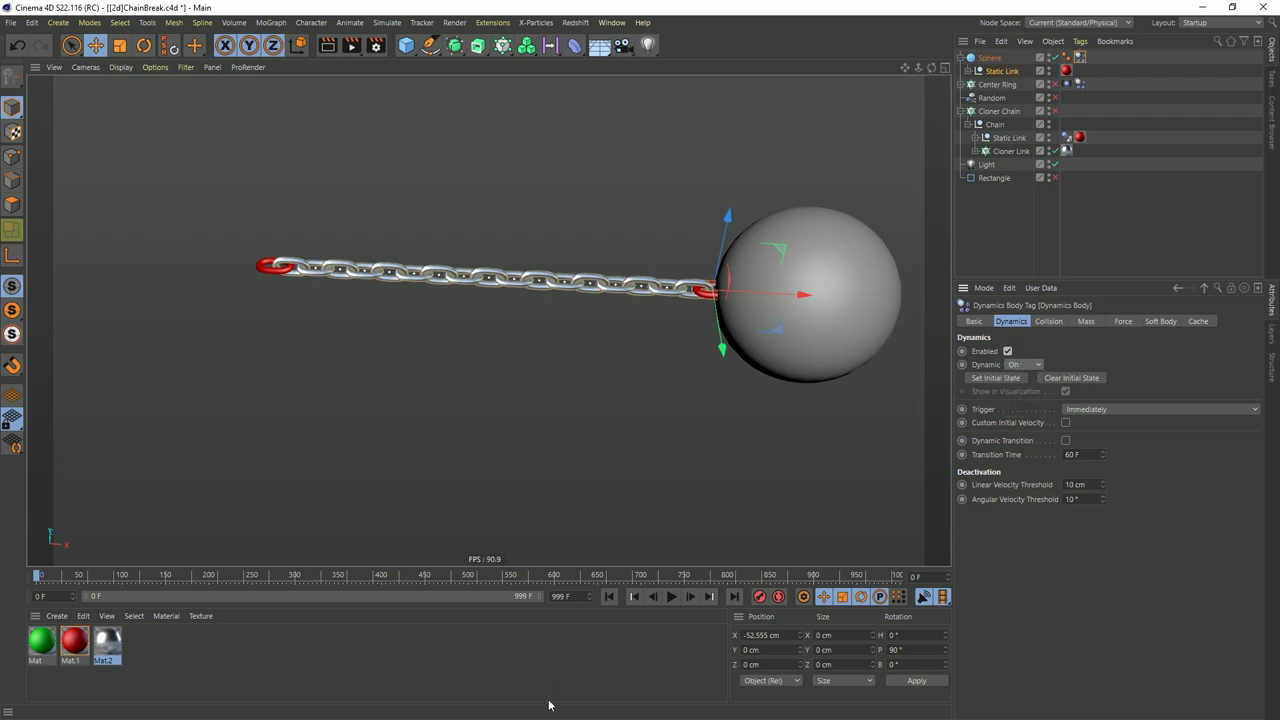
# Test the simulation playback a few times, ending rewound at frame 0
pyautogui.click(674, 600)
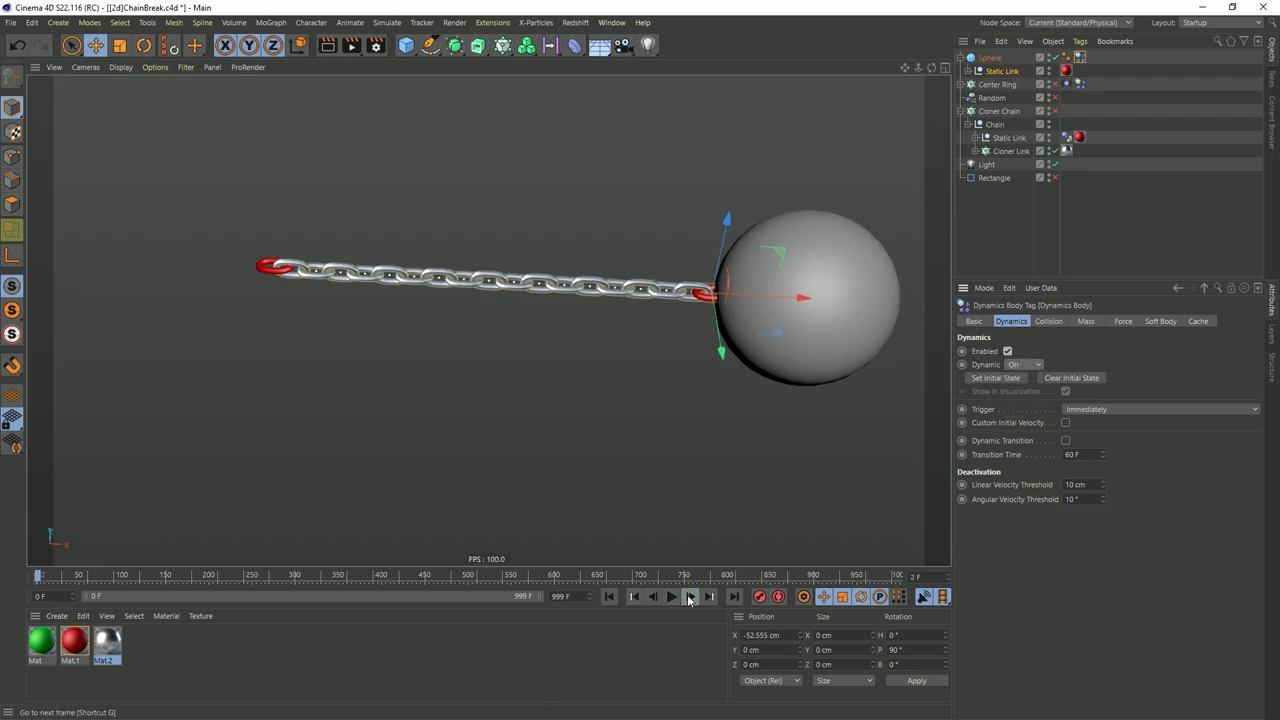
pyautogui.click(674, 598)
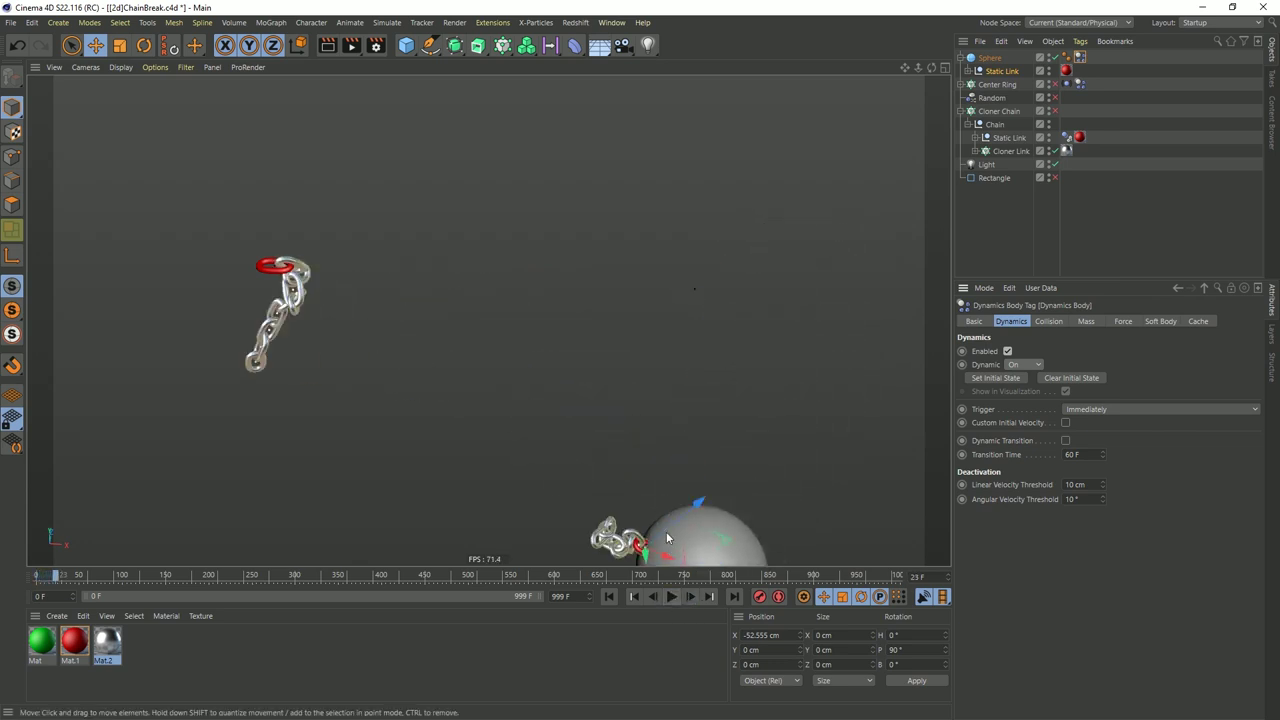
pyautogui.click(671, 596)
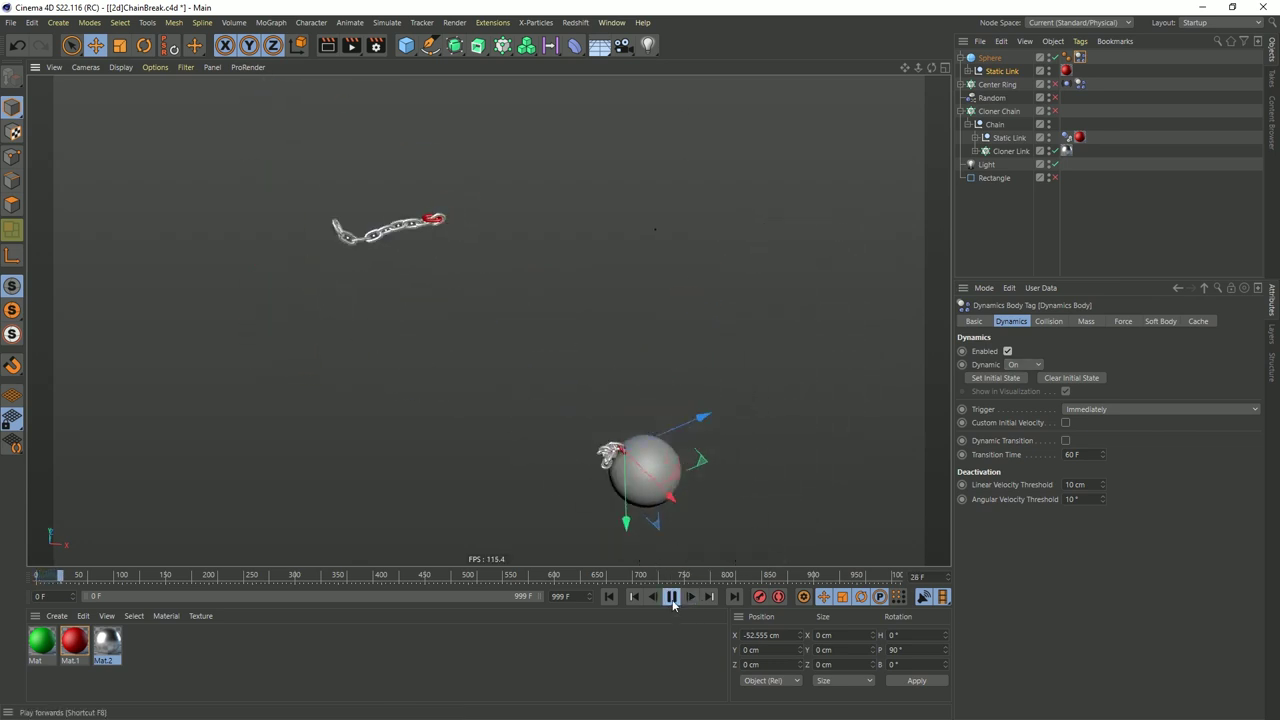
pyautogui.click(671, 596)
pyautogui.click(609, 596)
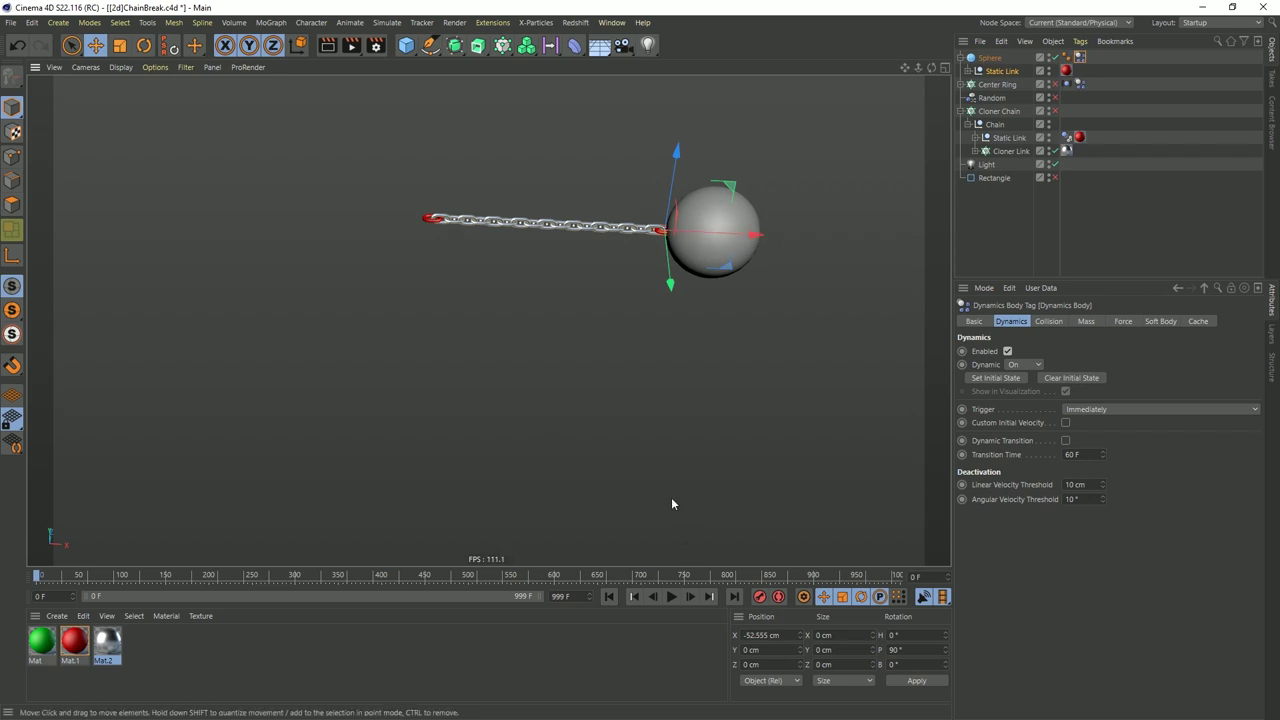
pyautogui.click(680, 598)
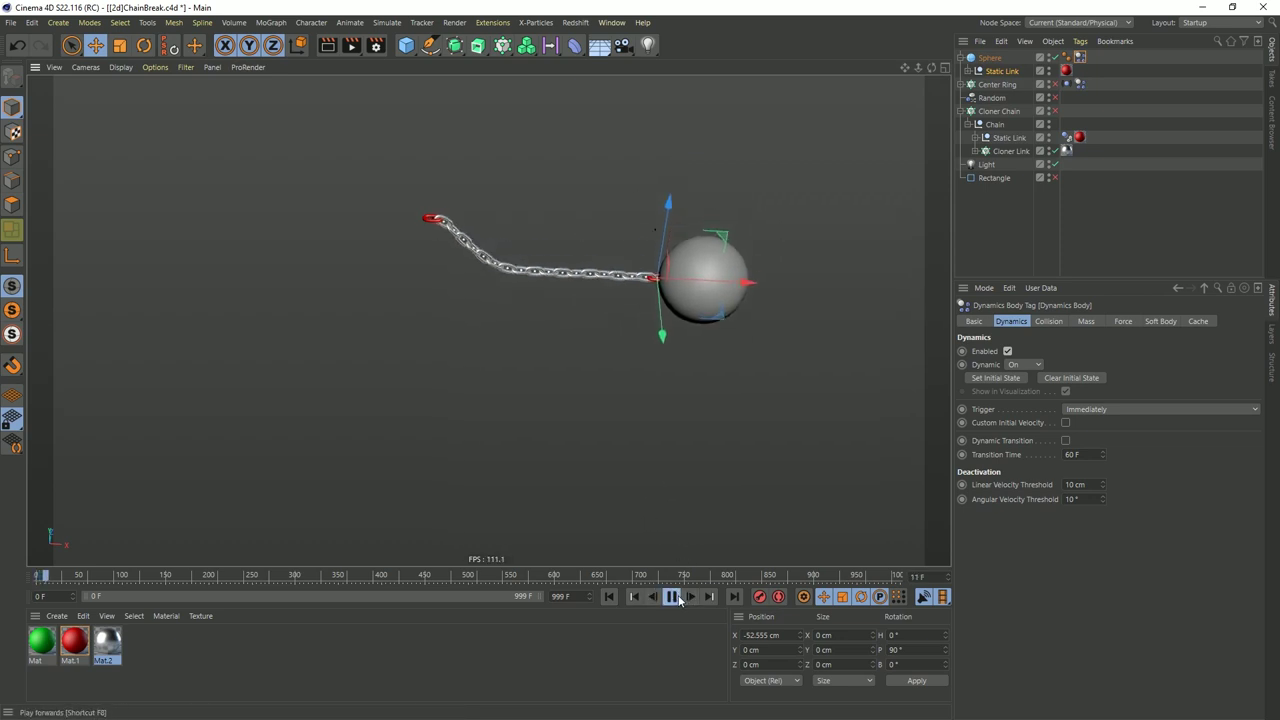
pyautogui.click(609, 597)
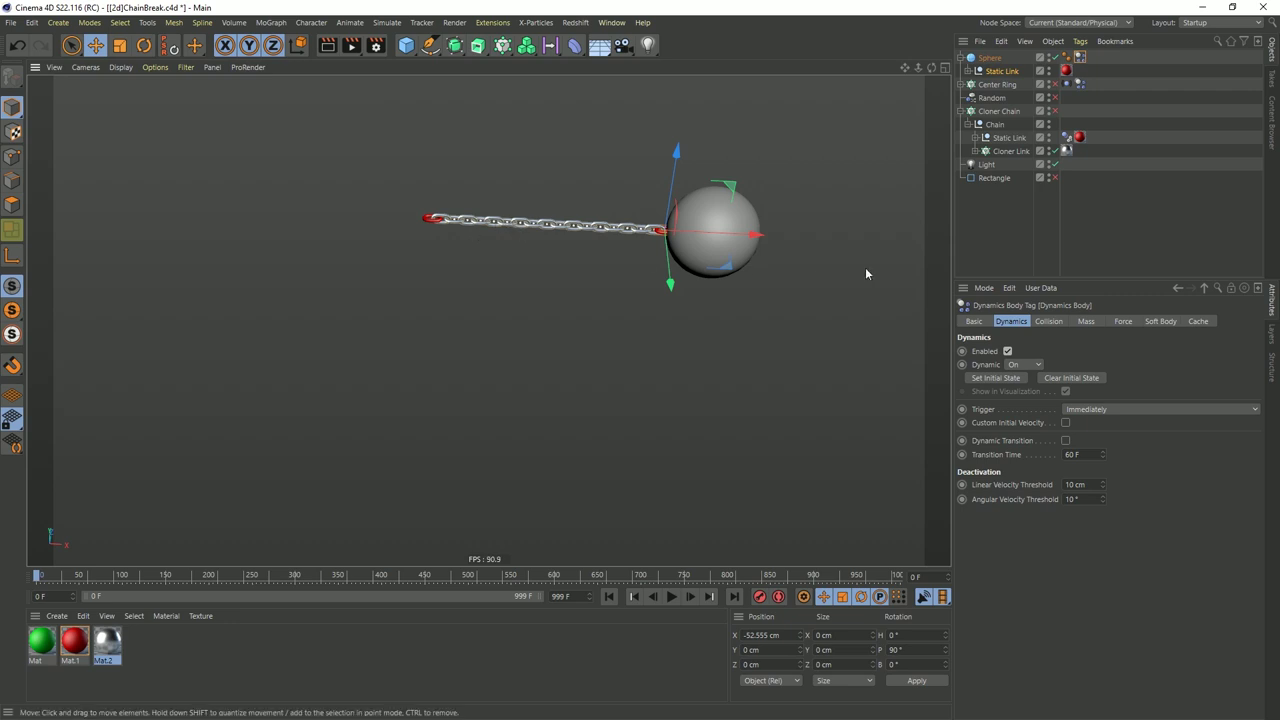
# Raise the project's dynamics Steps per Frame to 77, test-play the simulation and rewind it
pyautogui.hotkey('ctrl', 'd')
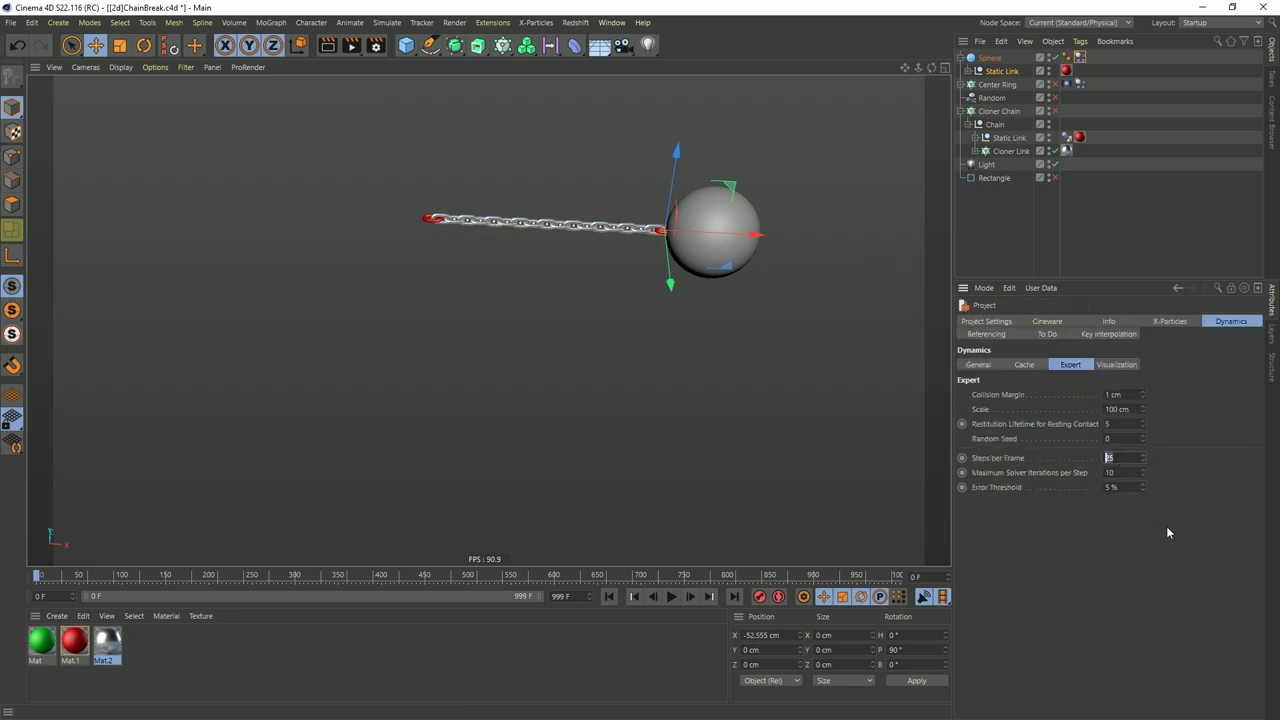
pyautogui.write('5')
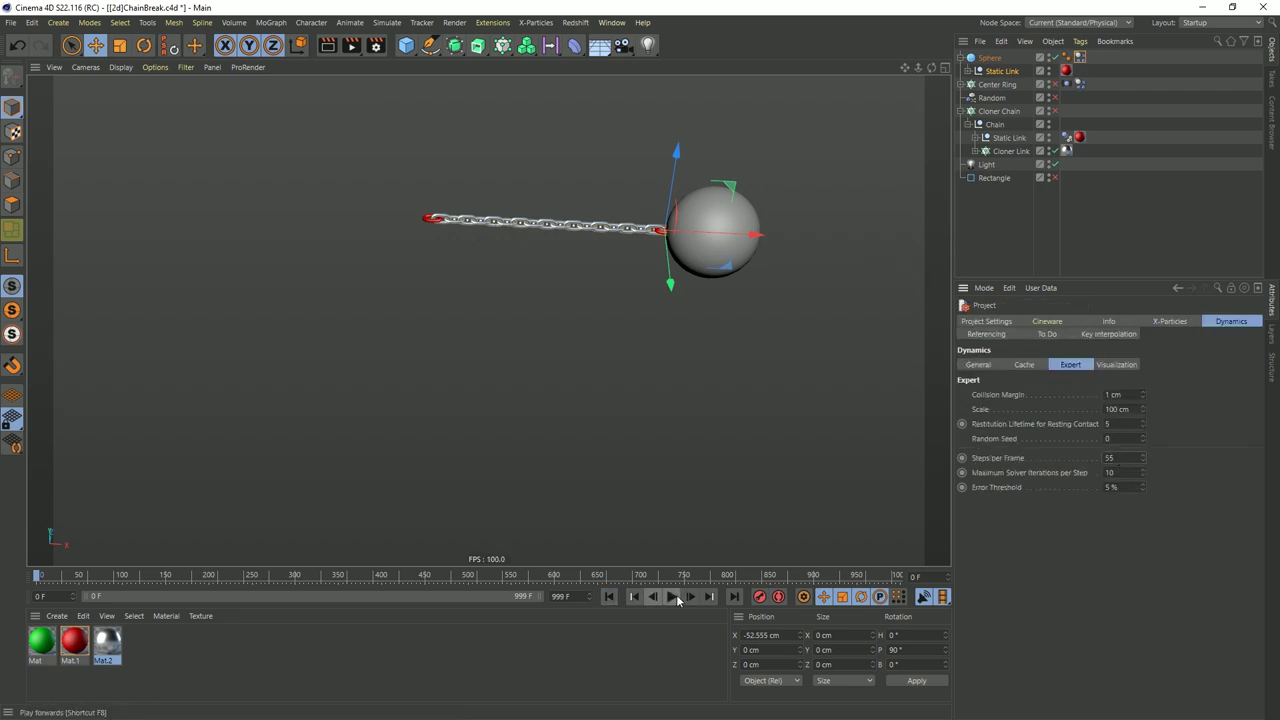
pyautogui.click(671, 597)
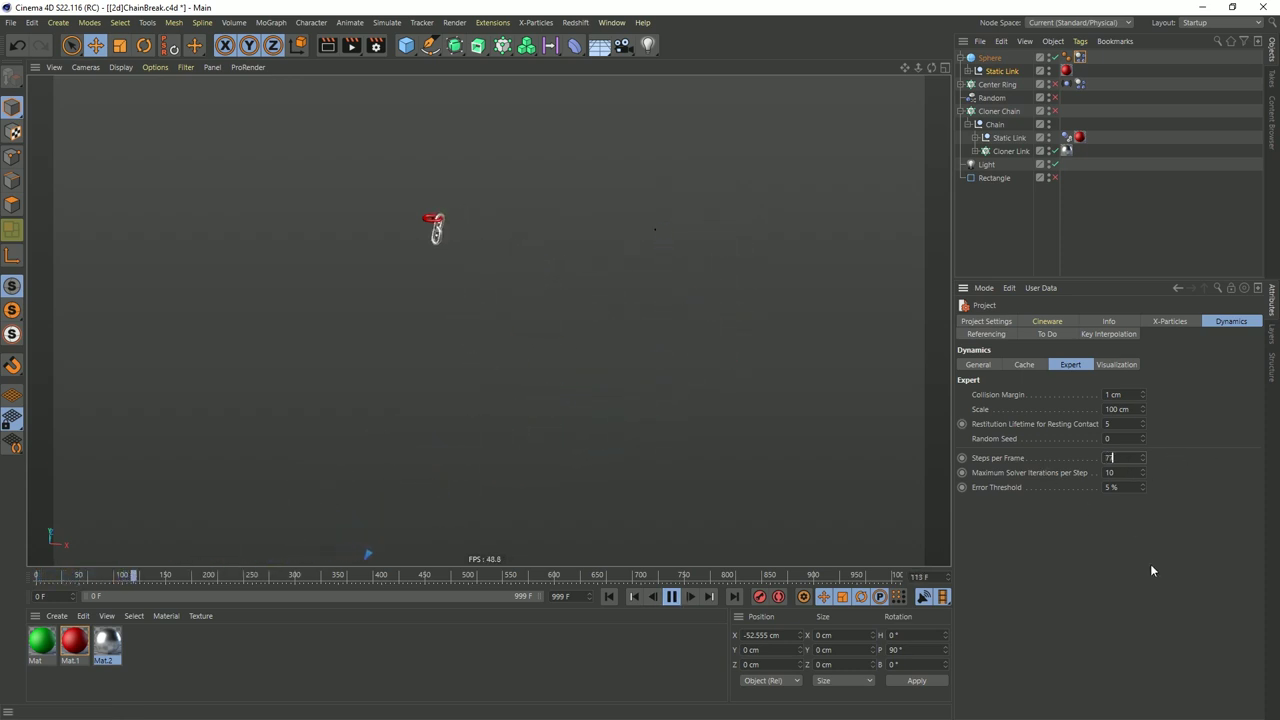
pyautogui.click(634, 596)
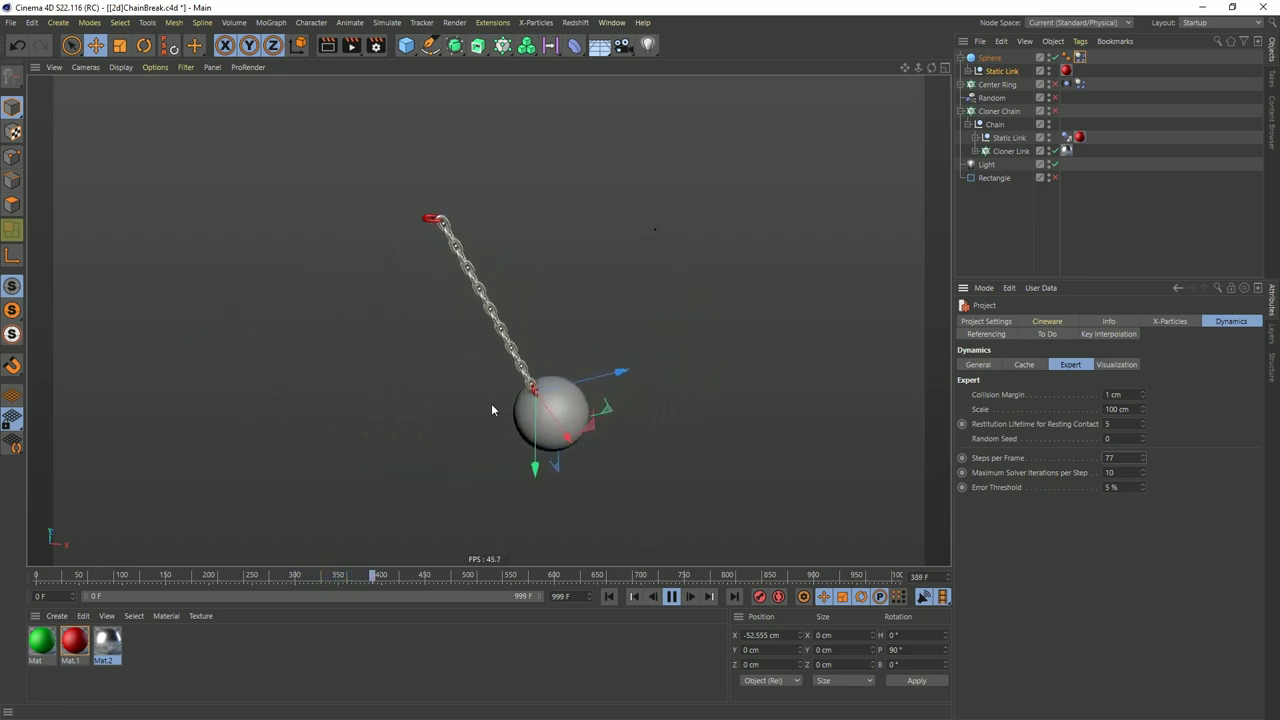
# Rewind the simulation, select the Static Link and switch the radial chain cloner back on
pyautogui.click(607, 597)
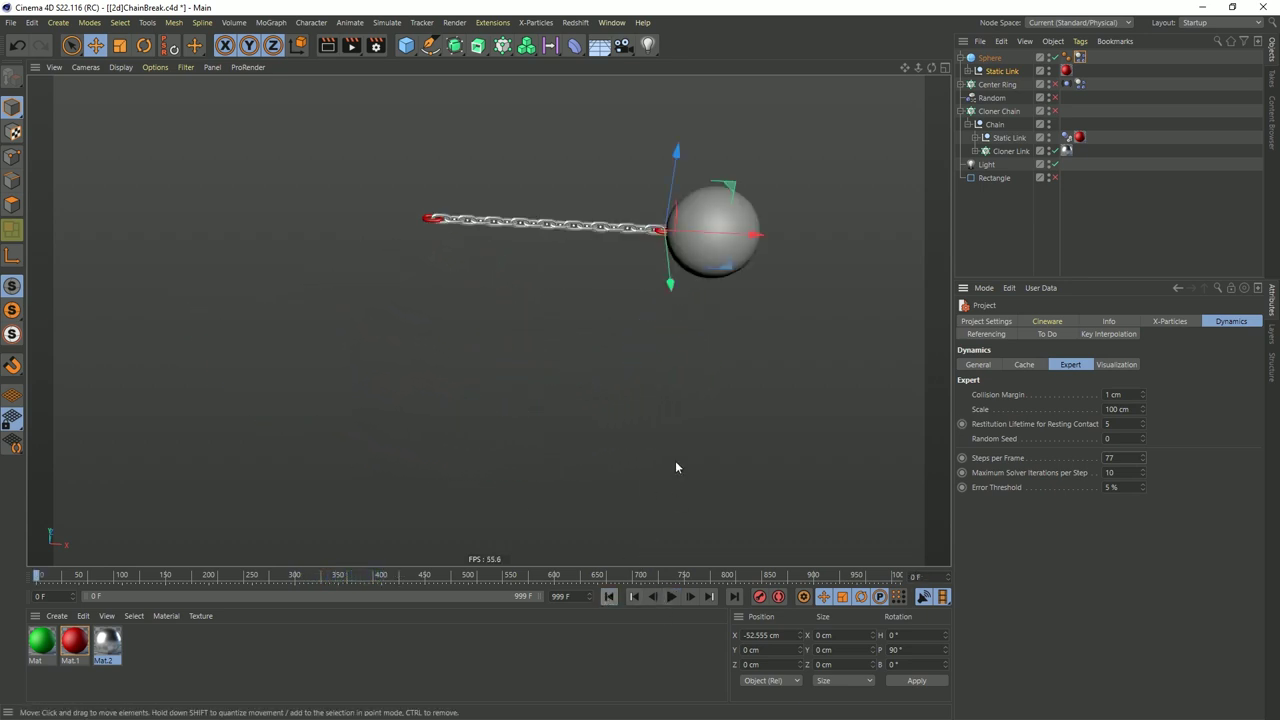
pyautogui.click(996, 72)
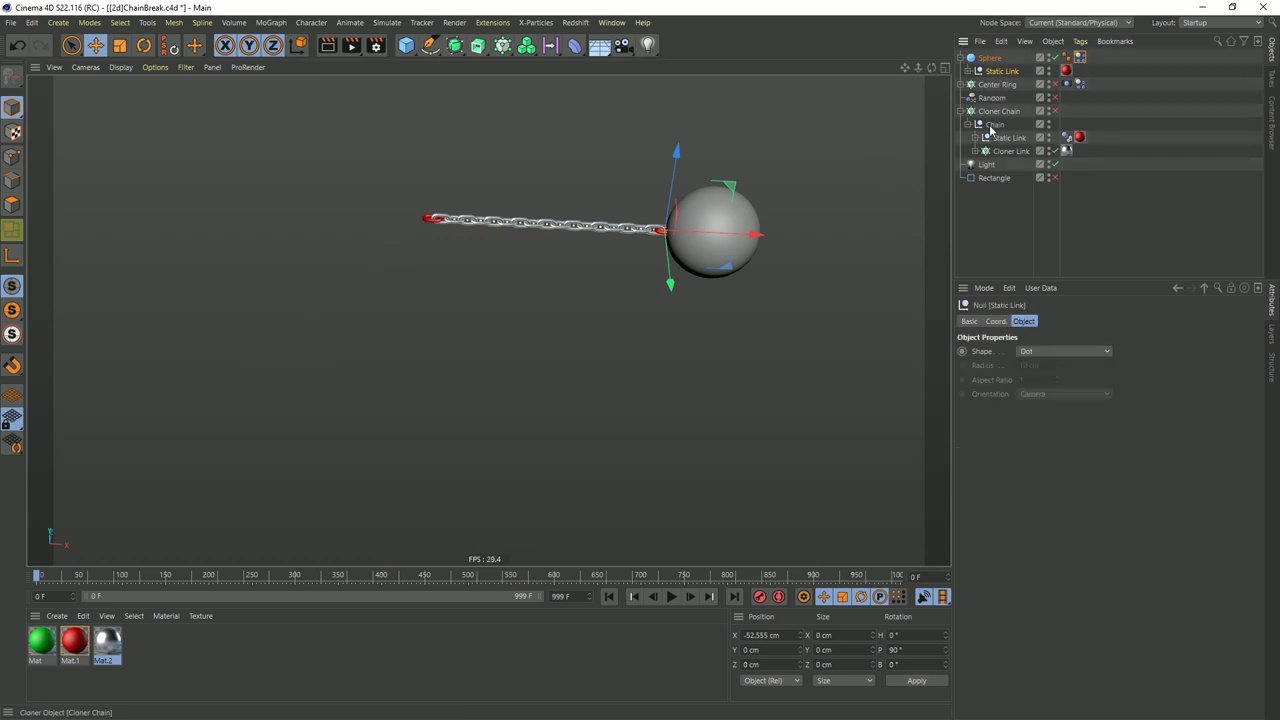
pyautogui.keyDown('alt'); pyautogui.moveTo(711, 226); pyautogui.dragTo(664, 284, button='middle'); pyautogui.keyUp('alt')
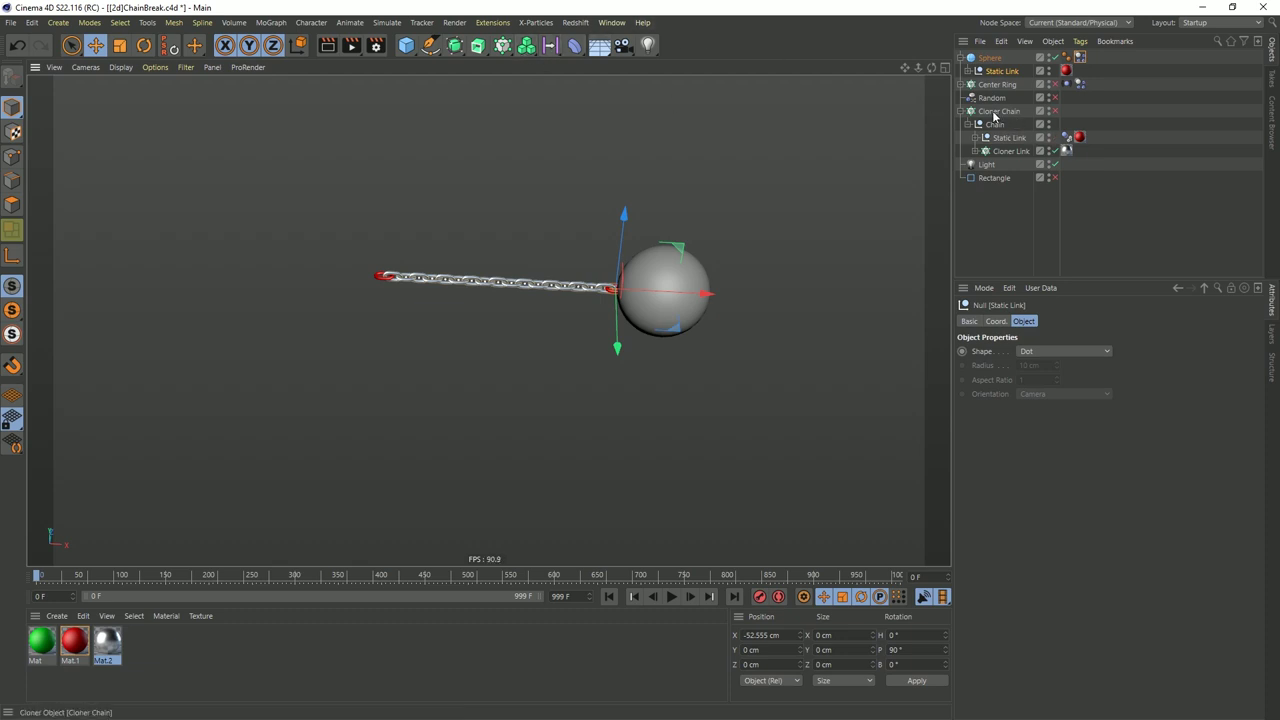
pyautogui.click(1054, 112)
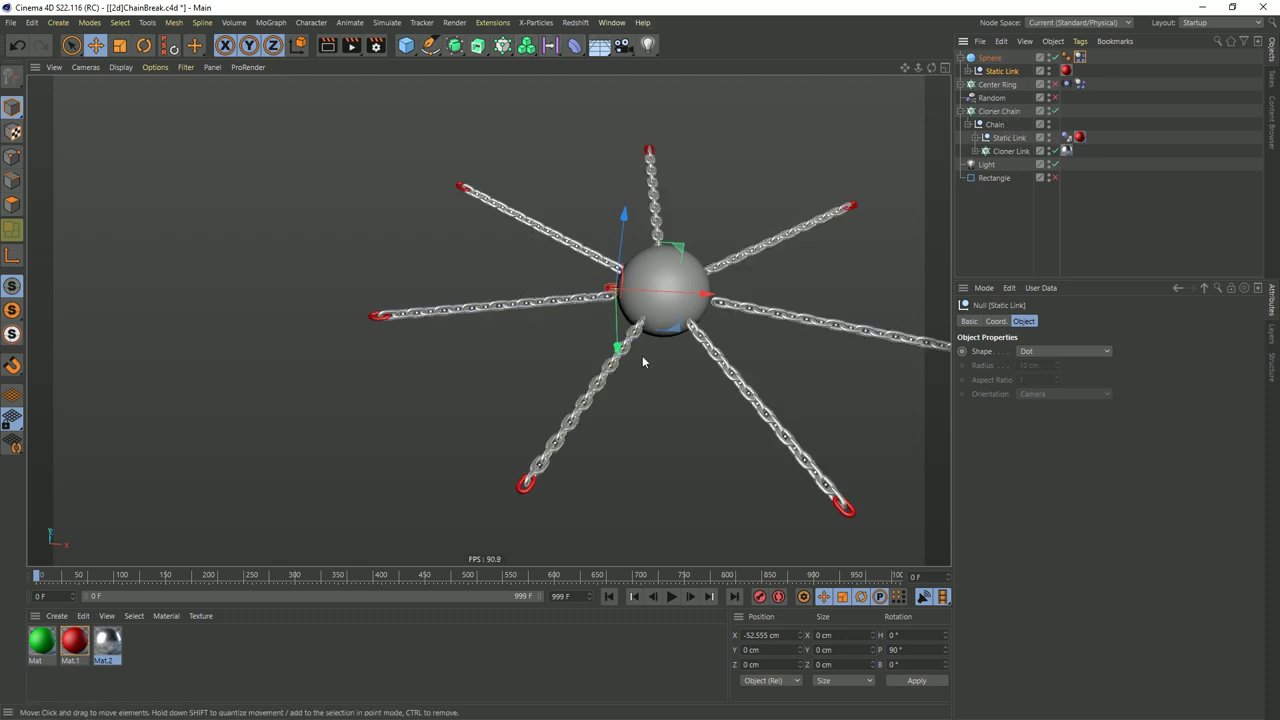
pyautogui.keyDown('alt'); pyautogui.moveTo(625, 300); pyautogui.dragTo(619, 288); pyautogui.keyUp('alt')
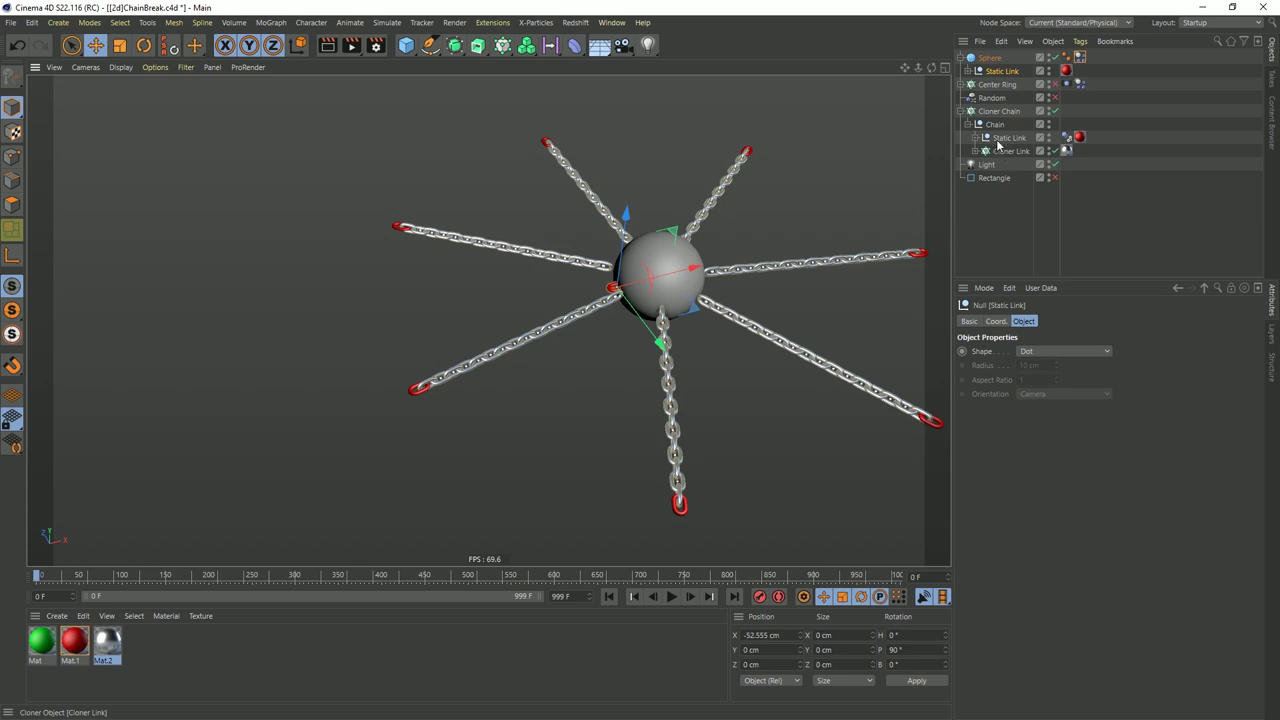
# Copy the Cloner Chain under the Sphere, delete its Chain group and nest the Static Link inside
pyautogui.keyDown('ctrl'); pyautogui.moveTo(1007, 70); pyautogui.dragTo(1008, 68); pyautogui.keyUp('ctrl')
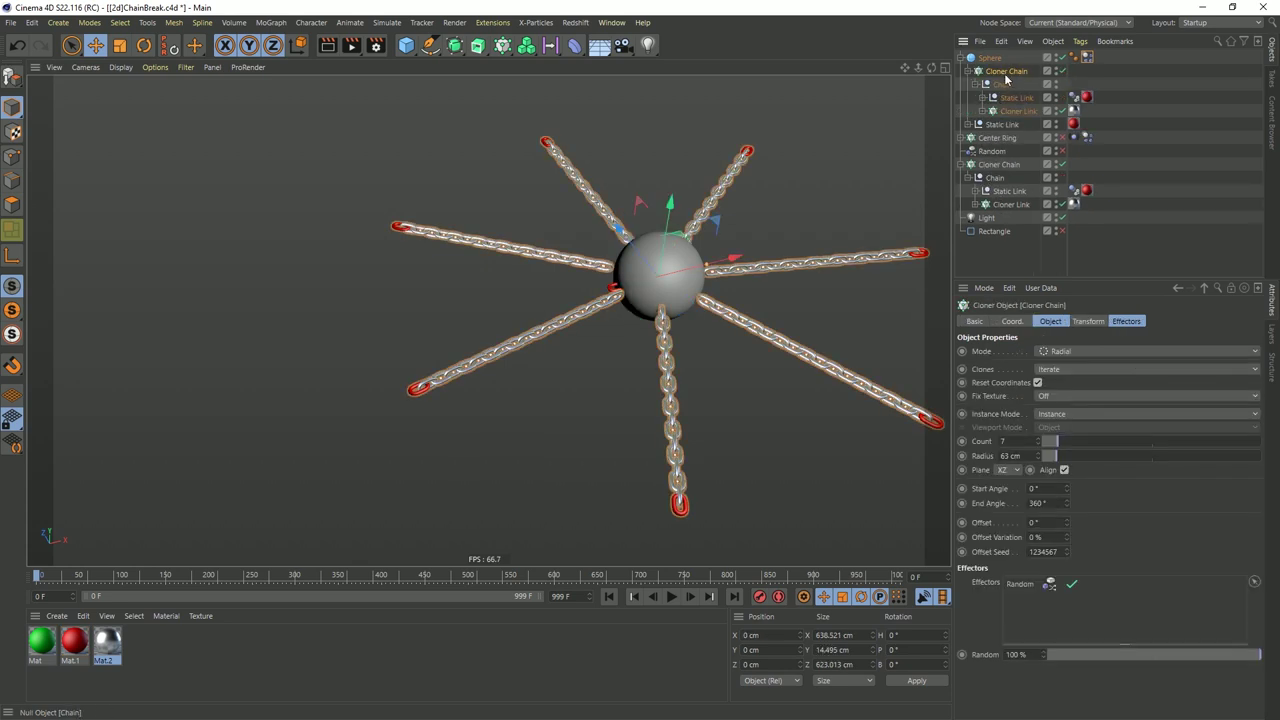
pyautogui.click(1002, 85)
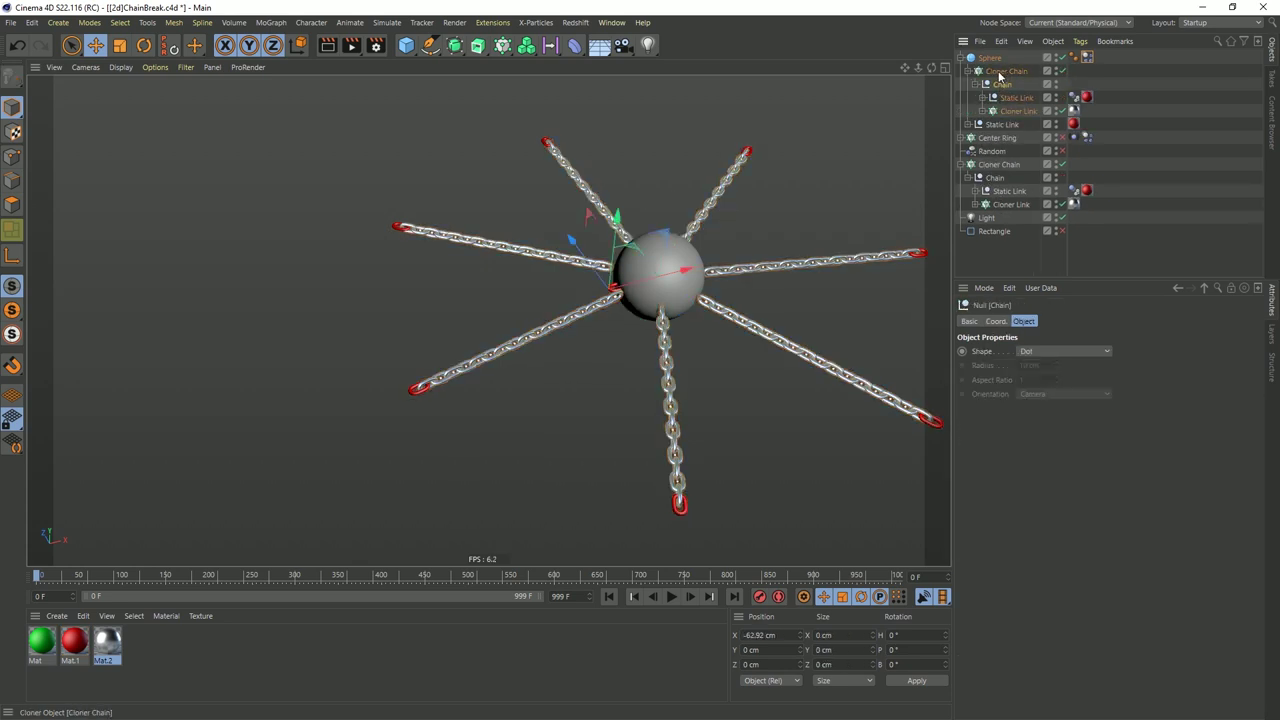
pyautogui.press('Delete')
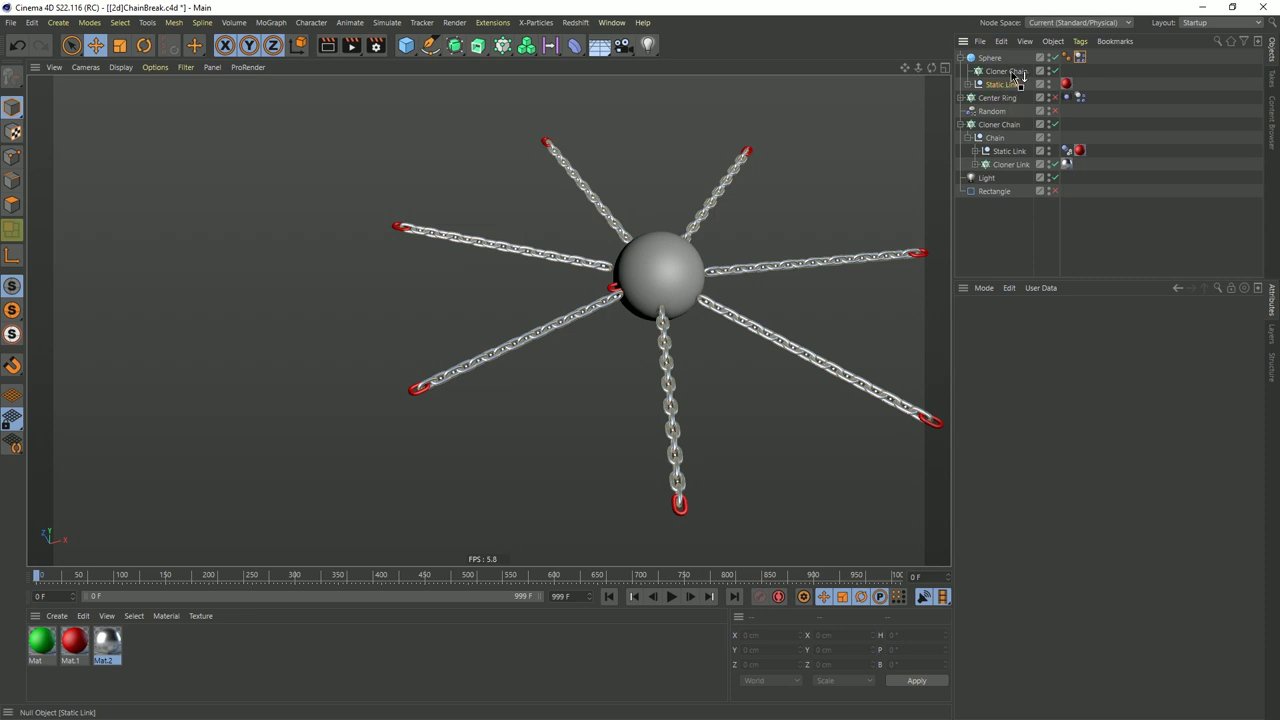
pyautogui.moveTo(1018, 75); pyautogui.dragTo(1015, 74)
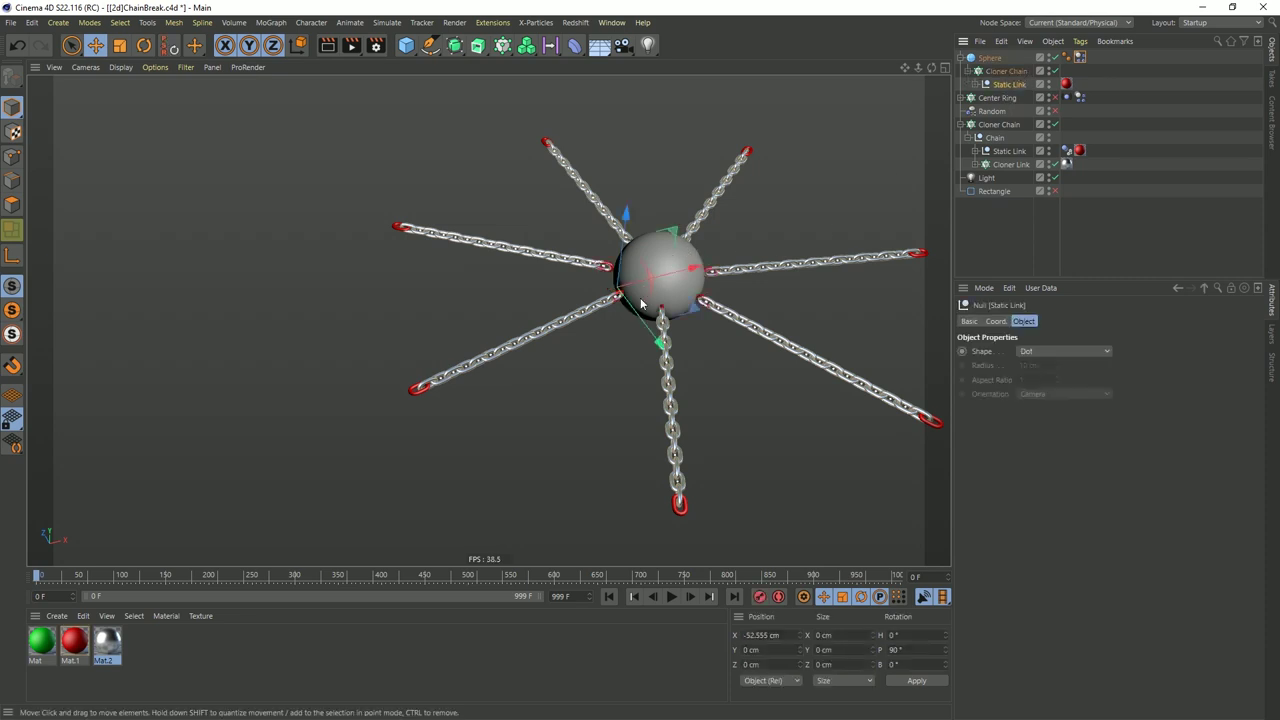
pyautogui.scroll(5, 891, 180)
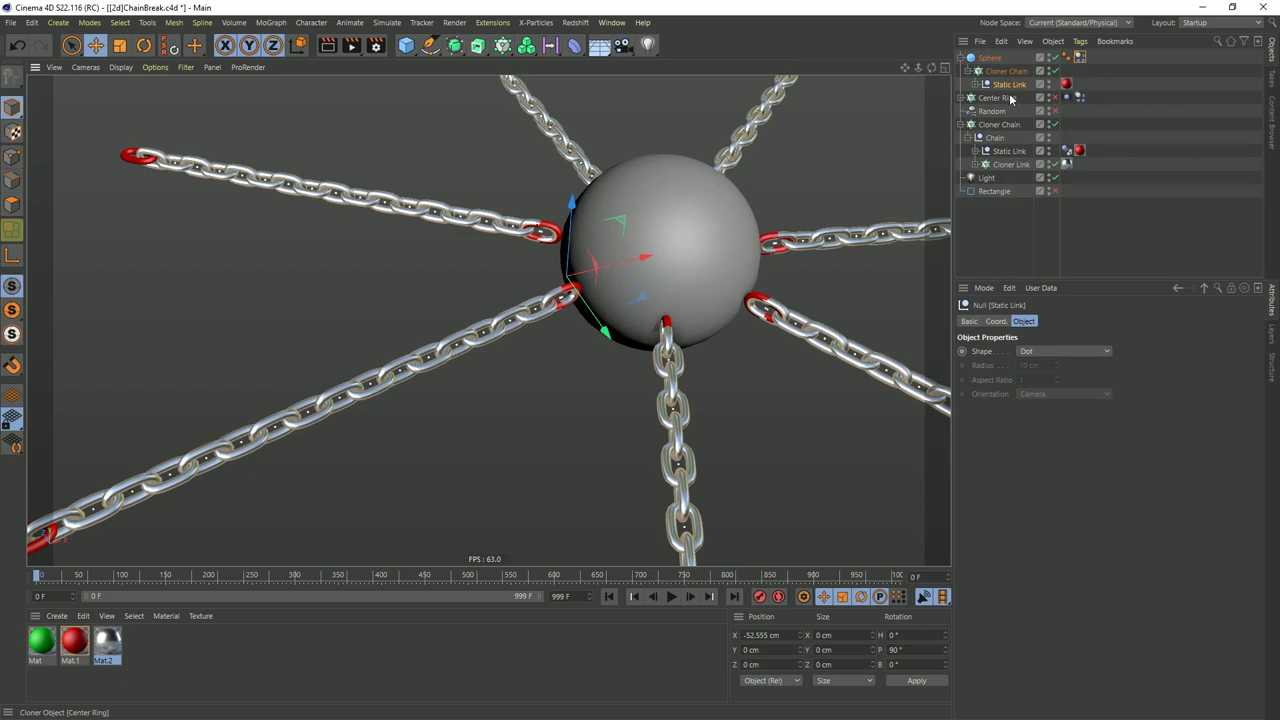
# Set the sphere's chain cloner radius to 56 cm and its clone pitch (R.P) to 90°
pyautogui.click(1007, 73)
pyautogui.moveTo(1058, 458); pyautogui.dragTo(1055, 458)
pyautogui.click(1092, 321)
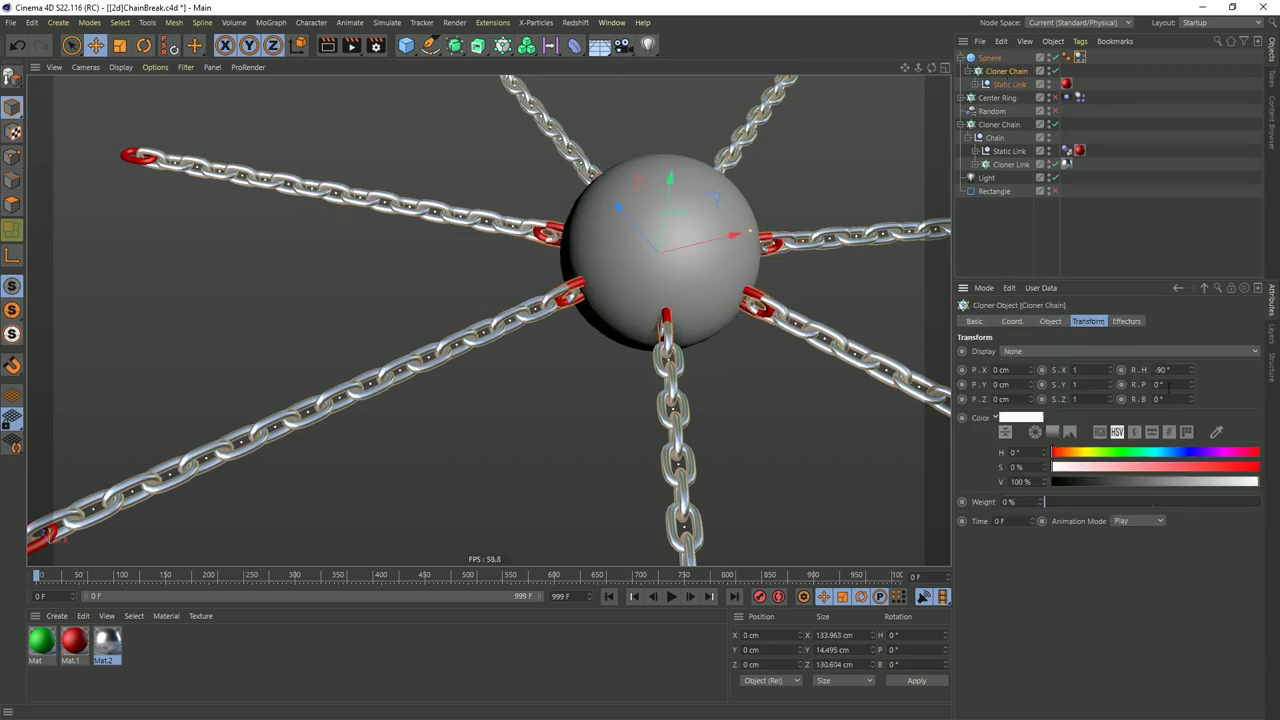
pyautogui.moveTo(1191, 386); pyautogui.dragTo(1225, 386)
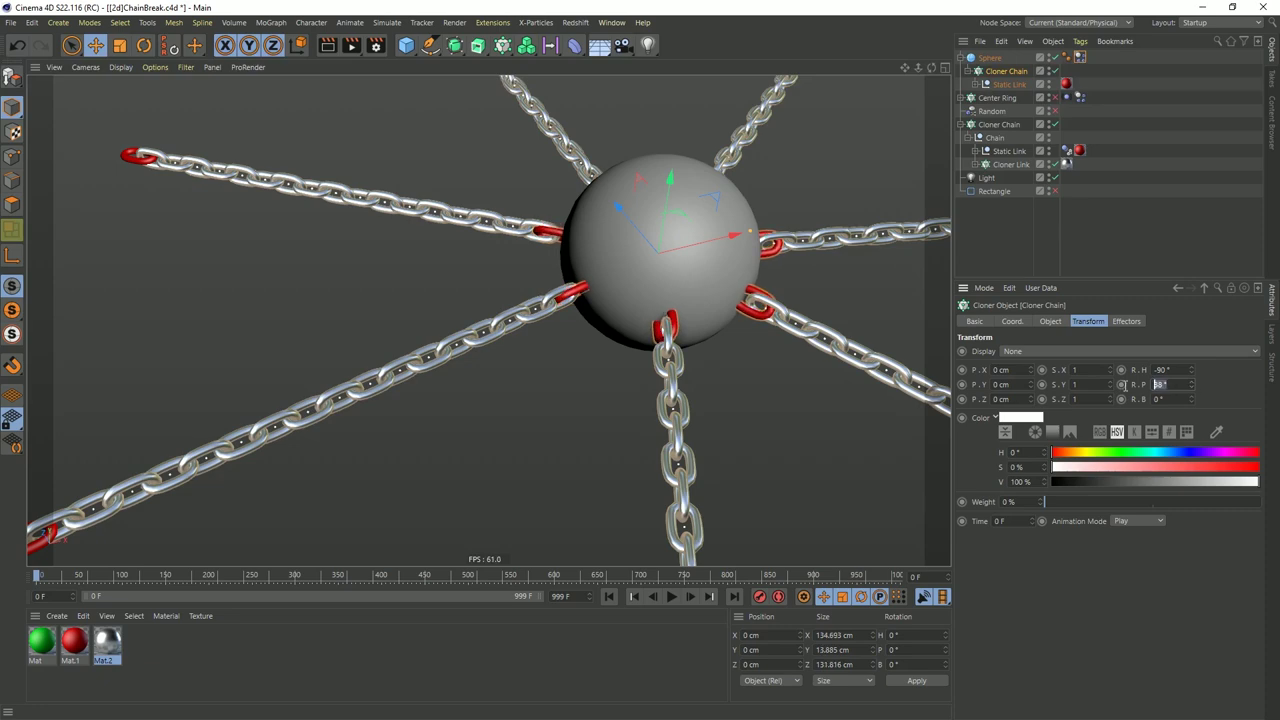
pyautogui.press('Return')
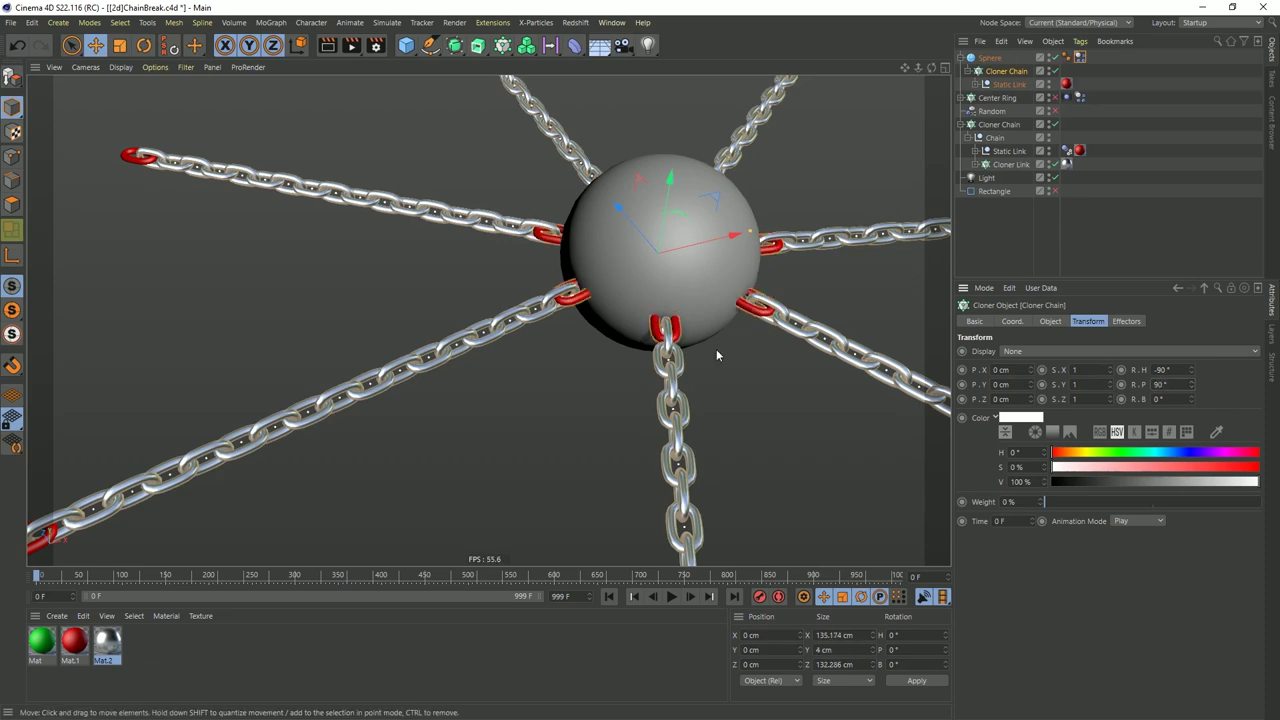
pyautogui.scroll(-10, 633, 240)
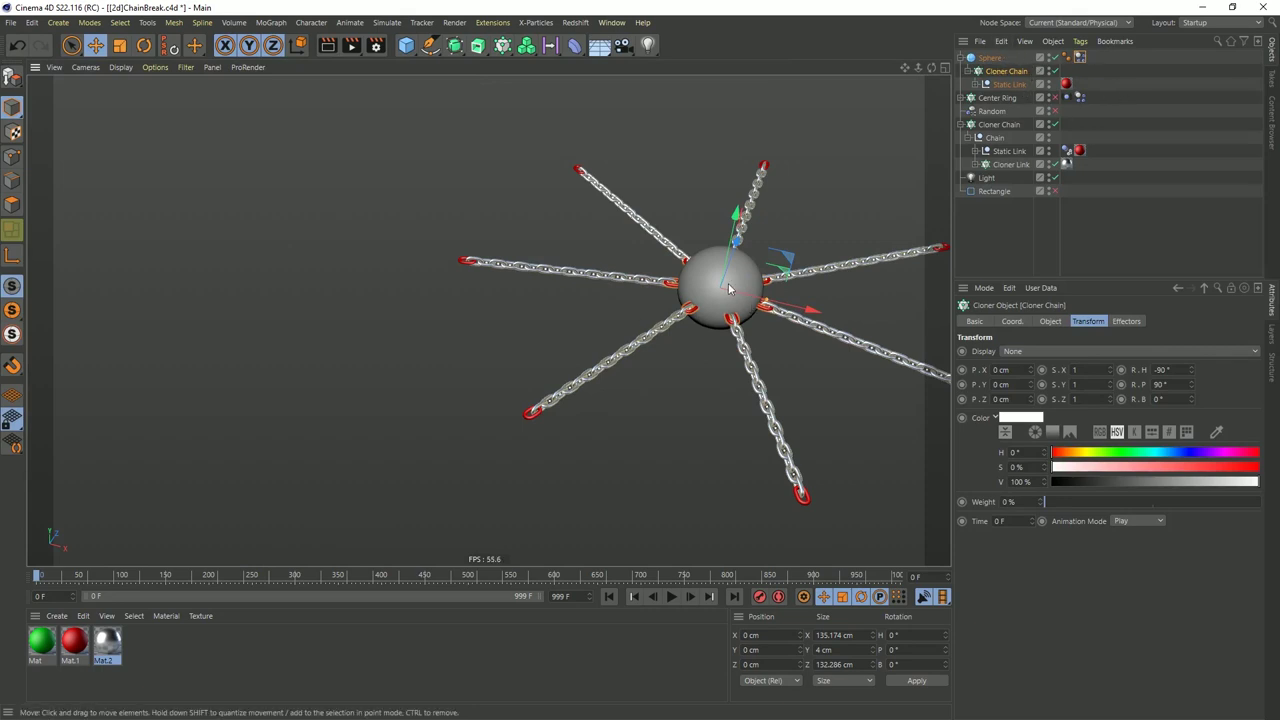
pyautogui.keyDown('alt'); pyautogui.moveTo(721, 312); pyautogui.dragTo(715, 369); pyautogui.keyUp('alt')
# Deselect the cloner, open Dynamics Expert project settings, then test-play and rewind the simulation
pyautogui.click(1006, 246)
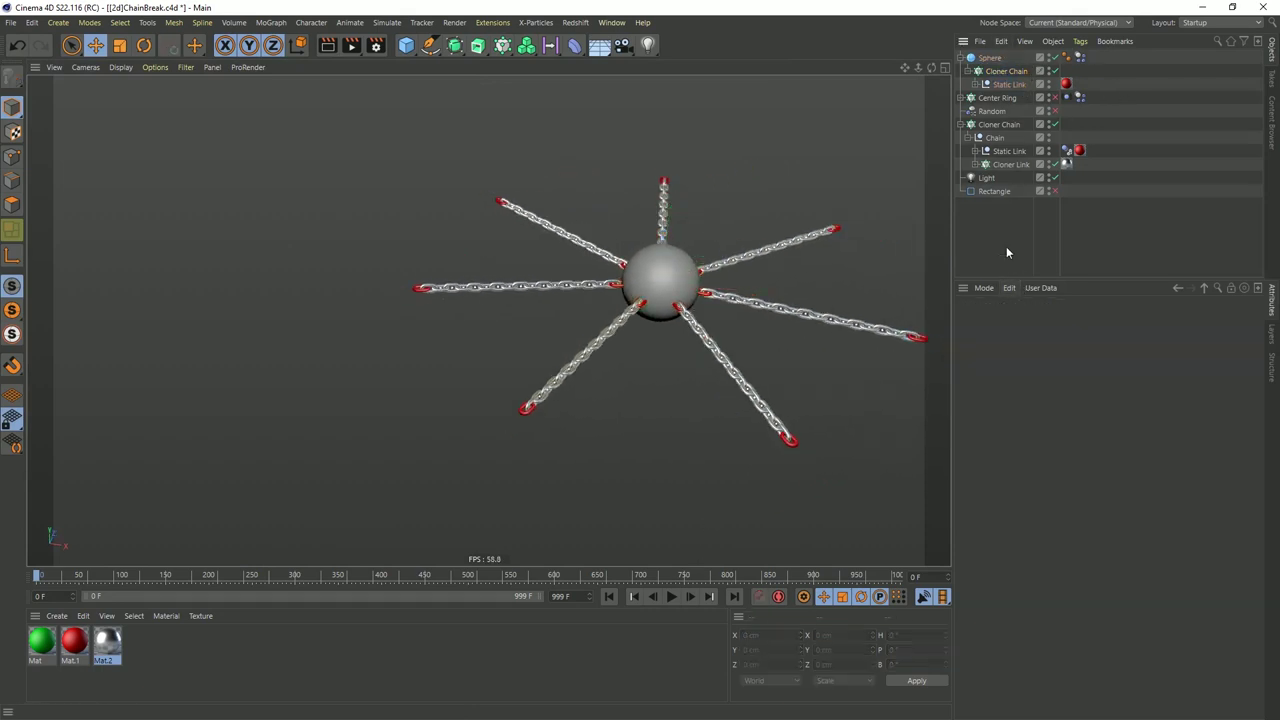
pyautogui.keyDown('alt'); pyautogui.moveTo(486, 317); pyautogui.dragTo(699, 399); pyautogui.keyUp('alt')
pyautogui.hotkey('ctrl', 'd')
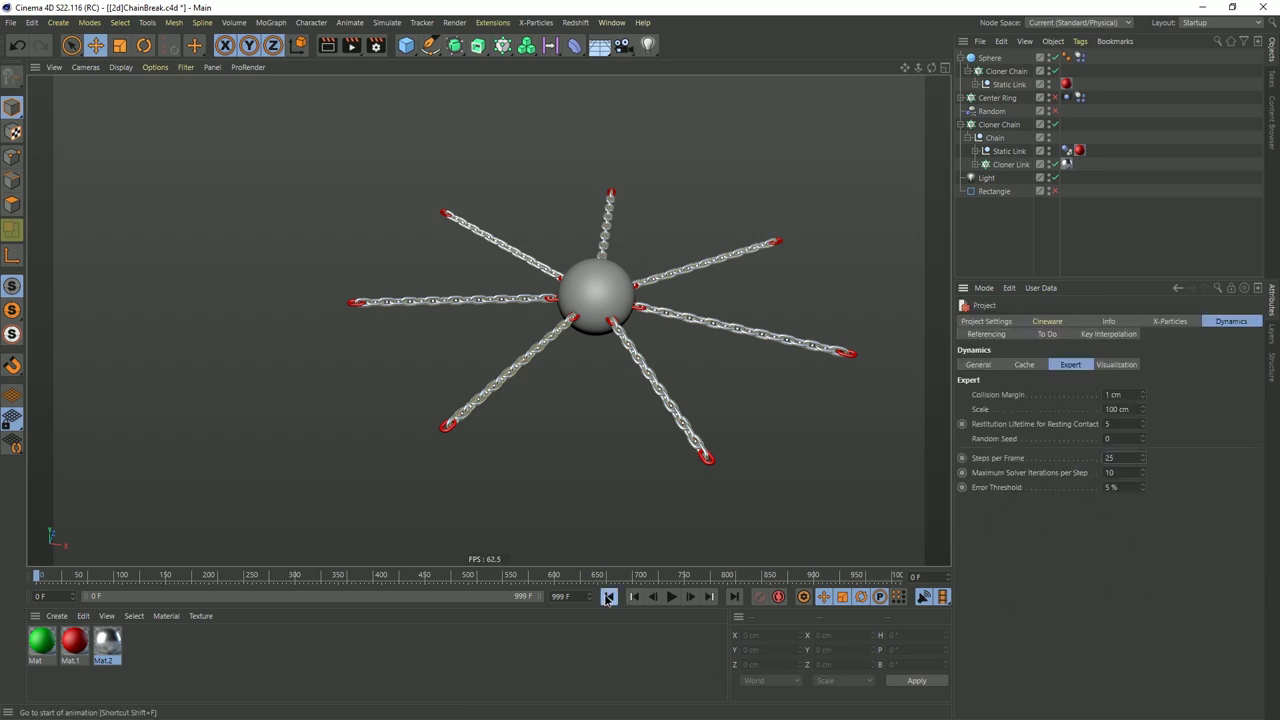
pyautogui.click(674, 597)
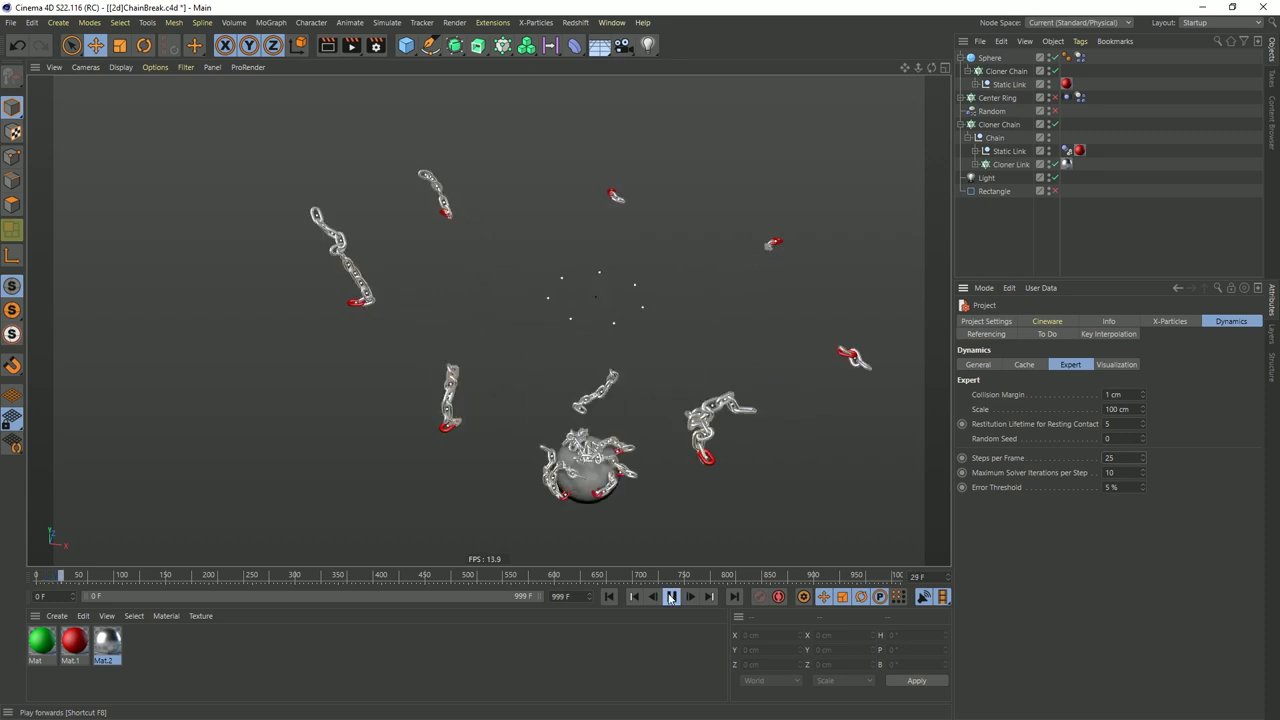
pyautogui.click(606, 596)
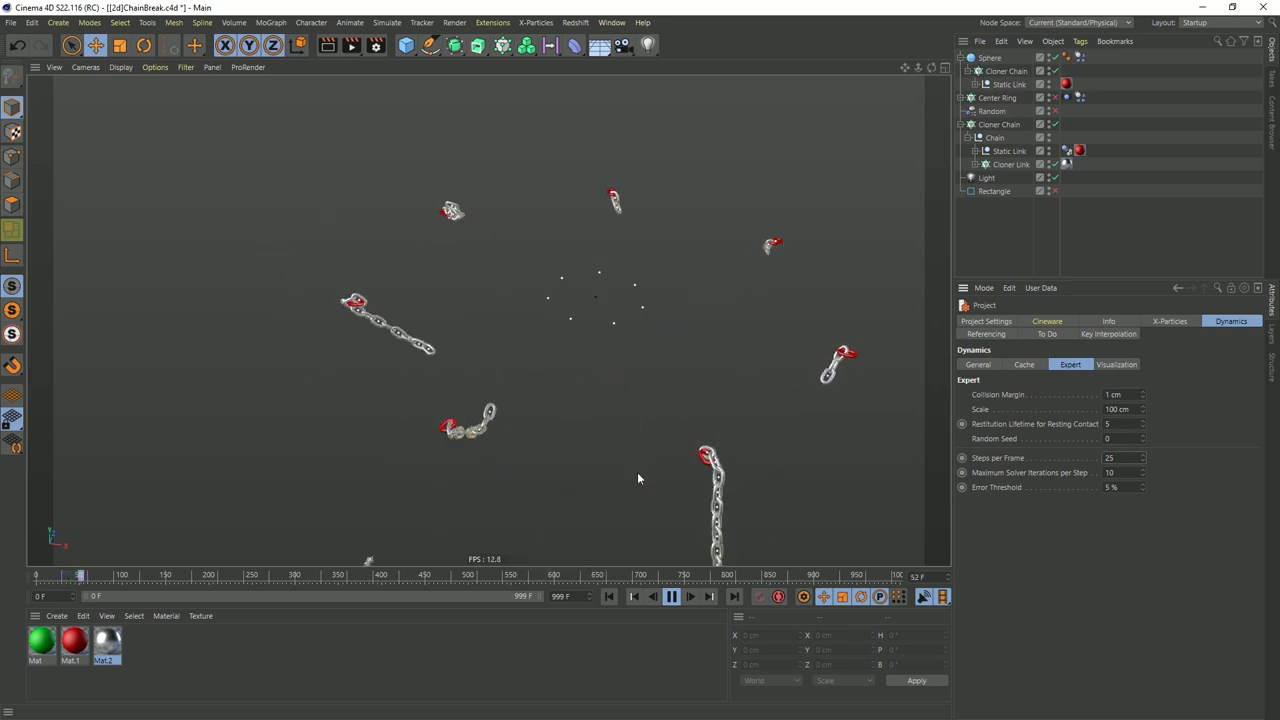
pyautogui.click(671, 596)
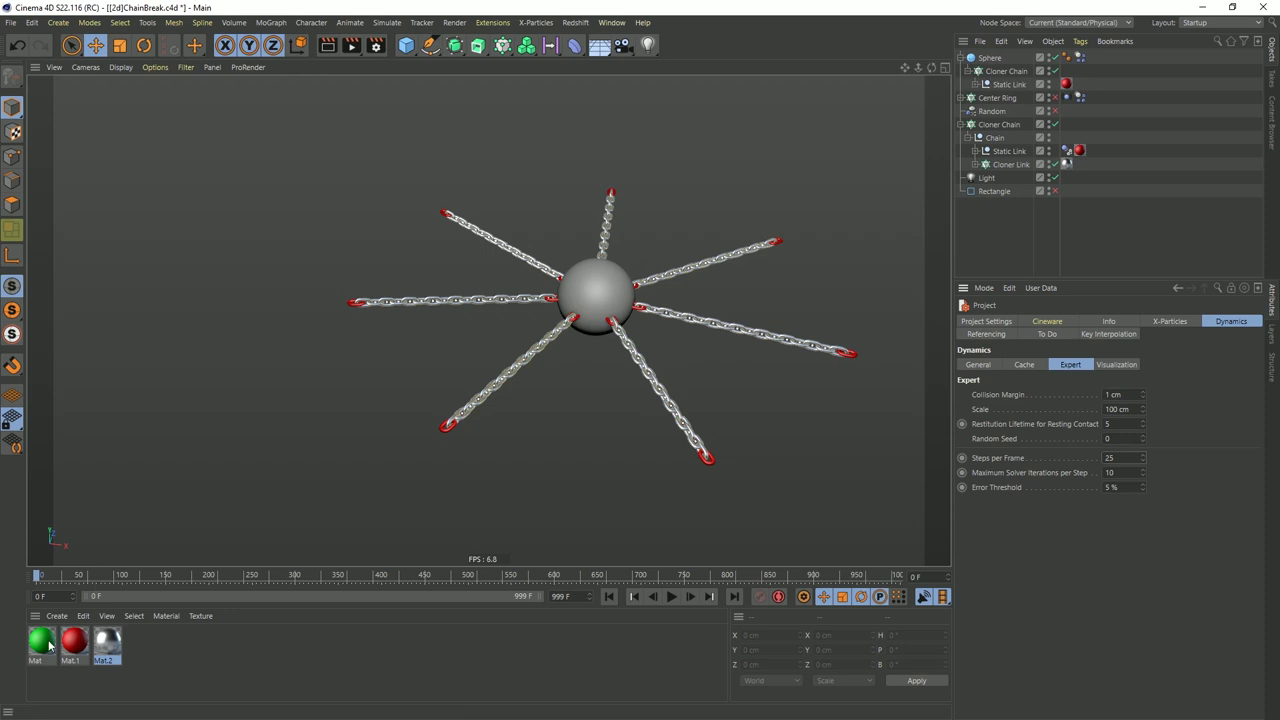
# Make the Sphere green, delete the Static Link's red tag, and set Custom Density 0.1 on its dynamics body
pyautogui.moveTo(1048, 70); pyautogui.dragTo(1050, 58)
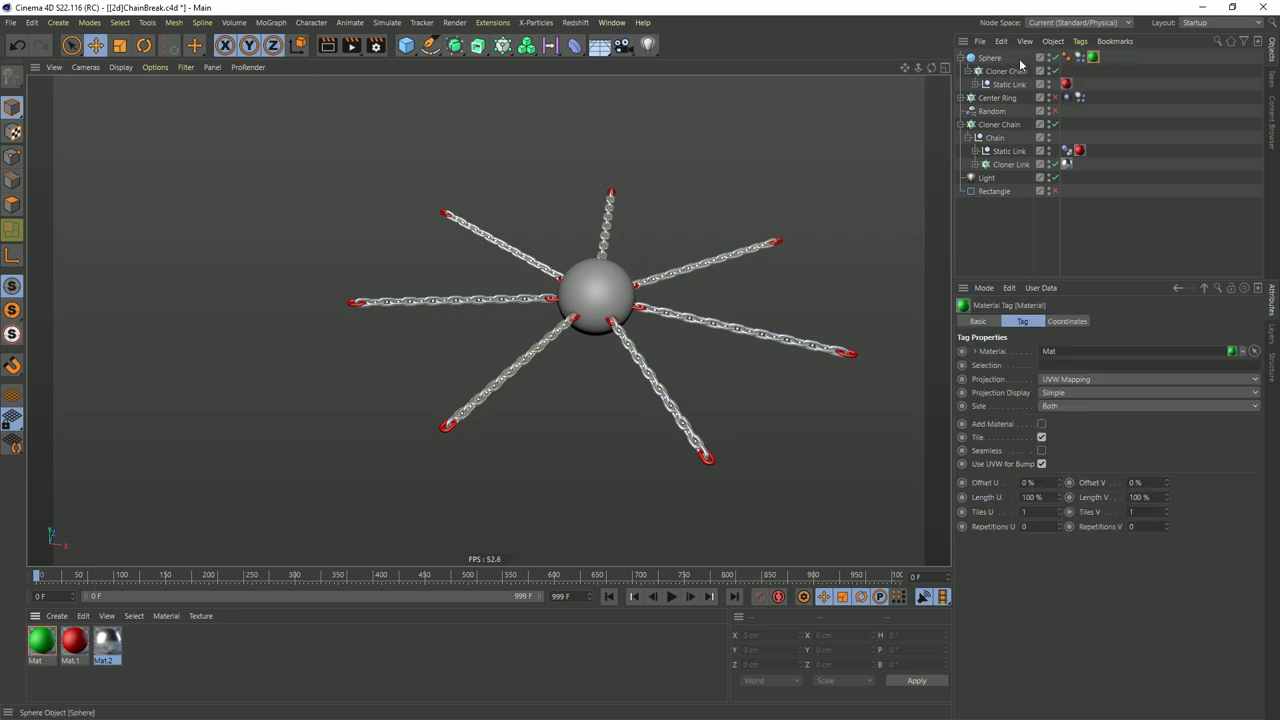
pyautogui.press('Delete')
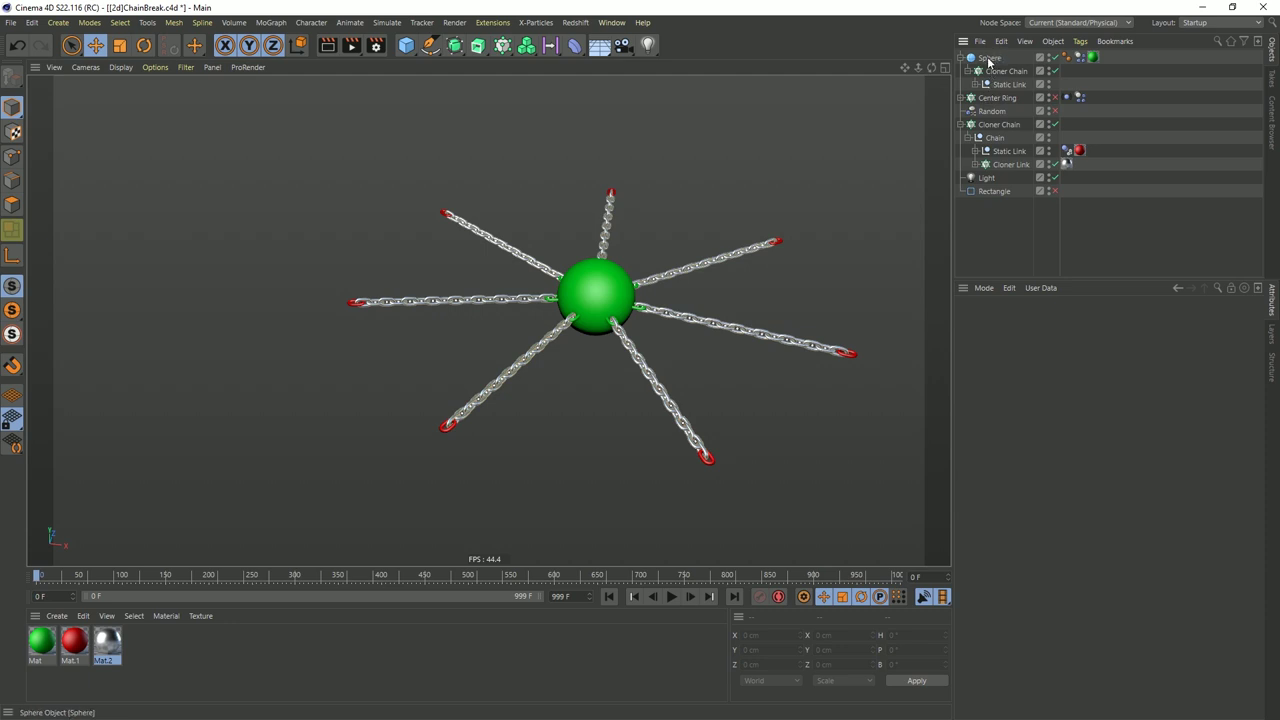
pyautogui.click(1079, 58)
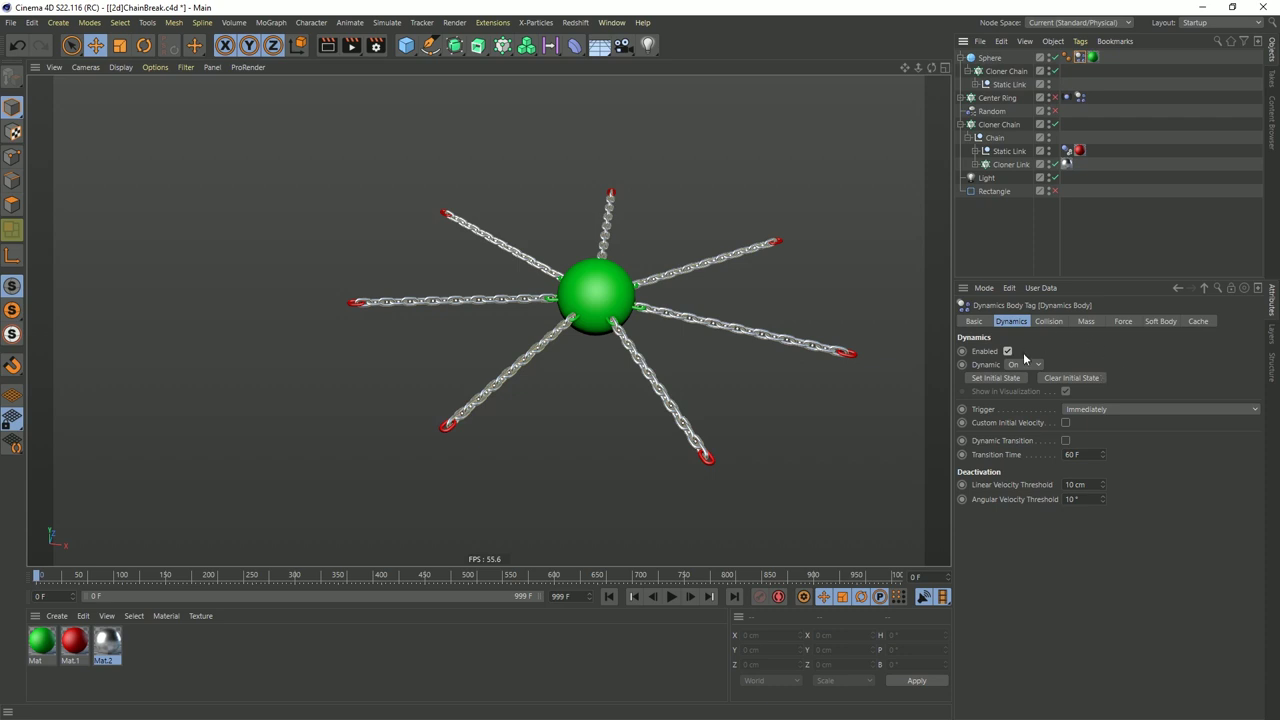
pyautogui.click(1086, 321)
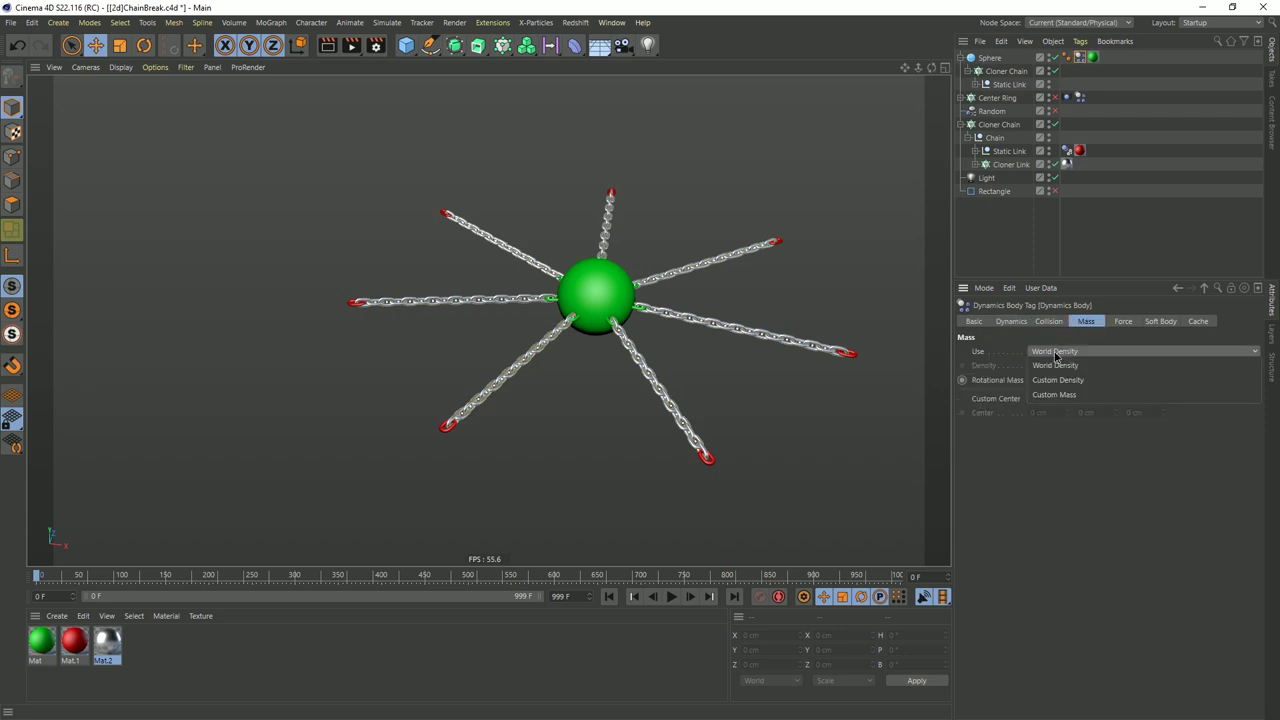
pyautogui.click(1056, 356)
pyautogui.click(1058, 381)
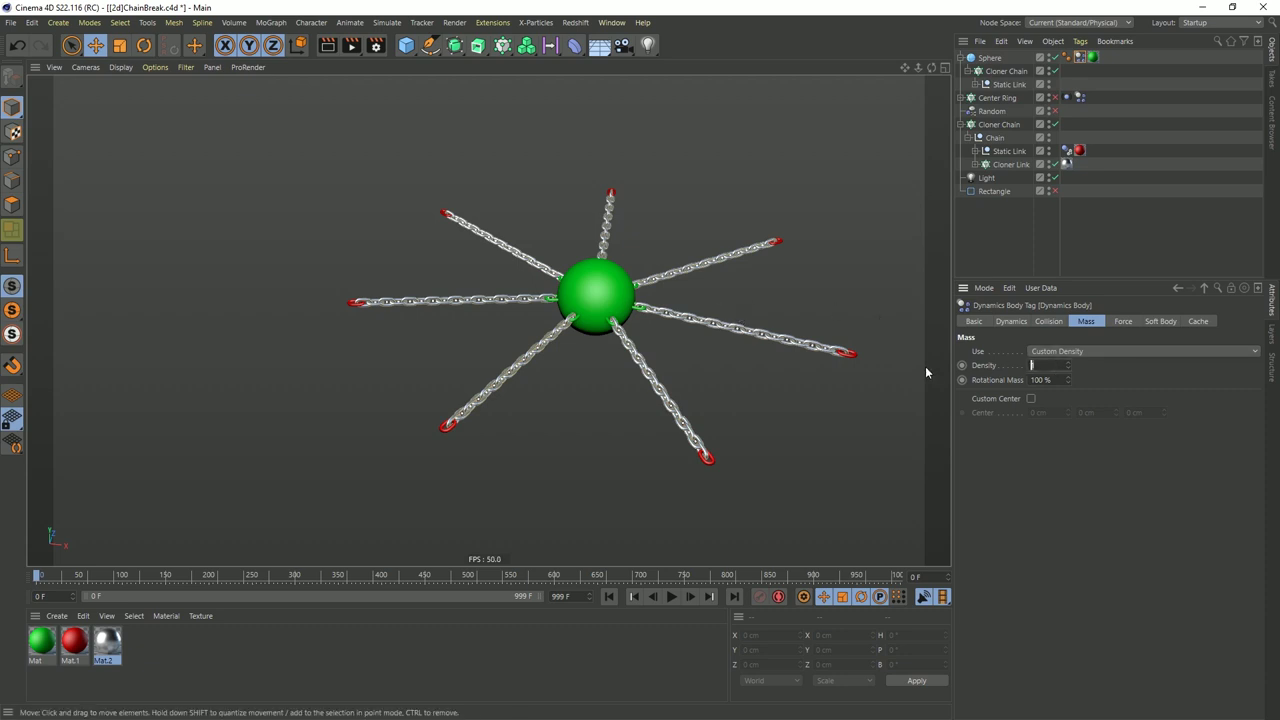
pyautogui.write('.1')
pyautogui.press('Return')
pyautogui.click(673, 597)
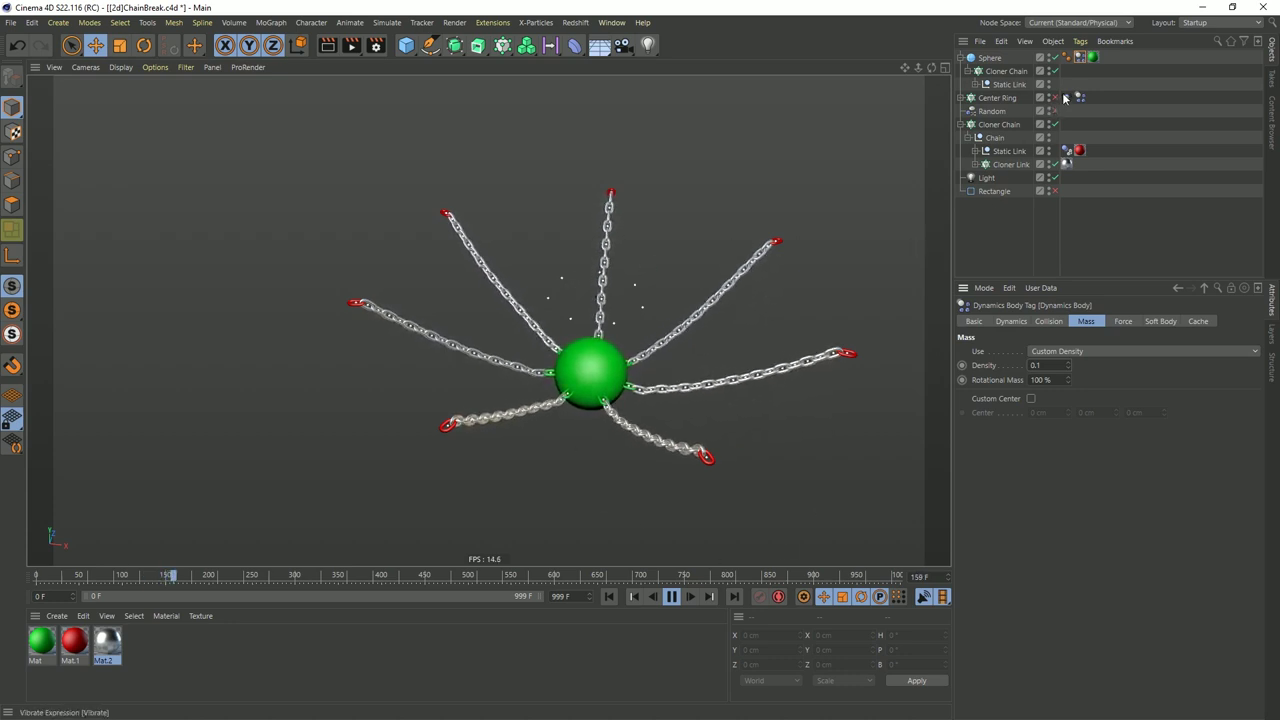
# Set the sphere's Dynamics Body Follow Position to 25 in the Force tab
pyautogui.click(1108, 58)
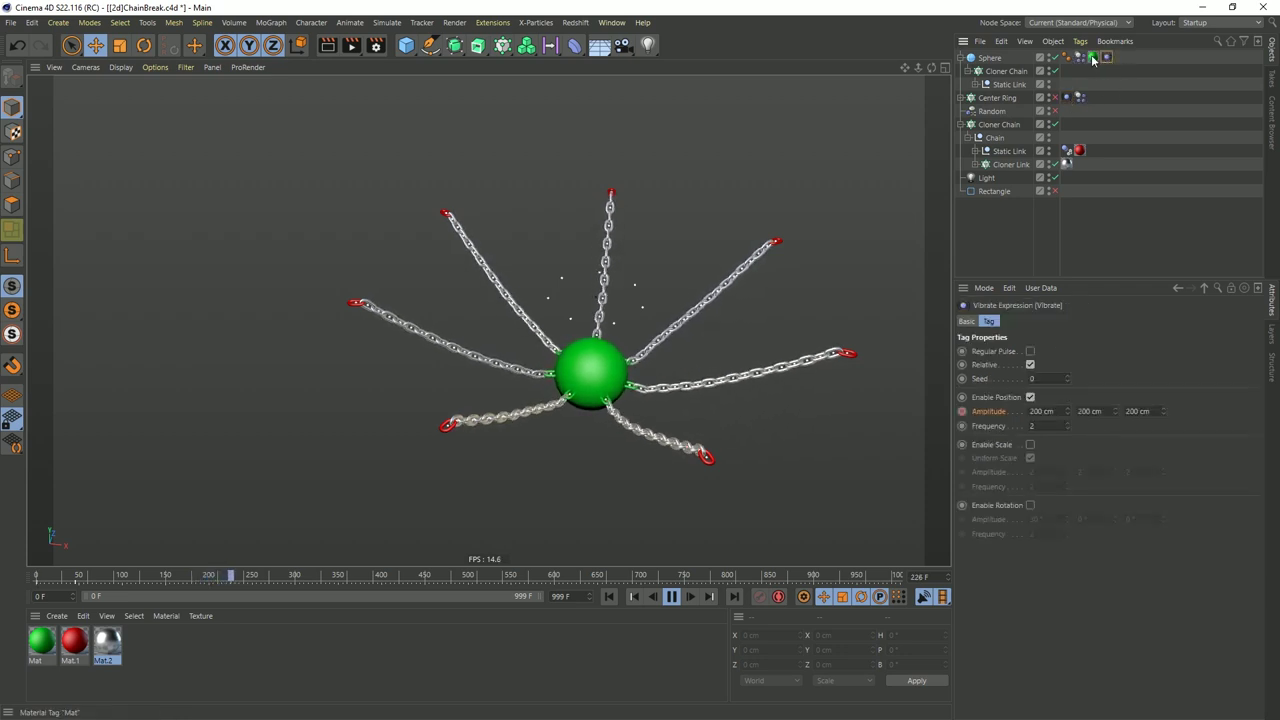
pyautogui.click(1080, 57)
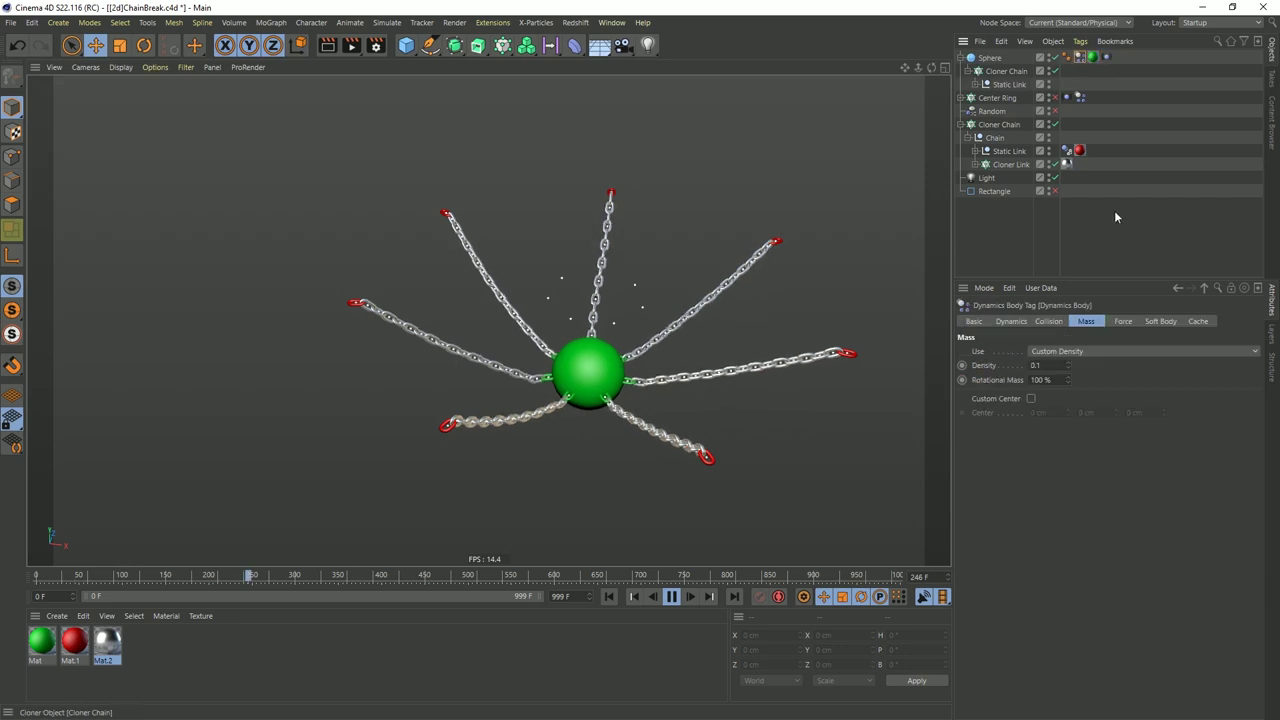
pyautogui.click(1123, 321)
pyautogui.doubleClick(1062, 352)
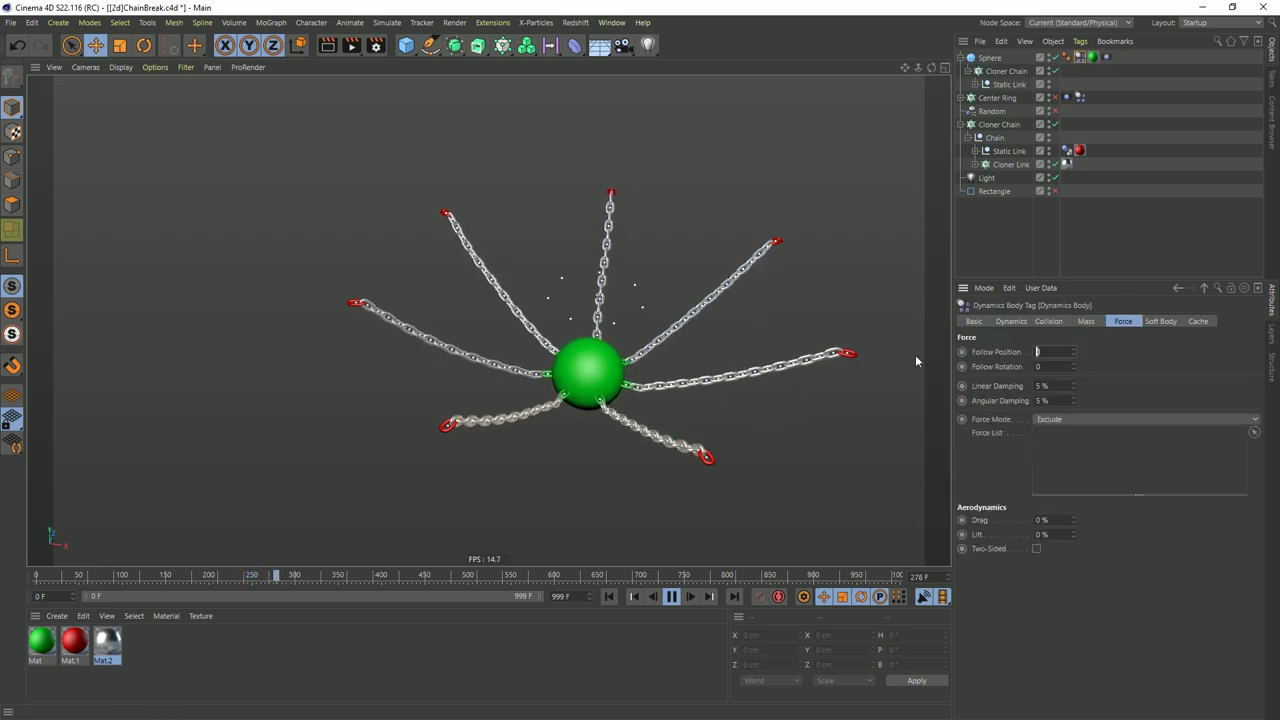
pyautogui.write('25')
pyautogui.press('Return')
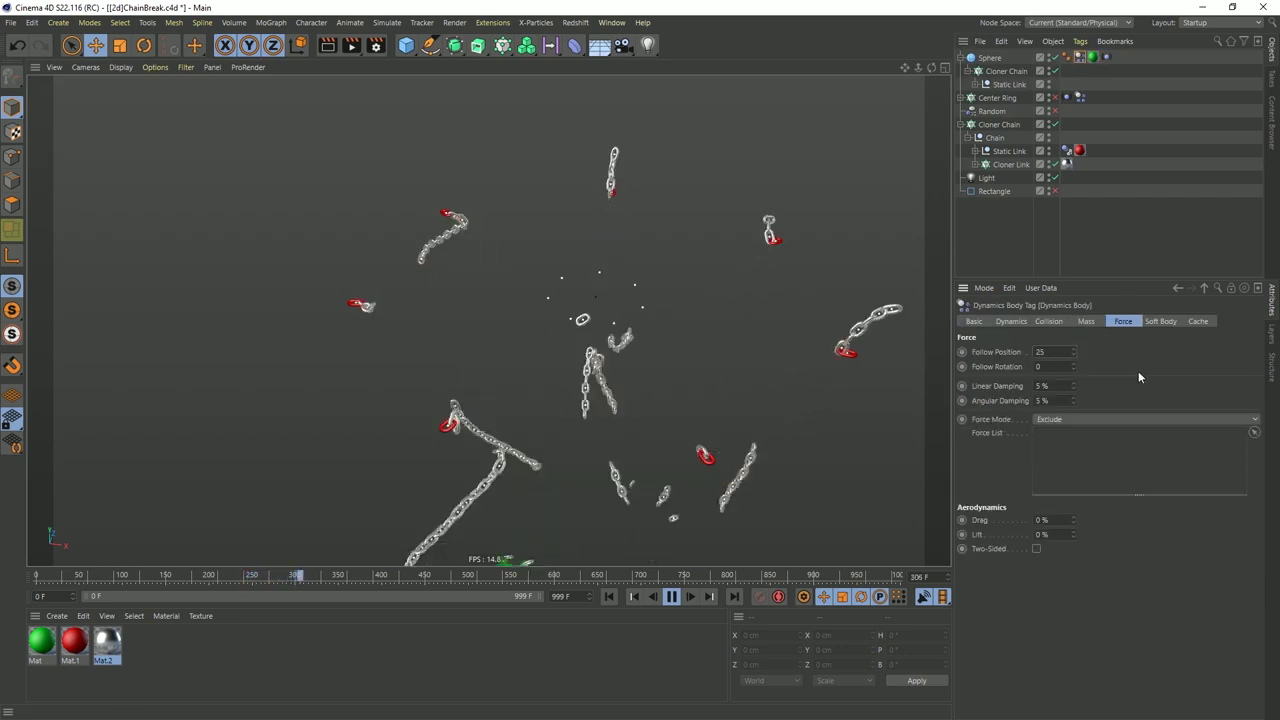
# Test the simulation playback and rewind it to frame 0
pyautogui.click(677, 597)
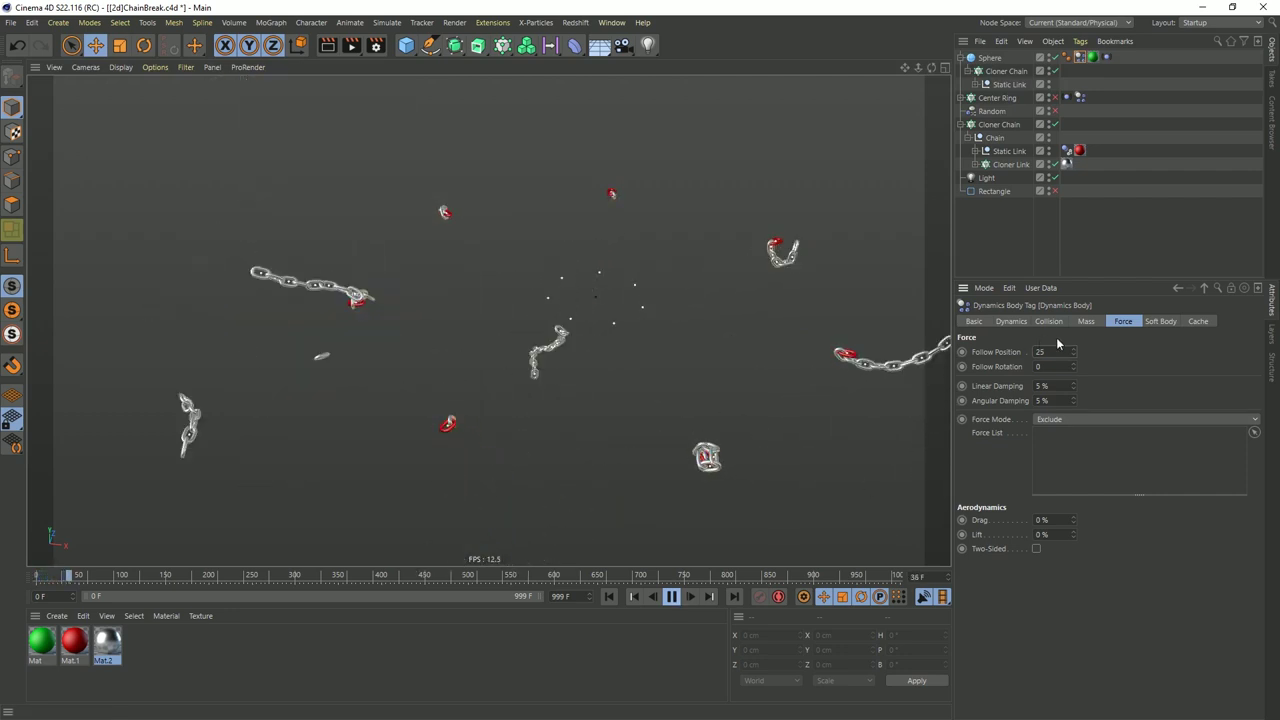
pyautogui.click(615, 593)
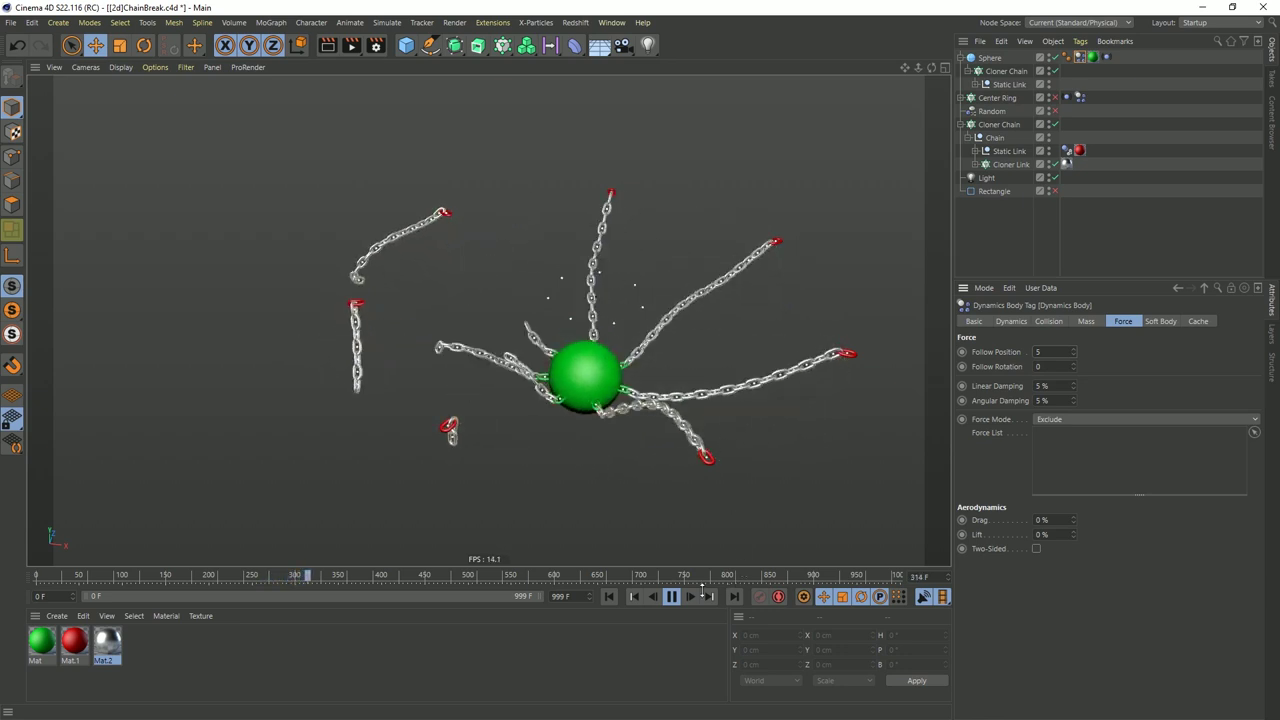
pyautogui.click(671, 598)
pyautogui.click(607, 597)
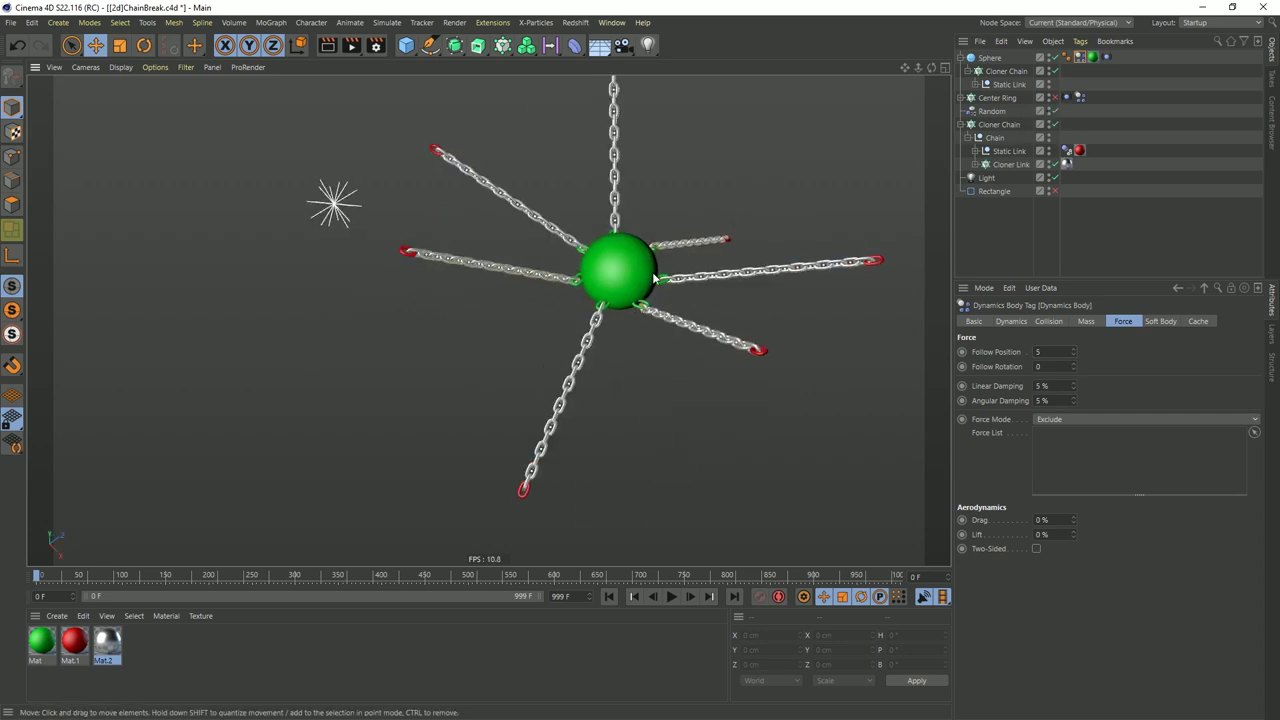
# Remove the Random effector from the chain cloner, then test-play and rewind to frame 0
pyautogui.click(1005, 72)
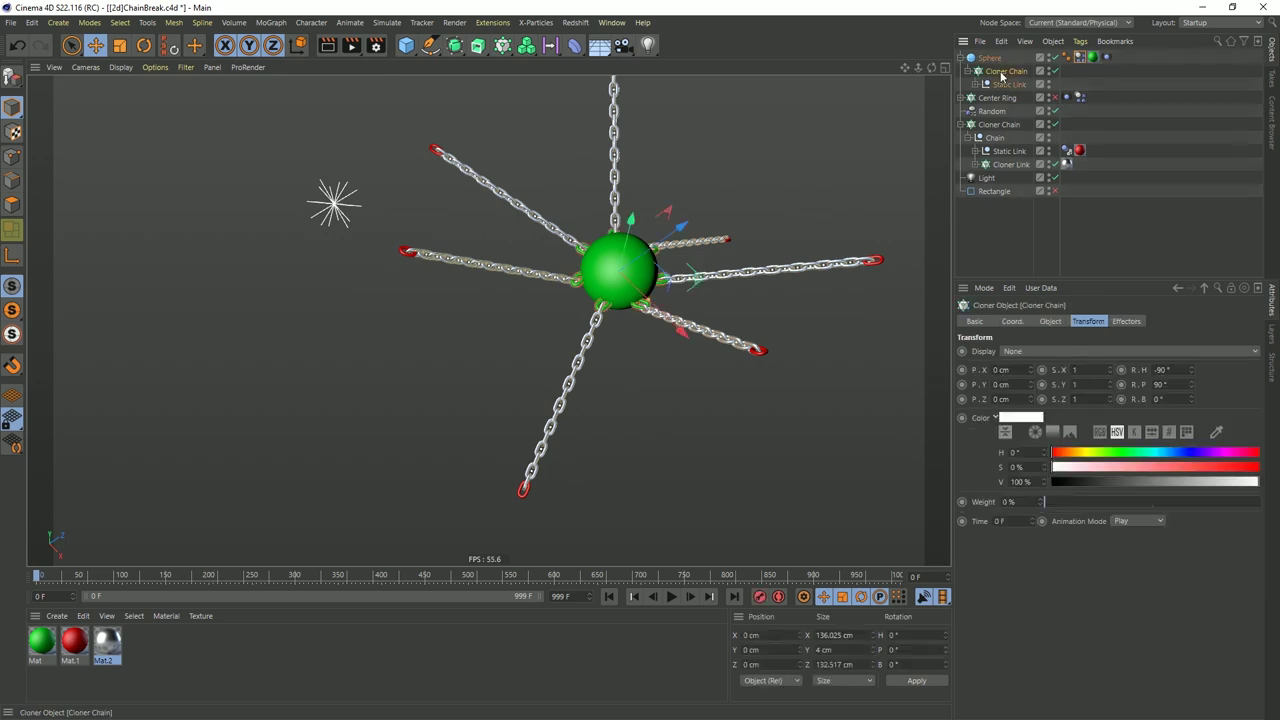
pyautogui.click(1125, 322)
pyautogui.press('Delete')
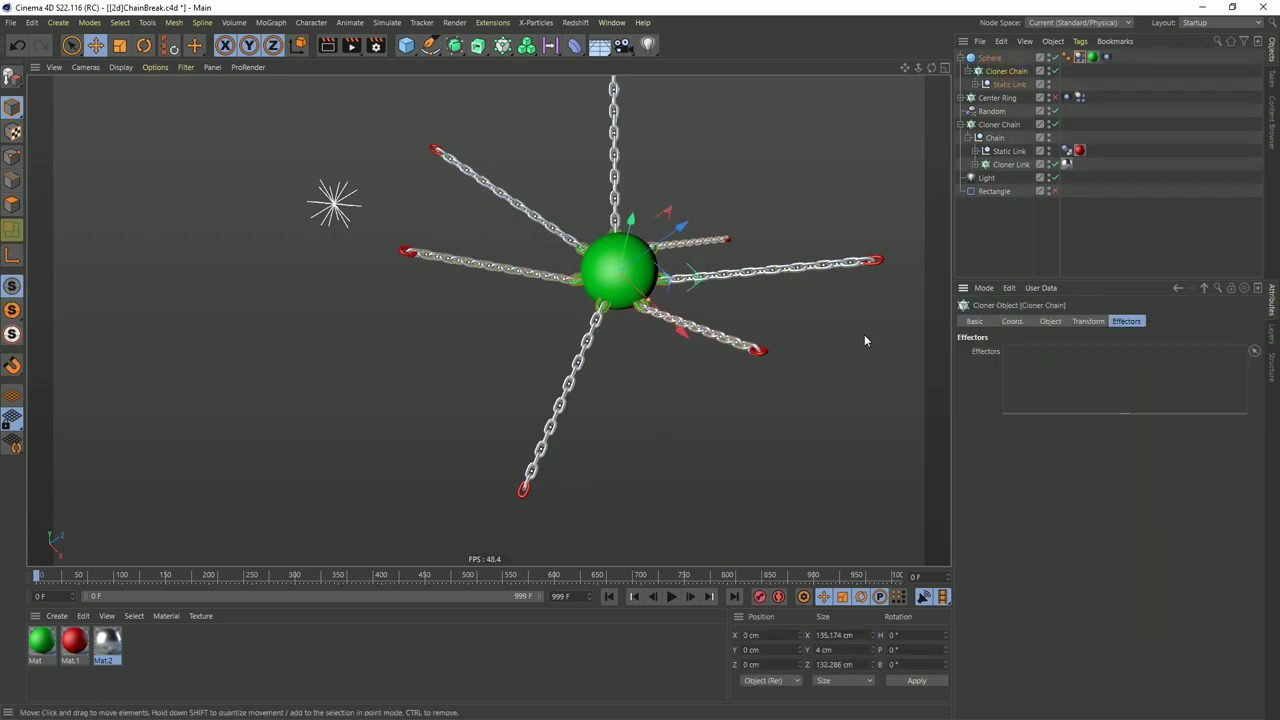
pyautogui.keyDown('alt'); pyautogui.moveTo(640, 310); pyautogui.dragTo(631, 431); pyautogui.keyUp('alt')
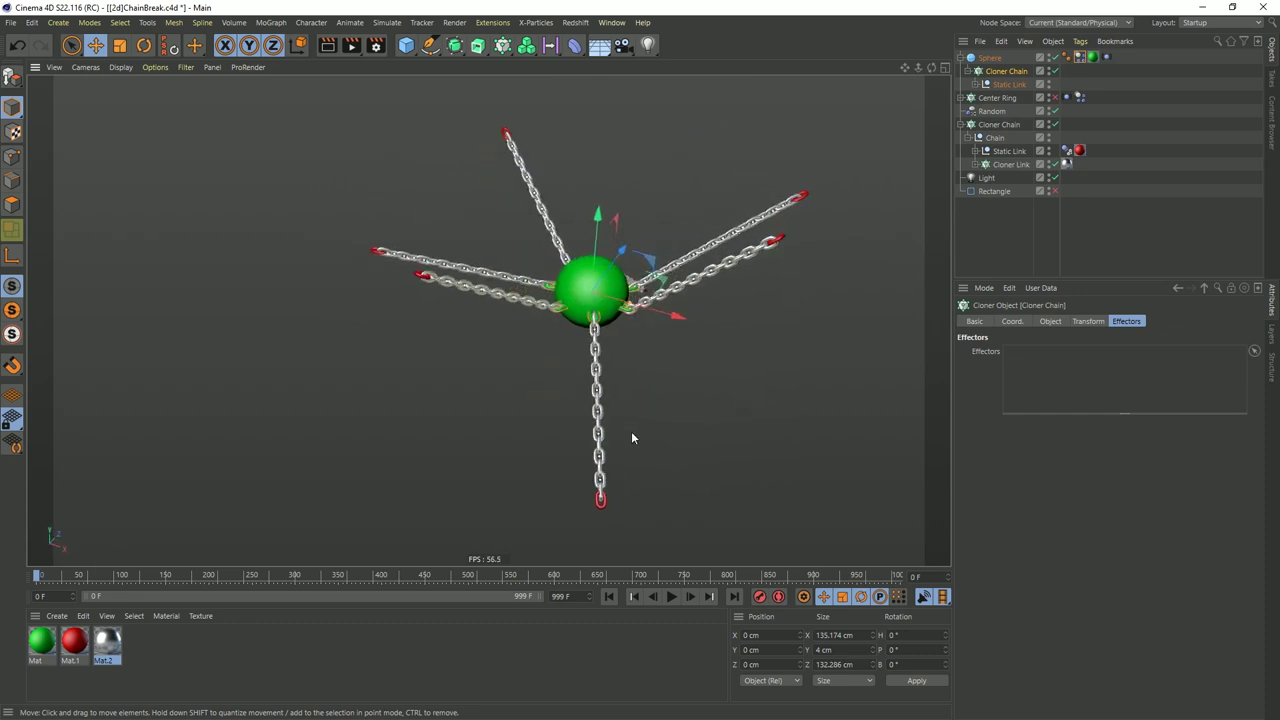
pyautogui.click(671, 597)
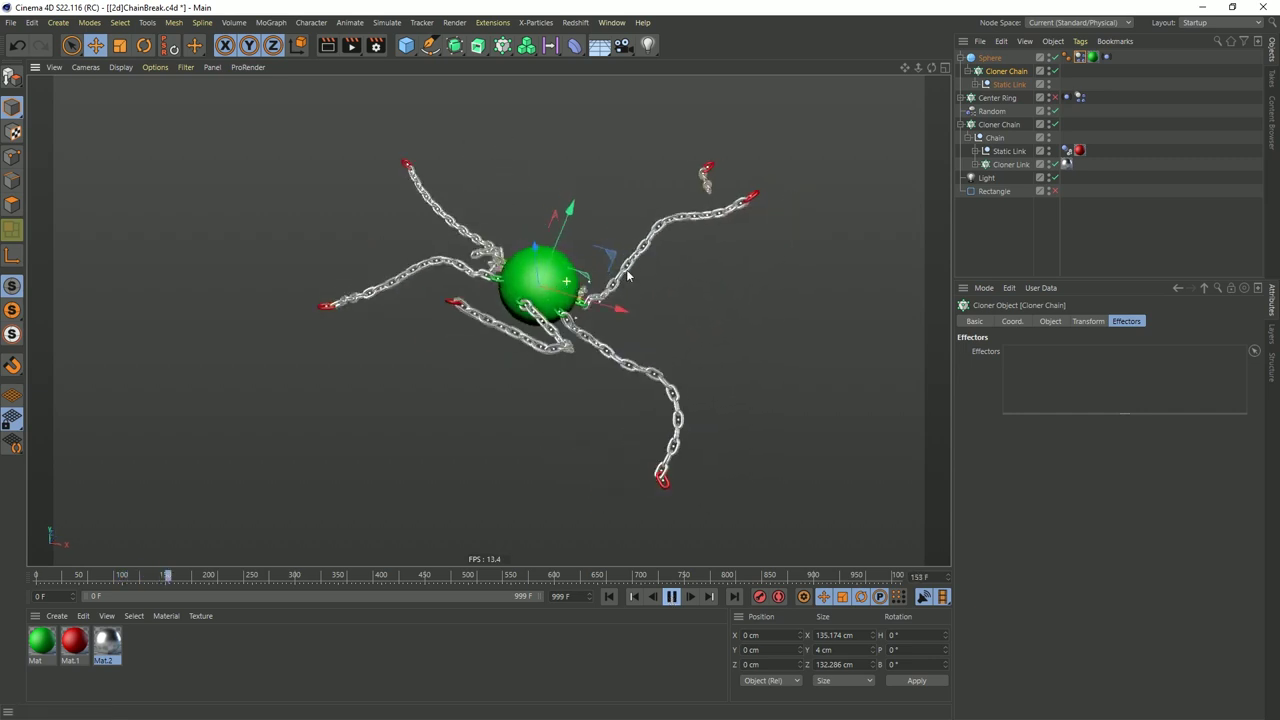
pyautogui.click(672, 598)
pyautogui.click(608, 597)
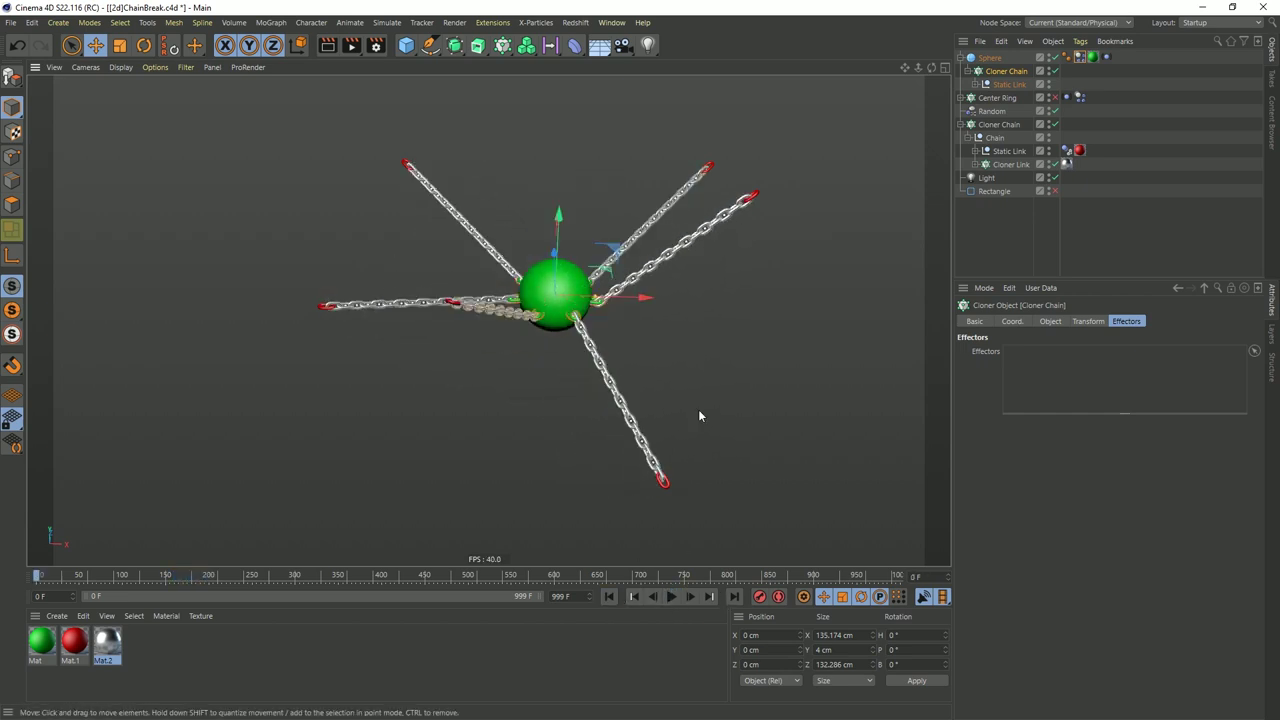